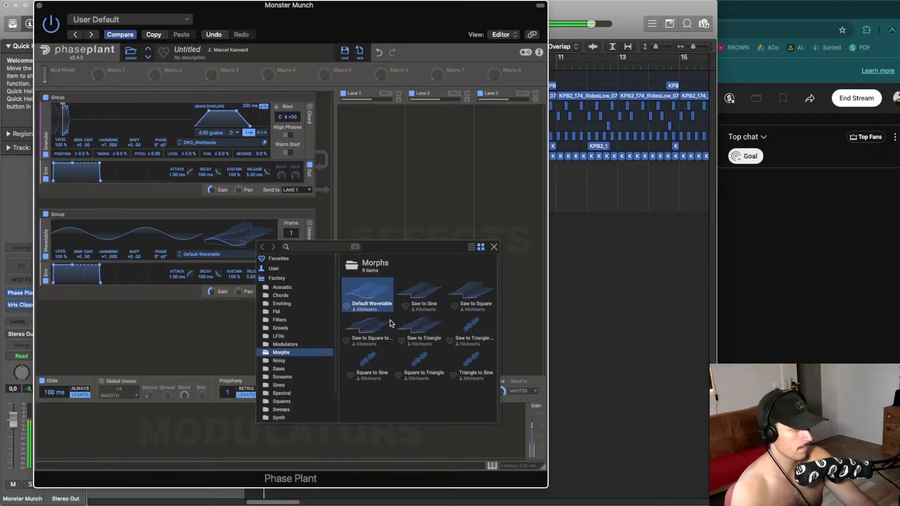
Load the Triangle to Sine table from Morphs into the wavetable generator and tune it to -24 semitones
left_click(368, 329)
left_click(434, 291)
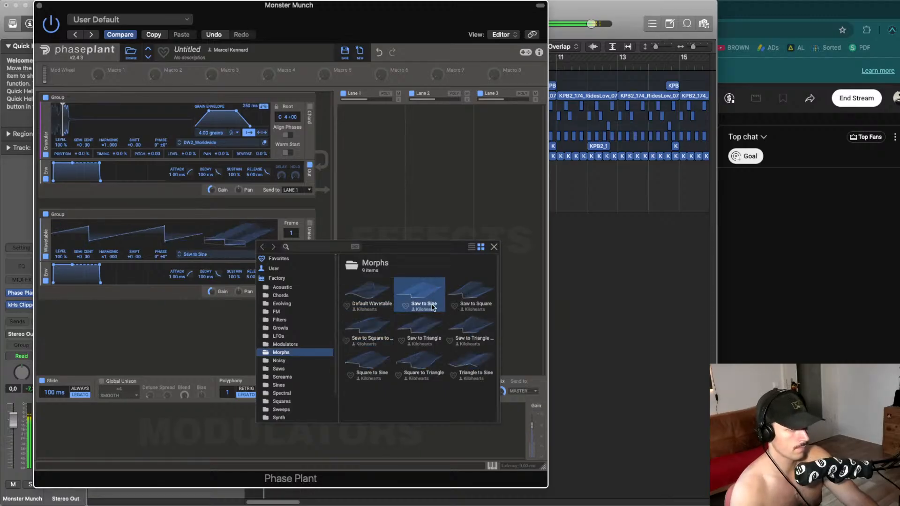
left_click(471, 362)
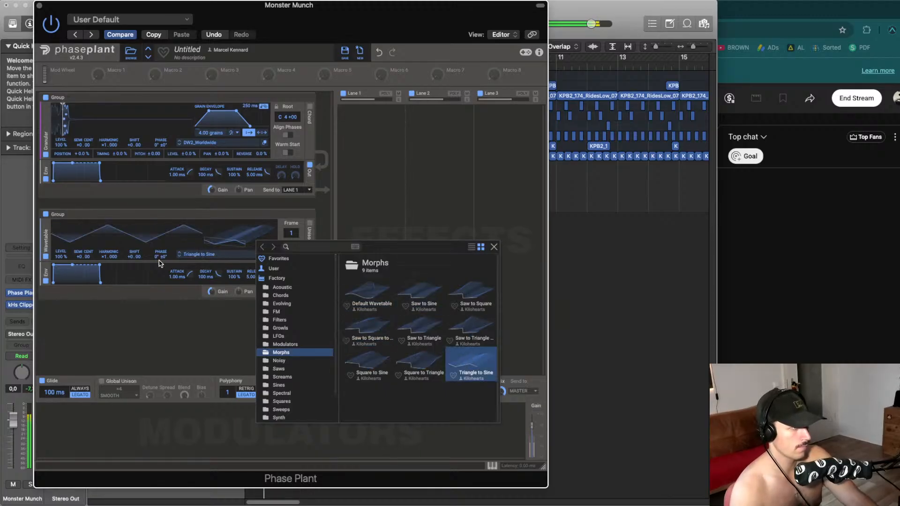
left_click(79, 256)
left_click_drag(79, 256, 79, 315)
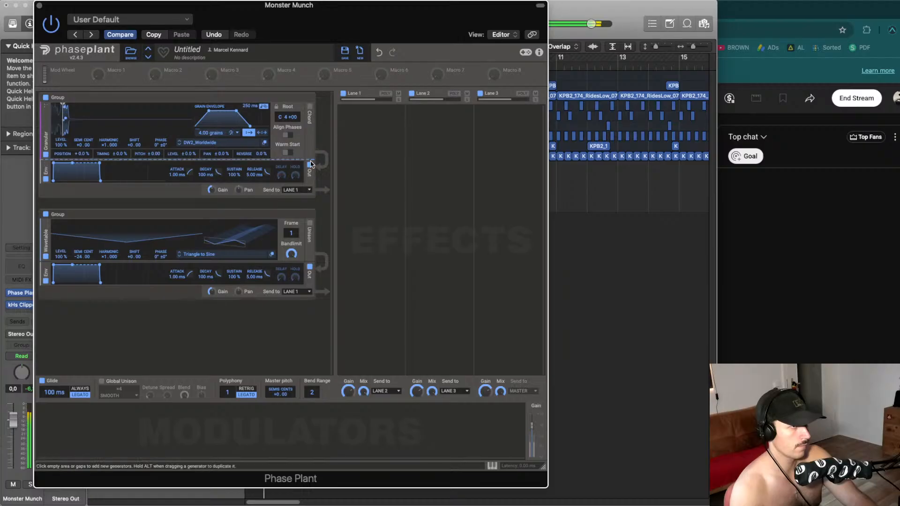
Modulate the wavetable generator's phase with the granular group's envelope output and set the granular generator to 1.51 grains
left_click_drag(315, 177, 161, 240)
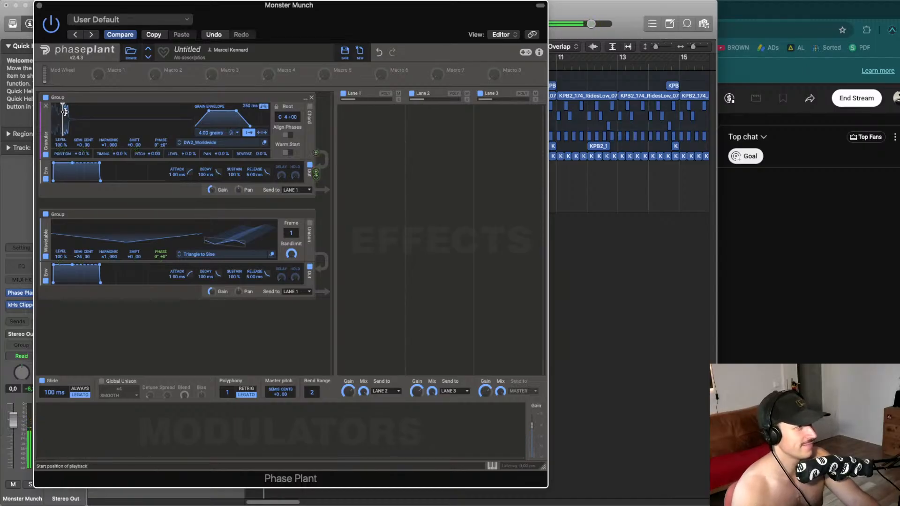
left_click_drag(210, 132, 211, 145)
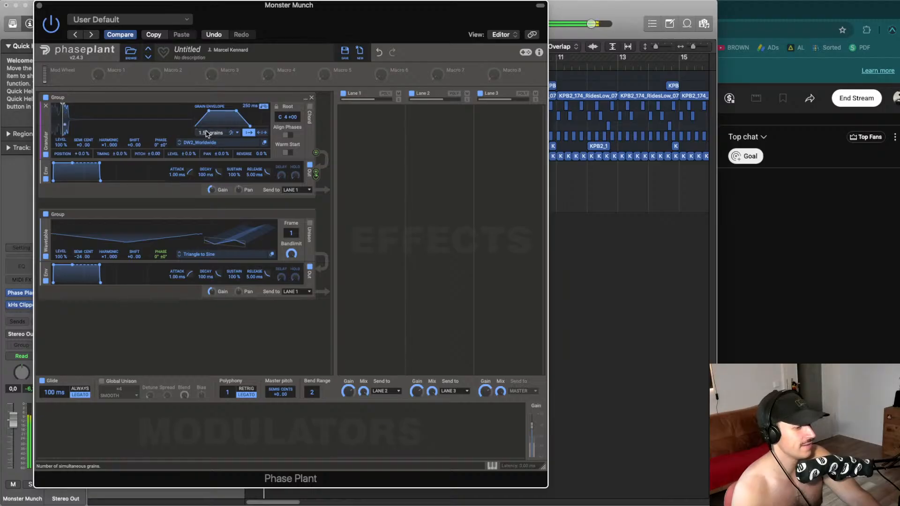
Set the wavetable's frame to 256 and modulate it with a new LFO at a rate of 0.665
left_click_drag(221, 236, 221, 197)
left_click(66, 440)
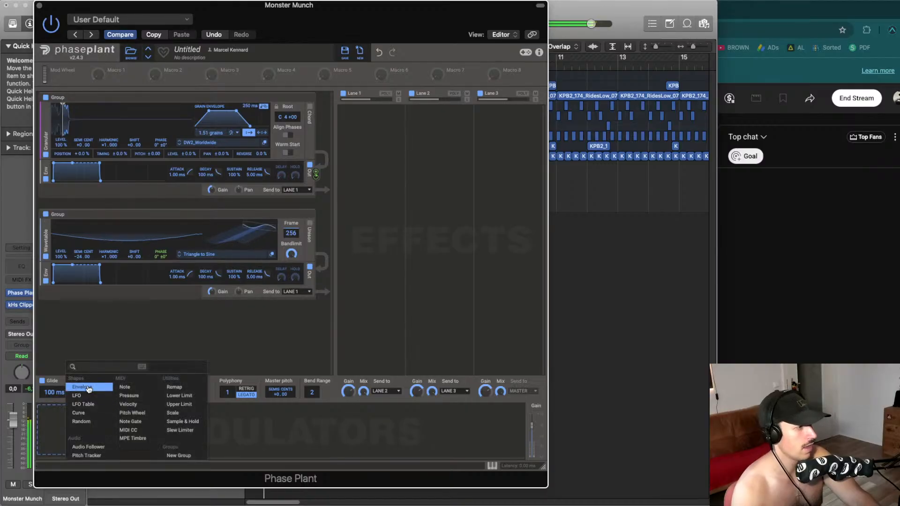
left_click(77, 395)
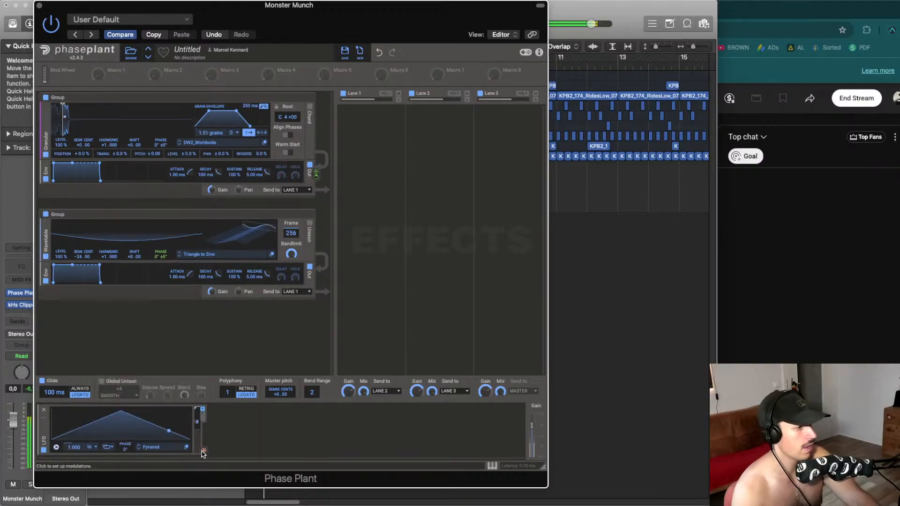
left_click_drag(202, 451, 291, 253)
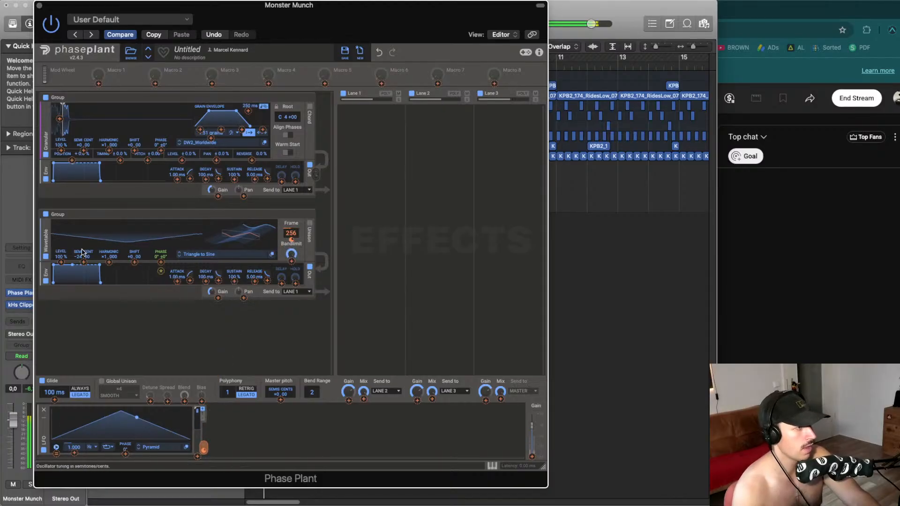
left_click(76, 461)
left_click_drag(74, 447, 74, 453)
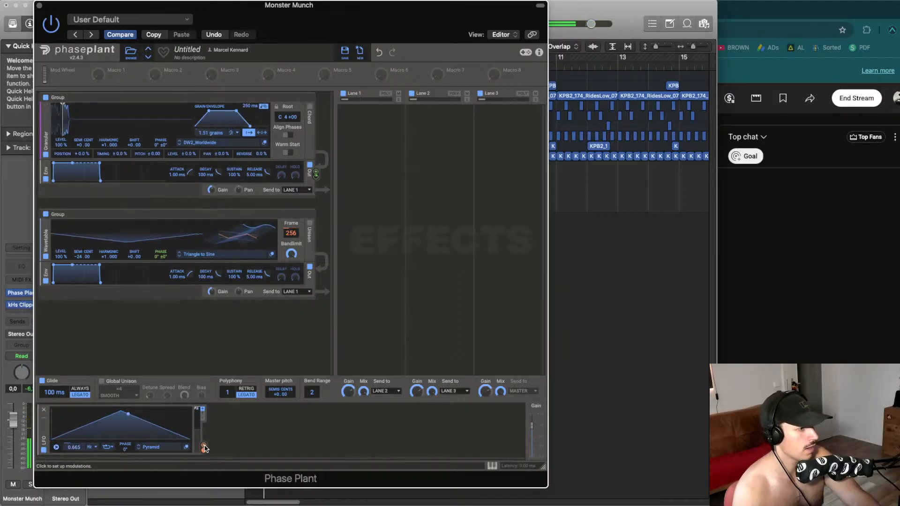
Modulate the granular generator's start position with the LFO and shift that position slightly along the sample
mouse_move(203, 448)
left_mouse_down()
mouse_move(155, 281)
mouse_move(60, 120)
mouse_move(66, 113)
left_mouse_up()
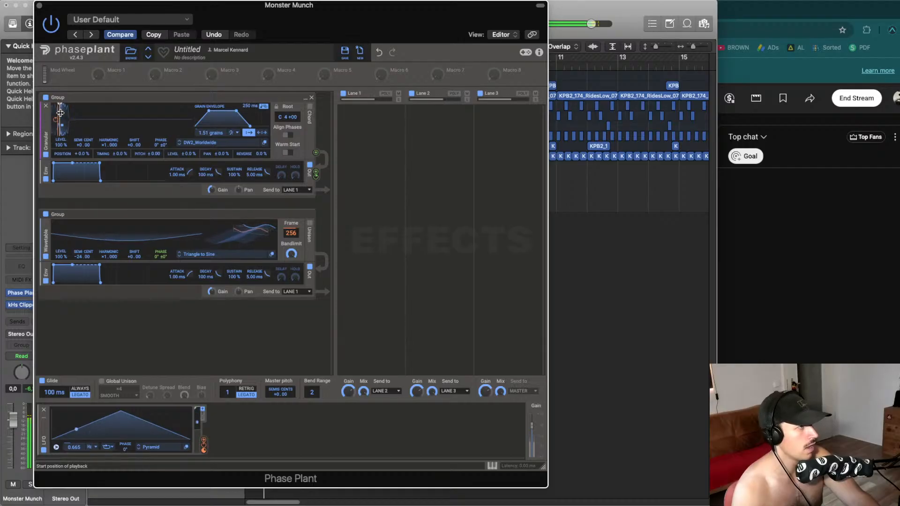
left_click_drag(60, 112, 64, 112)
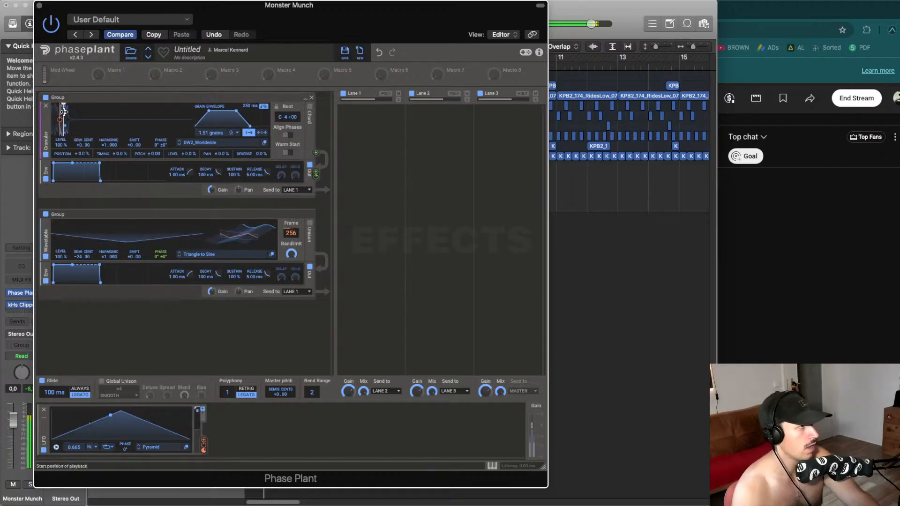
Modulate the granular phase with the wavetable group's envelope output and remove both Envelope Output modulations from the wavetable's Phase Offset
left_click_drag(316, 174, 161, 266)
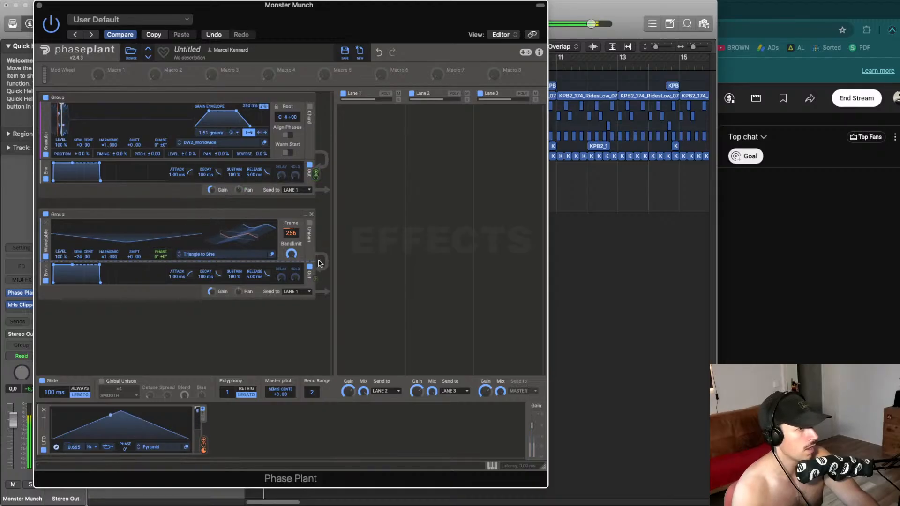
left_click_drag(315, 276, 162, 151)
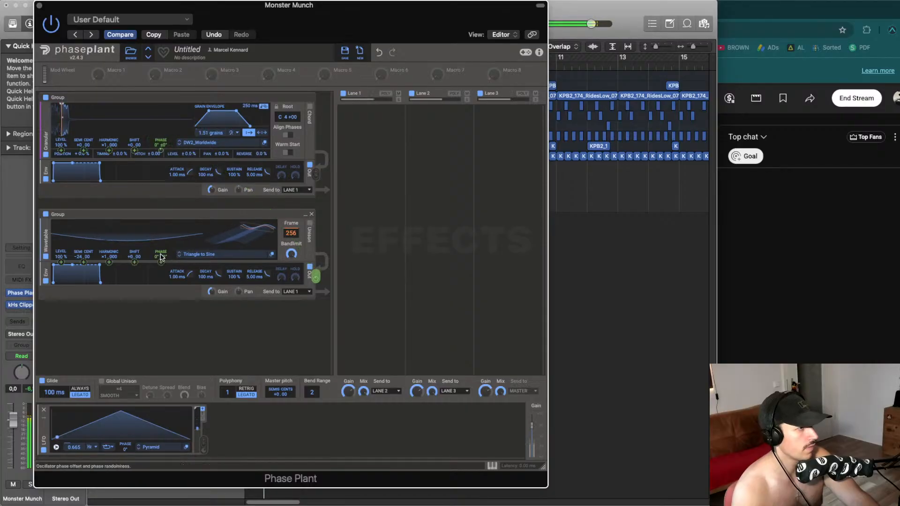
left_click_drag(161, 261, 163, 264)
right_click(163, 265)
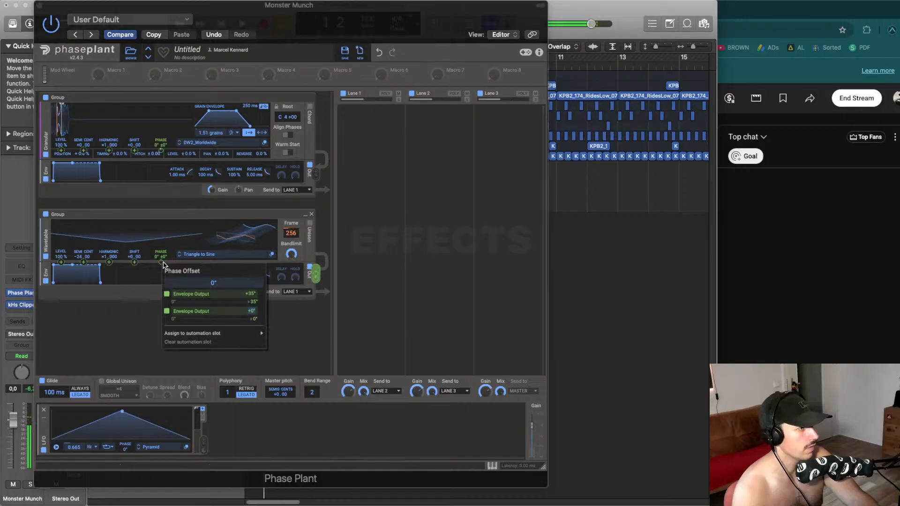
left_click(262, 298)
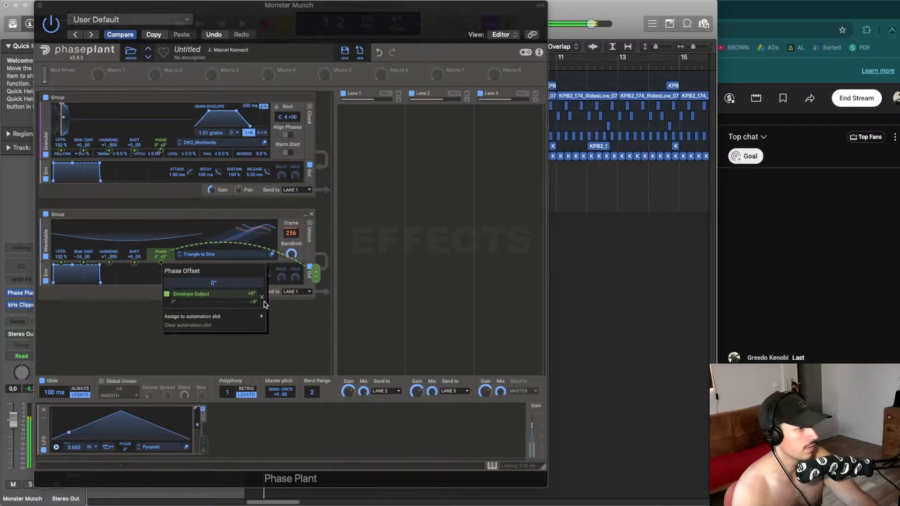
left_click(262, 299)
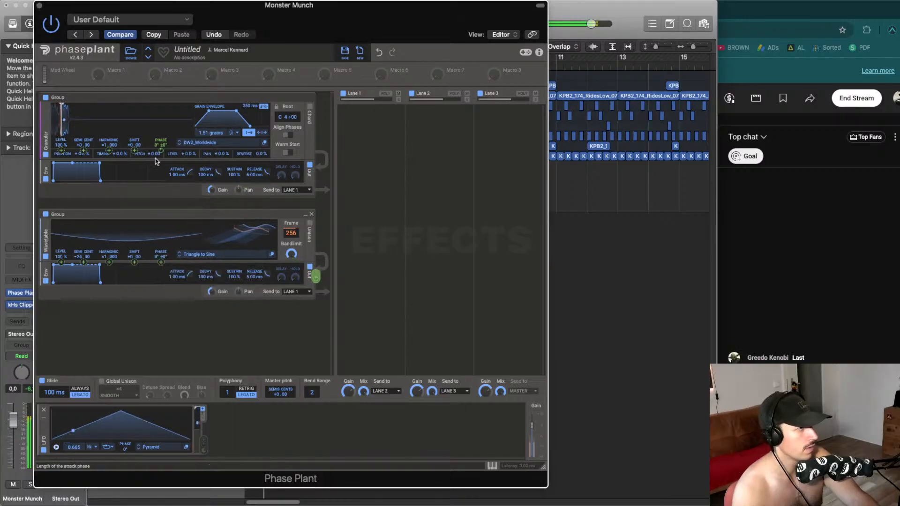
mouse_move(156, 161)
left_mouse_down()
mouse_move(175, 149)
mouse_move(161, 138)
mouse_move(161, 150)
left_mouse_up()
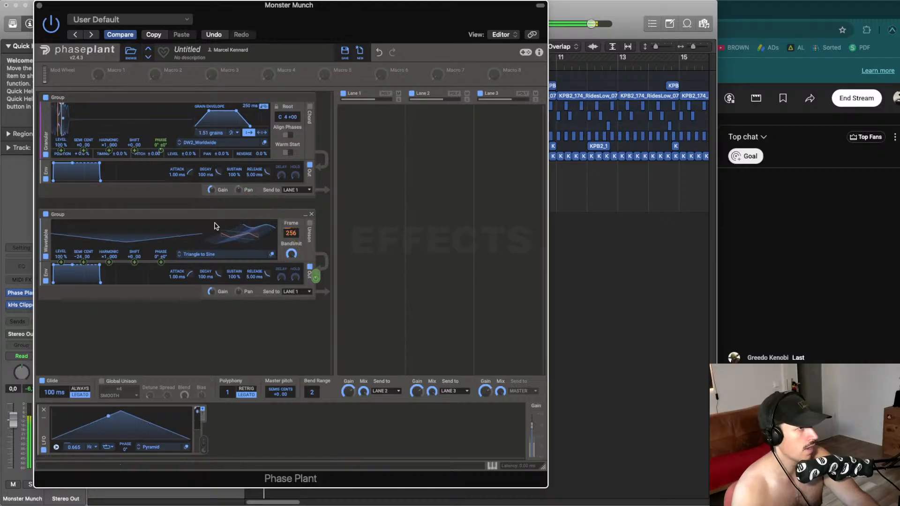
Rework the LFO modulation of the granular start position and shorten the grain envelope length to 214 ms
mouse_move(59, 121)
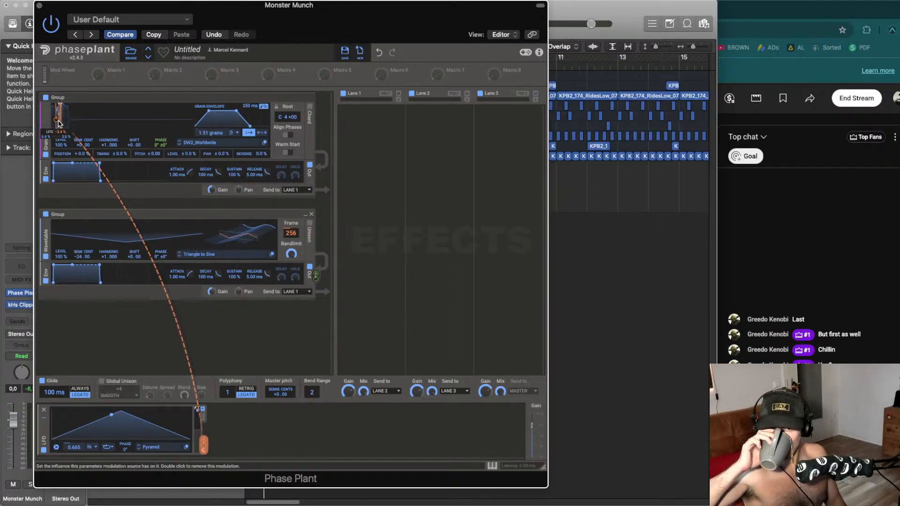
left_click_drag(58, 123, 59, 121)
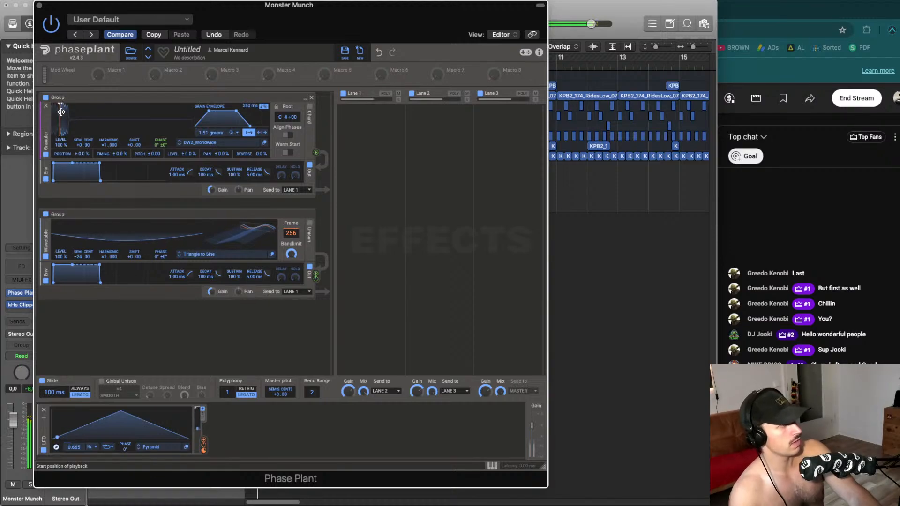
left_click_drag(204, 444, 60, 114)
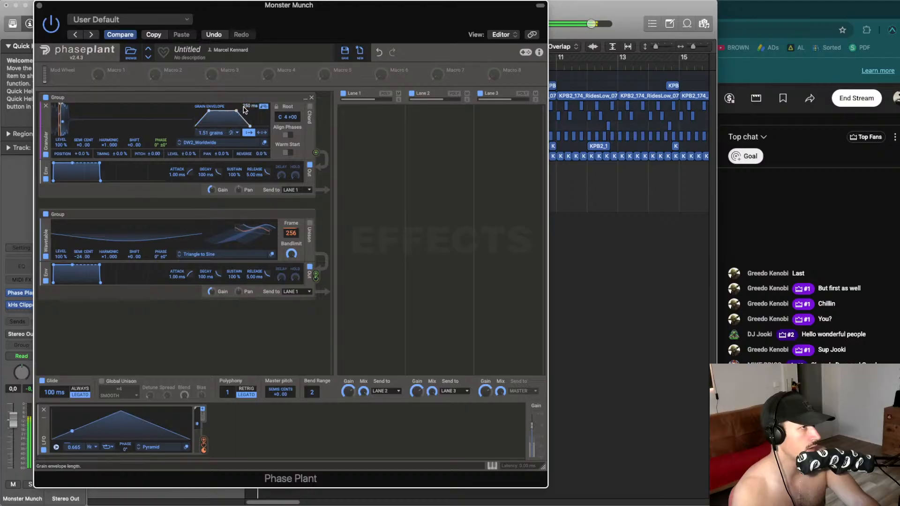
left_click_drag(245, 107, 244, 114)
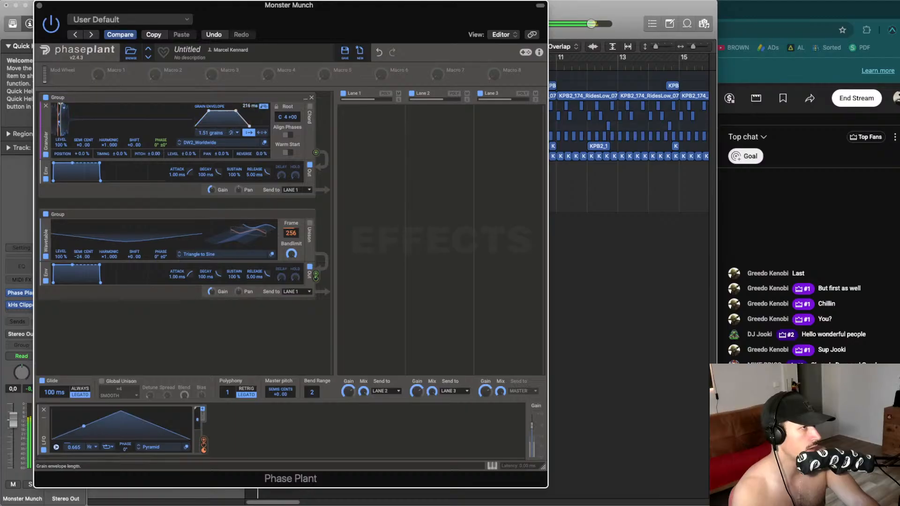
Add a Nonlinear Filter to Lane 1 and switch it to the notch shape
left_click(387, 126)
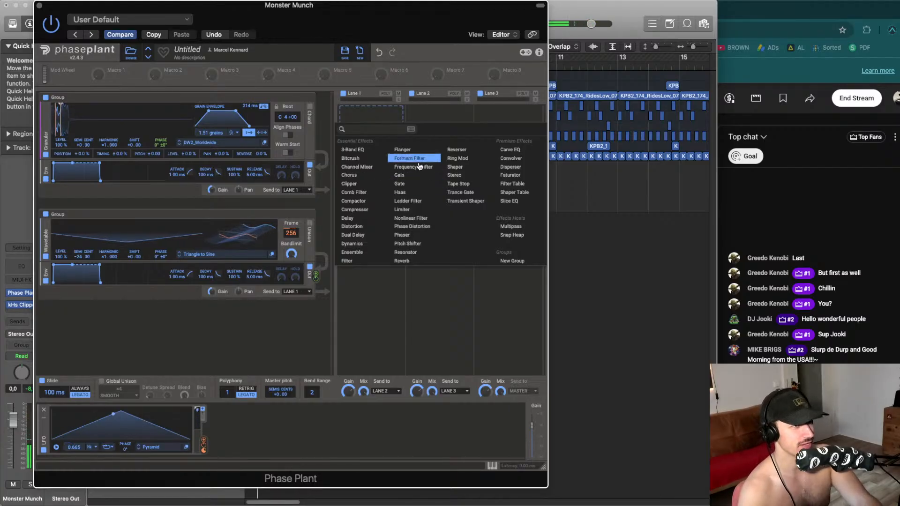
left_click(411, 219)
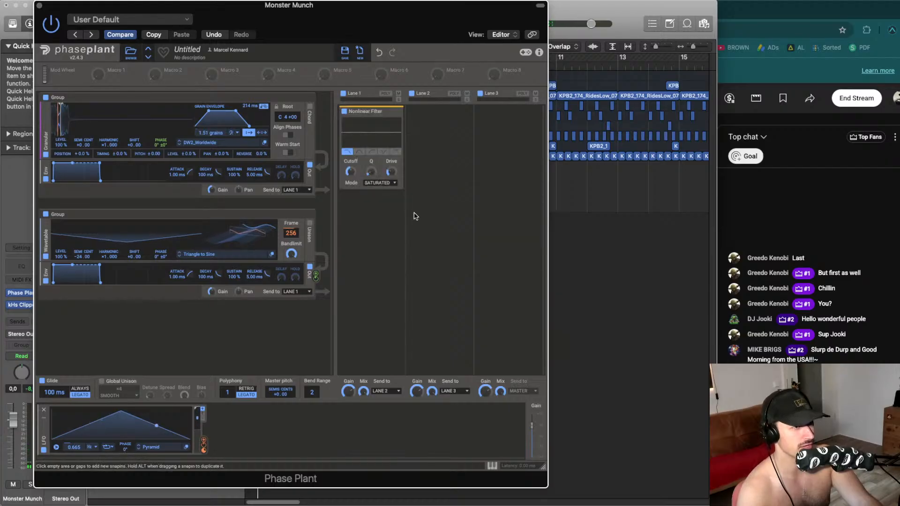
left_click(383, 152)
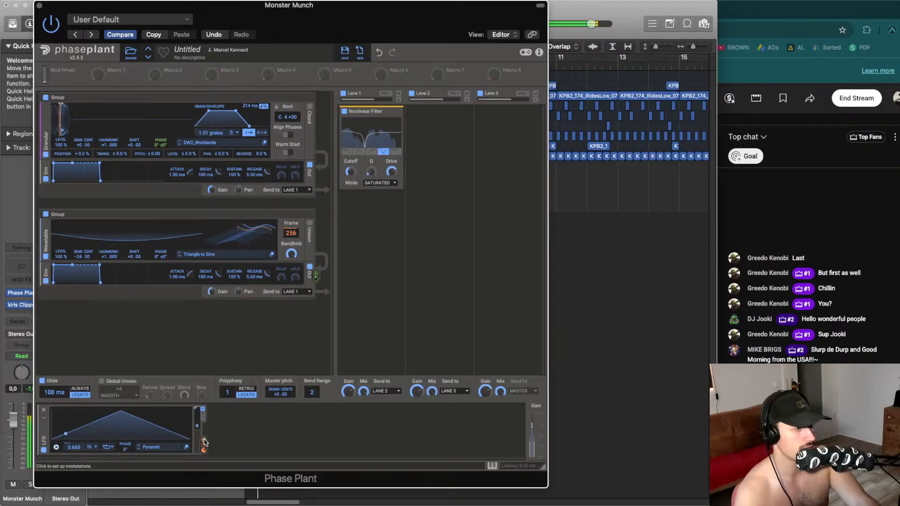
Modulate the Nonlinear Filter's cutoff with the LFO and set its mode to Fuzzy
left_click_drag(203, 440, 351, 172)
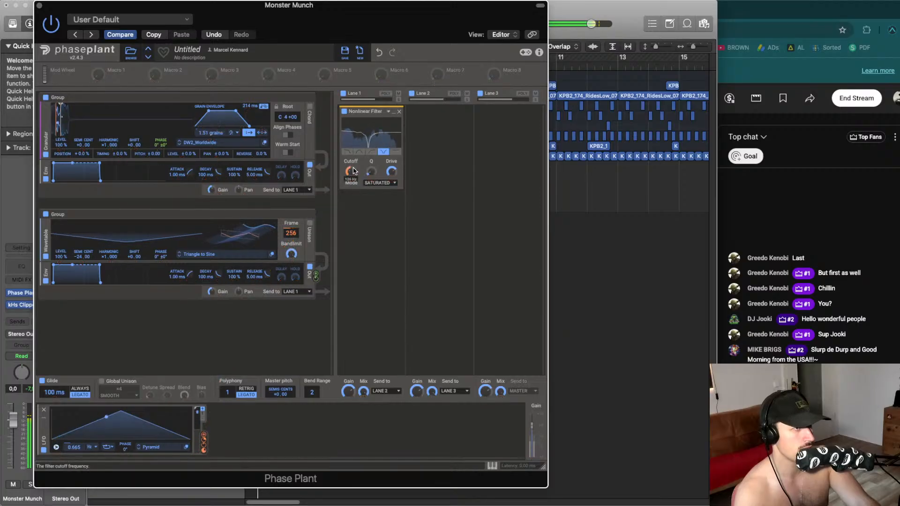
left_click(392, 183)
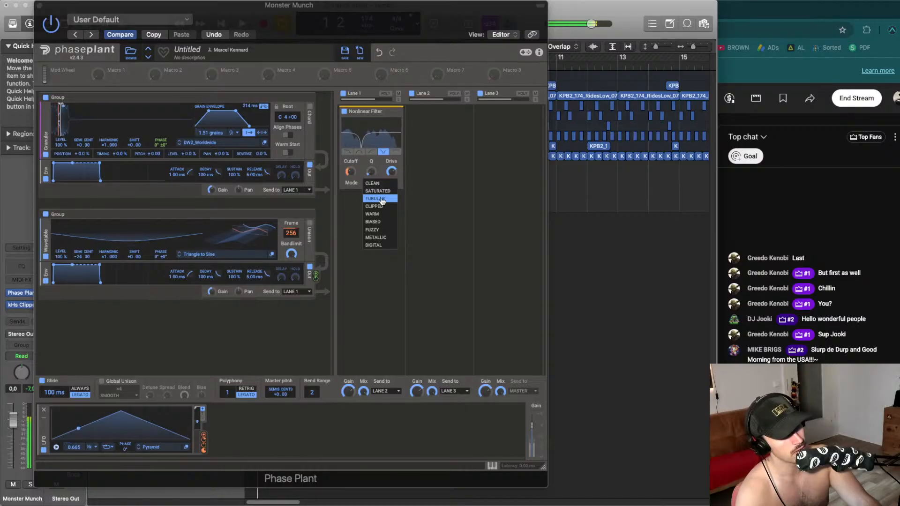
left_click(373, 230)
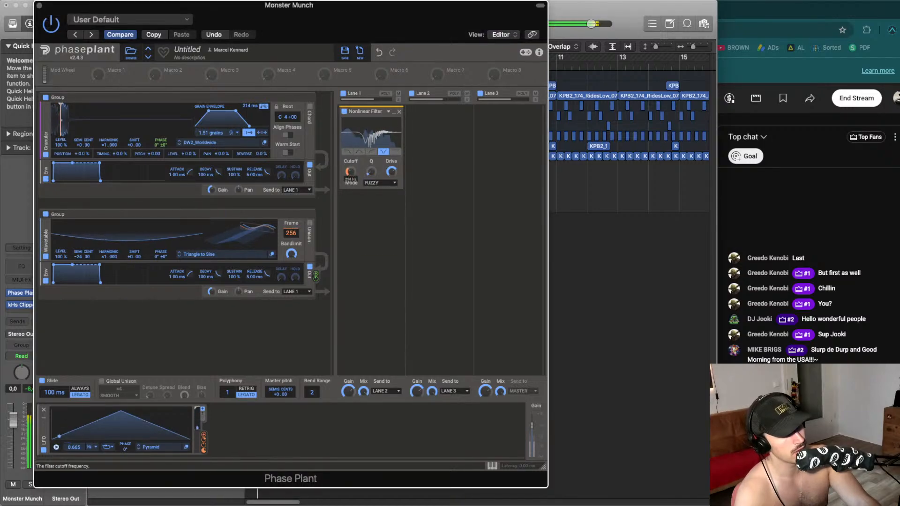
Add a Shaper Table below the Nonlinear Filter and load Complex FM 1 from the FM folder
left_click(357, 208)
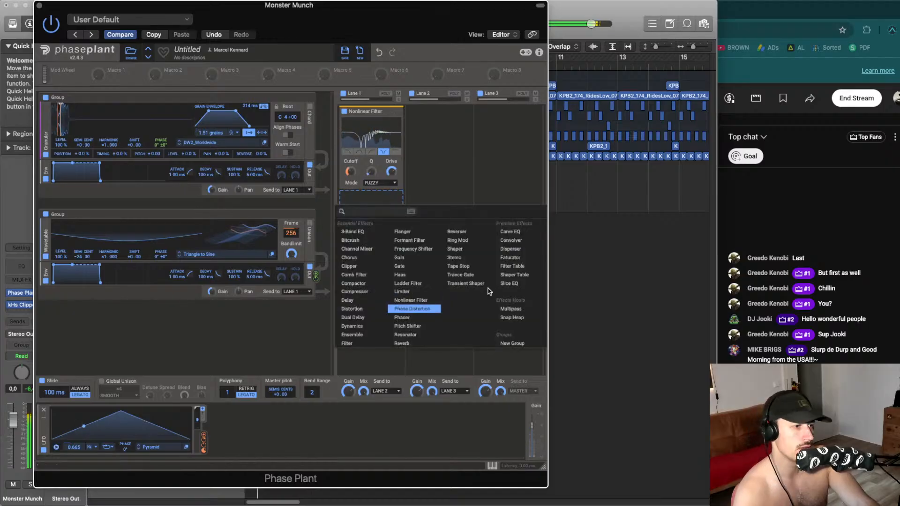
left_click(514, 274)
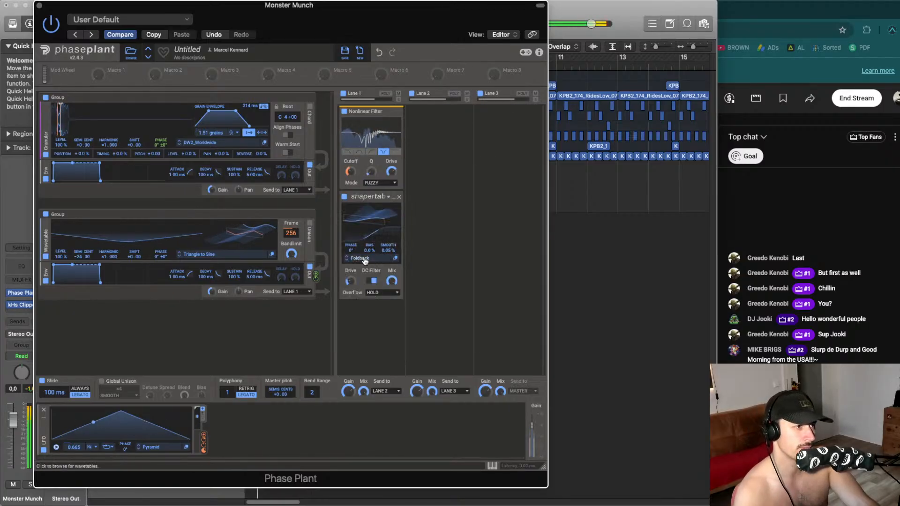
left_click(393, 259)
left_click(424, 295)
left_click(421, 302)
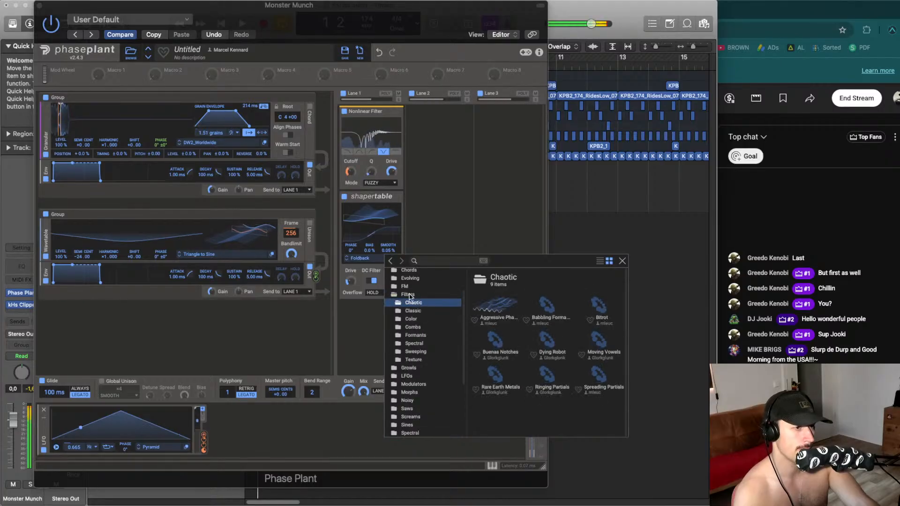
left_click(405, 286)
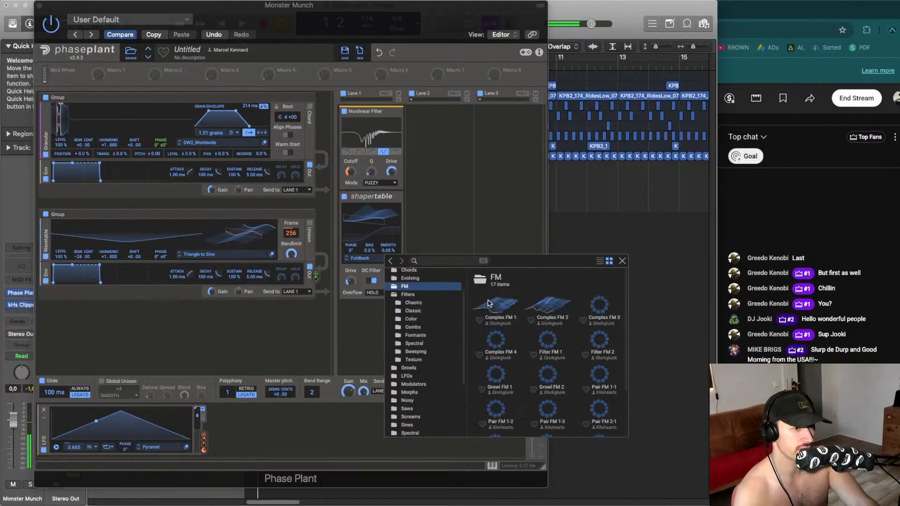
left_click(490, 305)
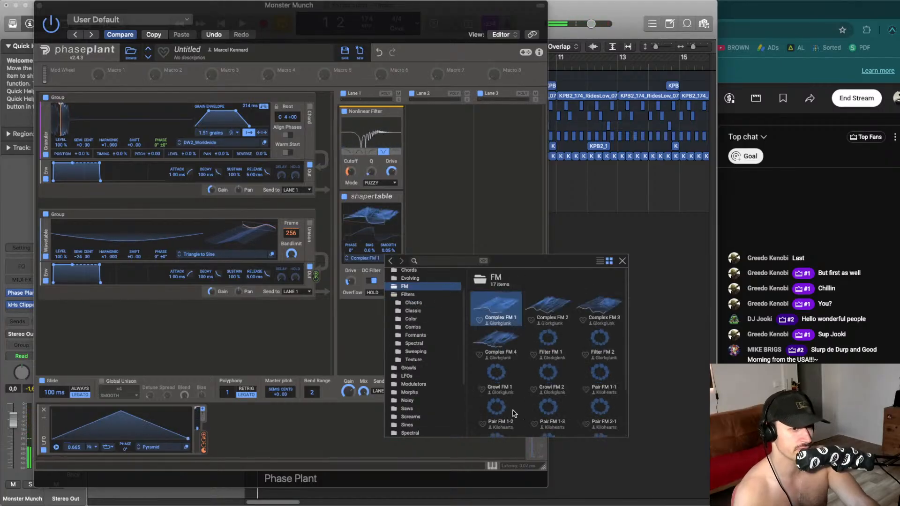
Audition the other wavetables in the Shaper Table's FM folder and load Pair FM 1-2
left_click(496, 371)
left_click(548, 372)
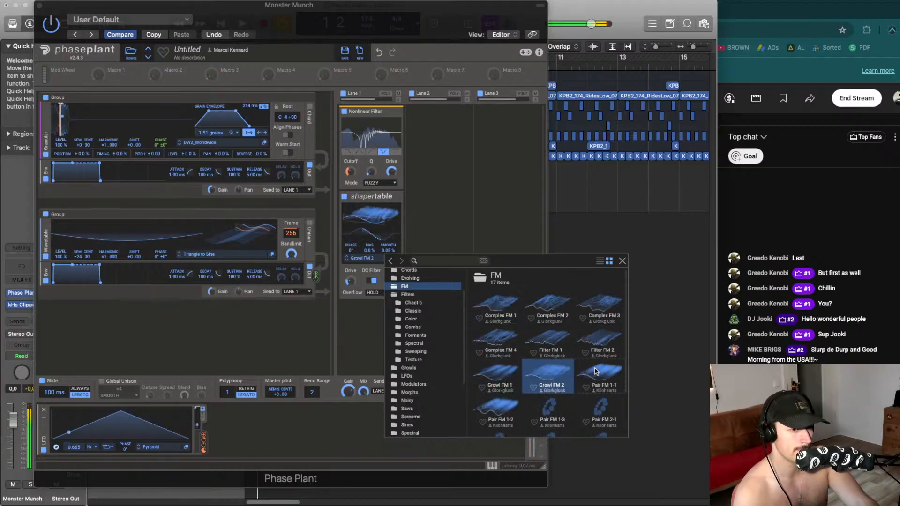
left_click(595, 371)
left_click(600, 407)
left_click(548, 407)
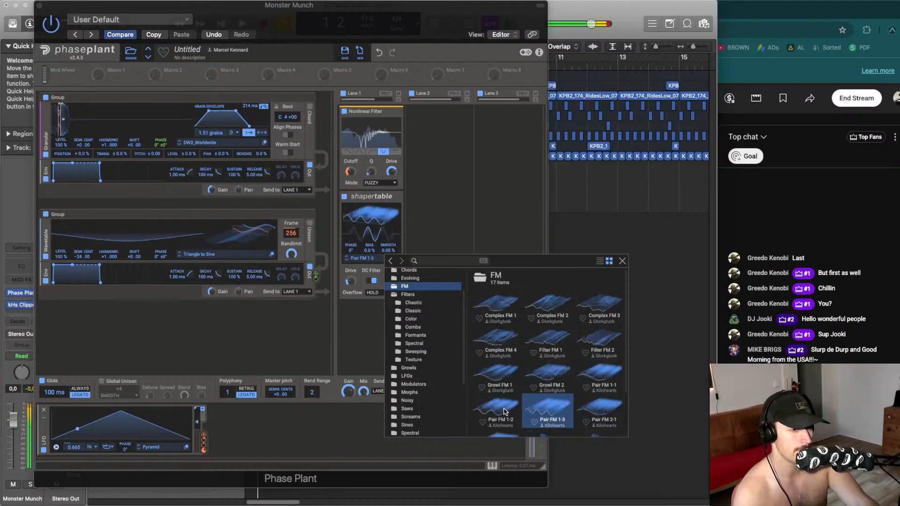
left_click(504, 412)
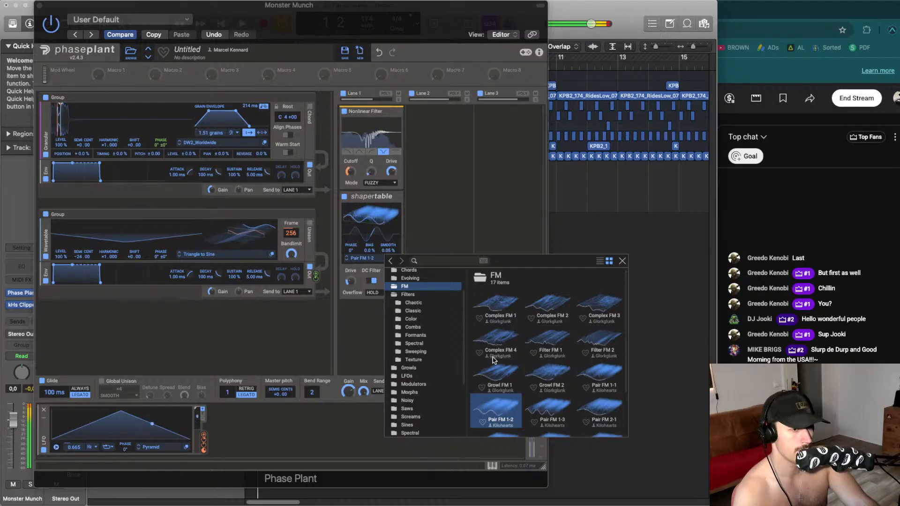
scroll(502, 419, "down", 1)
left_click(548, 418)
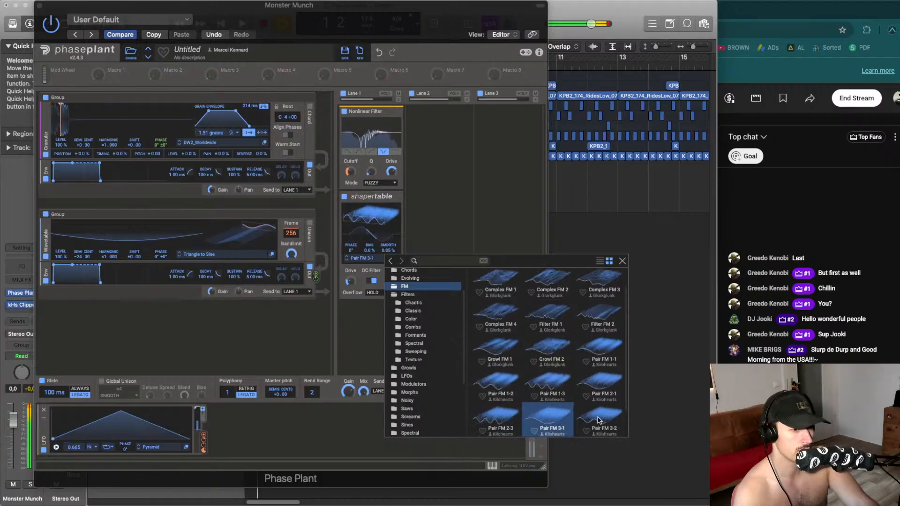
left_click(598, 420)
left_click(506, 377)
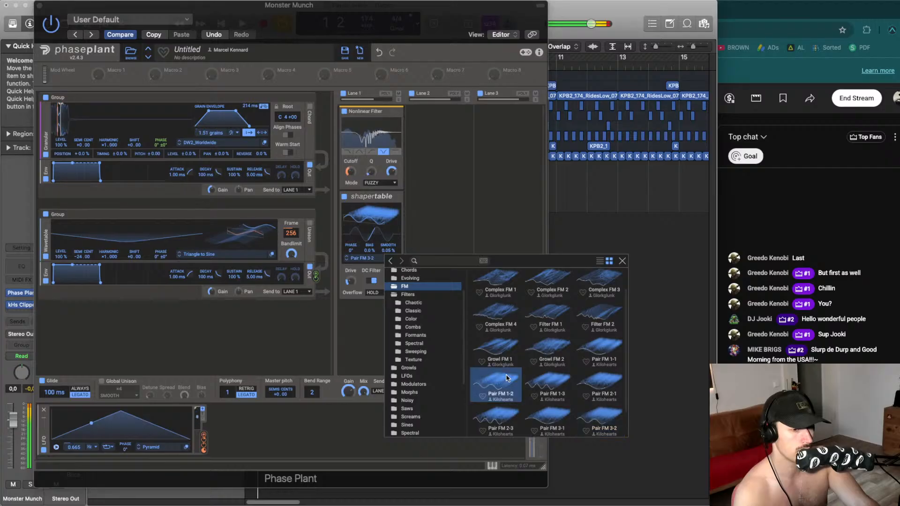
left_click(358, 321)
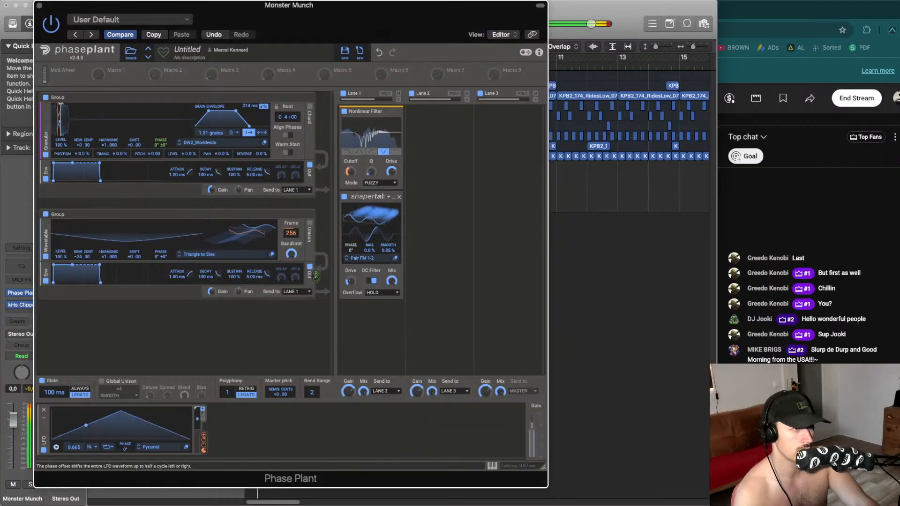
Try the low-pass shape on the Nonlinear Filter and readjust its cutoff
left_click_drag(350, 172, 351, 168)
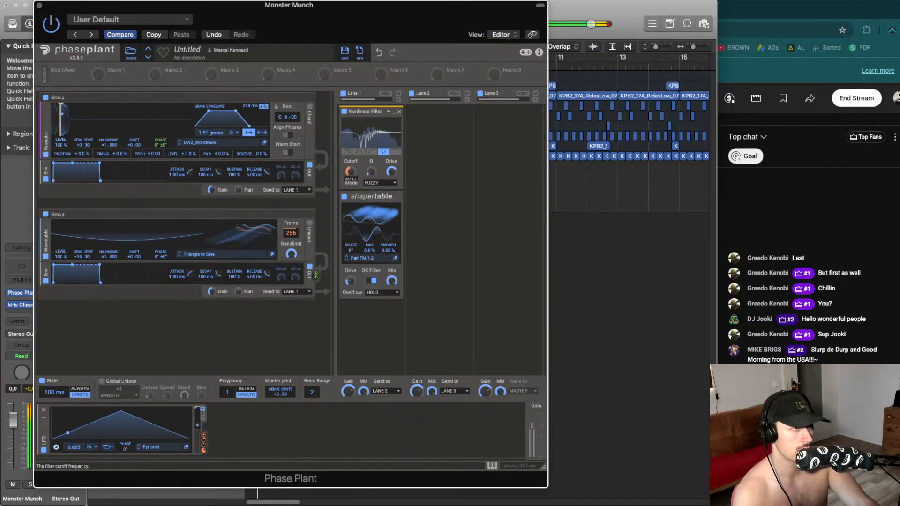
left_click(369, 152)
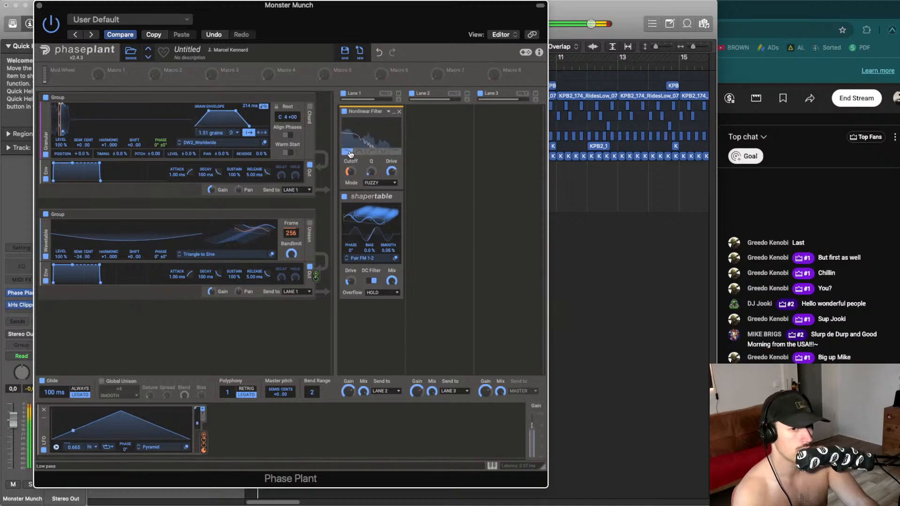
left_click_drag(348, 178, 350, 170)
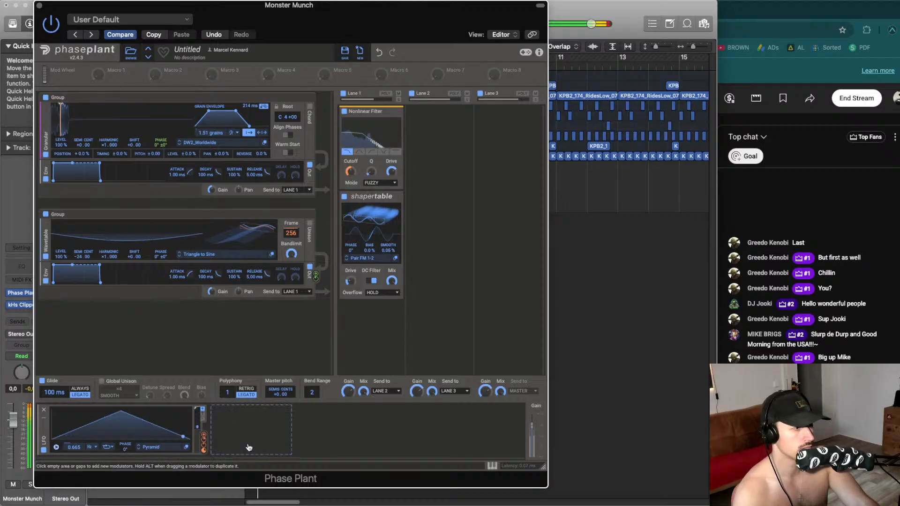
Add a second LFO and assign it to modulate the Nonlinear Filter's cutoff
left_click(243, 438)
left_click(258, 397)
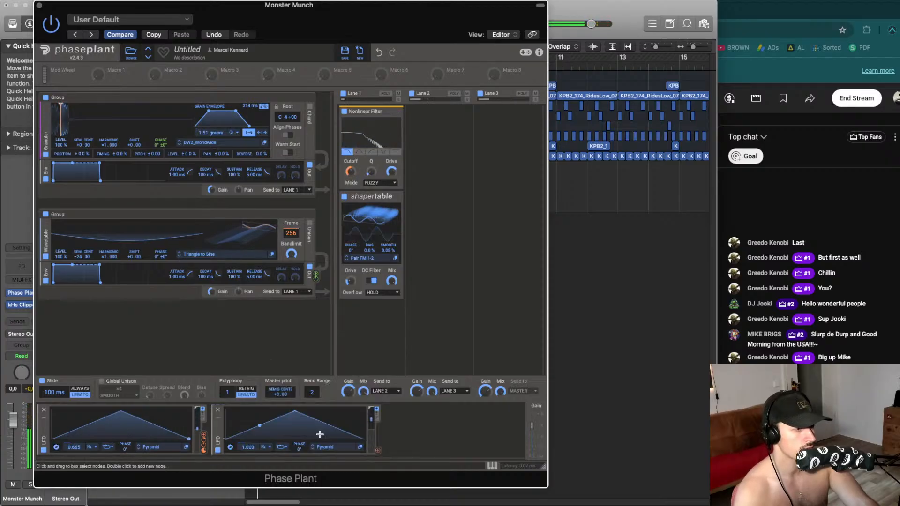
left_click(378, 450)
left_click(349, 187)
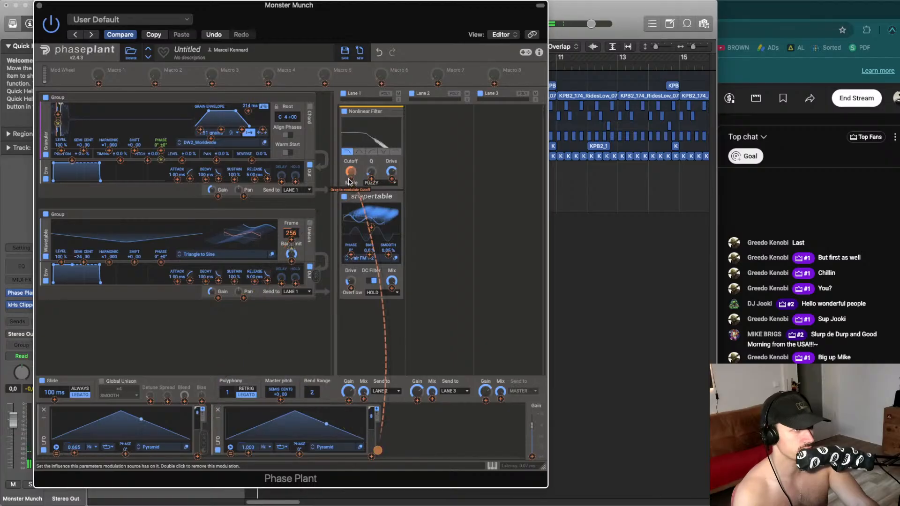
left_click_drag(351, 179, 350, 176)
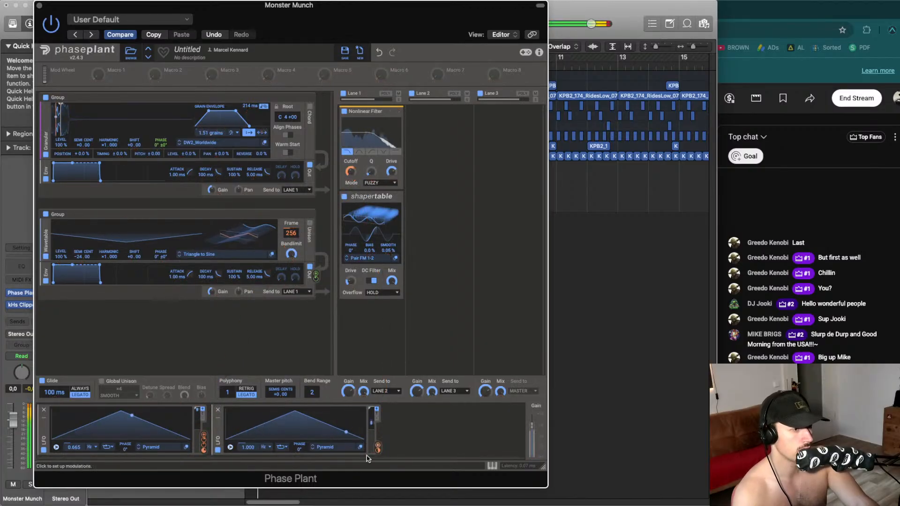
Change the second LFO's shape to Sine and set its rate to 1.685 Hz
left_click(313, 447)
left_click(313, 447)
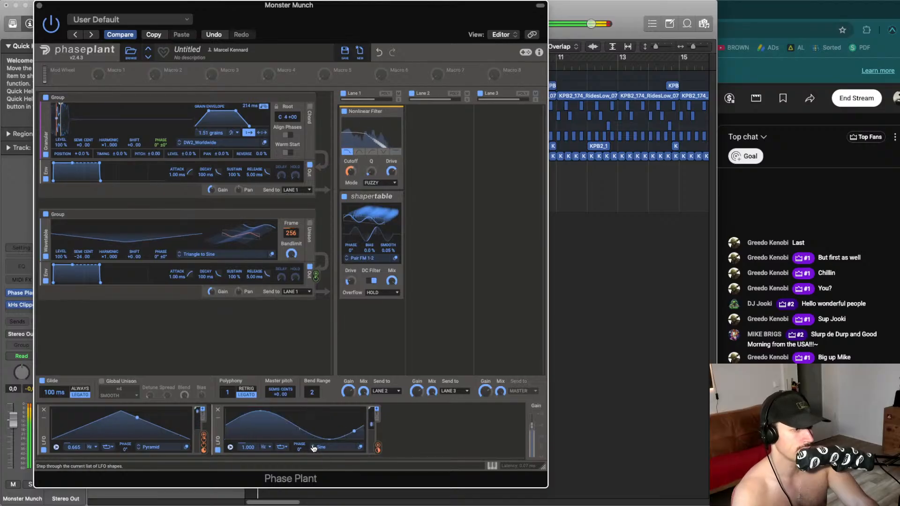
left_click_drag(248, 447, 248, 452)
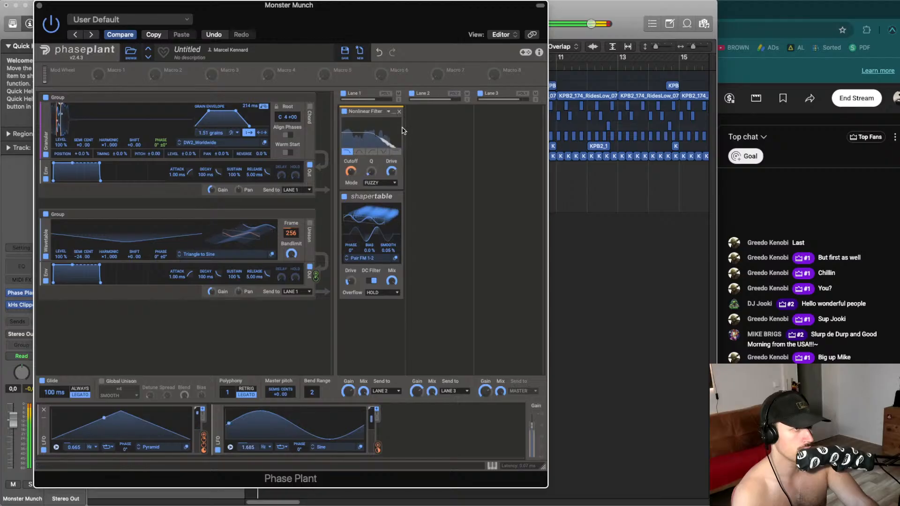
Try the notch shape on the Nonlinear Filter and readjust the second LFO's modulation of the cutoff
left_click(382, 152)
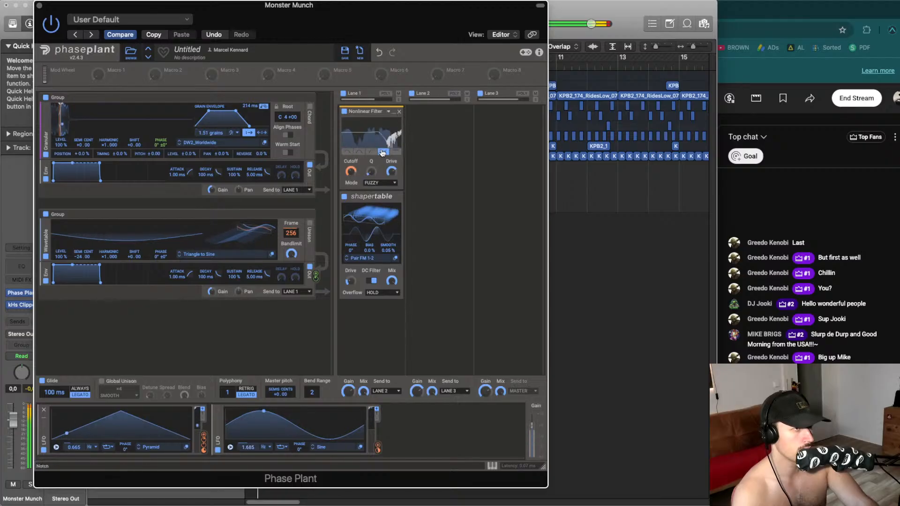
left_click(384, 153)
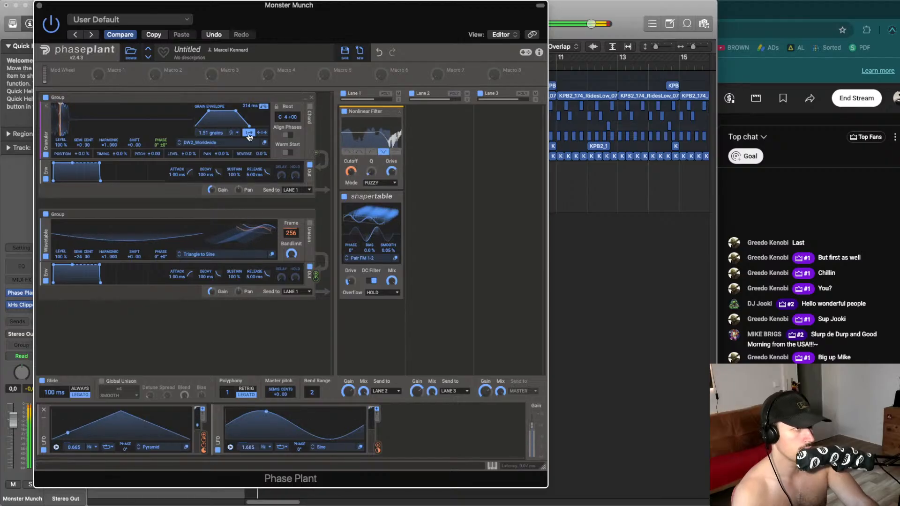
left_click_drag(377, 448, 351, 172)
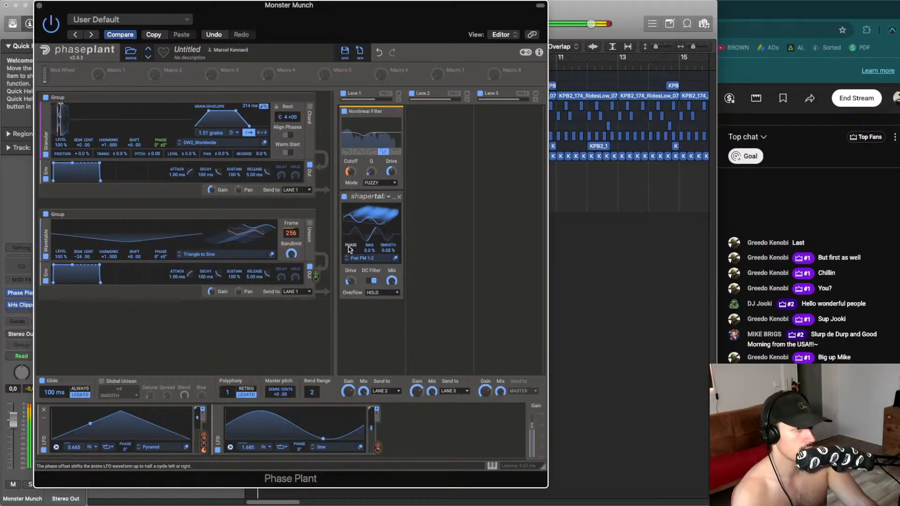
Try out the Shaper Table's phase and adjust the wavetable group's modulation of the granular phase
left_click_drag(351, 250, 388, 221)
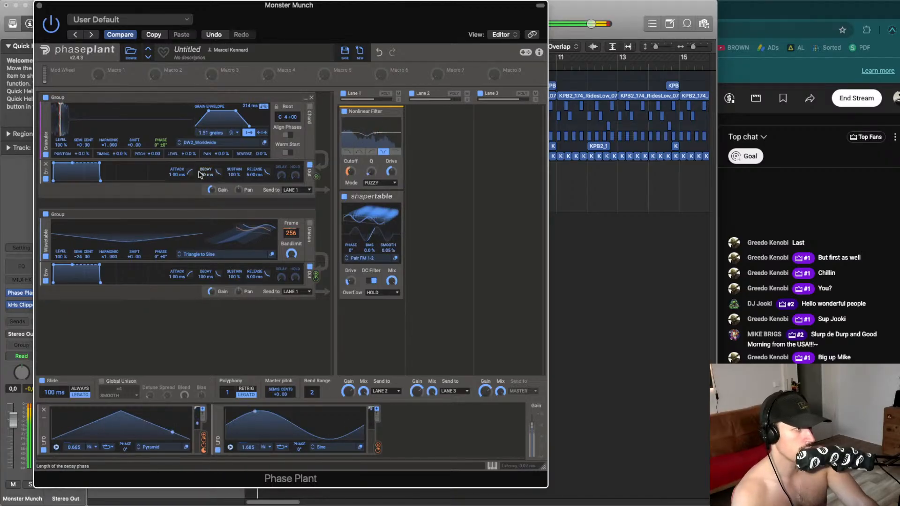
left_click_drag(316, 277, 161, 146)
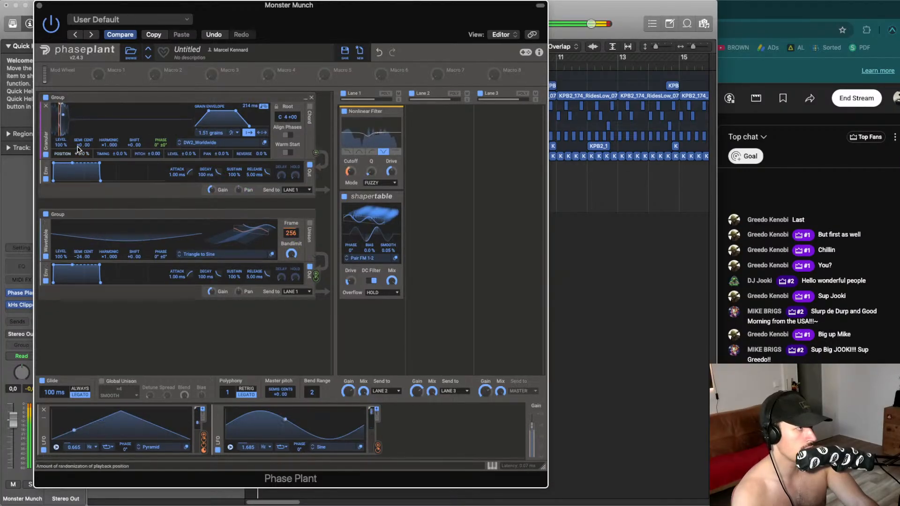
Try other tunings and levels on the generators, then restore the granular tuning to +0.00 and the wavetable tuning to -24.00
left_click_drag(83, 145, 83, 157)
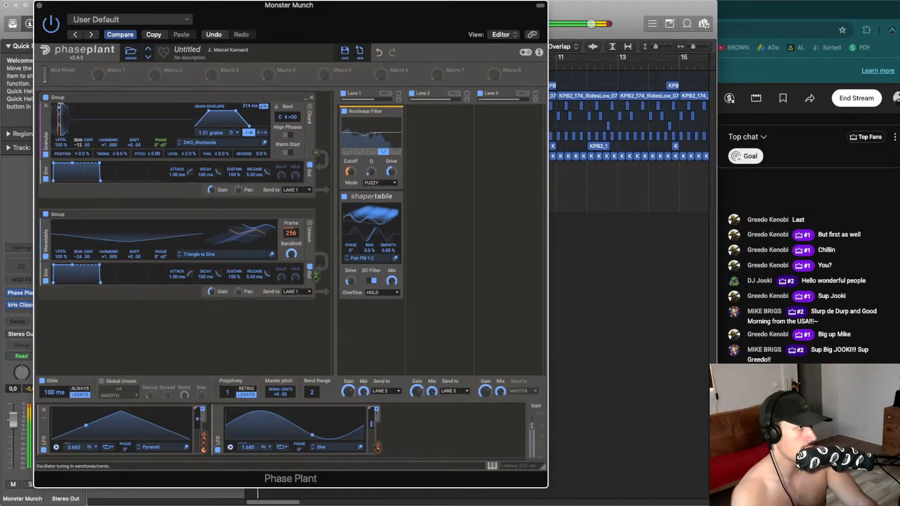
double_click(79, 145)
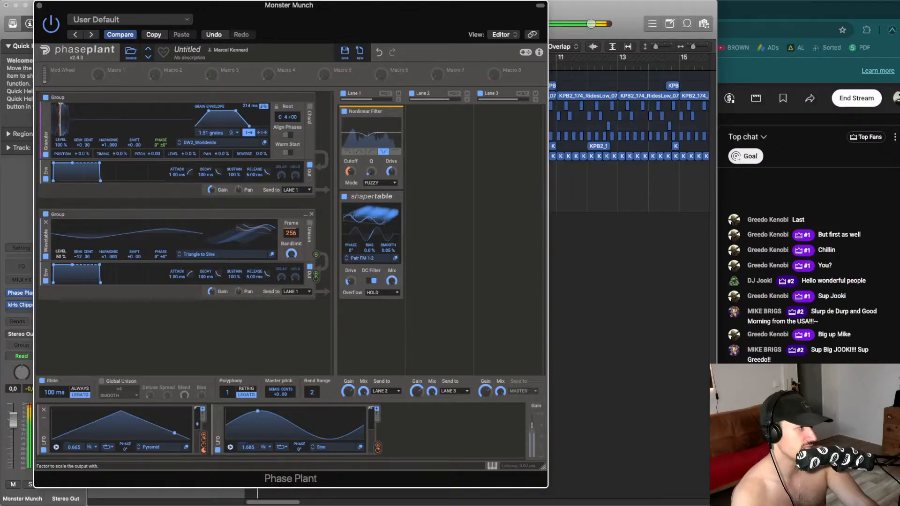
left_click_drag(61, 256, 61, 237)
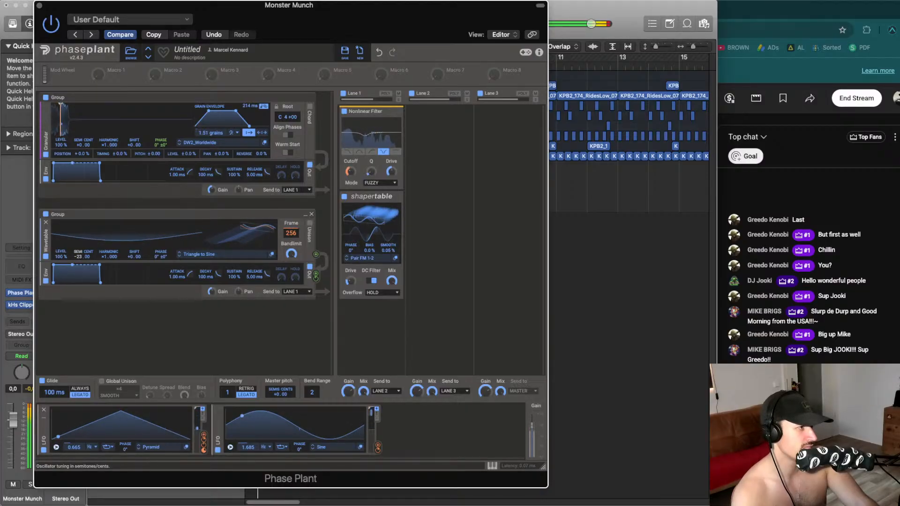
left_click_drag(83, 145, 82, 139)
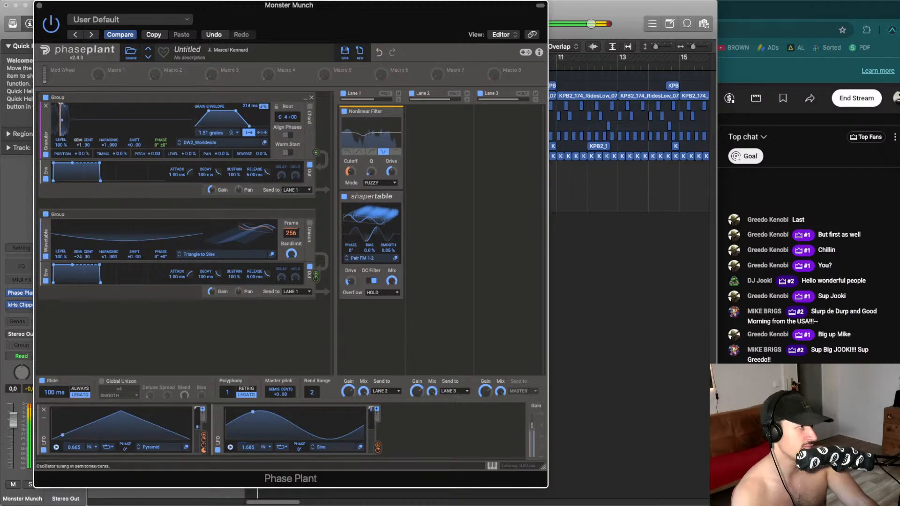
double_click(80, 145)
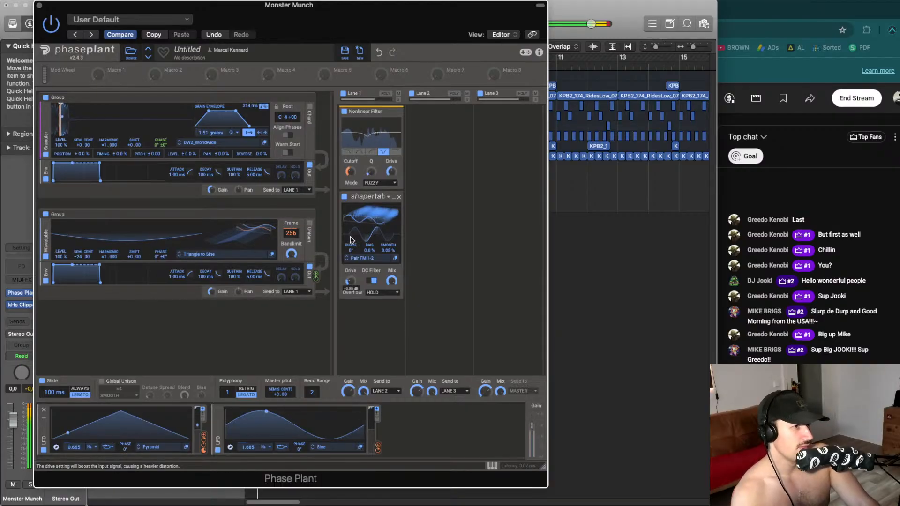
Try the Nonlinear Filter in Saturated mode with low-pass and notch shapes, varying the cutoff and its modulation from the second LFO
left_click(383, 193)
left_click(380, 183)
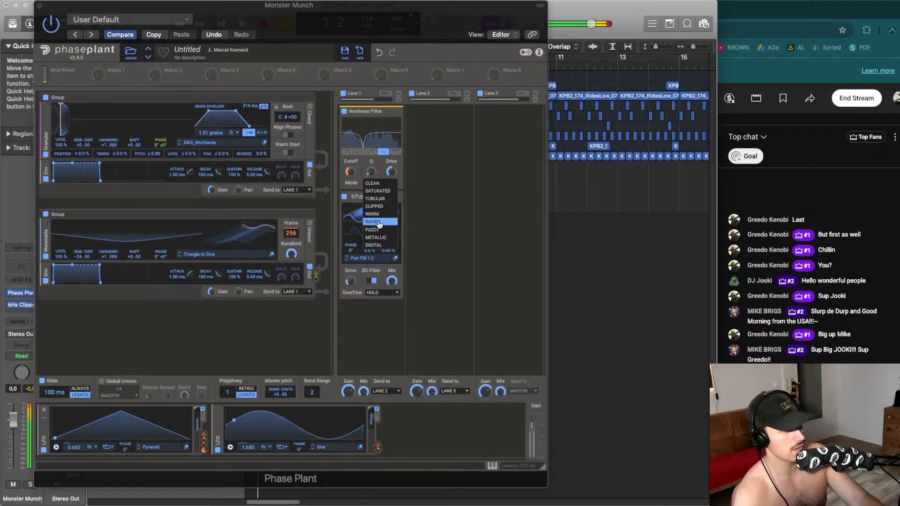
left_click(377, 191)
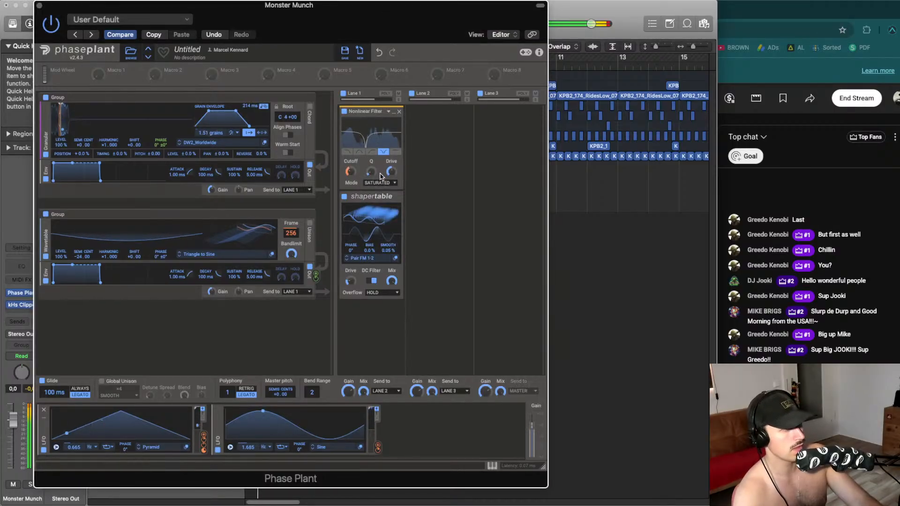
left_click(371, 152)
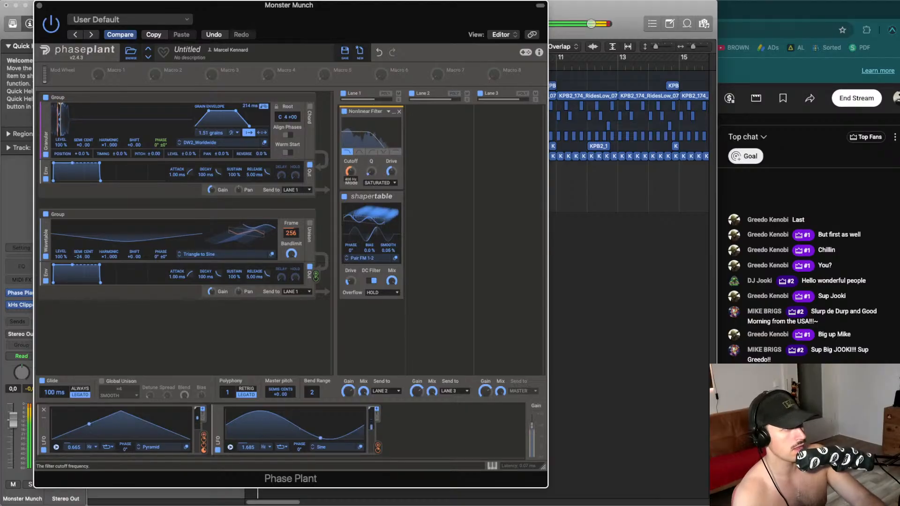
left_click_drag(348, 182, 350, 178)
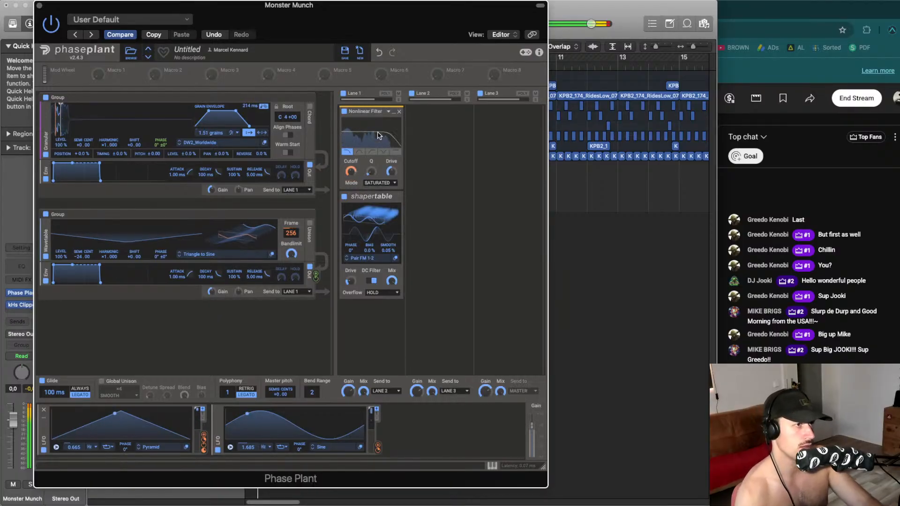
left_click(383, 151)
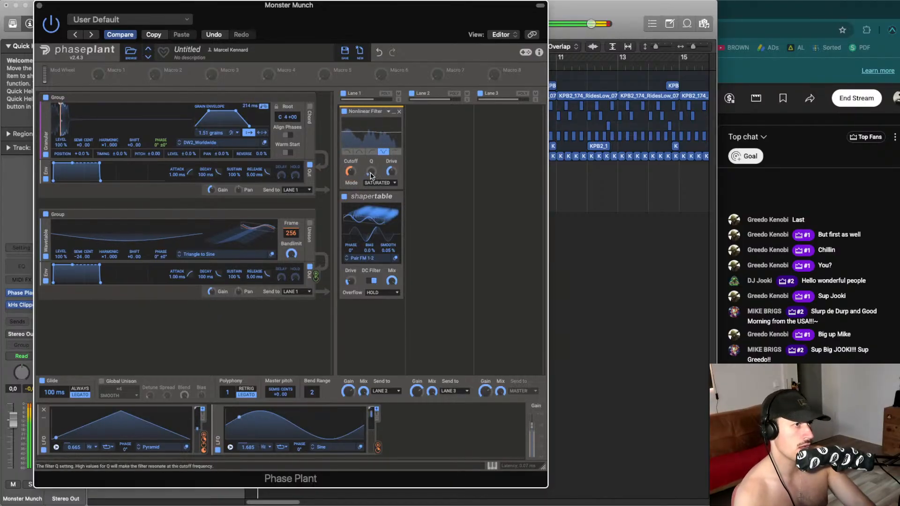
left_click_drag(377, 446, 349, 177)
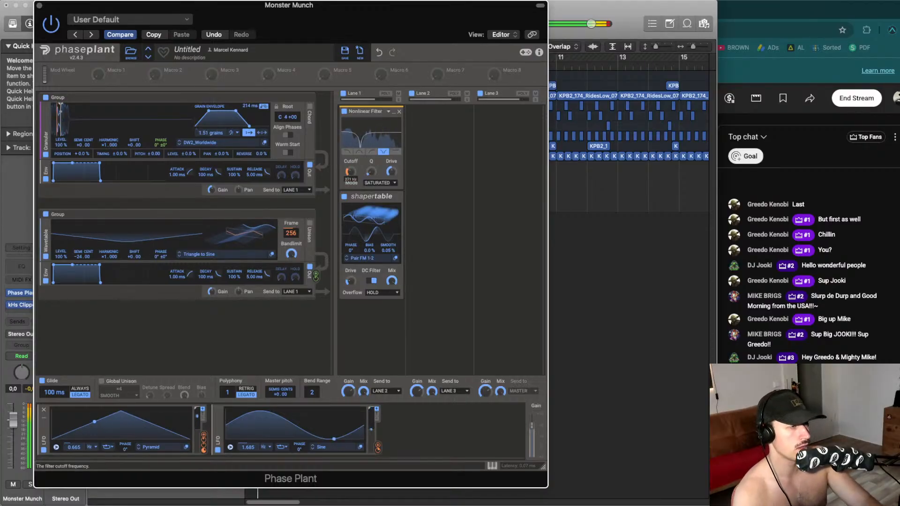
Remove the Nonlinear Filter from Lane 1 and adjust the first LFO's modulation of the wavetable frame
left_click(398, 111)
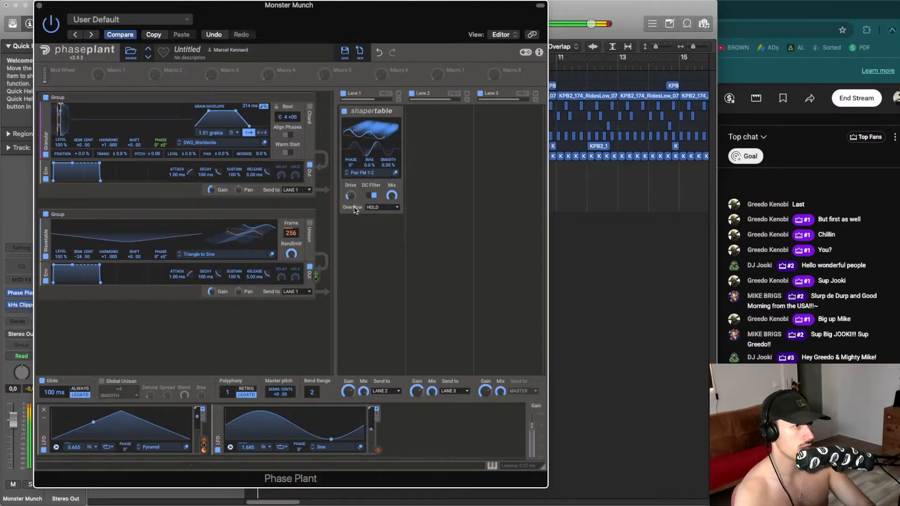
left_click_drag(203, 443, 291, 239)
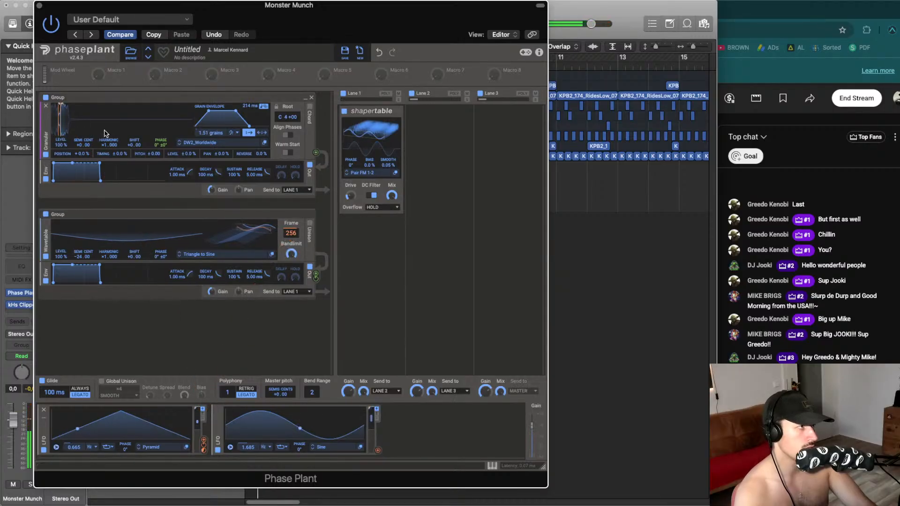
Lower the granular generator's grain density to 1.43 grains and readjust its playback start position
left_click_drag(211, 133, 211, 128)
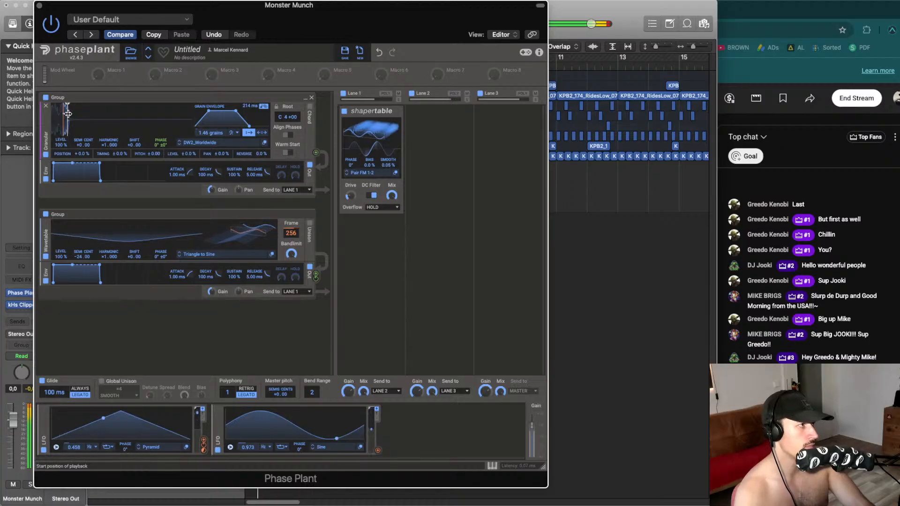
left_click_drag(64, 119, 64, 115)
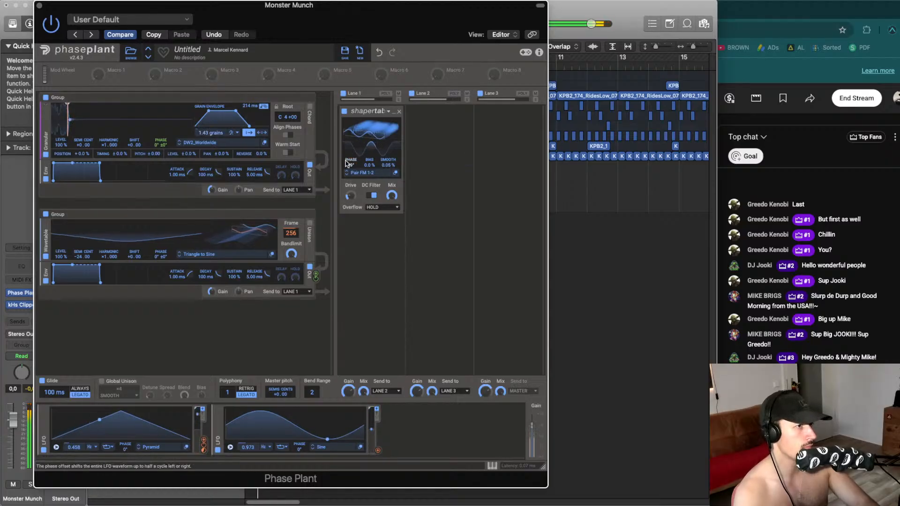
Try a different bias on the Shaper Table and reset it to 0.0%
left_click_drag(369, 165, 369, 141)
double_click(368, 166)
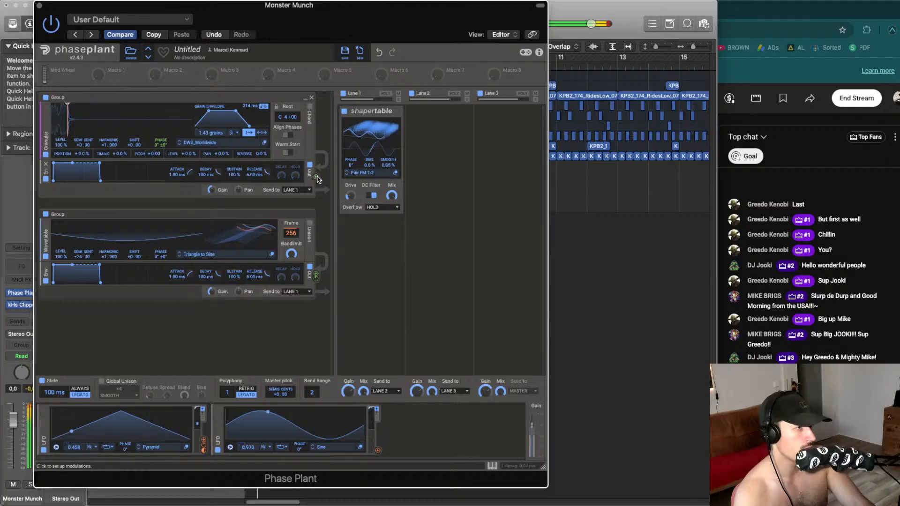
Try routing the granular generator's output to the wavetable generator's phase
left_click_drag(316, 177, 160, 253)
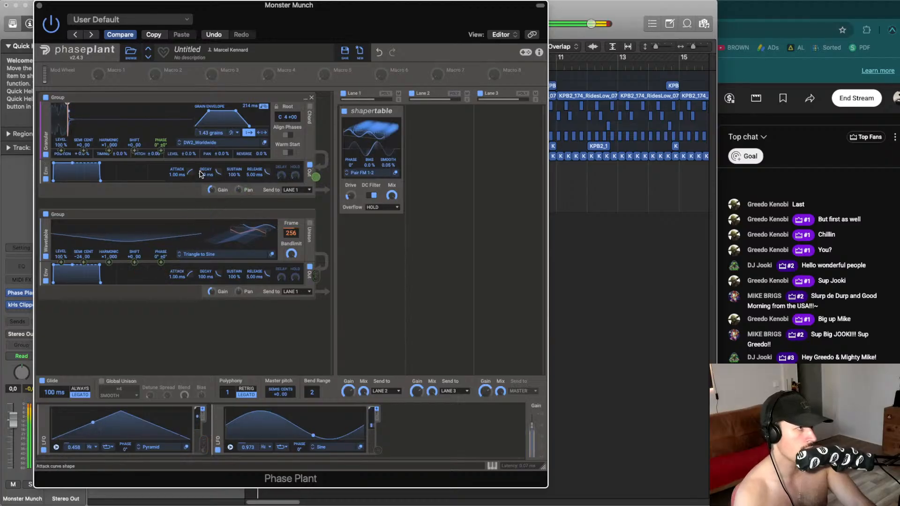
left_click(362, 230)
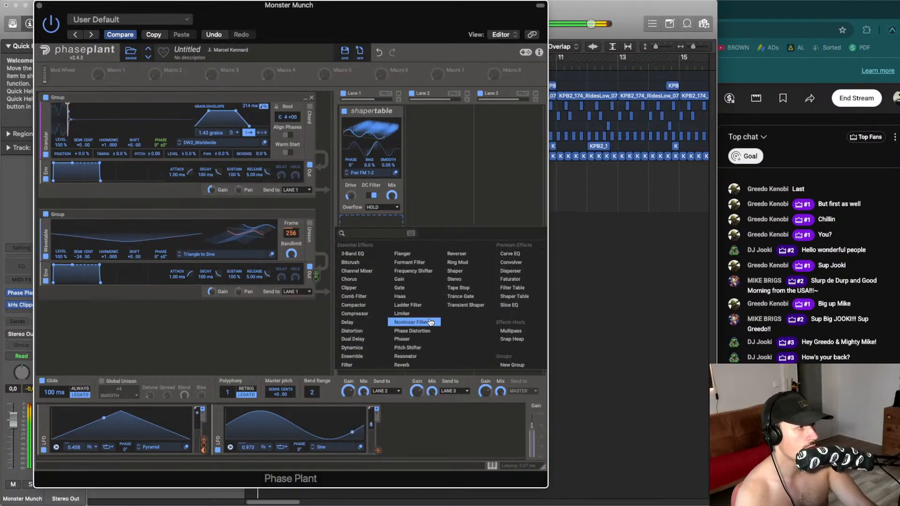
left_click(360, 223)
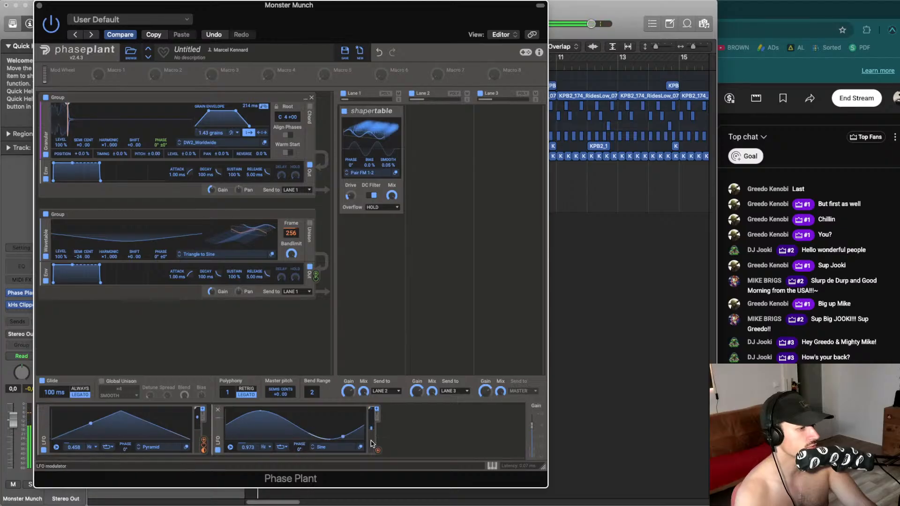
Modulate the grain density with the second LFO, setting the density to 1.32 grains and the LFO rate to 0.426 Hz
left_click_drag(378, 450, 211, 136)
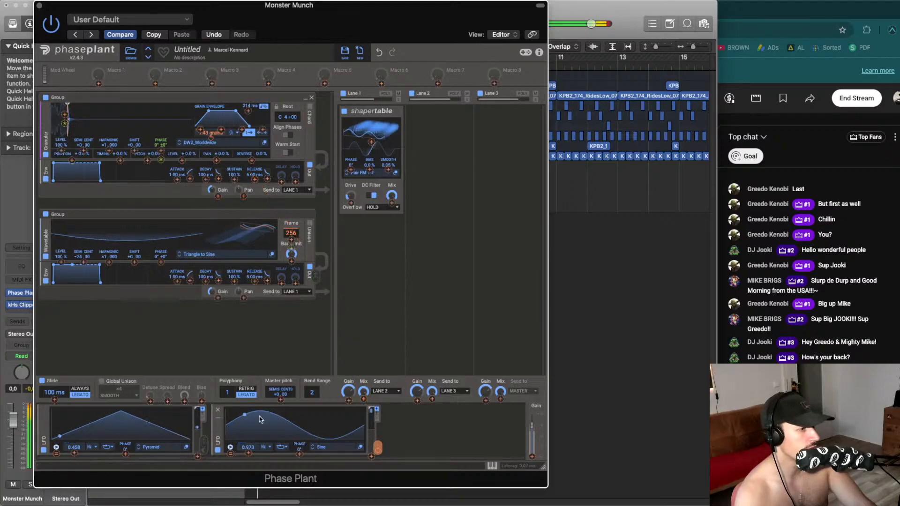
double_click(248, 449)
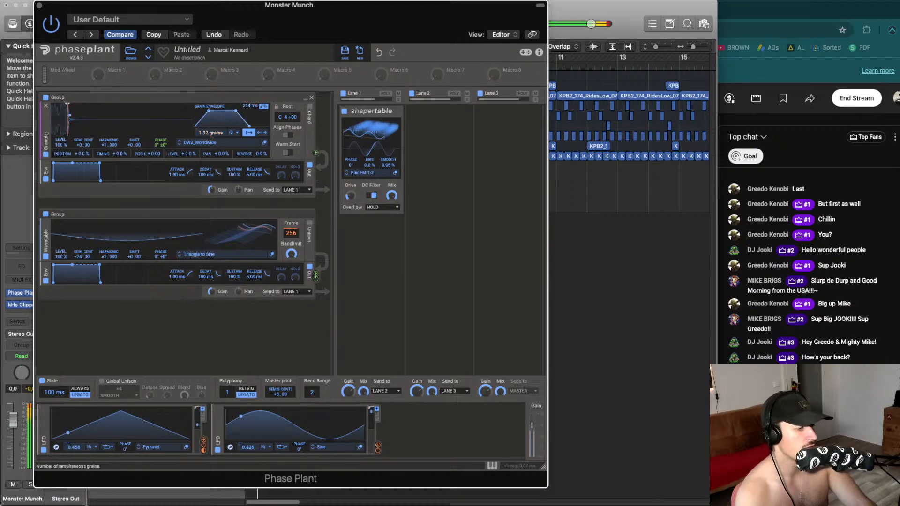
Add a Nonlinear Filter with a notch shape below the Shaper Table in Lane 1 and modulate its cutoff with the first LFO
left_click(368, 230)
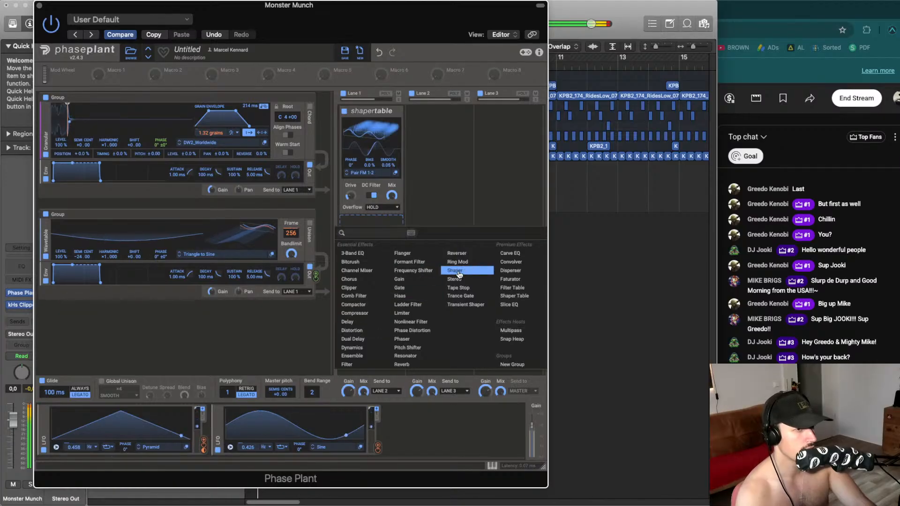
left_click(411, 322)
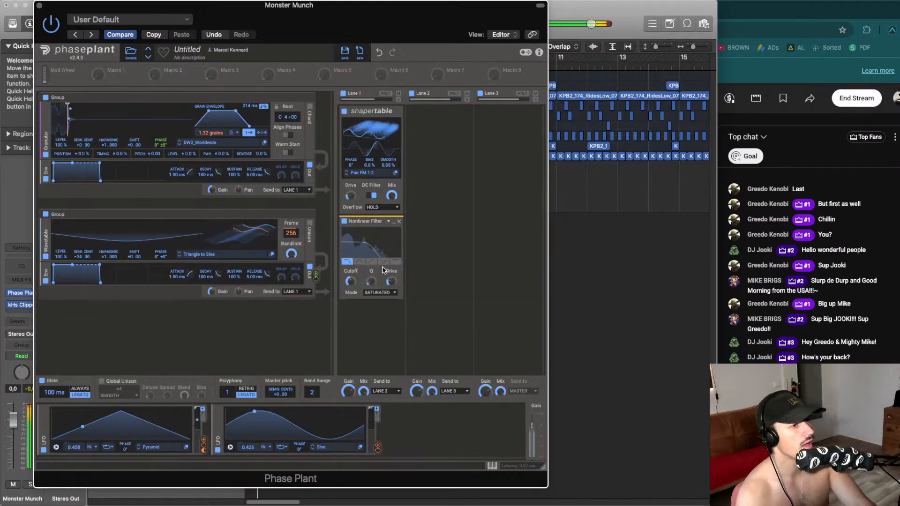
left_click(383, 262)
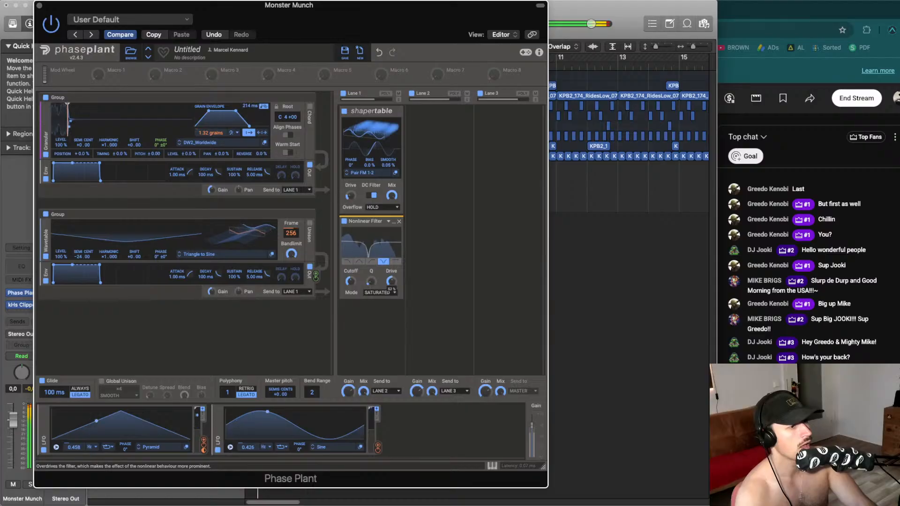
left_click_drag(203, 445, 350, 285)
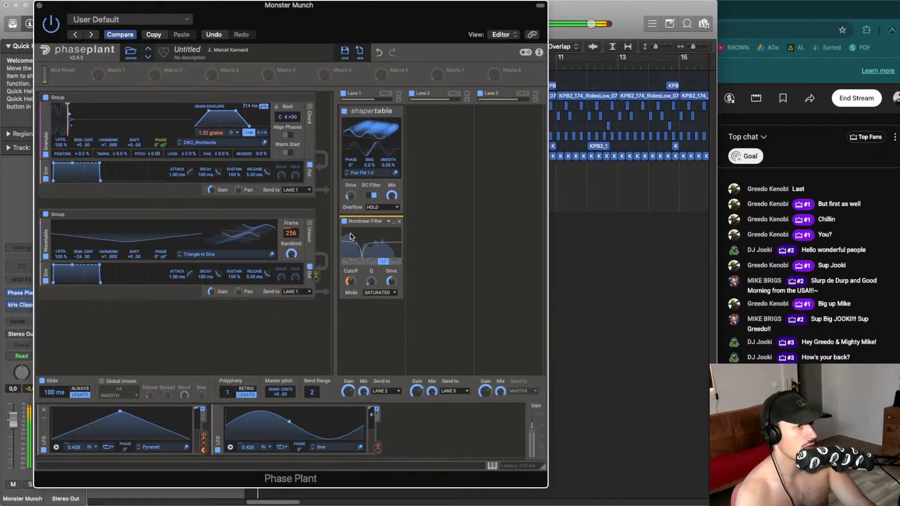
Try the Nonlinear Filter ahead of the Shaper Table in Lane 1 and restore the original order
left_click_drag(361, 220, 362, 133)
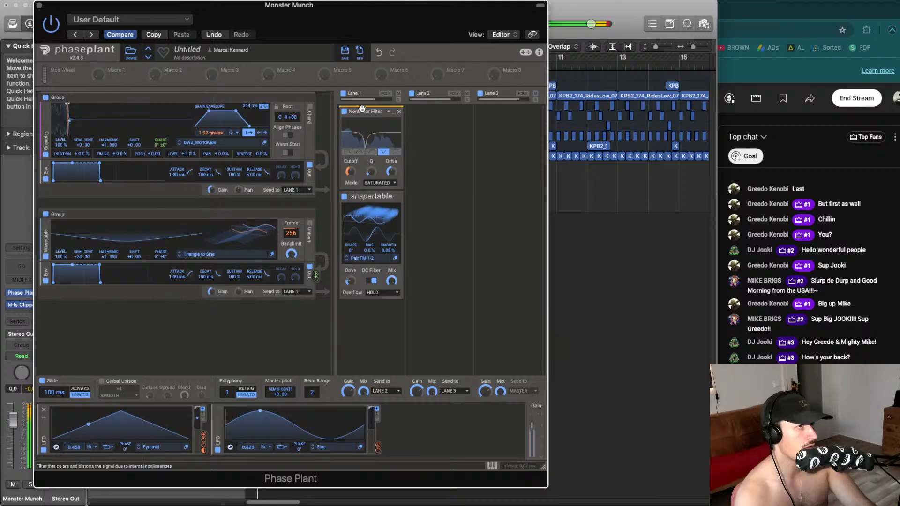
left_click_drag(362, 165, 368, 253)
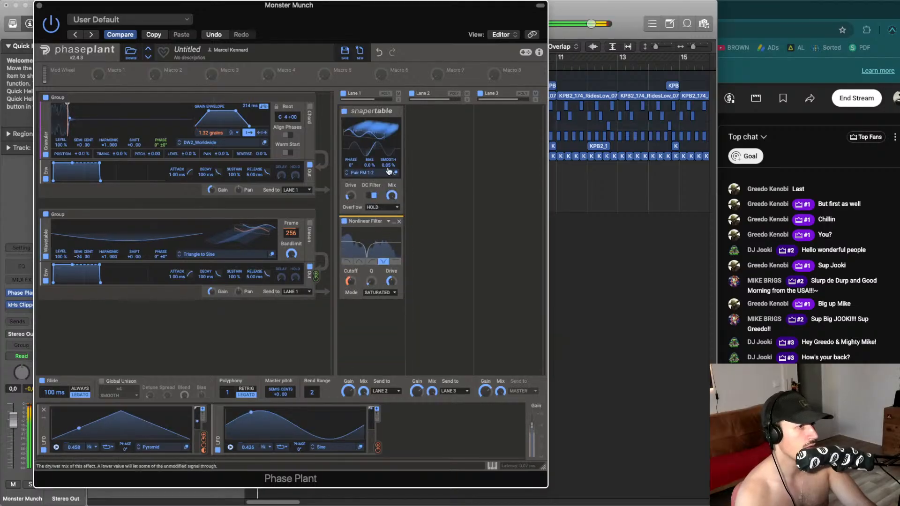
Try a Distortion effect in Lane 2 with the Overdrive, Saturate and Sine types, and remove it
left_click(412, 131)
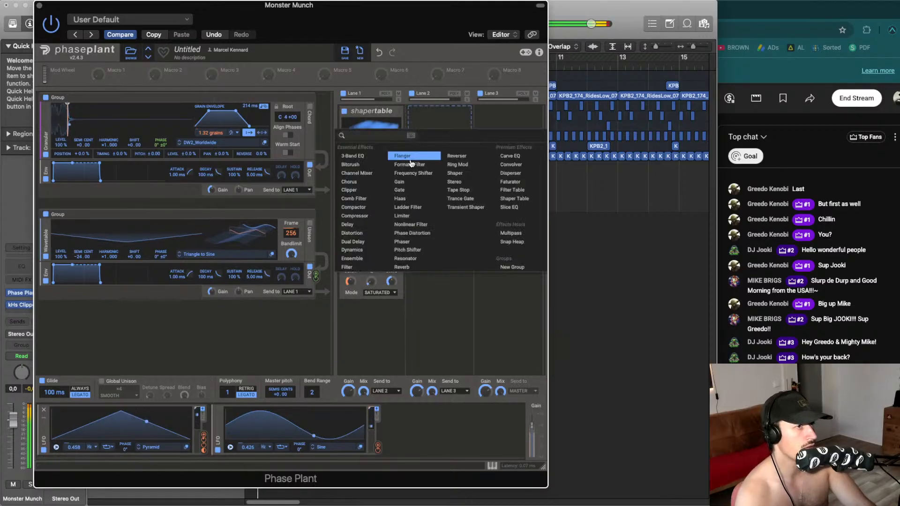
left_click(366, 233)
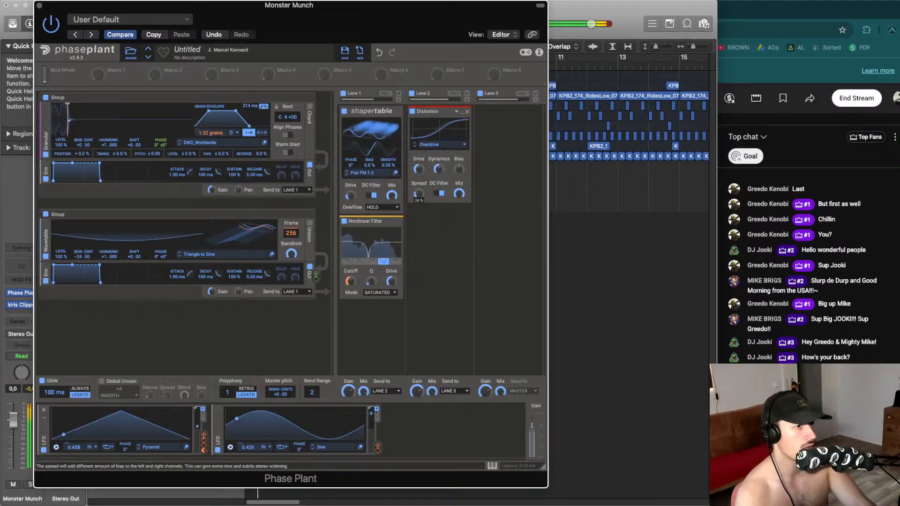
left_click(414, 146)
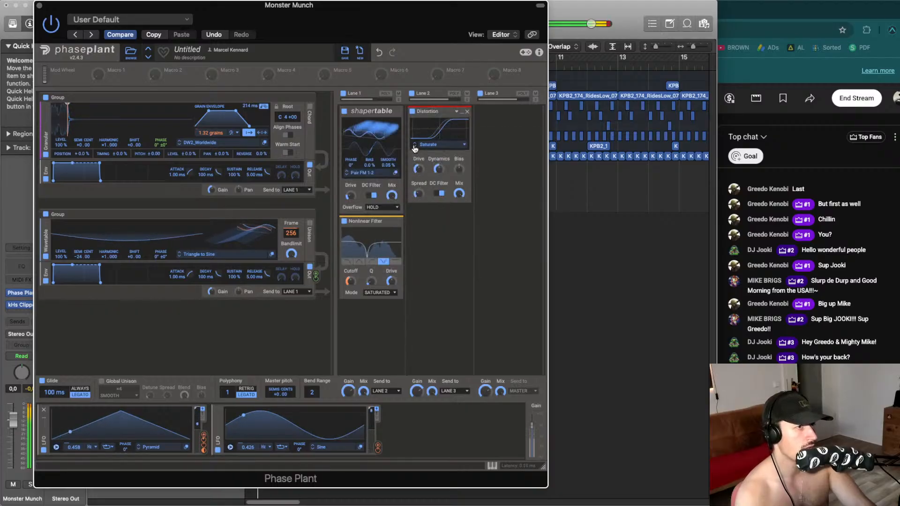
left_click(414, 145)
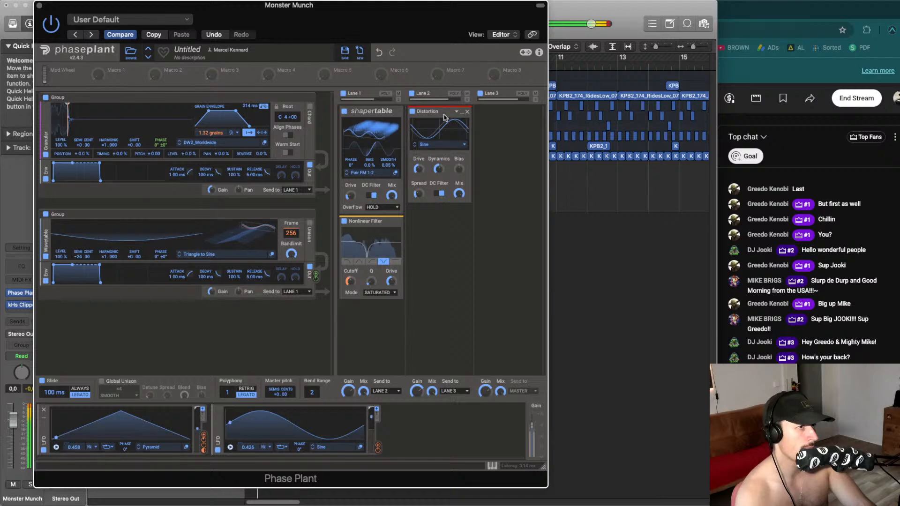
left_click(471, 107)
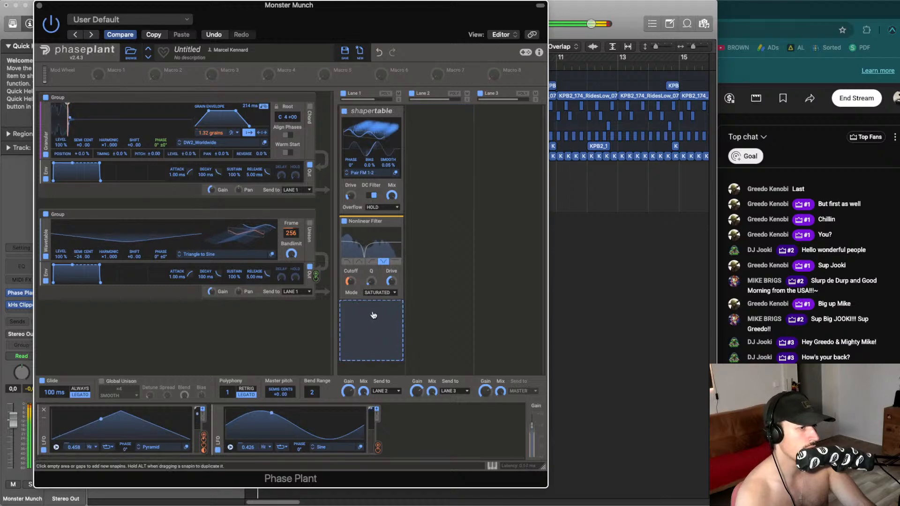
left_click(371, 319)
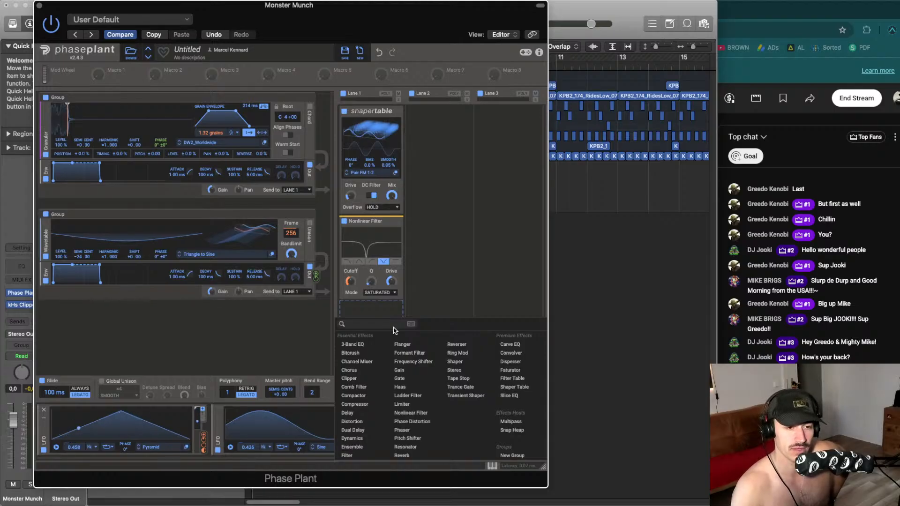
left_click(452, 282)
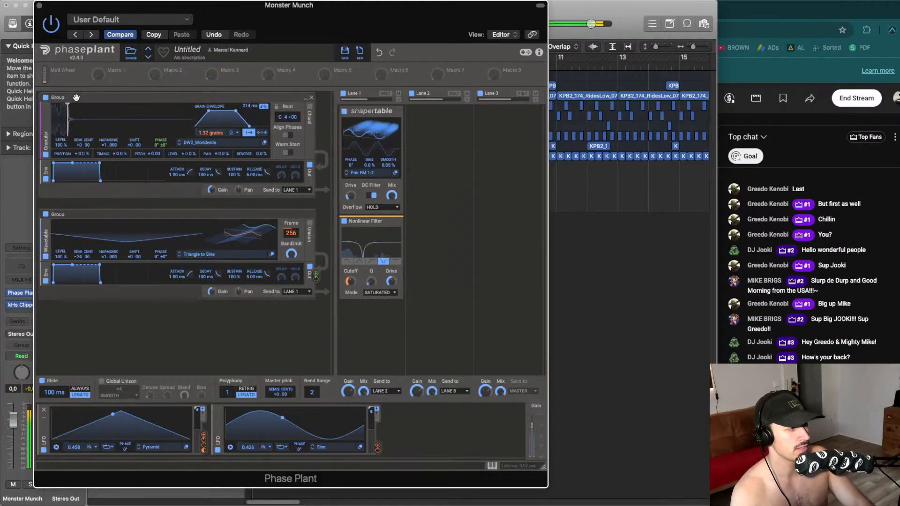
Close the synth window, play along with the looped drums and capture the performance as a region on the Monster Munch track
left_click(39, 5)
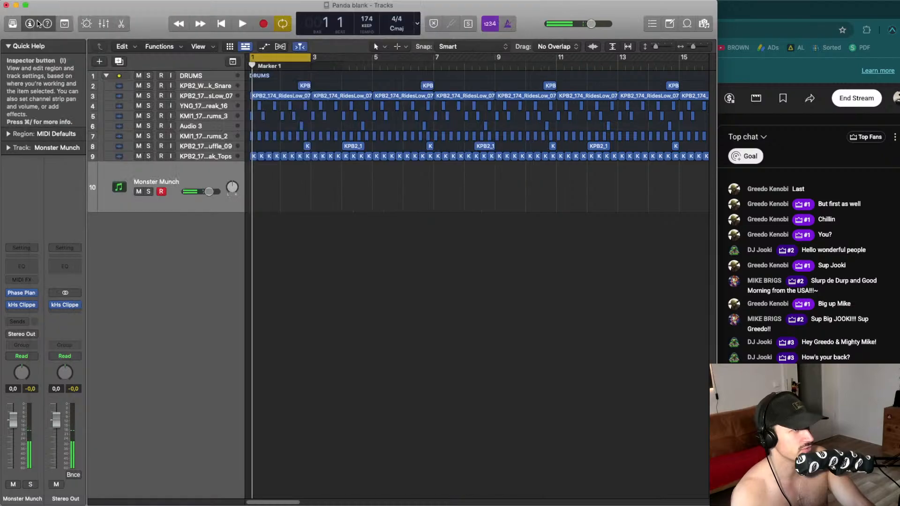
key("space")
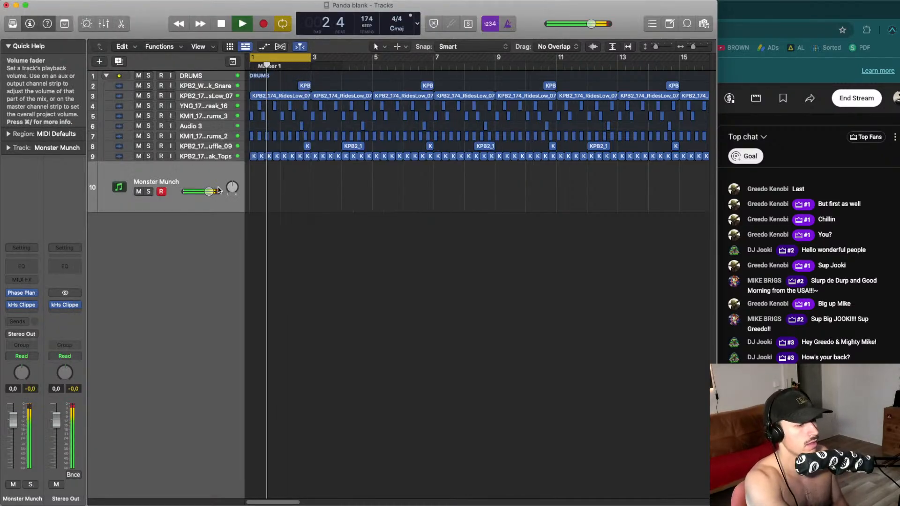
key("space")
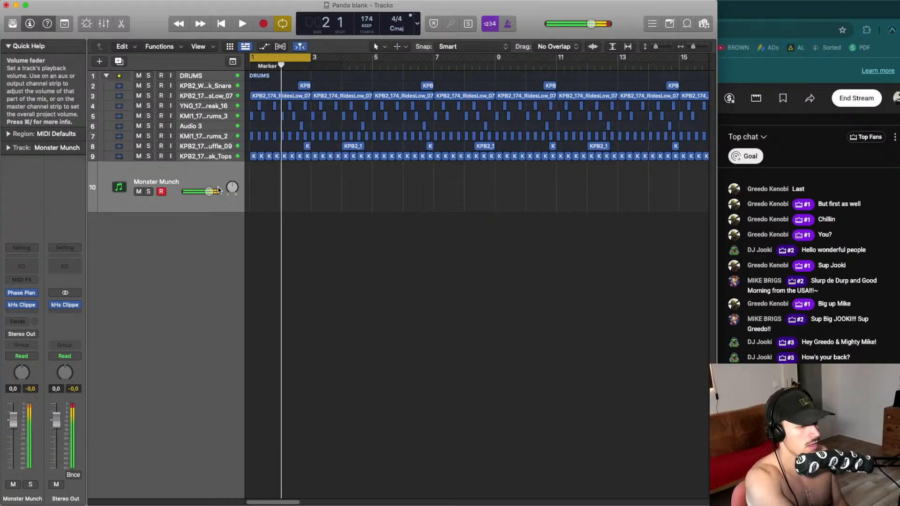
key("space")
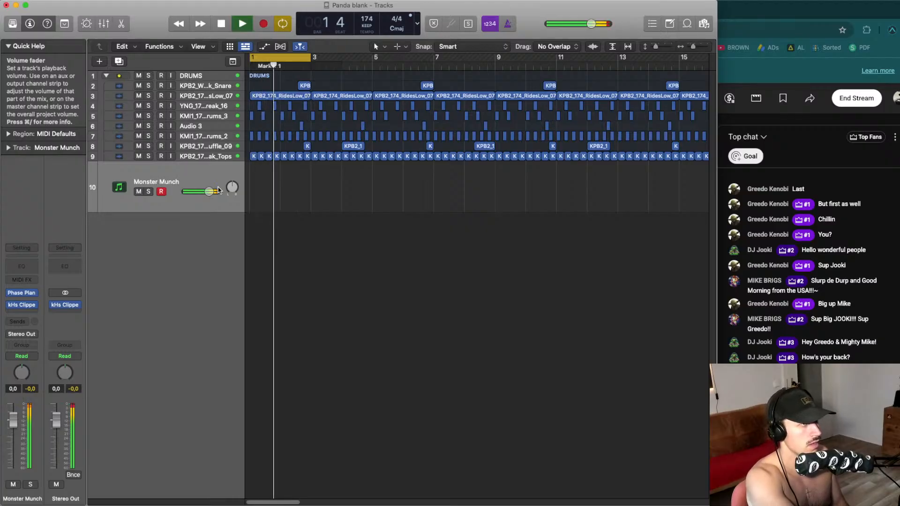
key("Return")
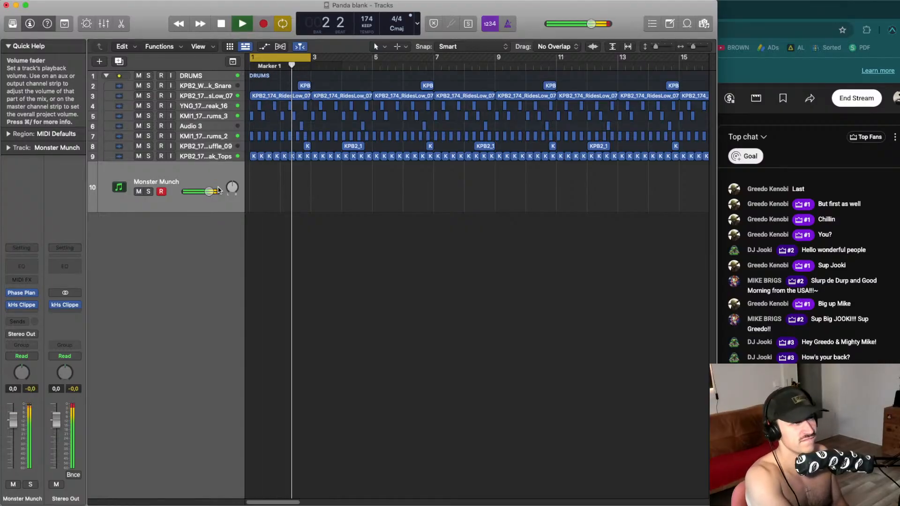
key("space")
key("shift+r")
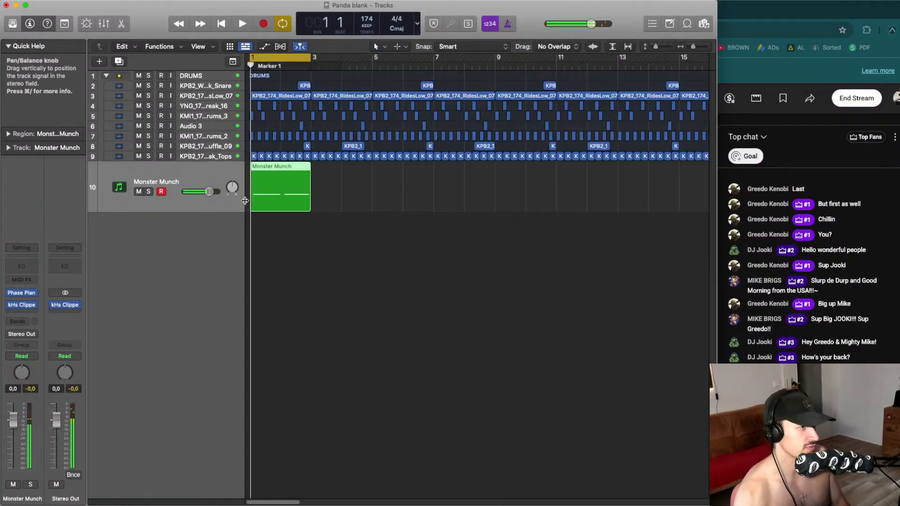
Quantize both notes of the captured Monster Munch region to 1/32 Note in the Piano Roll and audition the loop
left_click(279, 219)
double_click(281, 204)
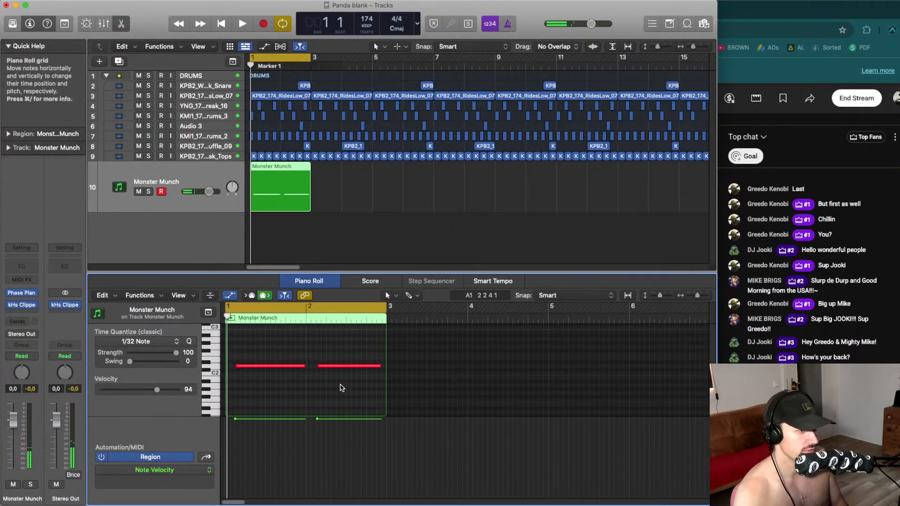
left_click_drag(341, 386, 260, 344)
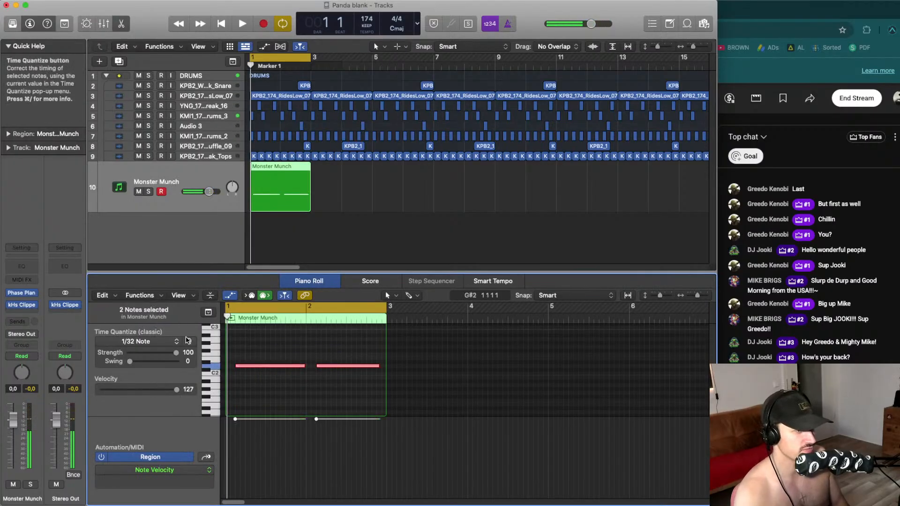
key("space")
left_click(242, 248)
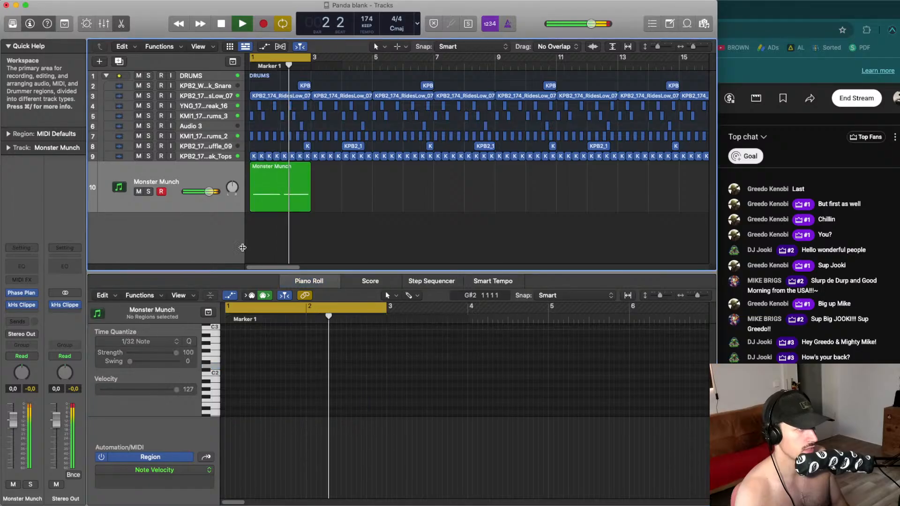
key("space")
Reopen the Phase Plant instrument on the Monster Munch track and readjust the Nonlinear Filter's cutoff while the loop plays
left_click(30, 292)
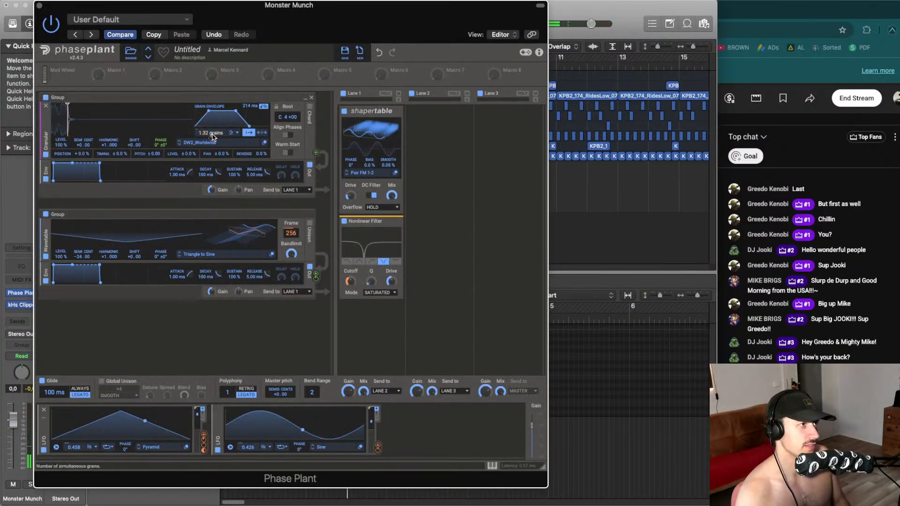
key("space")
key("space")
mouse_move(210, 139)
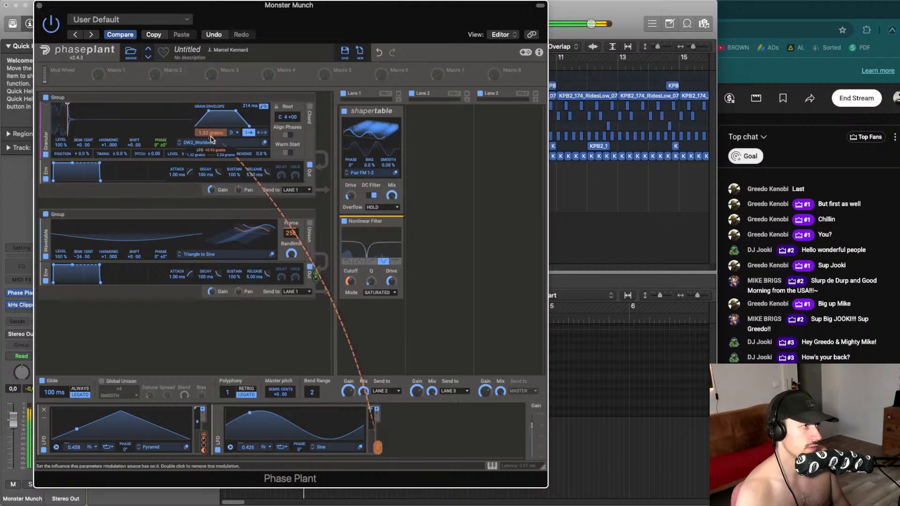
key("space")
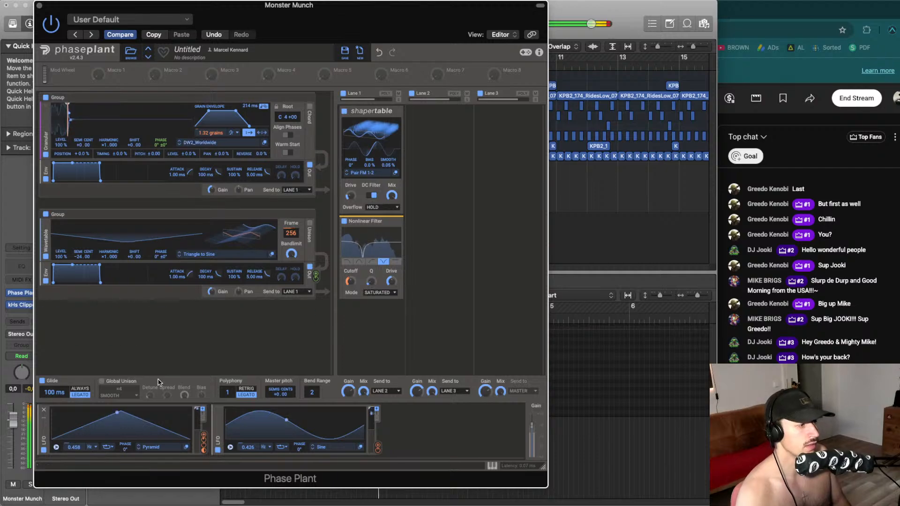
left_click_drag(355, 281, 355, 280)
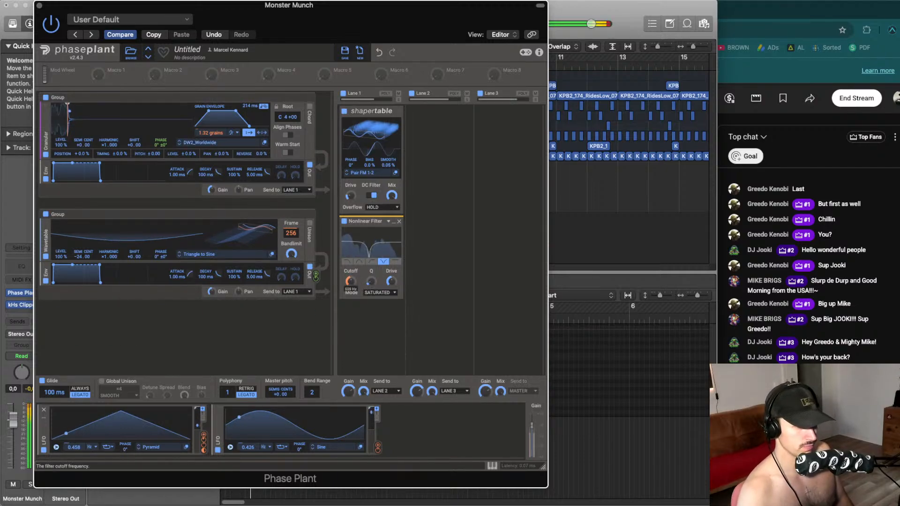
Try the Tubular, Warm and Fuzzy modes on the Nonlinear Filter and return it to Saturated
left_click(384, 293)
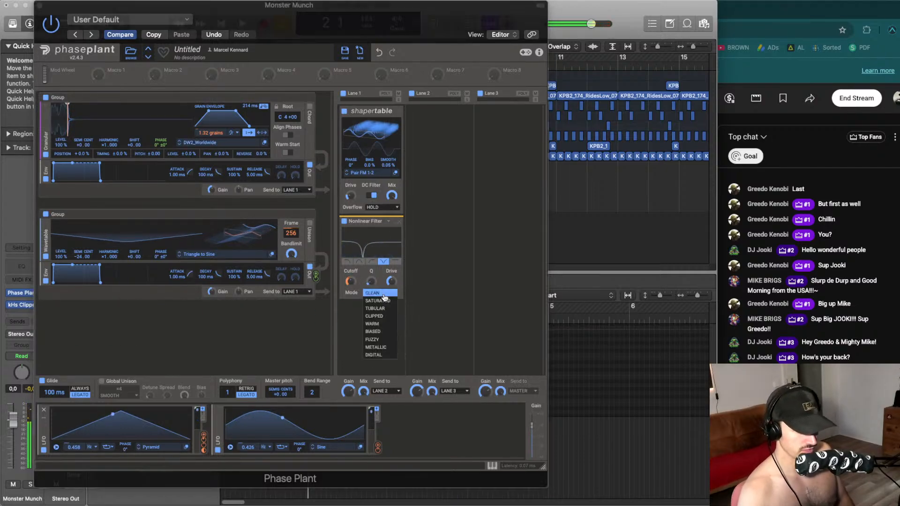
left_click(384, 307)
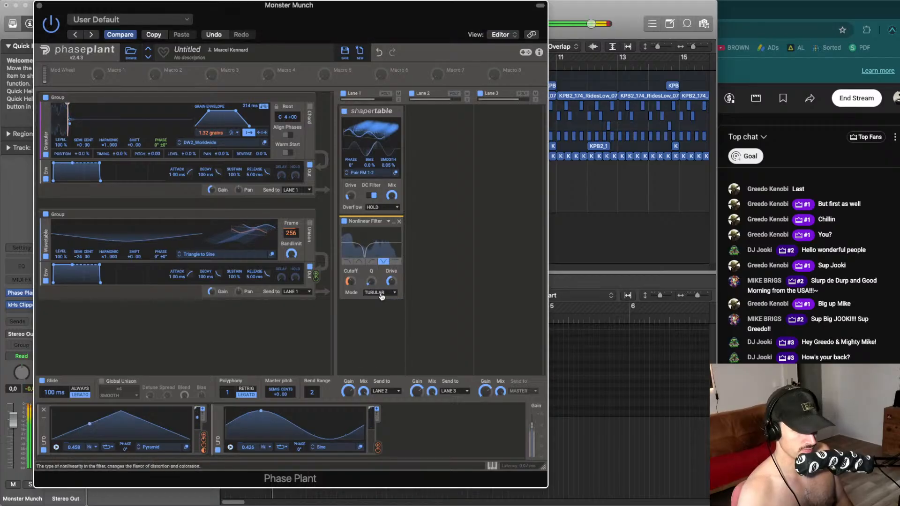
left_click(382, 293)
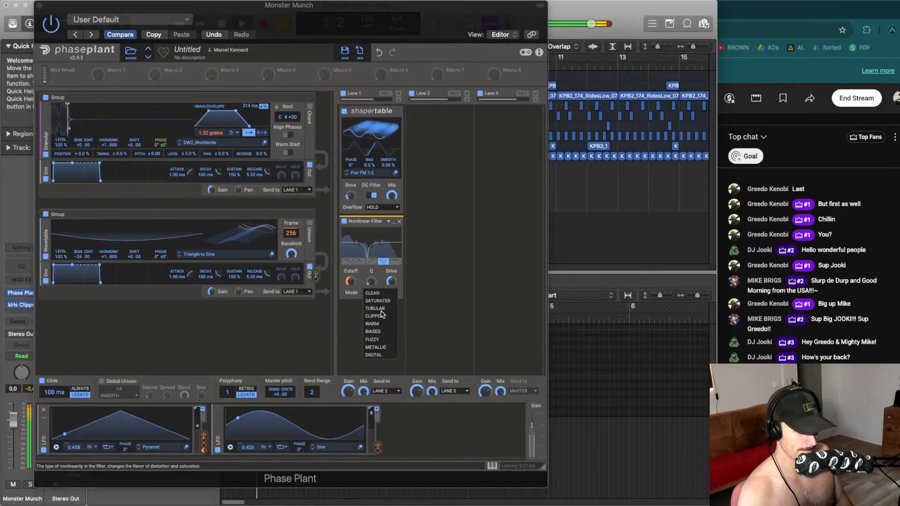
left_click(383, 325)
left_click(382, 294)
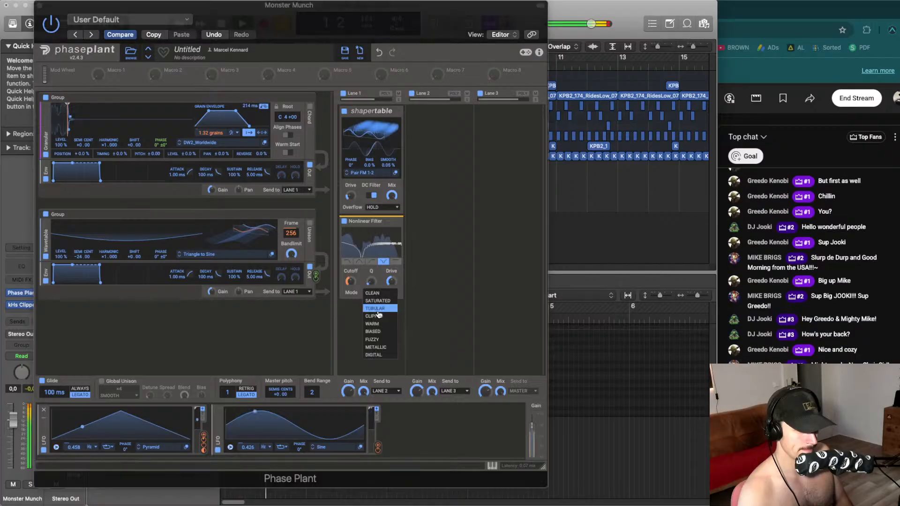
left_click(384, 339)
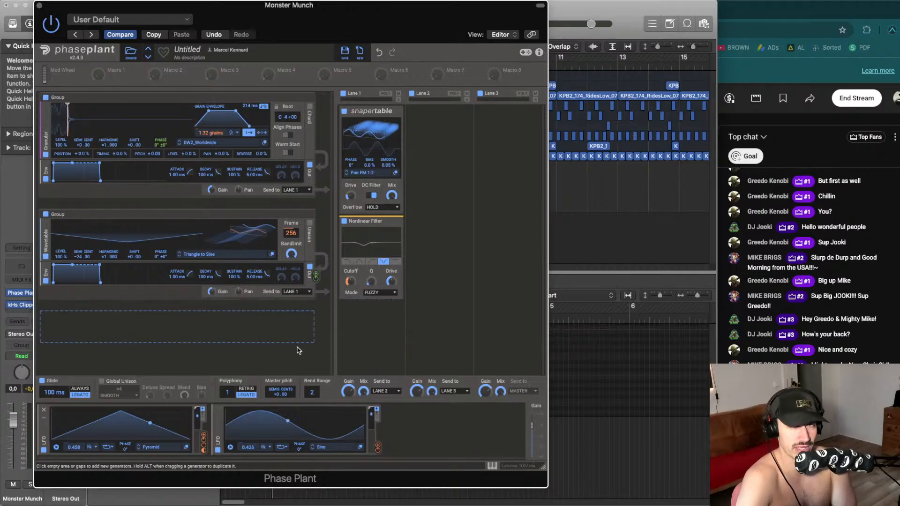
left_click(382, 292)
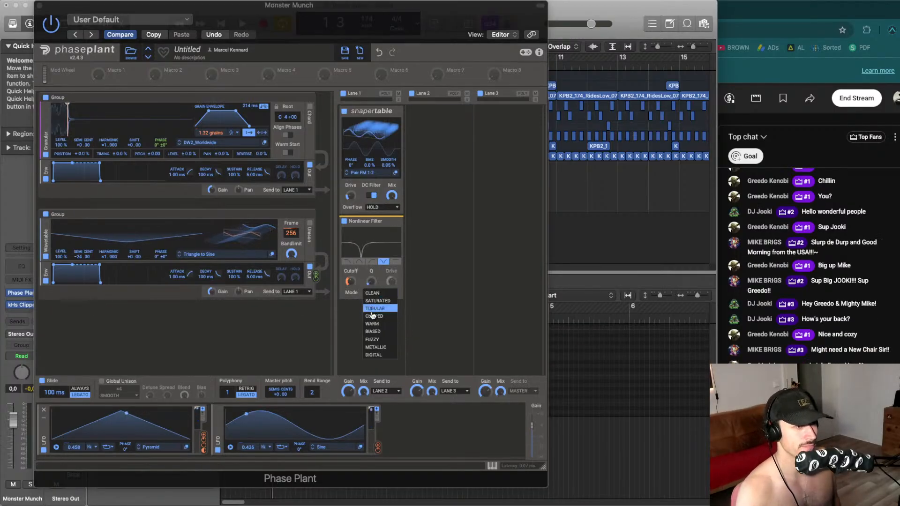
left_click(376, 301)
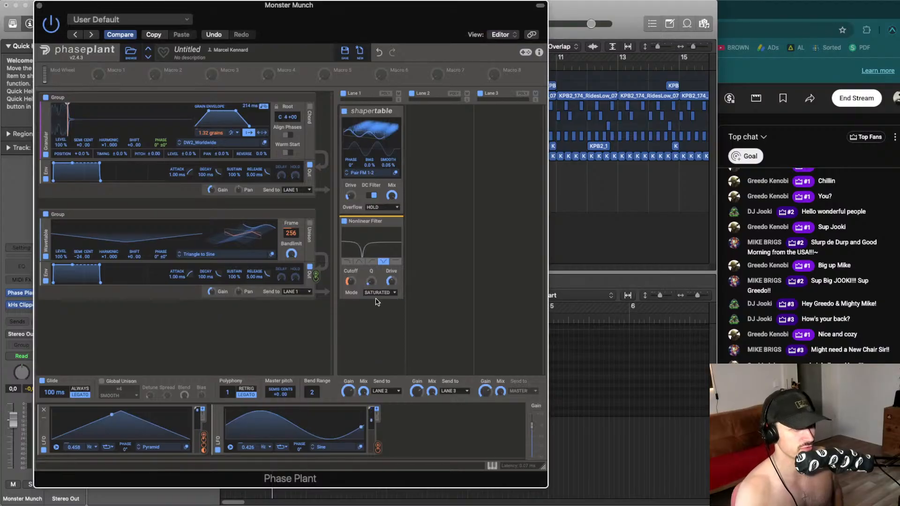
left_click(376, 293)
left_click(377, 301)
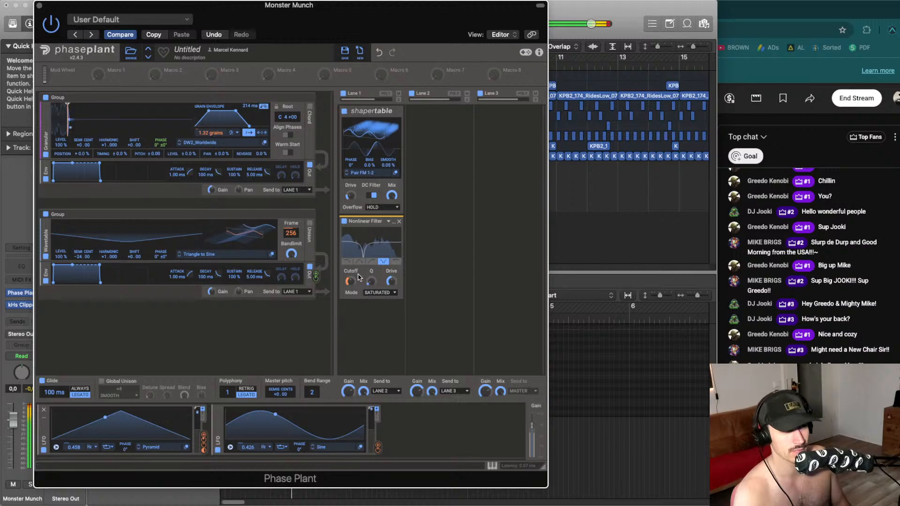
Fine-tune the Nonlinear Filter's cutoff in the Saturated mode while the loop plays
left_click_drag(351, 284, 351, 287)
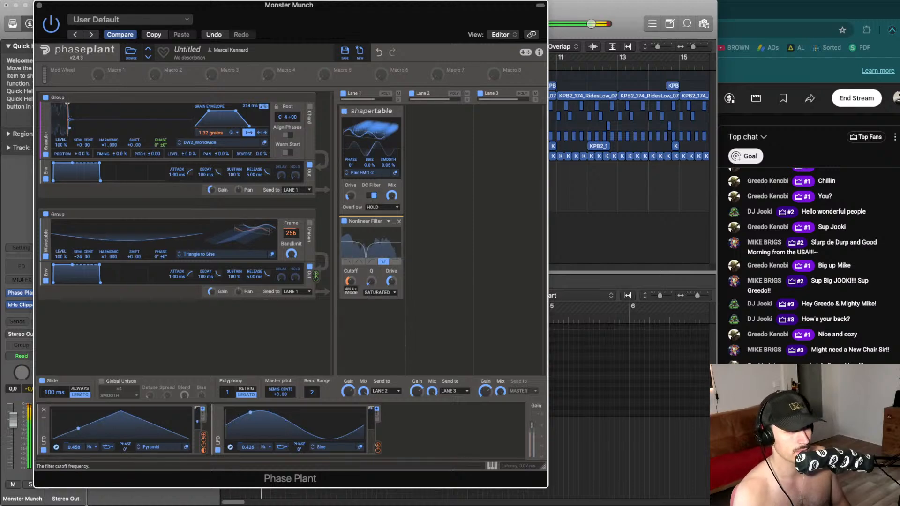
left_click_drag(350, 283, 351, 283)
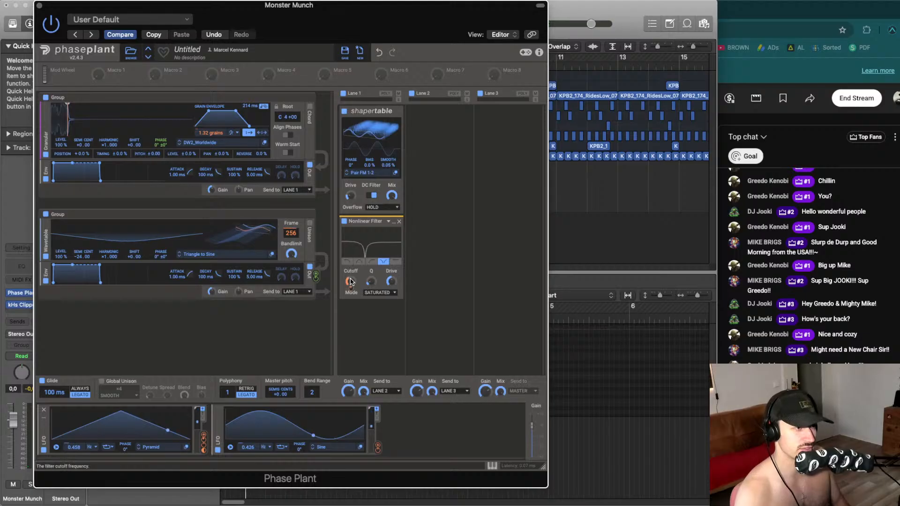
left_click_drag(350, 282, 390, 281)
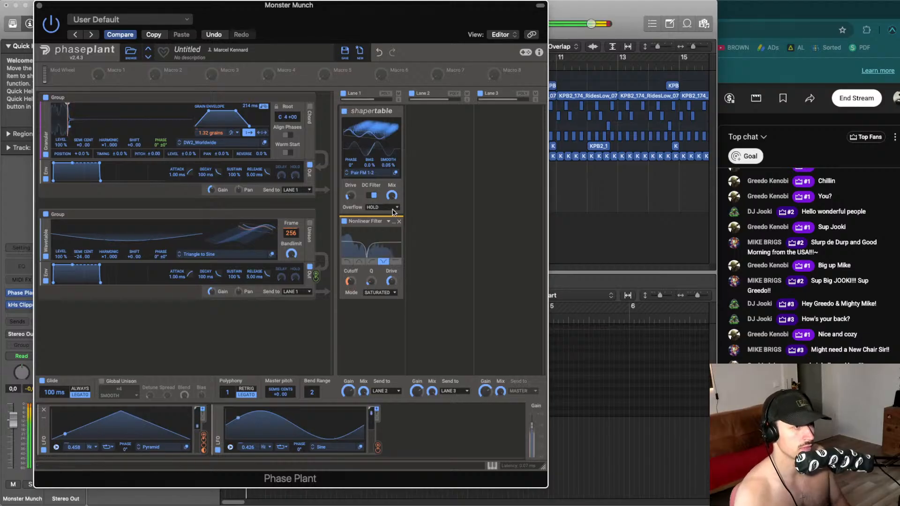
Add a Flanger to Lane 2 and adjust its delay, depth, feedback and mix
left_click(428, 124)
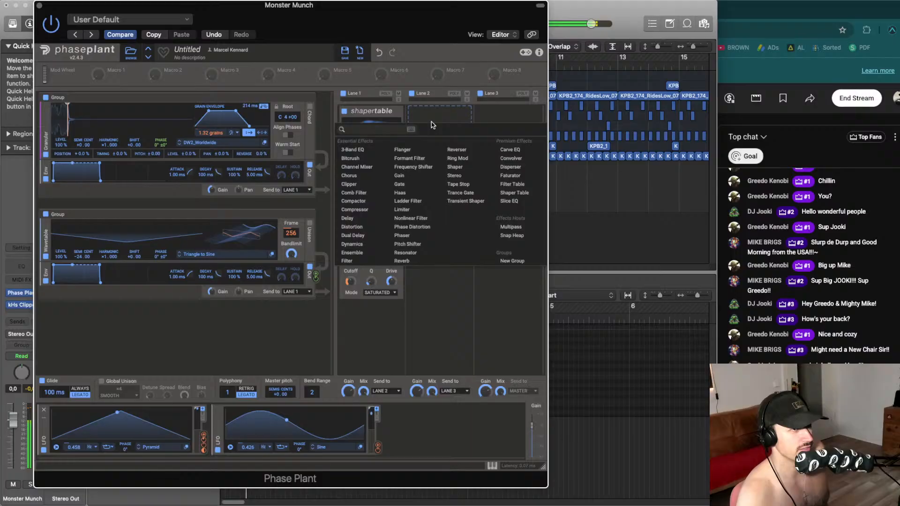
left_click(428, 150)
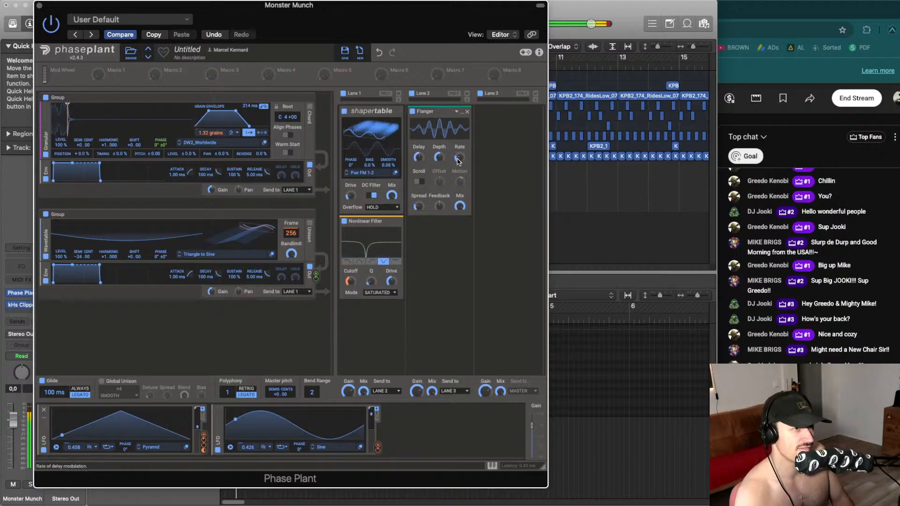
left_click_drag(441, 206, 418, 201)
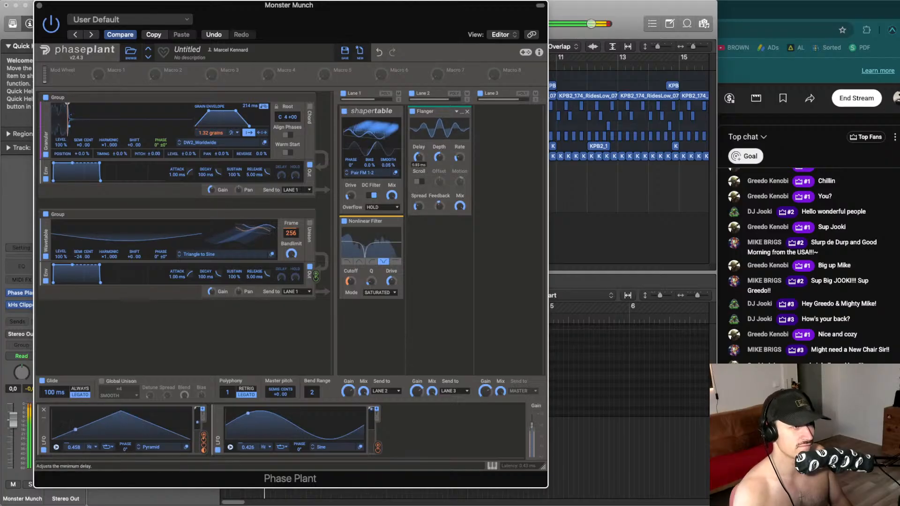
left_click_drag(439, 157, 459, 158)
left_click_drag(460, 207, 460, 210)
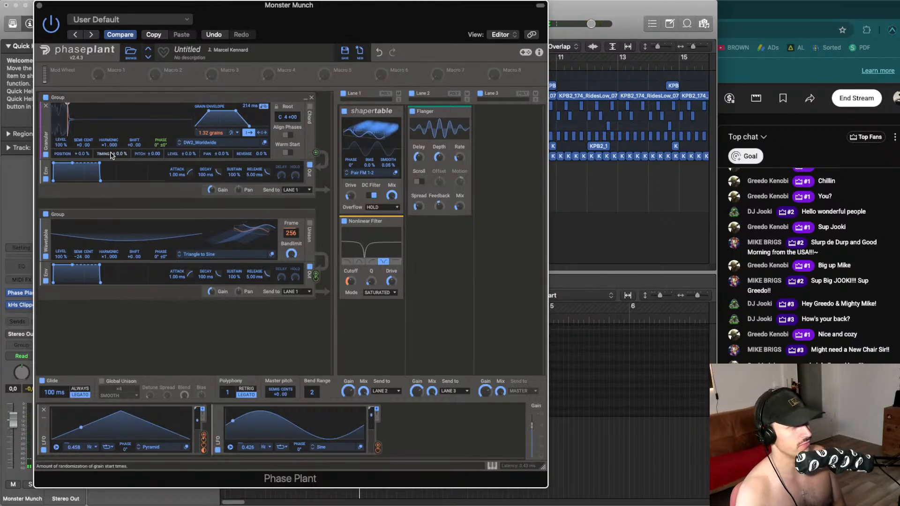
Add a Noise generator in its own group and lower its level to 9 %
left_click(179, 333)
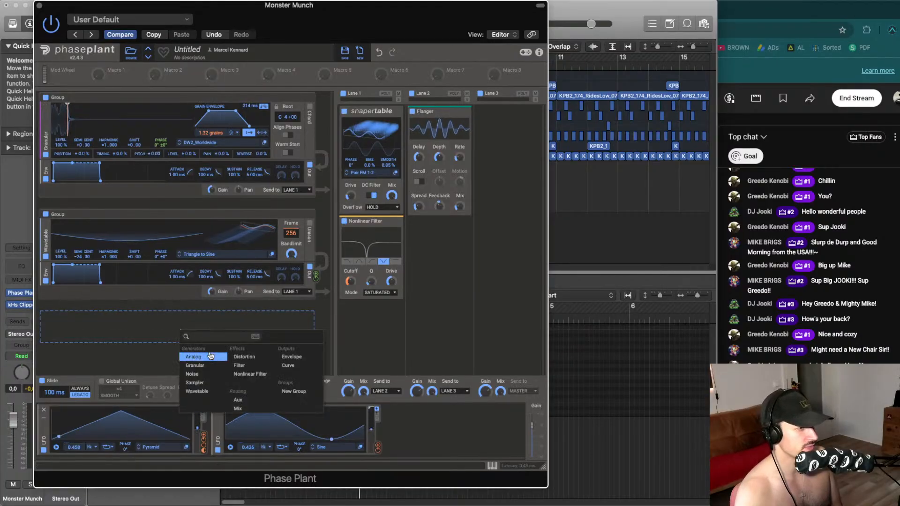
left_click(192, 374)
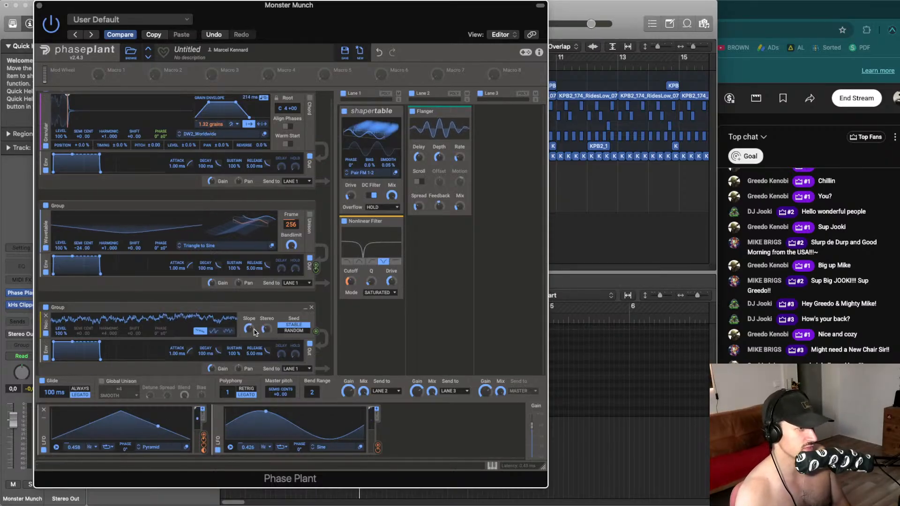
left_click_drag(71, 338, 66, 335)
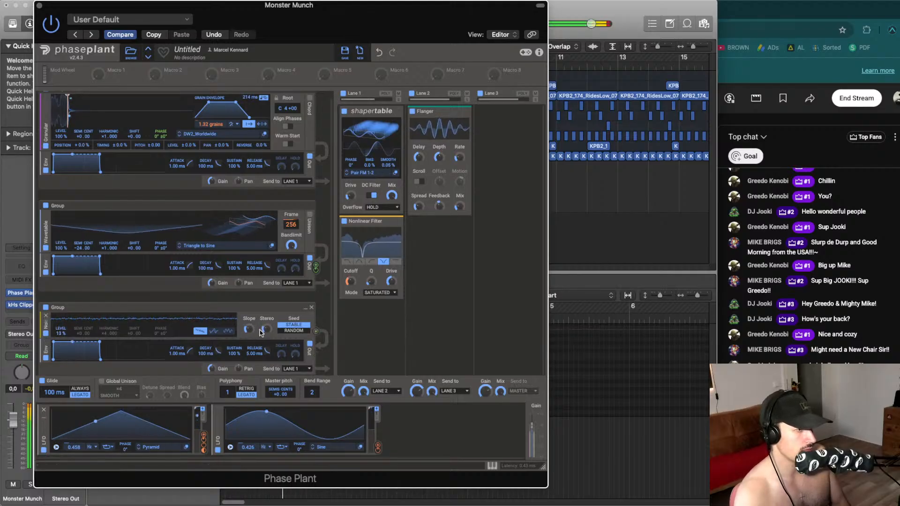
left_click_drag(67, 331, 67, 334)
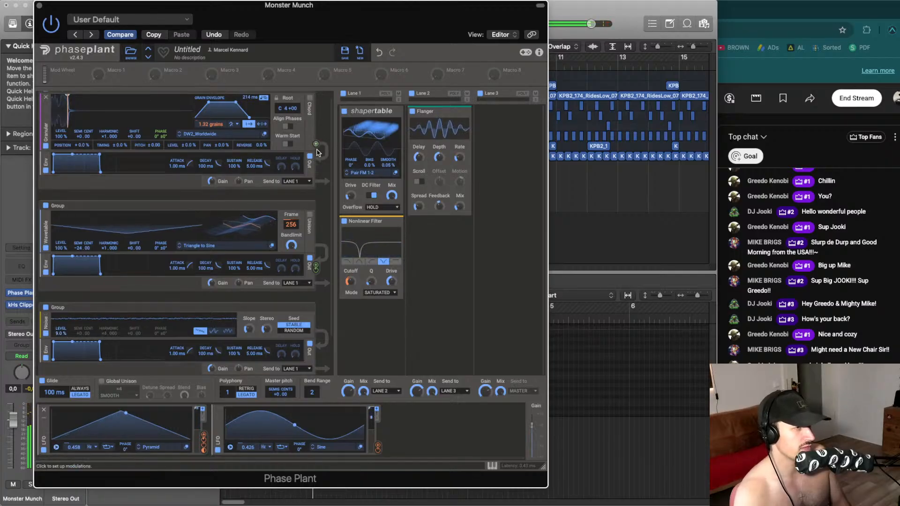
Modulate the Noise generator's level from the Granular output and set its base level to 0 %
left_click_drag(316, 147, 161, 296)
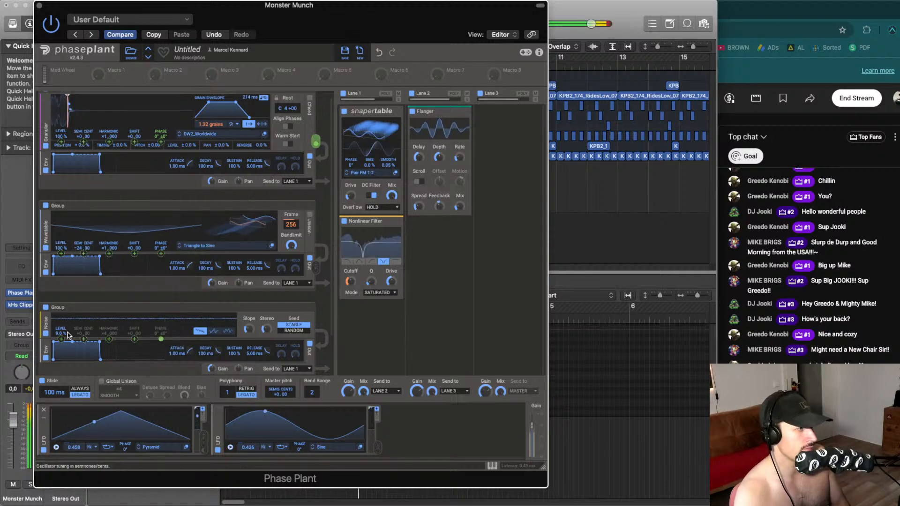
left_click_drag(65, 330, 64, 347)
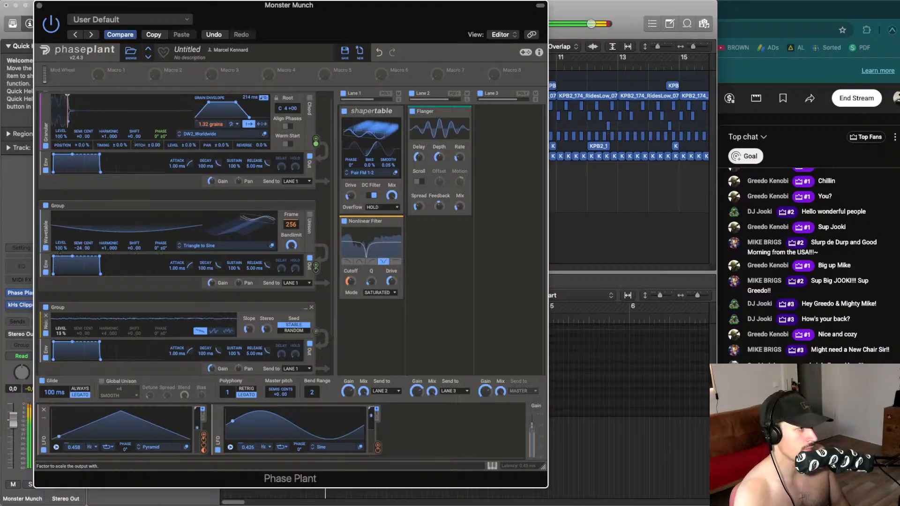
left_click_drag(316, 138, 315, 137)
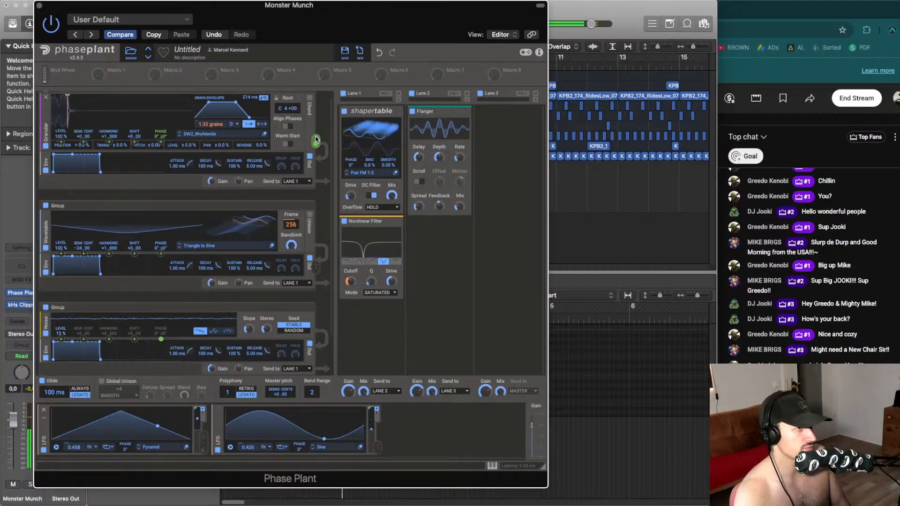
mouse_move(62, 339)
left_mouse_down()
mouse_move(61, 325)
mouse_move(62, 384)
left_mouse_up()
double_click(62, 332)
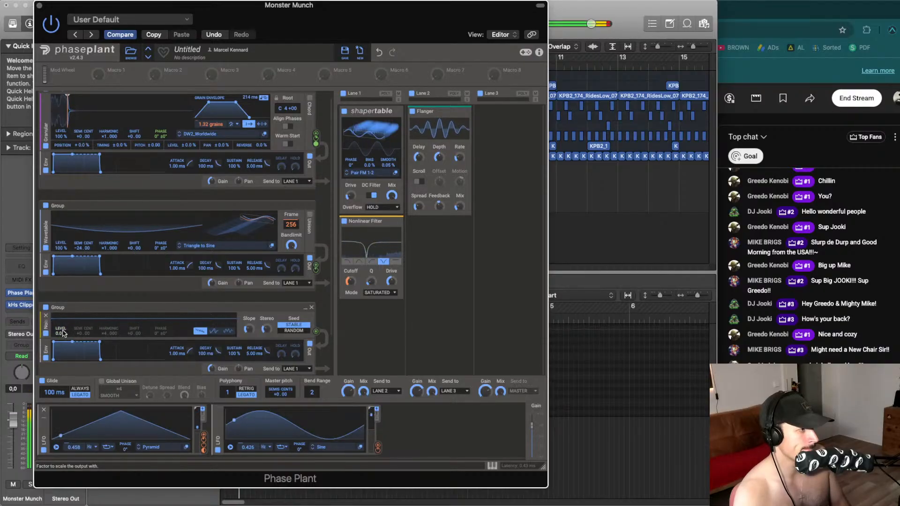
left_click_drag(61, 339, 61, 312)
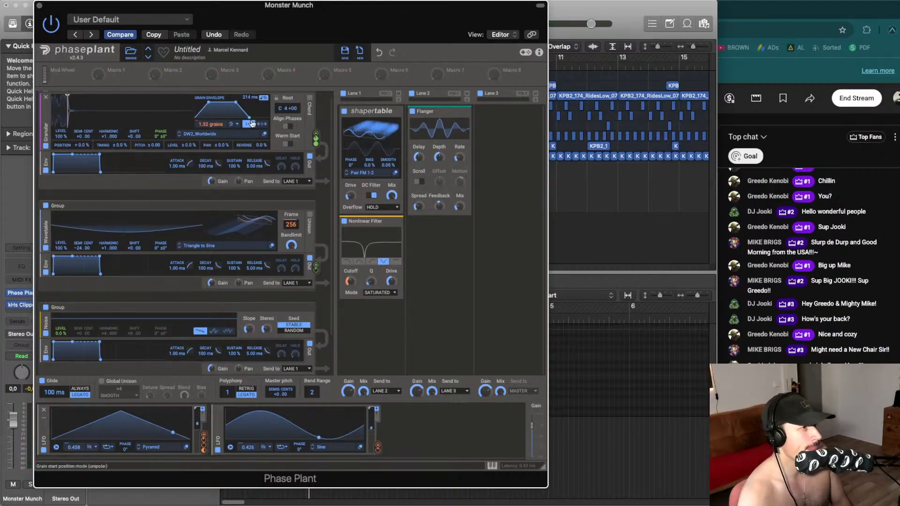
Add a Noise generator below the Granular generator in the same group and delete the separate Noise group
left_click(190, 152)
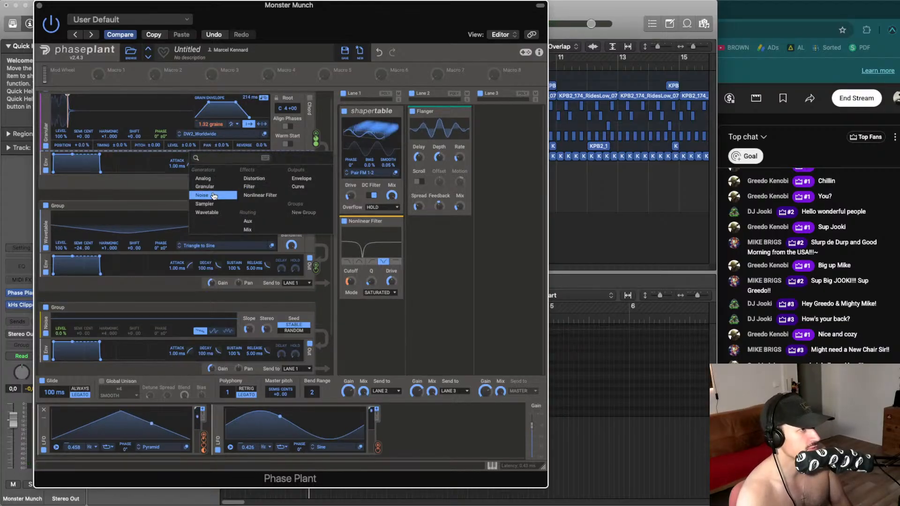
left_click(202, 195)
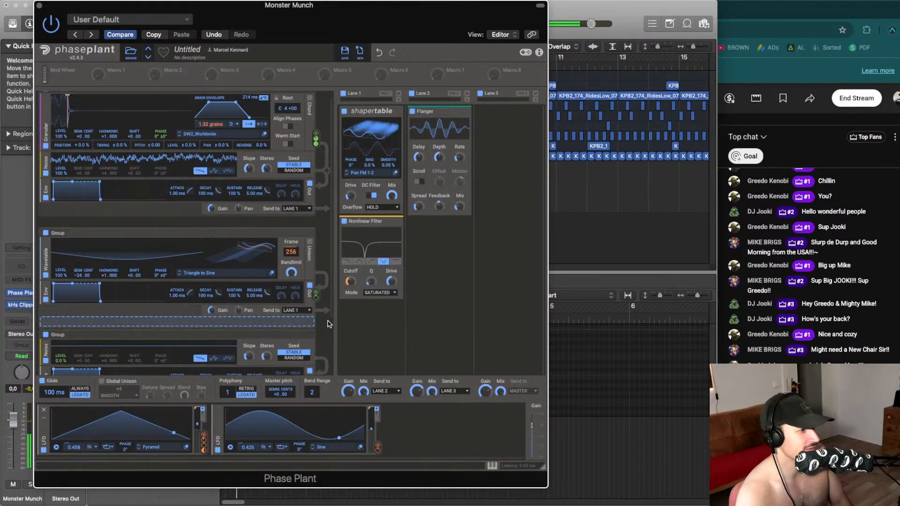
left_click(311, 334)
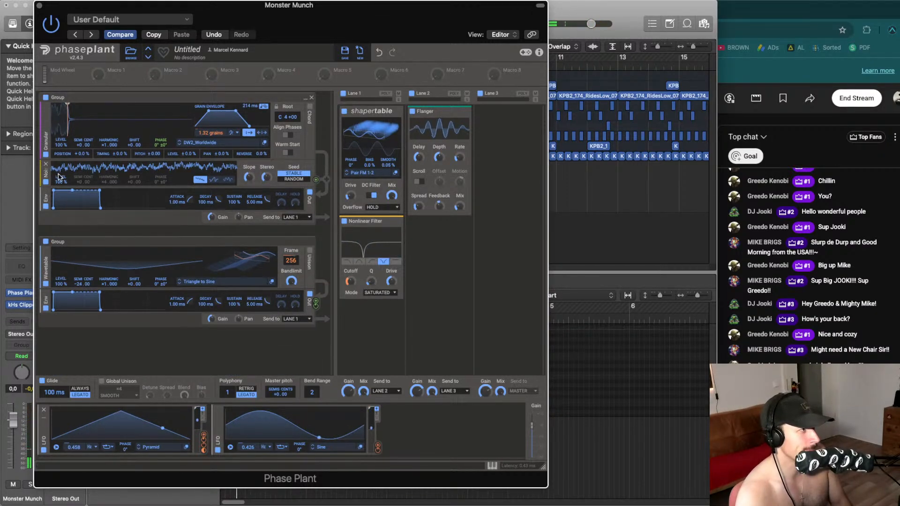
Move the Noise generator above the Granular generator and lower its level to 0 %
left_click_drag(59, 177, 59, 215)
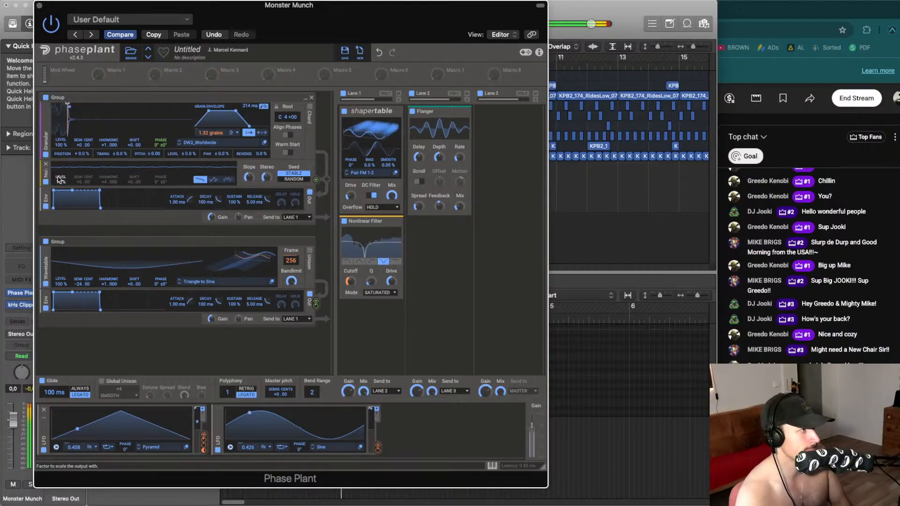
left_click_drag(46, 175, 46, 113)
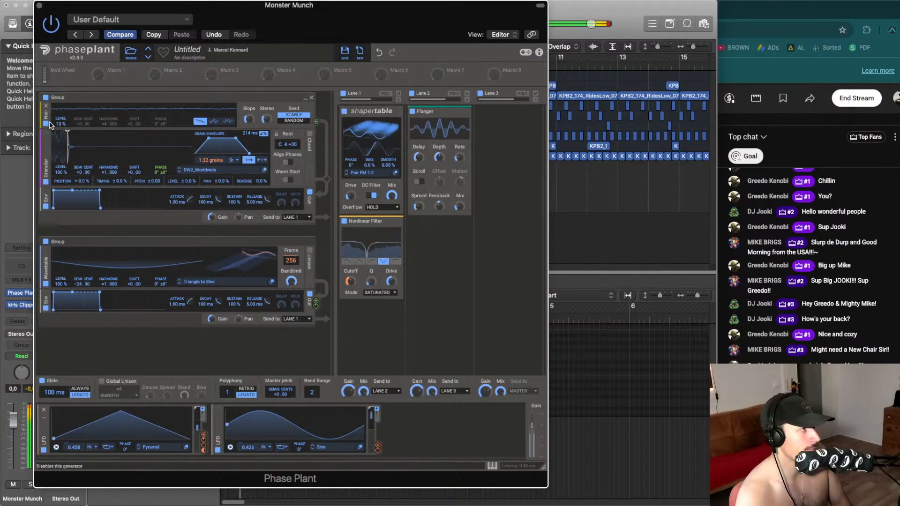
left_click_drag(61, 123, 61, 134)
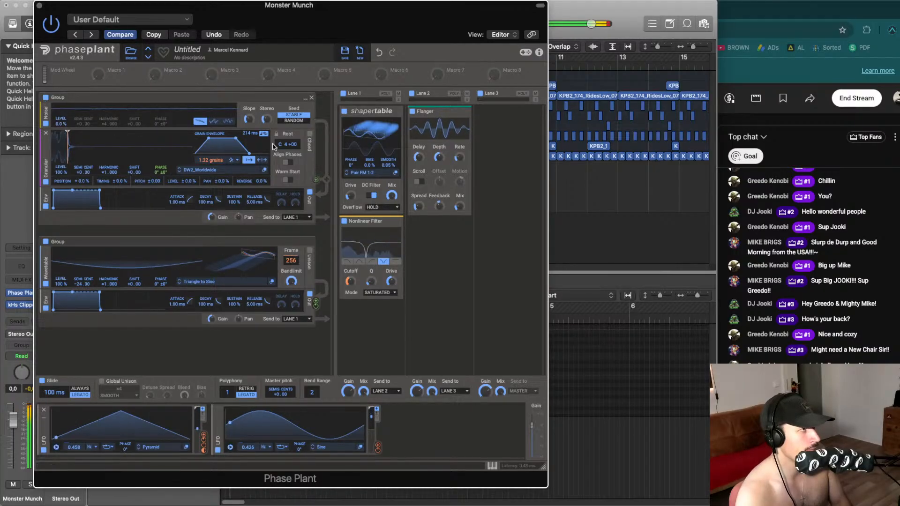
Try modulating the Granular generator's phase from the Noise output and undo the change
left_click(316, 122)
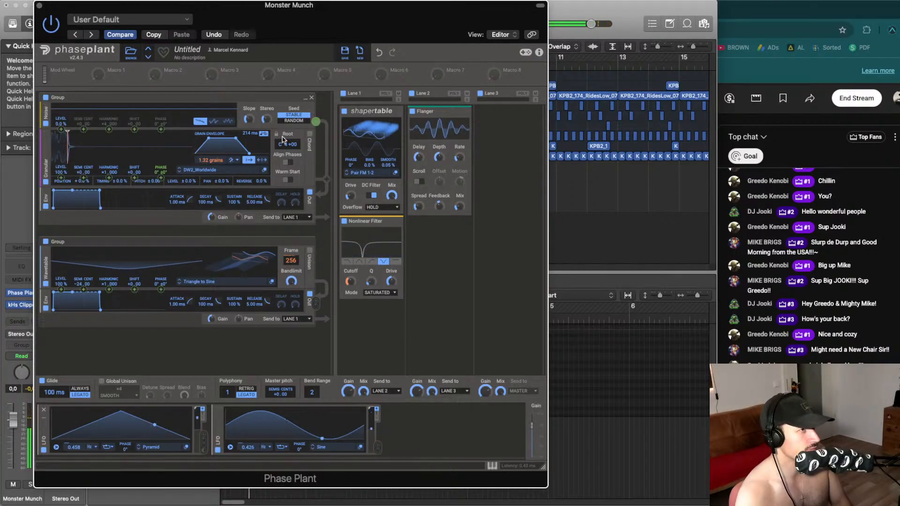
left_click(160, 178)
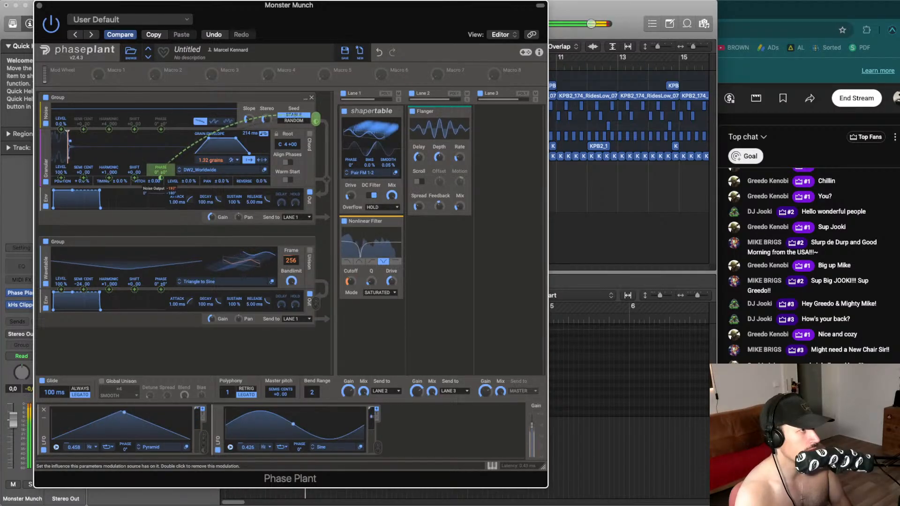
left_click(379, 51)
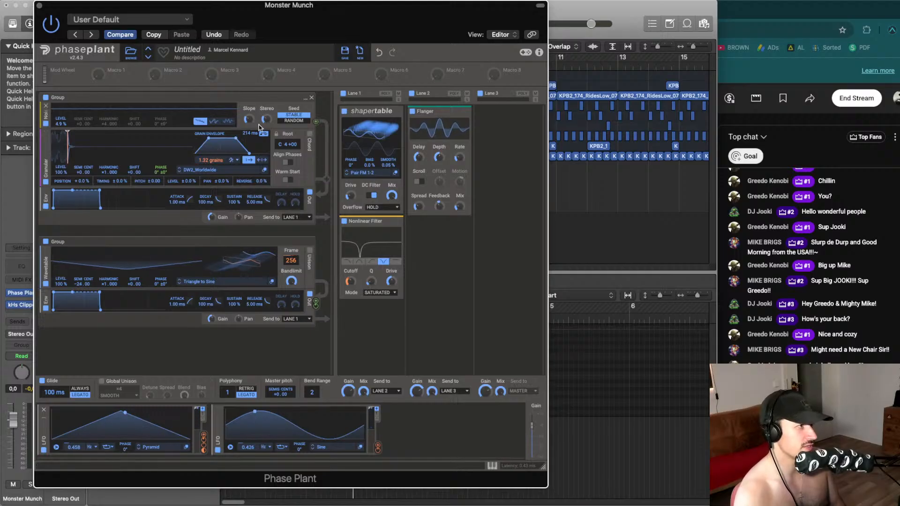
Delete the Noise generator above the Granular generator and insert a new one directly below it
left_click(46, 108)
left_click(124, 161)
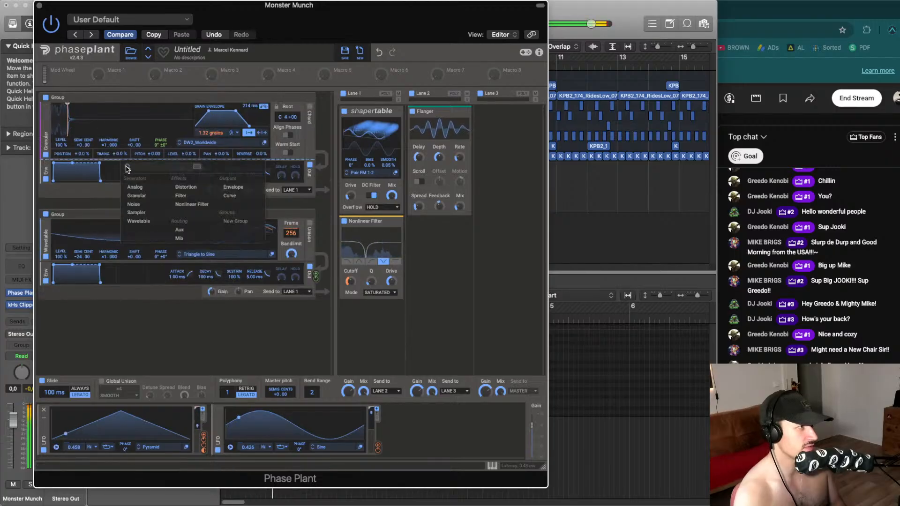
left_click(134, 204)
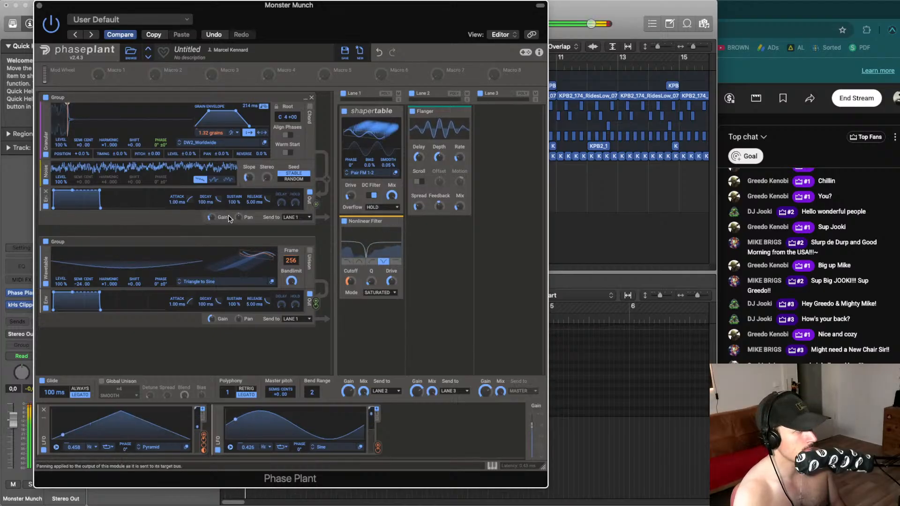
Lower the new Noise generator's level to 8.2 % and raise its stereo width while the loop plays
left_click_drag(211, 217, 212, 213)
left_click_drag(64, 179, 64, 220)
left_click_drag(271, 179, 249, 187)
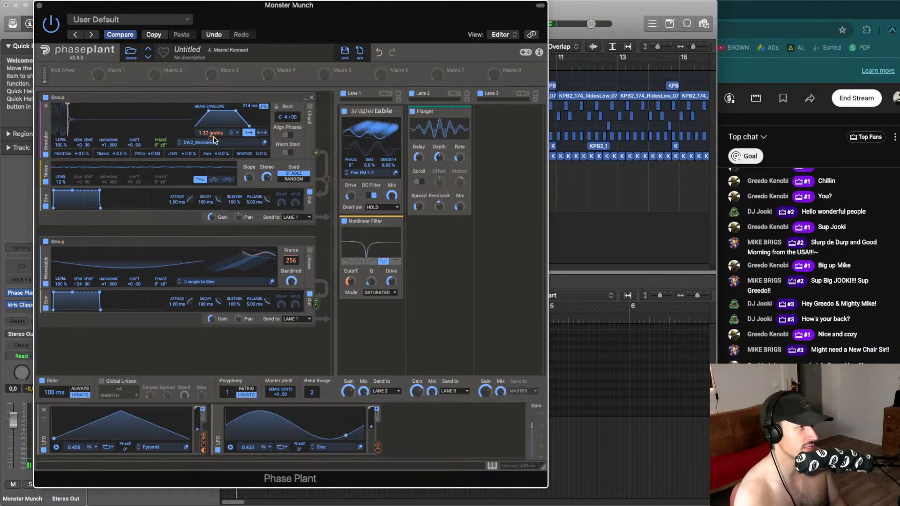
mouse_move(212, 140)
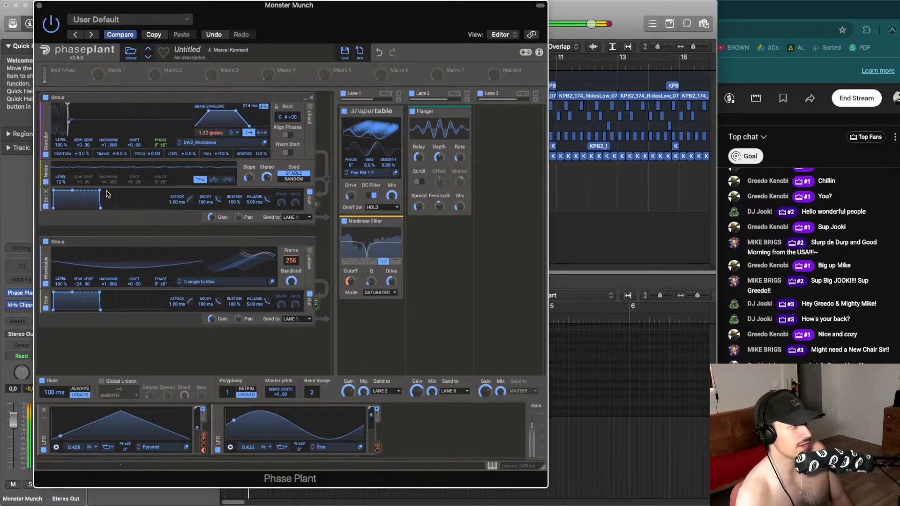
left_click_drag(61, 181, 61, 199)
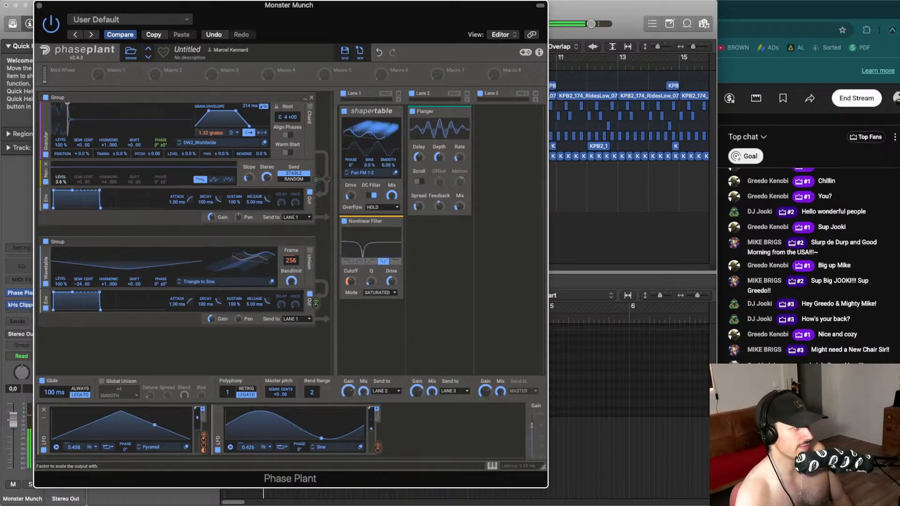
key("space")
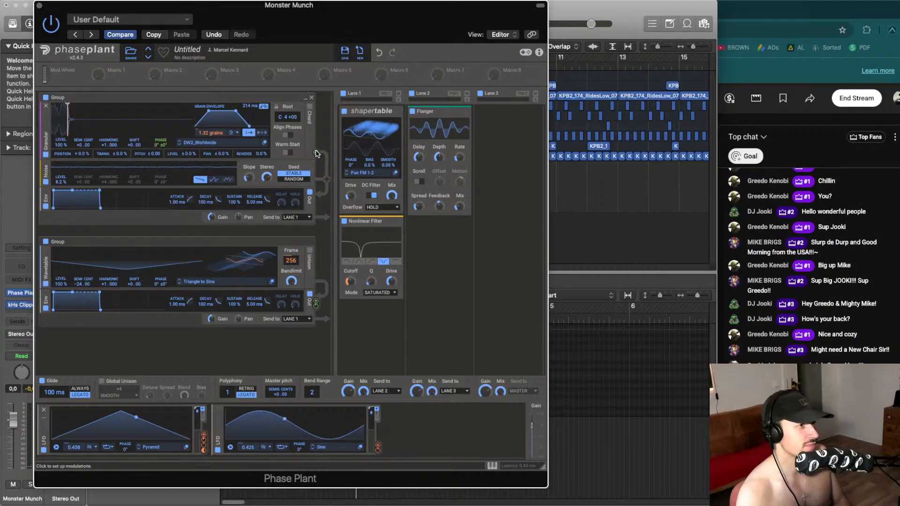
Try modulating the Noise generator's level from the Granular generator's output, with the level raised to 55 %
left_click_drag(316, 152, 161, 168)
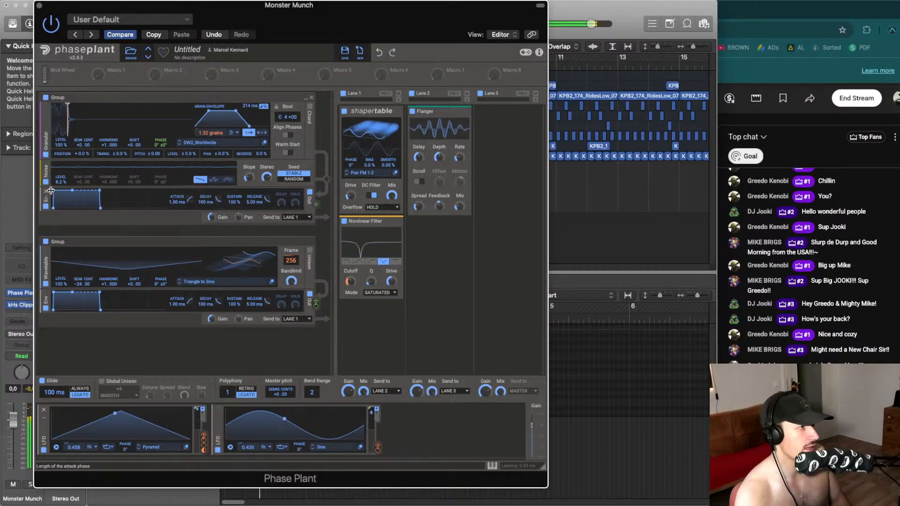
left_click(316, 153)
left_click_drag(61, 188, 61, 177)
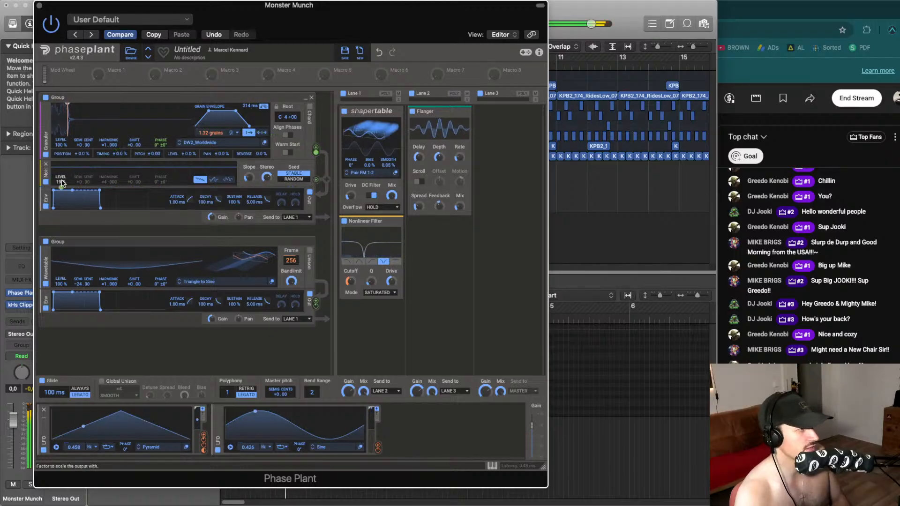
left_click_drag(61, 181, 61, 179)
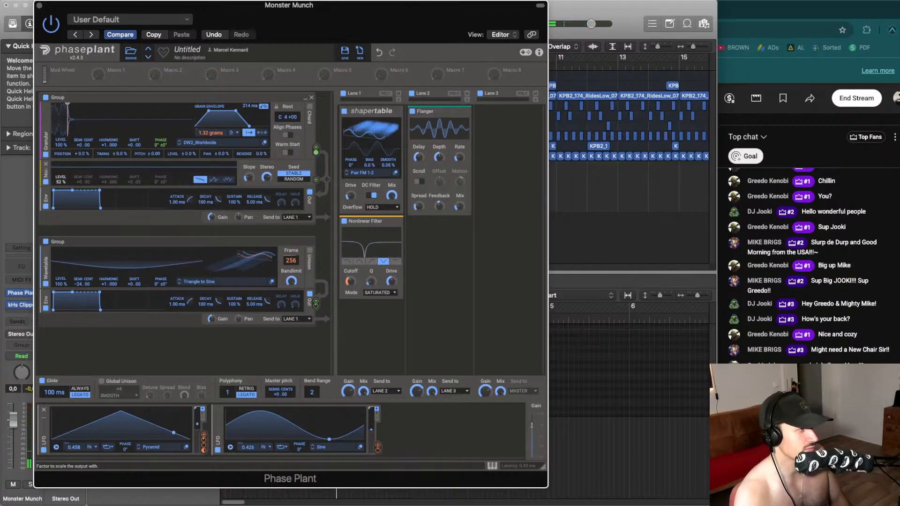
left_click_drag(61, 181, 64, 183)
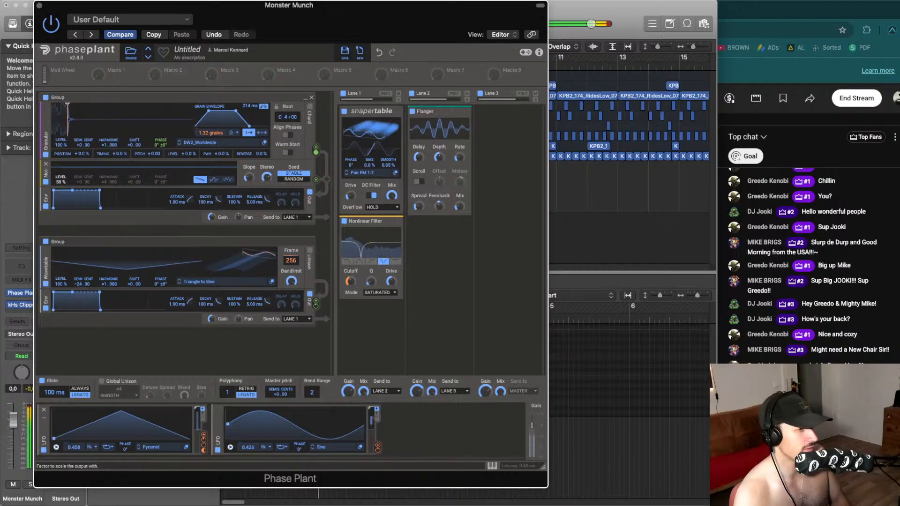
Delete the Noise generator from the Granular group and add one in its own group below the Wavetable group
left_click(46, 163)
left_click(153, 326)
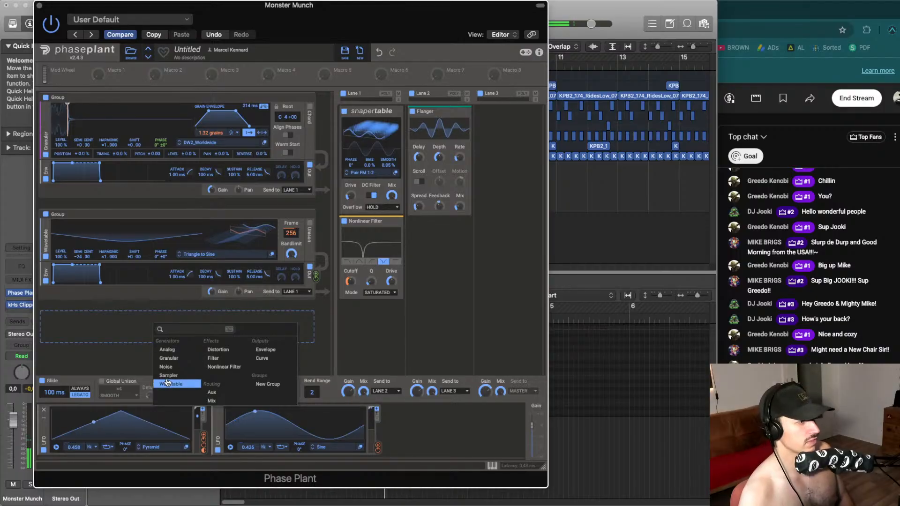
left_click(174, 370)
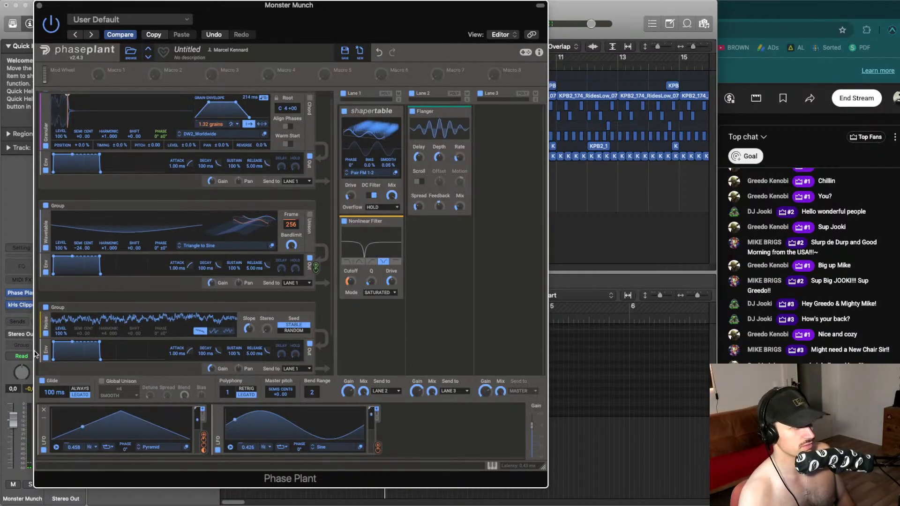
Set the new Noise generator's level to 63 %, modulate it from the Granular generator's output and raise its stereo width
left_click_drag(61, 332, 61, 343)
key("space")
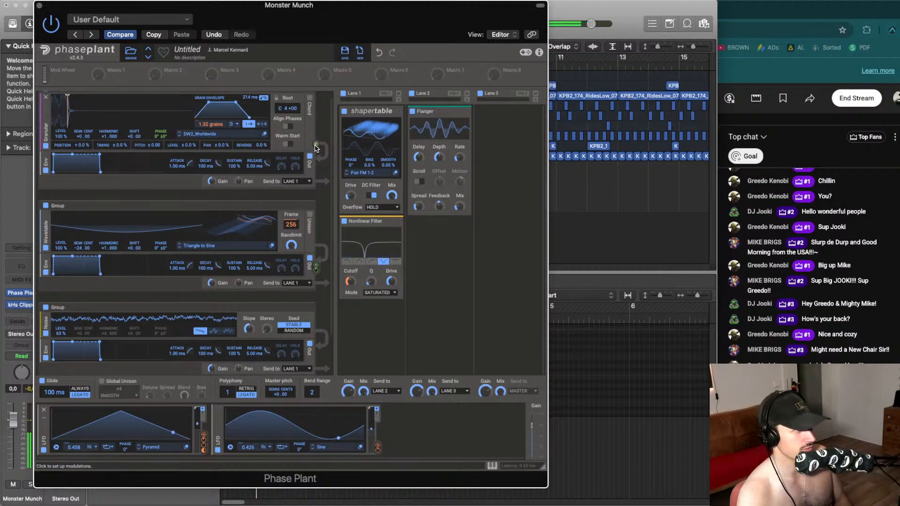
left_click_drag(315, 143, 65, 334)
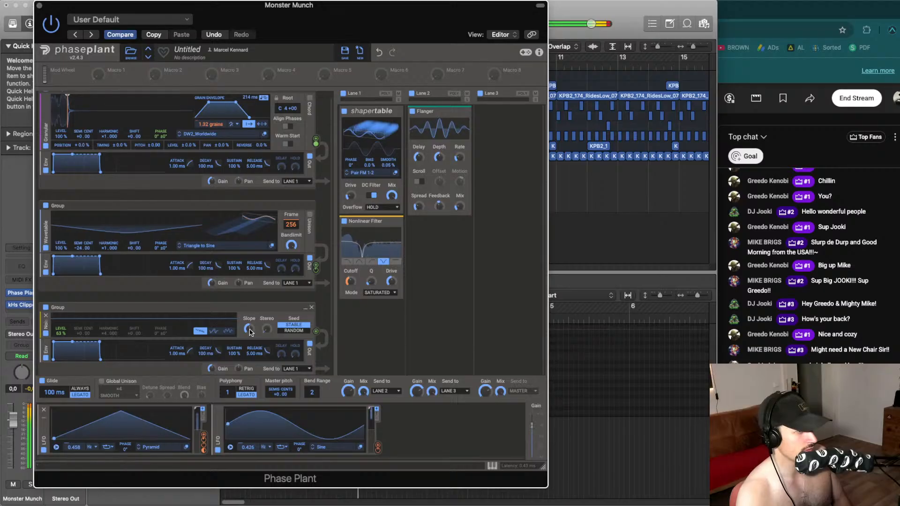
left_click_drag(266, 329, 266, 314)
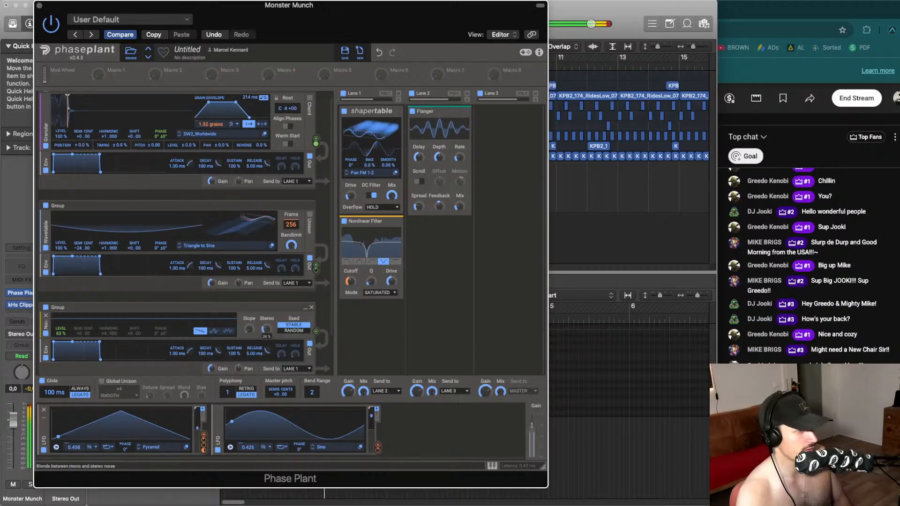
Insert a Filter directly below the Noise generator, switch it to high-pass and raise its cutoff
left_click(191, 338)
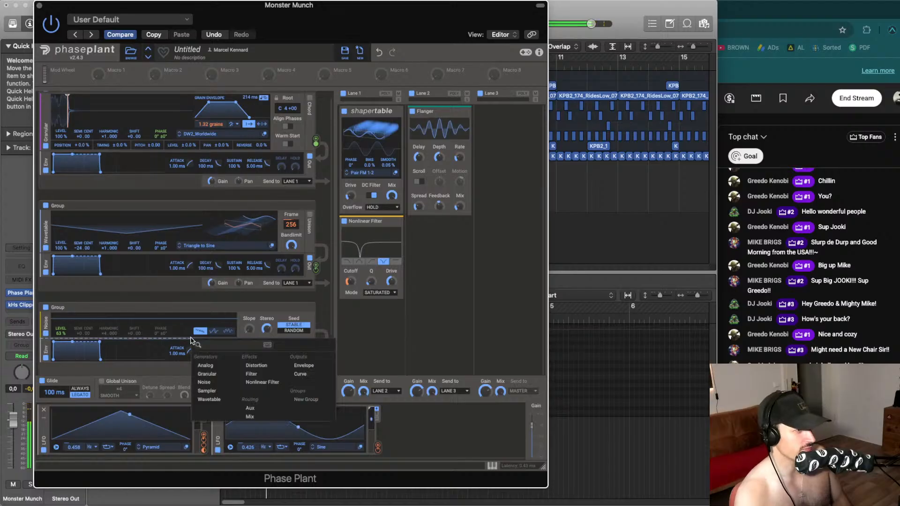
left_click(251, 373)
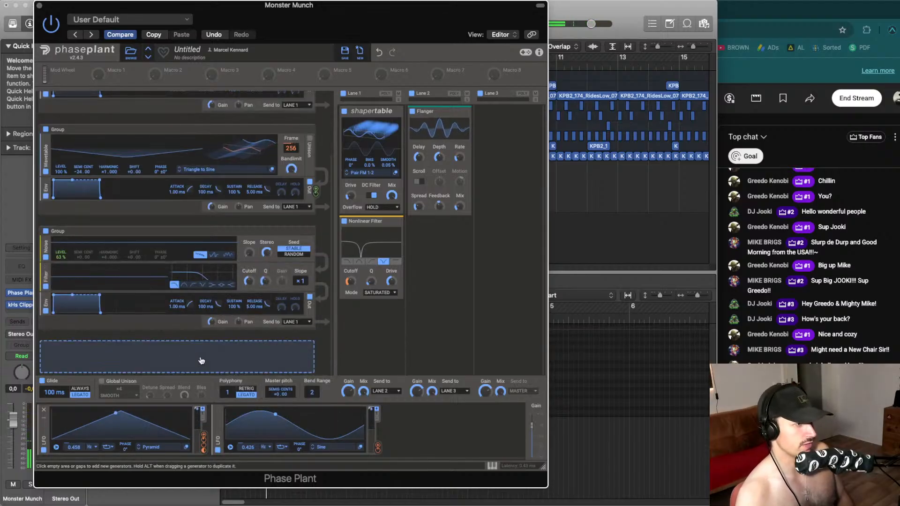
left_click(193, 285)
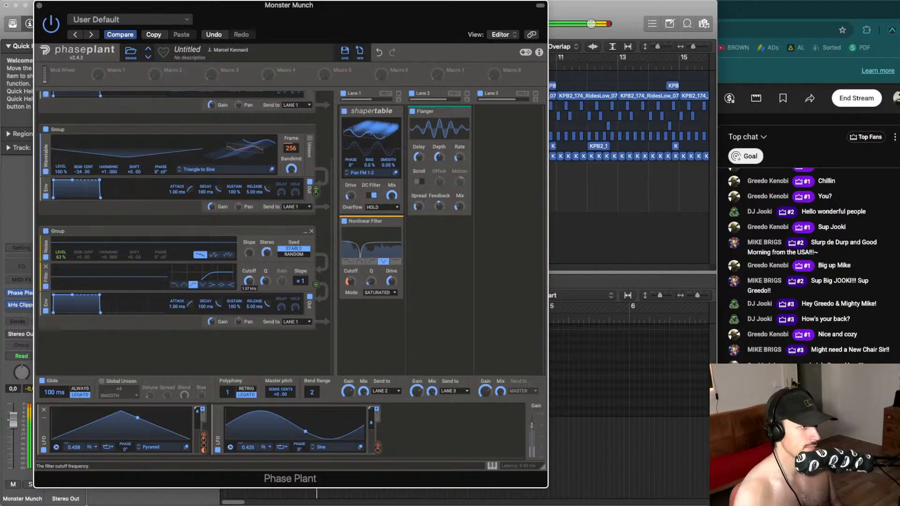
left_click_drag(265, 281, 249, 264)
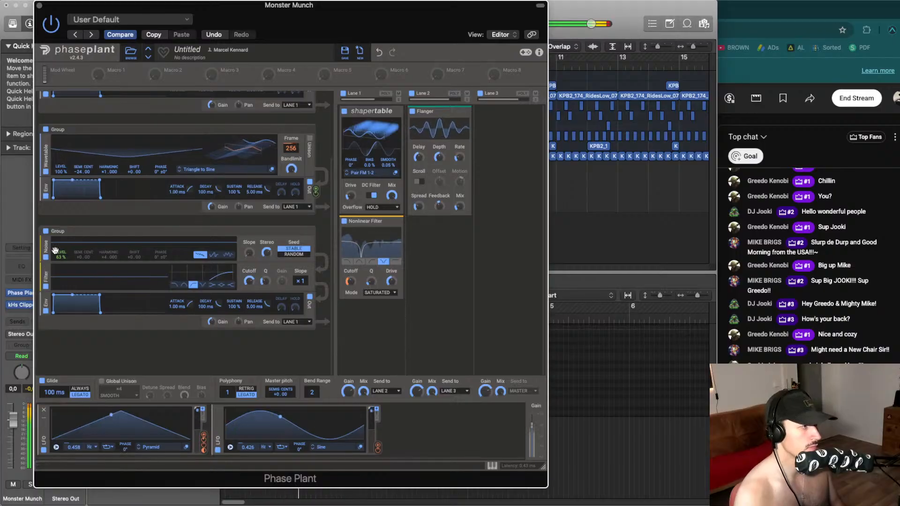
Fine-tune the Noise generator to a 52 % level with a raised slope, and adjust the high-pass filter's cutoff
left_click_drag(61, 256, 61, 258)
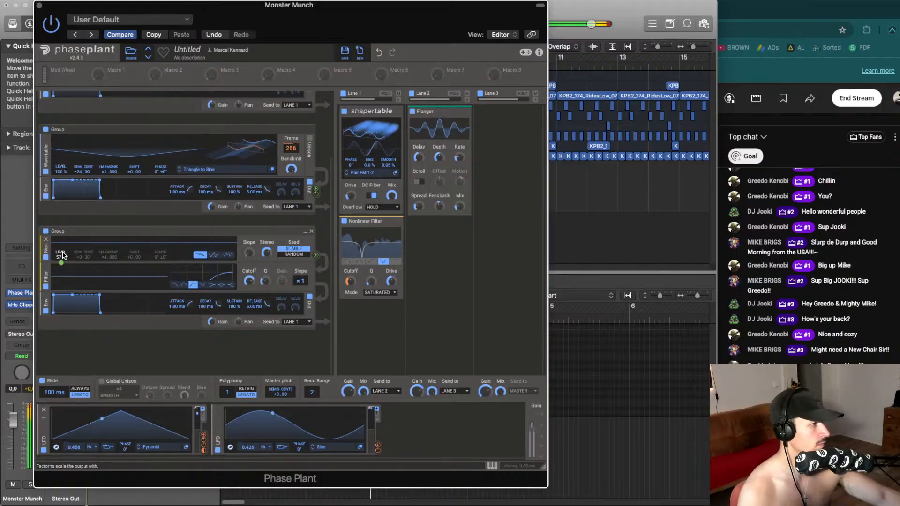
left_click_drag(61, 258, 61, 254)
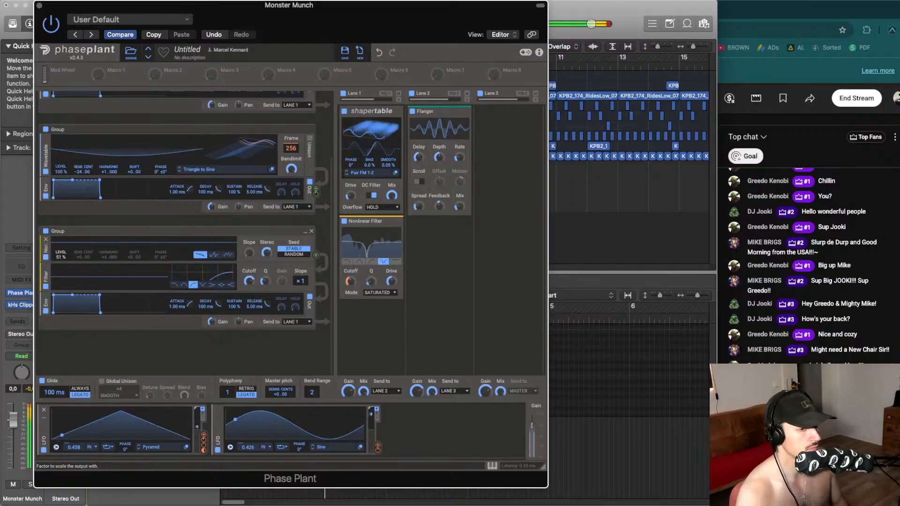
left_click_drag(249, 253, 249, 249)
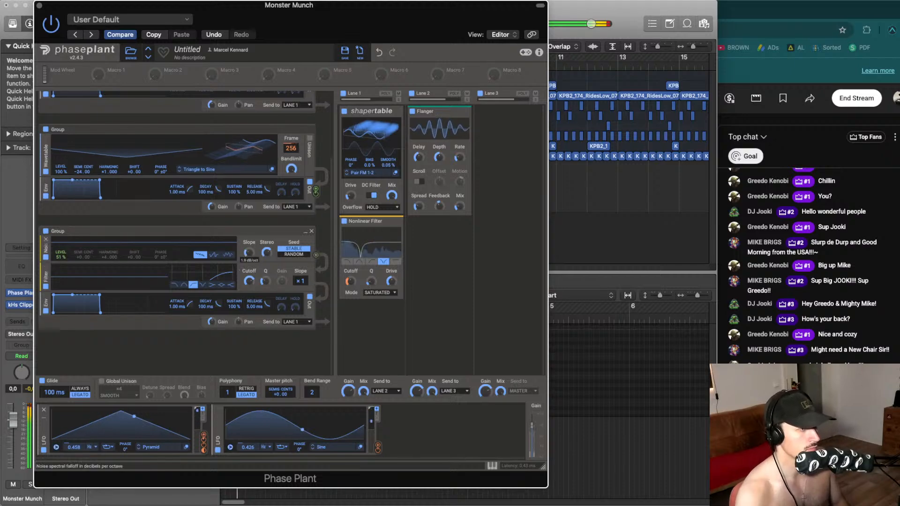
left_click_drag(250, 281, 249, 287)
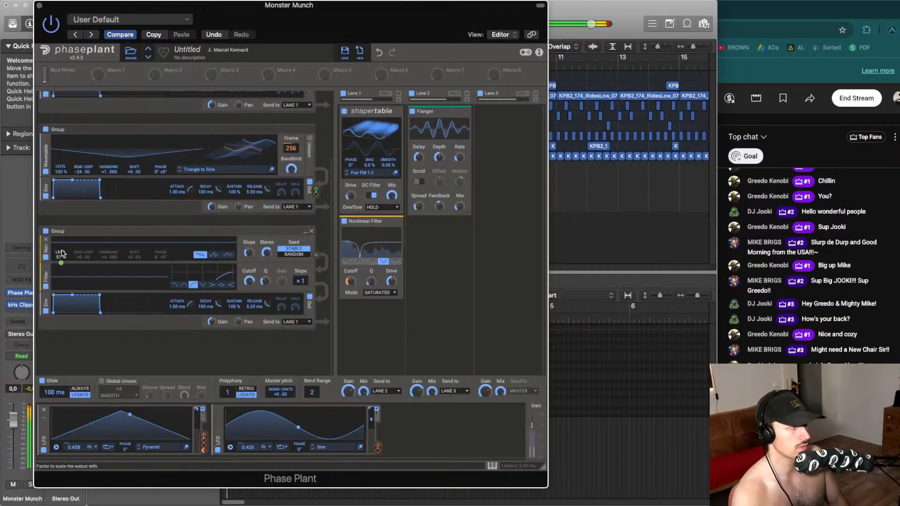
left_click_drag(62, 254, 61, 251)
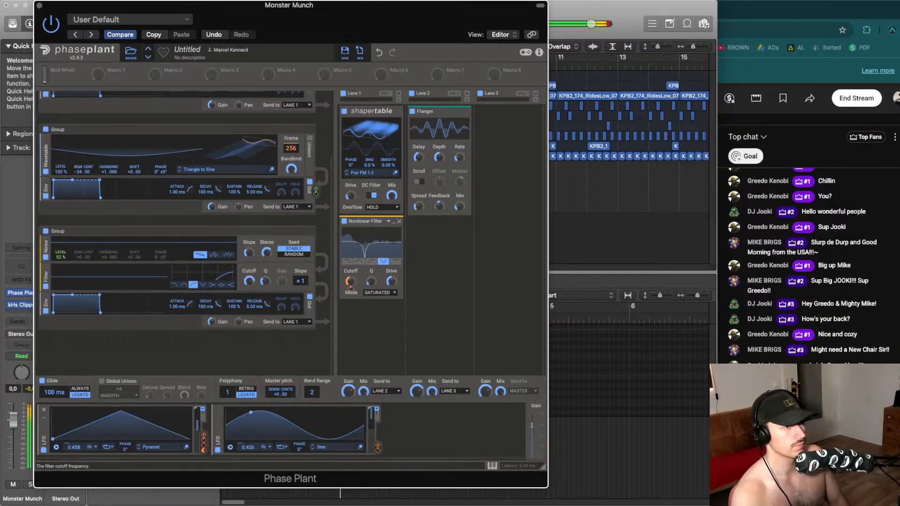
mouse_move(351, 282)
left_mouse_down()
mouse_move(351, 269)
mouse_move(350, 281)
left_mouse_up()
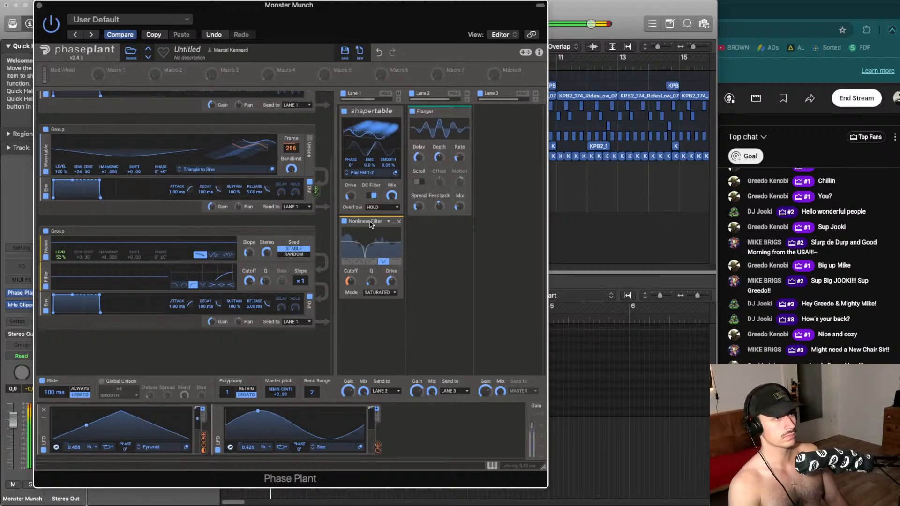
left_click_drag(369, 165, 351, 159)
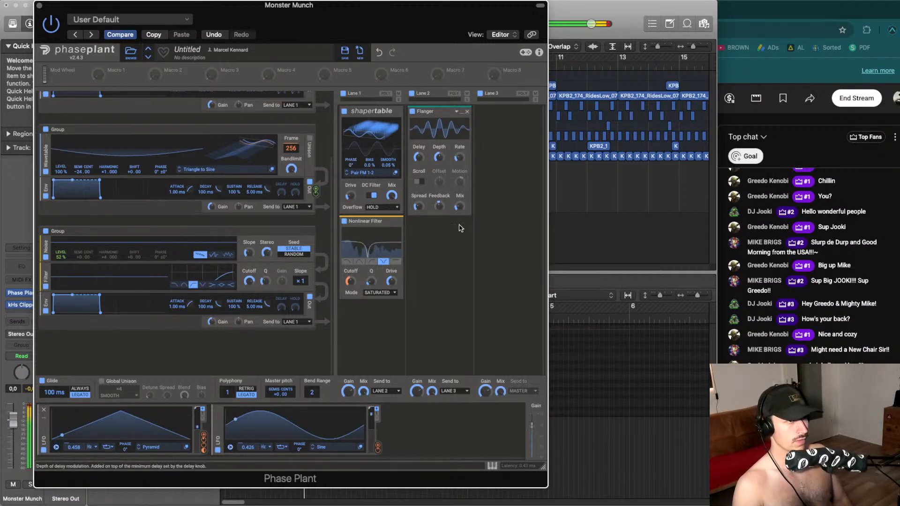
Add a Nonlinear Filter below the Flanger in Lane 2, using the all-pass type, a raised drive and Fuzzy mode
left_click(426, 233)
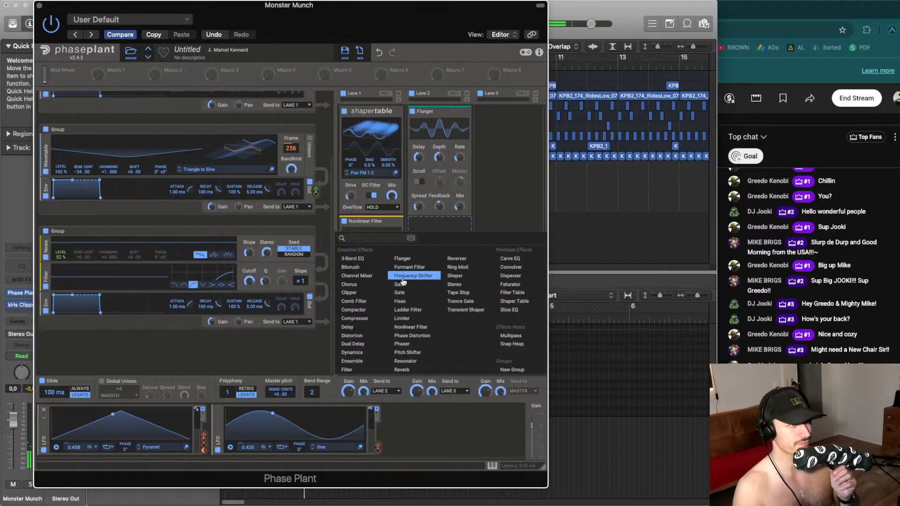
left_click(412, 327)
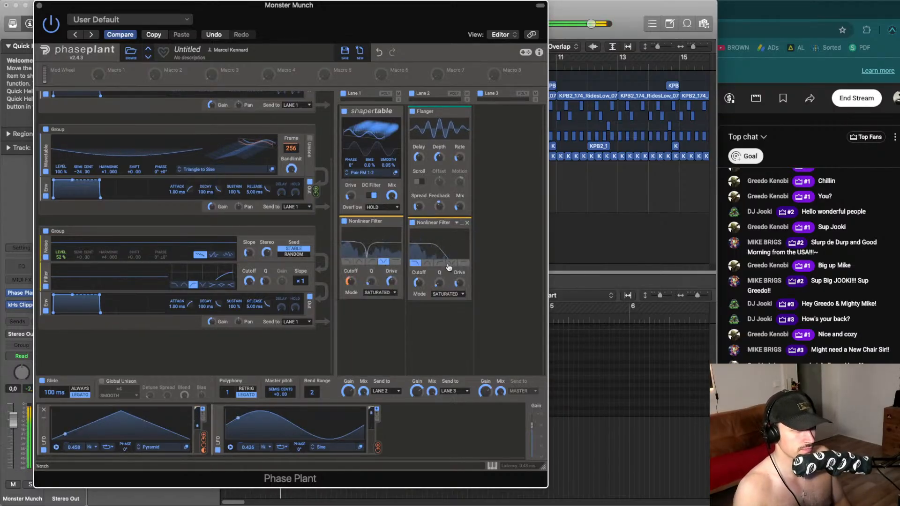
left_click(452, 263)
left_click(463, 263)
left_click_drag(461, 284, 461, 268)
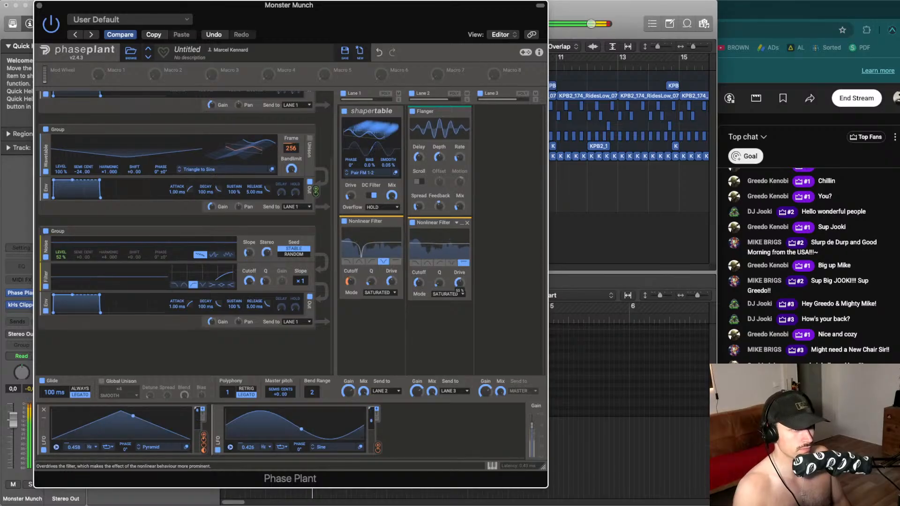
left_click(449, 294)
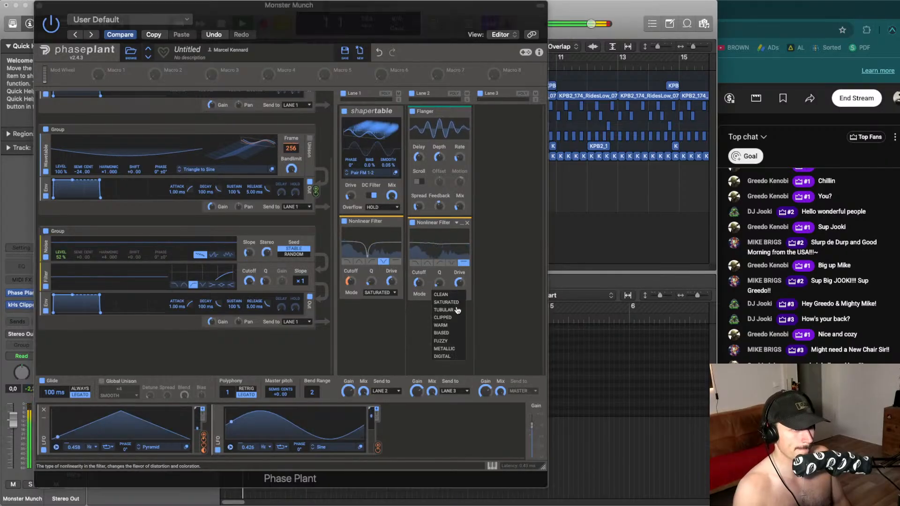
left_click(449, 342)
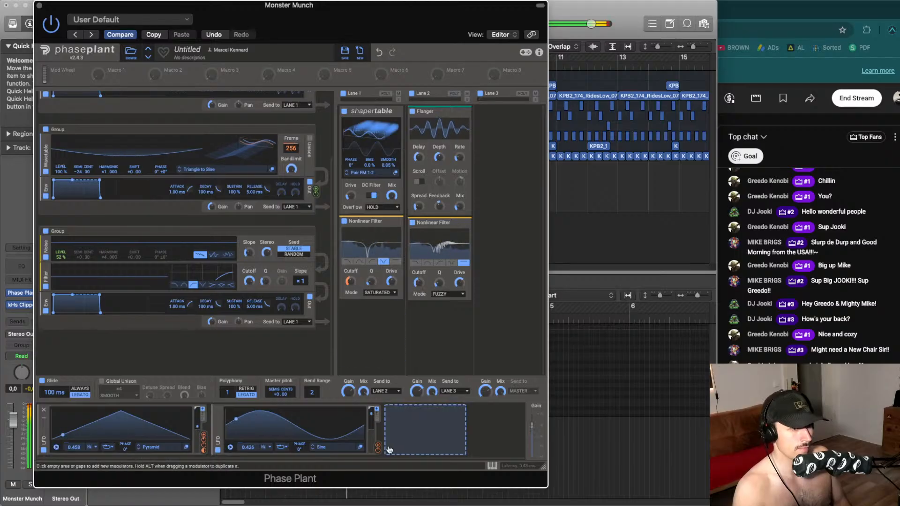
Modulate the Lane 2 Nonlinear Filter's cutoff from the Sine LFO and set the filter's mode to Metallic
left_click_drag(377, 447, 423, 287)
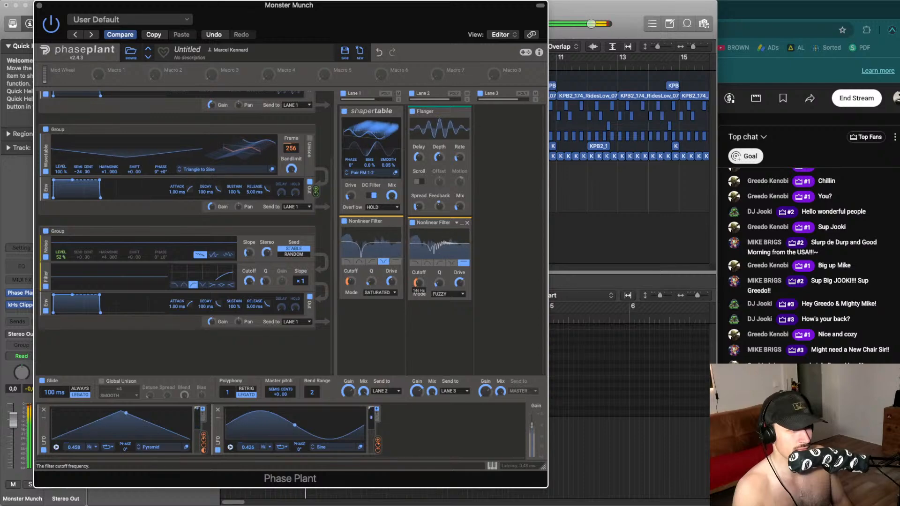
left_click(447, 294)
left_click(445, 345)
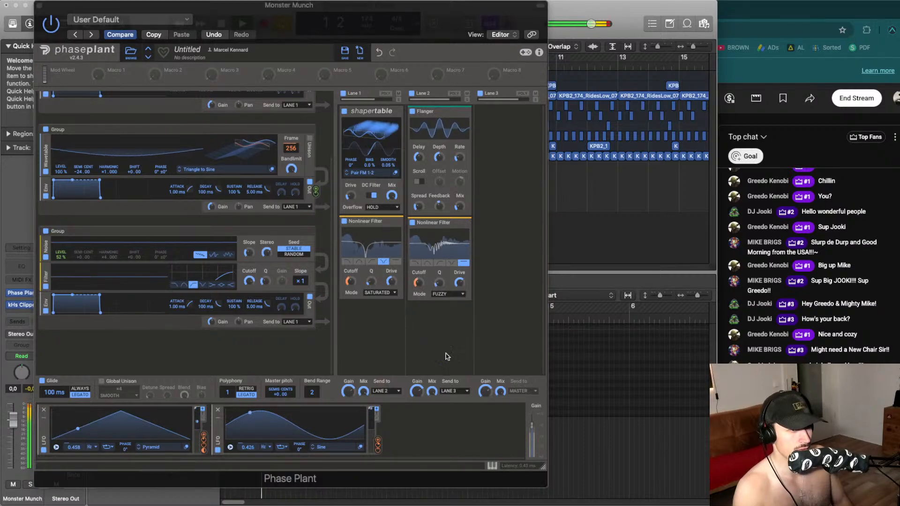
left_click(448, 294)
left_click(449, 345)
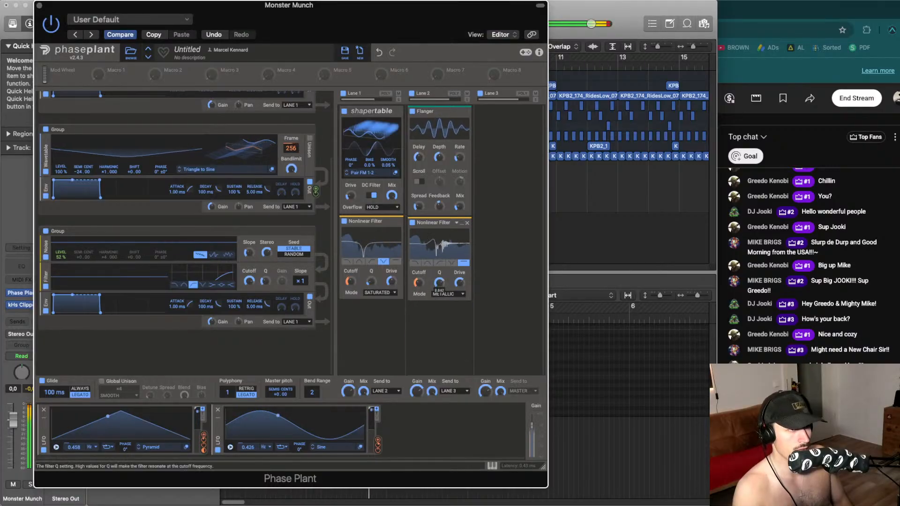
Set the Lane 2 Nonlinear Filter's mode to Warm and raise its cutoff
left_click(452, 293)
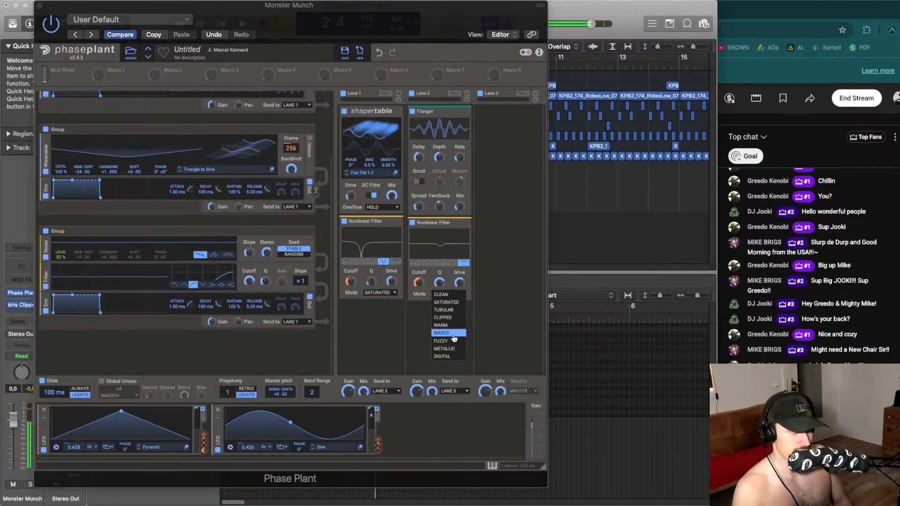
left_click(452, 326)
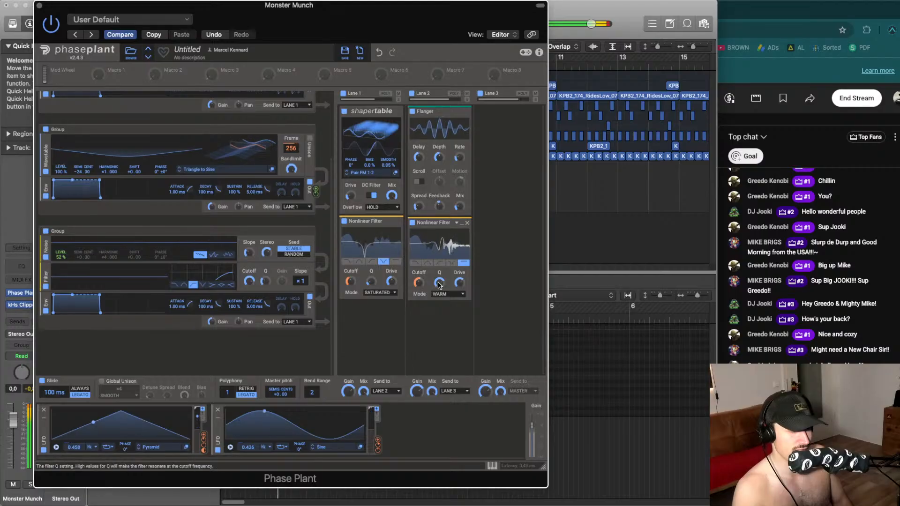
left_click_drag(418, 282, 418, 269)
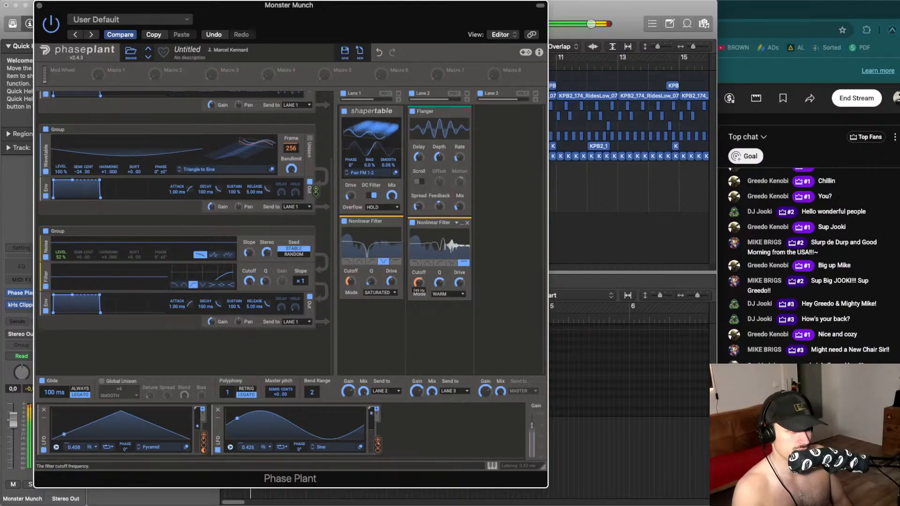
Solo the Monster Munch track and refine the Lane 2 Nonlinear Filter's cutoff and its Sine LFO modulation
left_click_drag(378, 443, 417, 282)
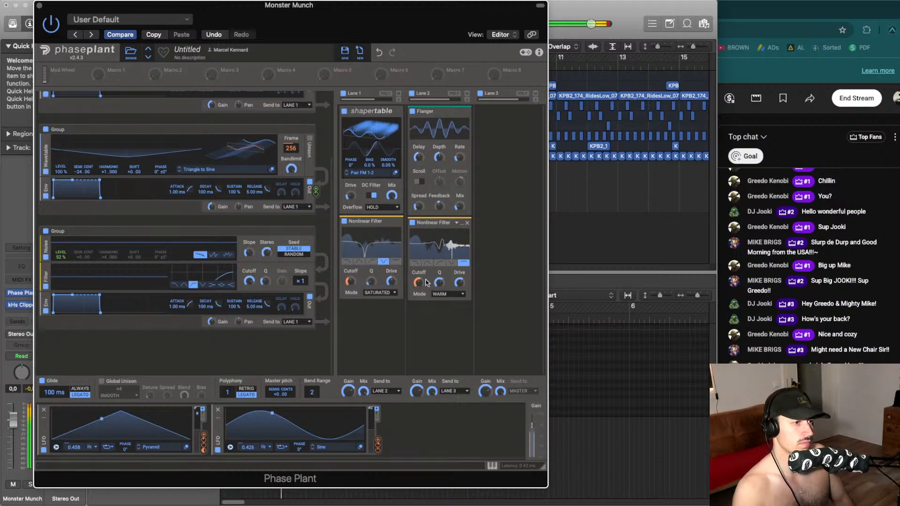
left_click(30, 484)
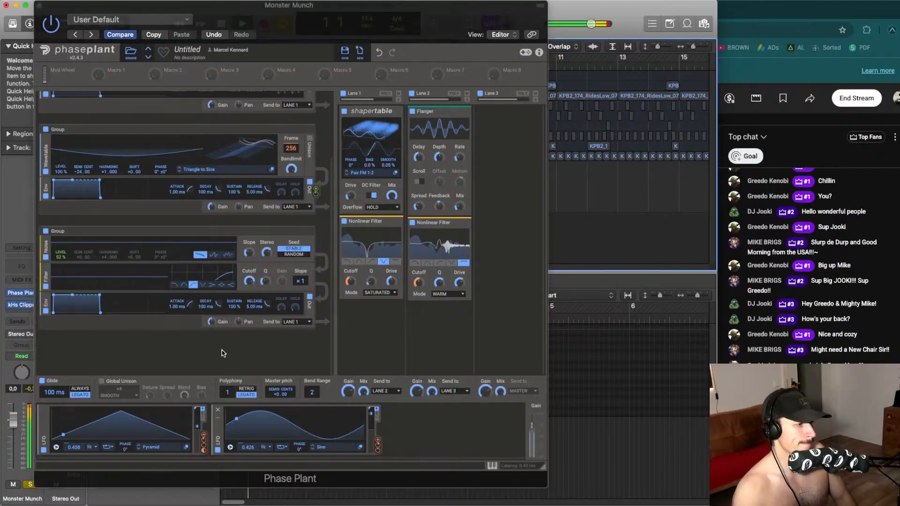
left_click(418, 282)
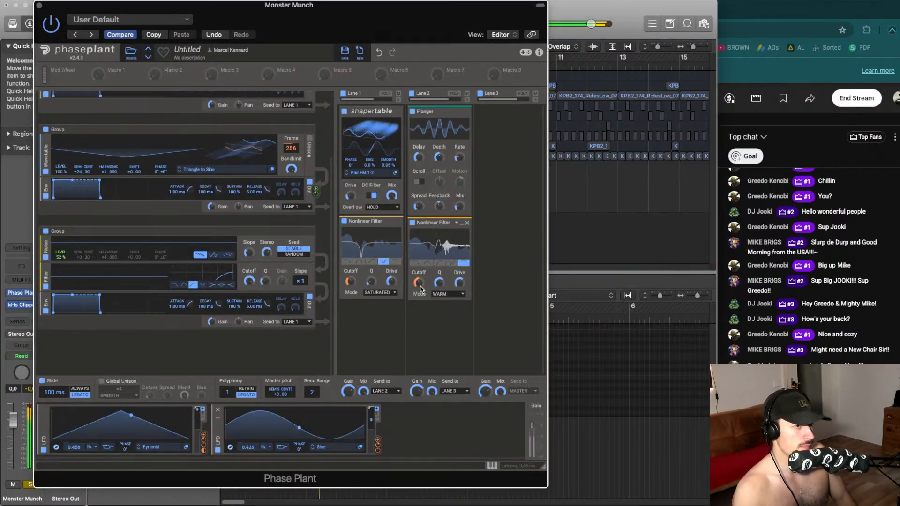
left_click_drag(419, 282, 458, 282)
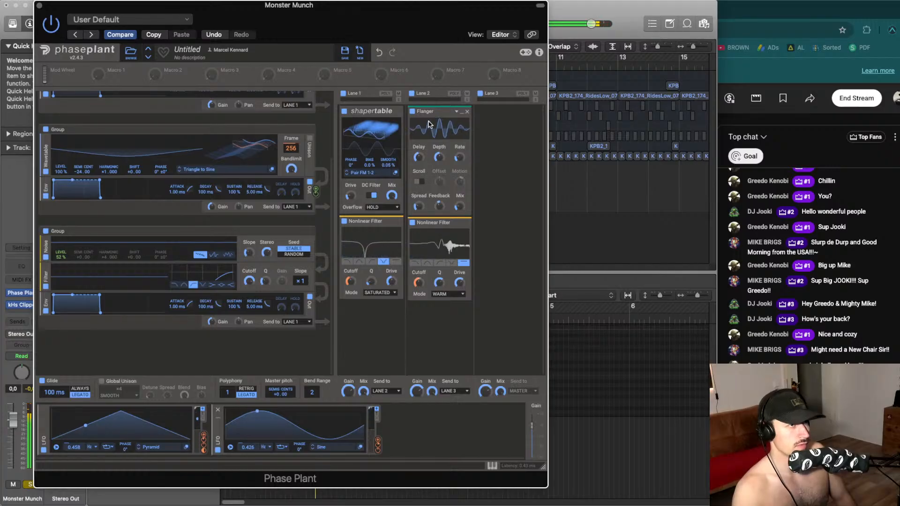
Move the Flanger to the end of Lane 1 and add a Comb Filter below the Nonlinear Filter in Lane 2
left_click_drag(429, 111, 393, 304)
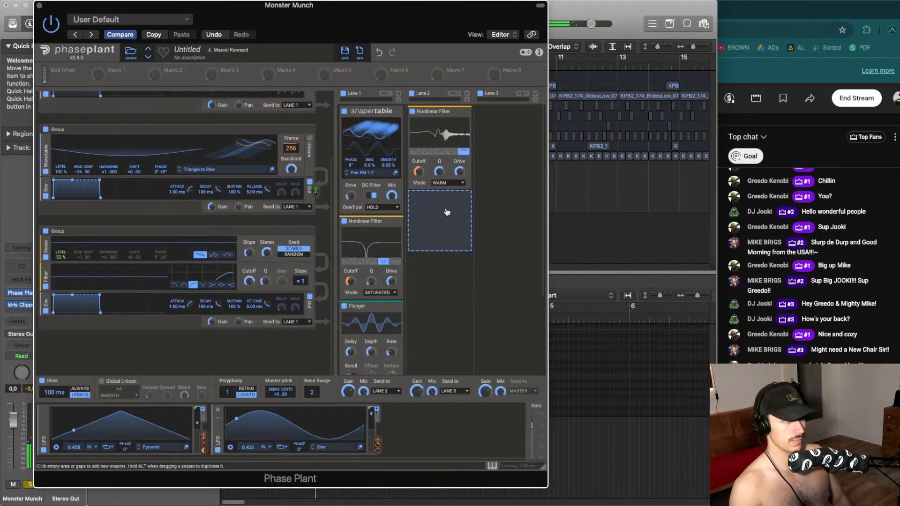
left_click(444, 202)
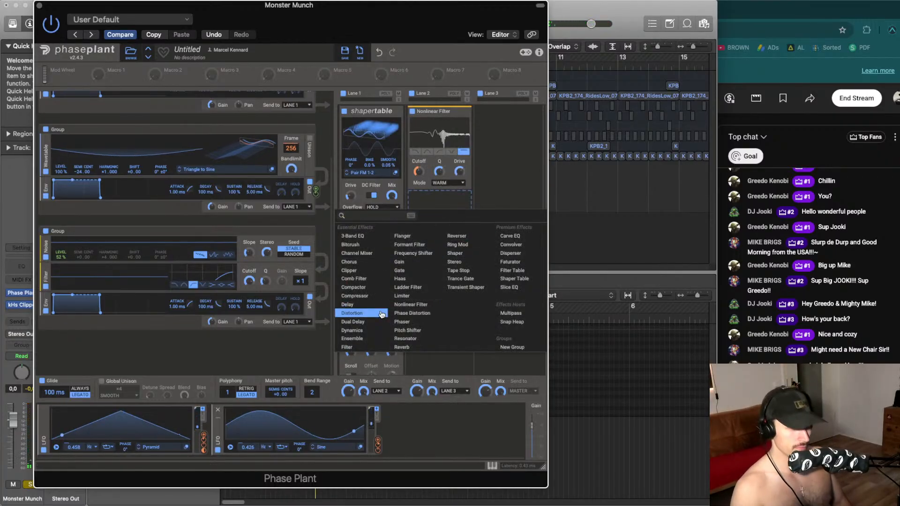
left_click(354, 278)
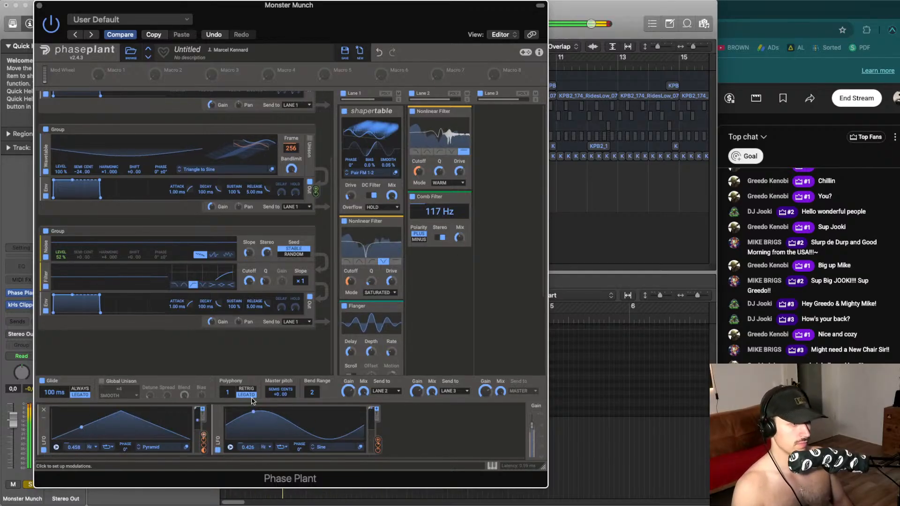
Modulate the Comb Filter's cutoff from the Pyramid LFO and raise the cutoff to 321 Hz
left_click(204, 441)
left_click_drag(439, 220, 437, 211)
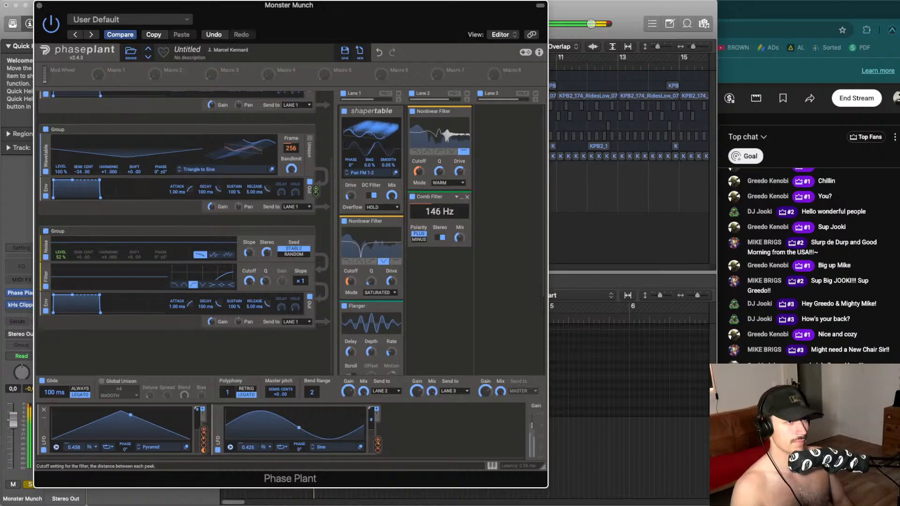
left_click_drag(439, 211, 439, 210)
left_click_drag(440, 220, 439, 230)
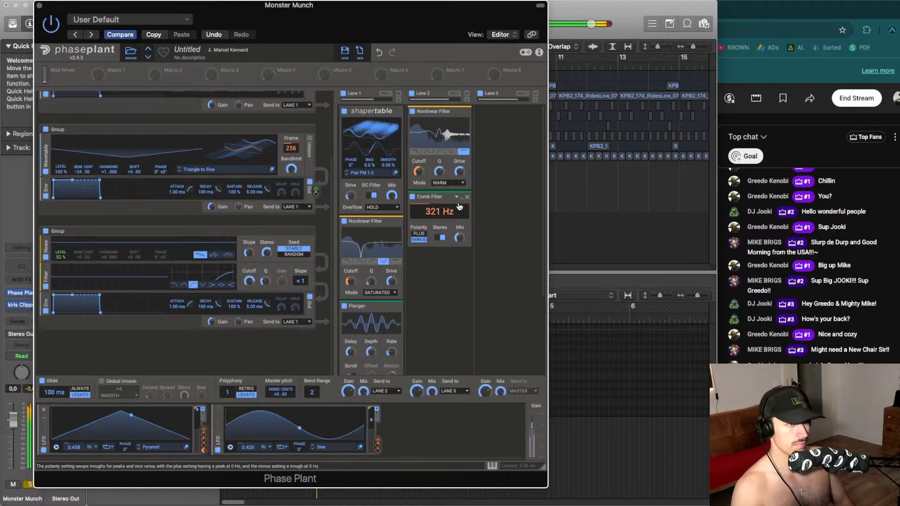
Set the Comb Filter's polarity to Plus, lower its mix and compare the sound with the effect bypassed
left_click(418, 235)
mouse_move(459, 238)
left_mouse_down()
mouse_move(448, 213)
mouse_move(460, 241)
left_mouse_up()
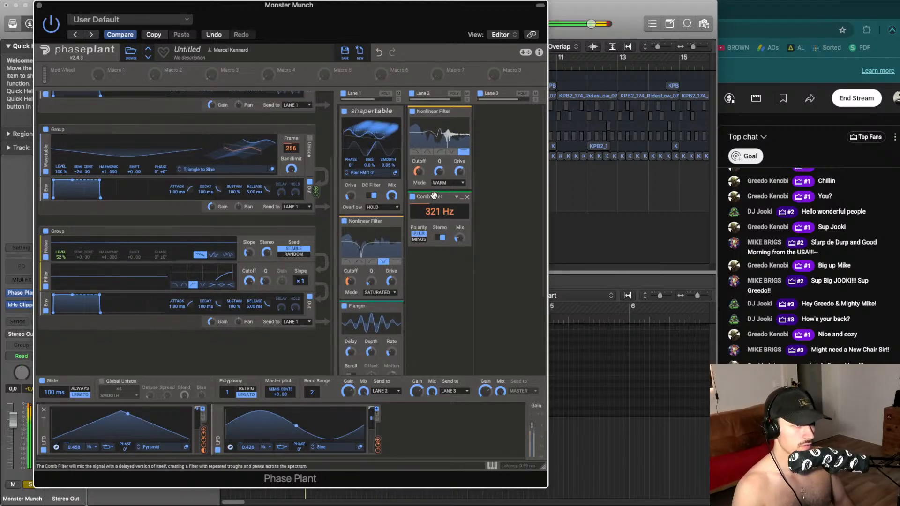
left_click(413, 197)
left_click(412, 197)
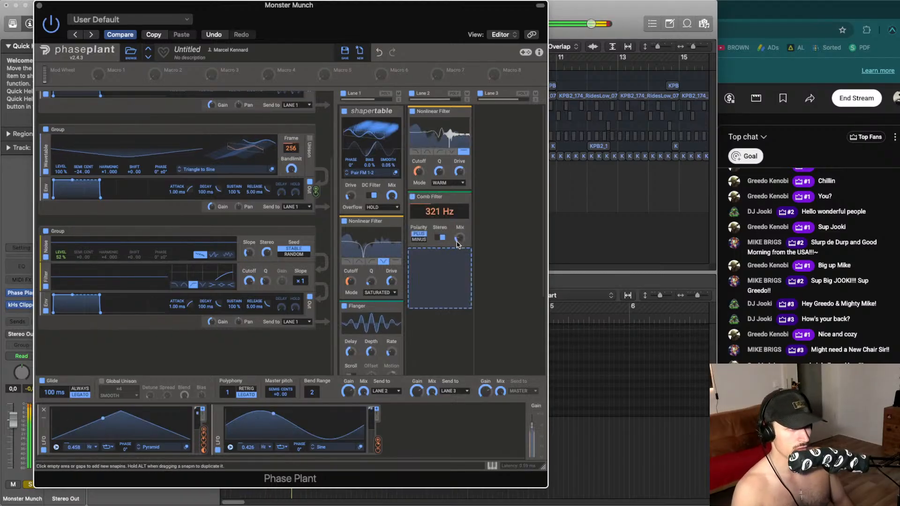
left_click_drag(459, 237, 460, 238)
Try a Distortion effect below the Comb Filter in Lane 2 and remove it
left_click(434, 268)
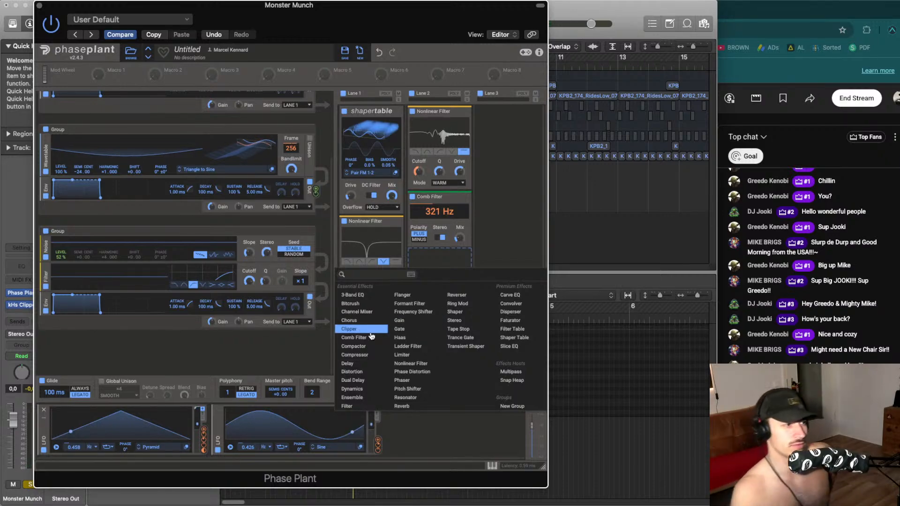
left_click(361, 372)
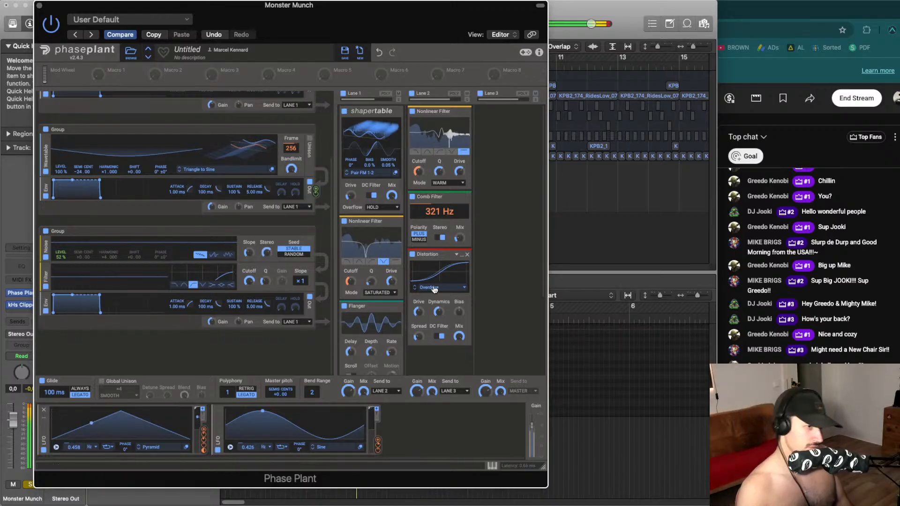
left_click(466, 255)
Try a Convolver below the Comb Filter in Lane 2 with the Synthetic impulse response White Blur 200 ms
left_click(446, 265)
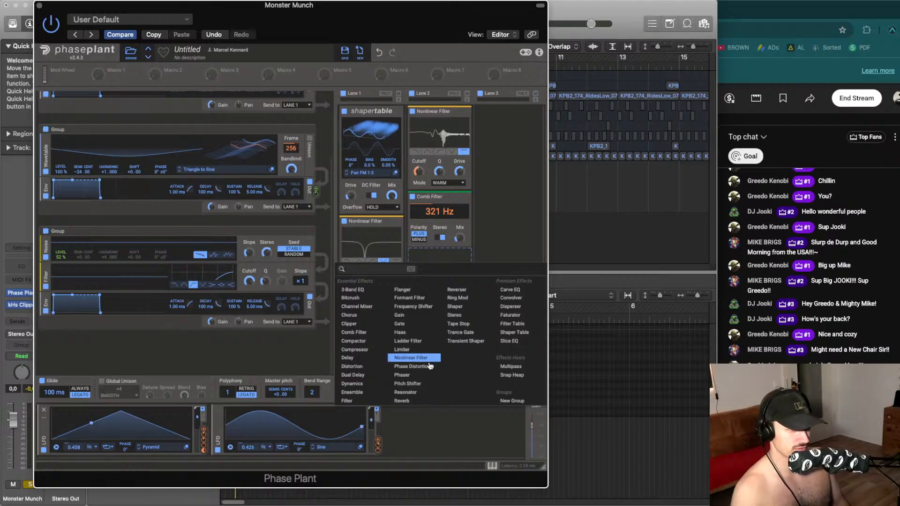
left_click(511, 298)
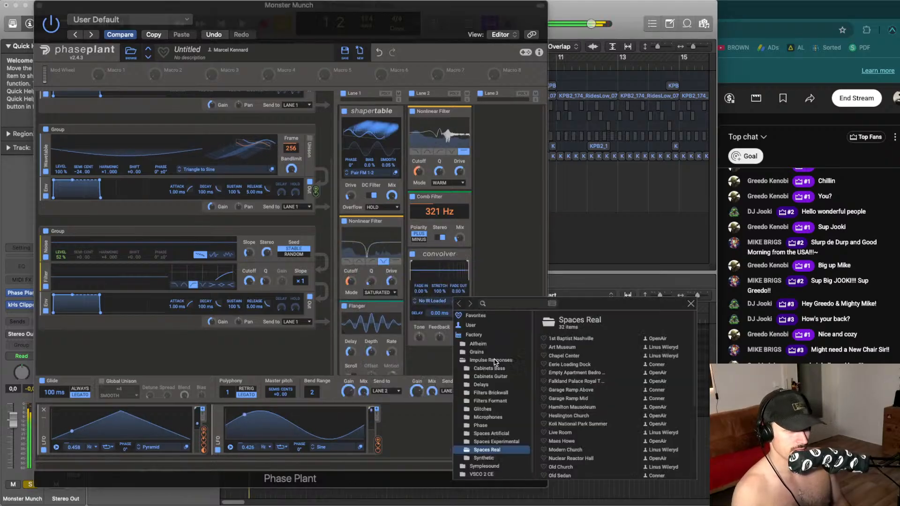
left_click(454, 300)
scroll(571, 428, "down", 5)
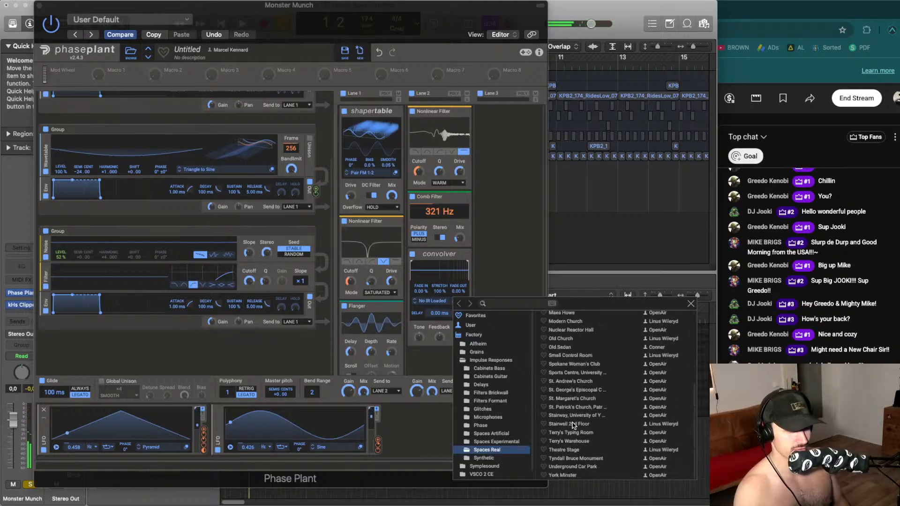
left_click(489, 458)
scroll(559, 423, "down", 3)
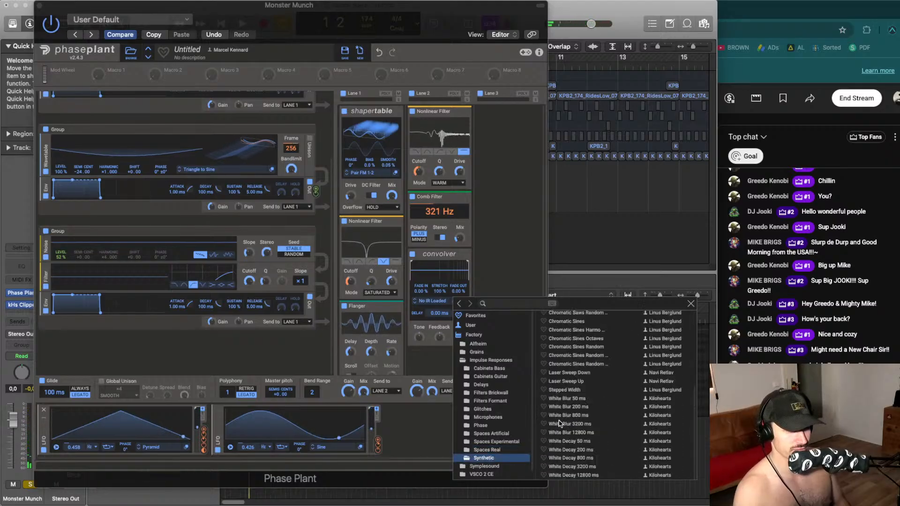
left_click(581, 407)
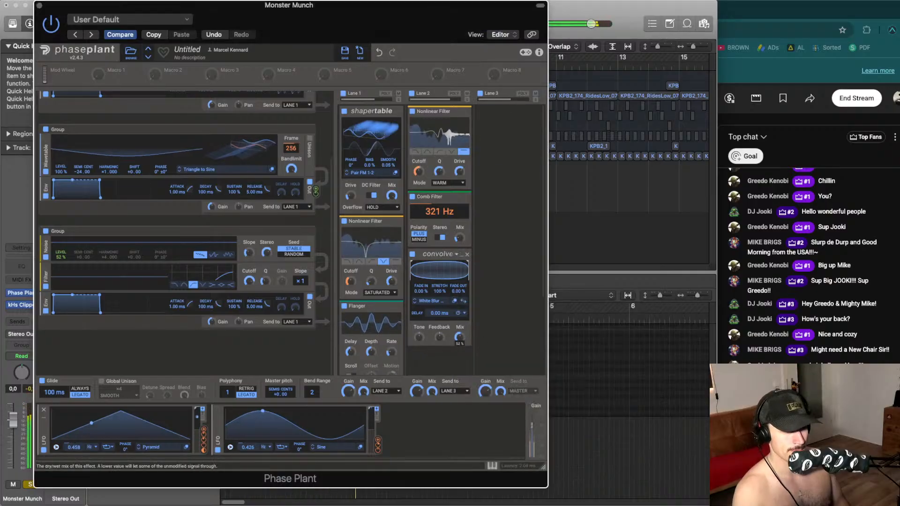
Try a White Decay impulse response in the Lane 2 Convolver at mixes of 18 % and 24 %, and remove the effect
left_click(415, 303)
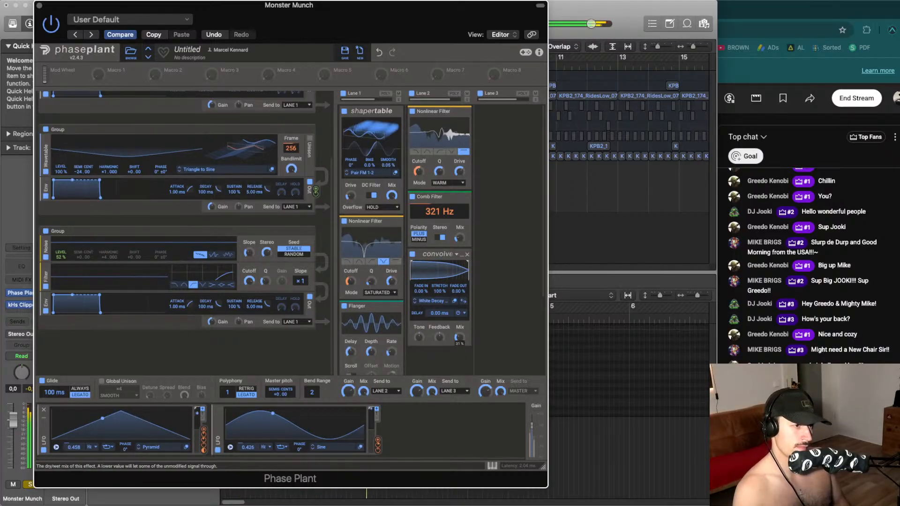
left_click_drag(459, 337, 459, 346)
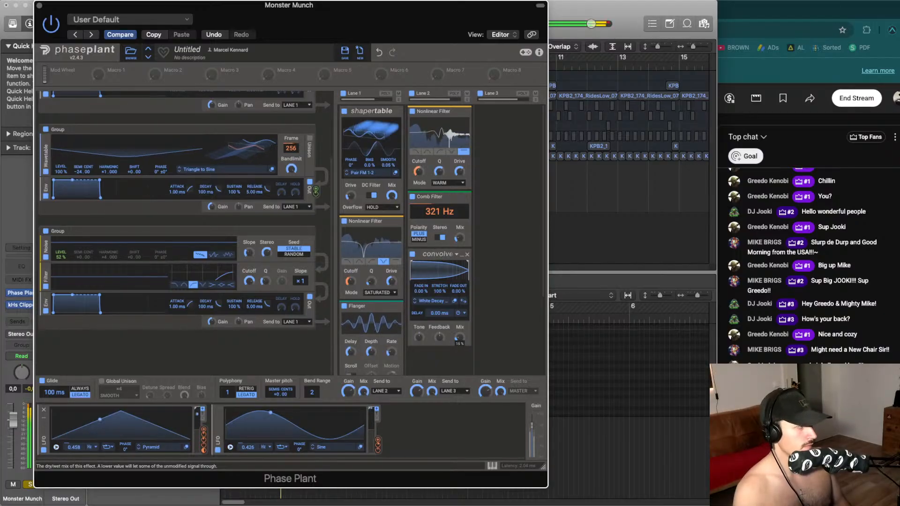
left_click_drag(458, 337, 459, 330)
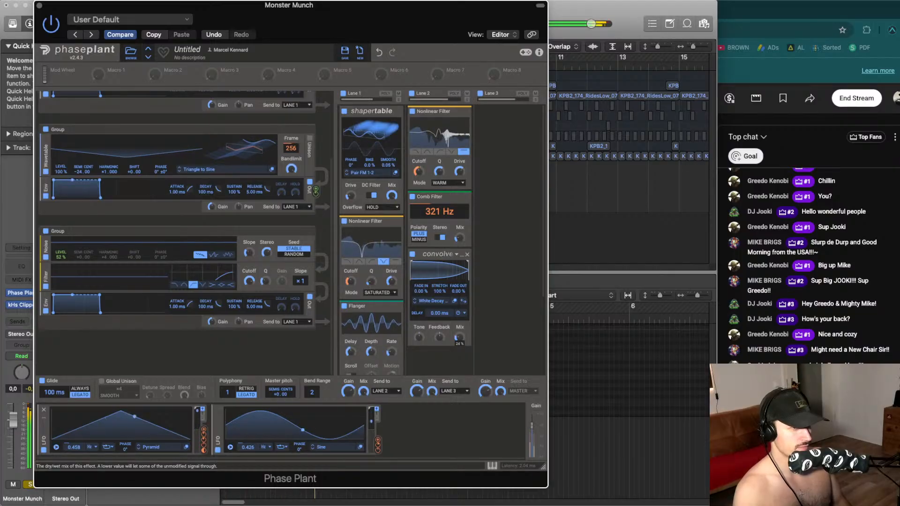
left_click(467, 256)
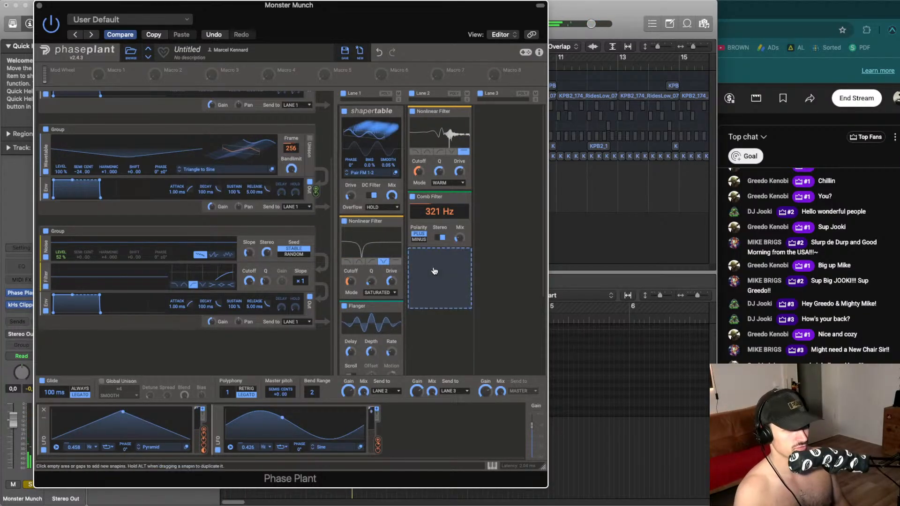
Add a Multipass below the Comb Filter in Lane 2 and lower its upper crossover to 417 Hz
left_click(435, 260)
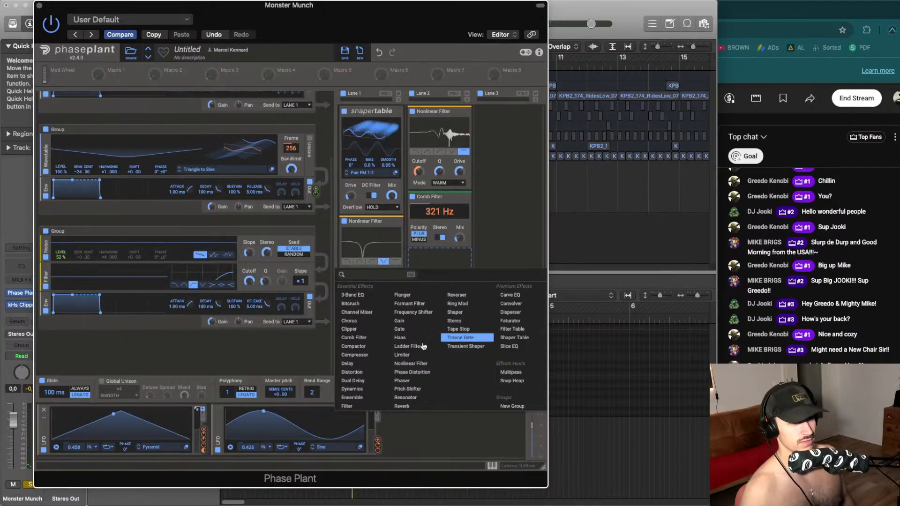
left_click(510, 372)
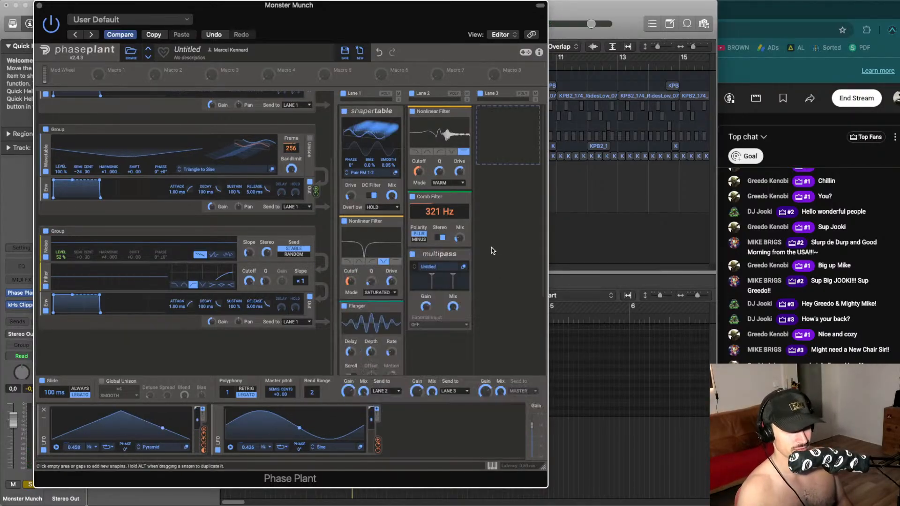
left_click(460, 268)
left_click_drag(585, 274, 273, 60)
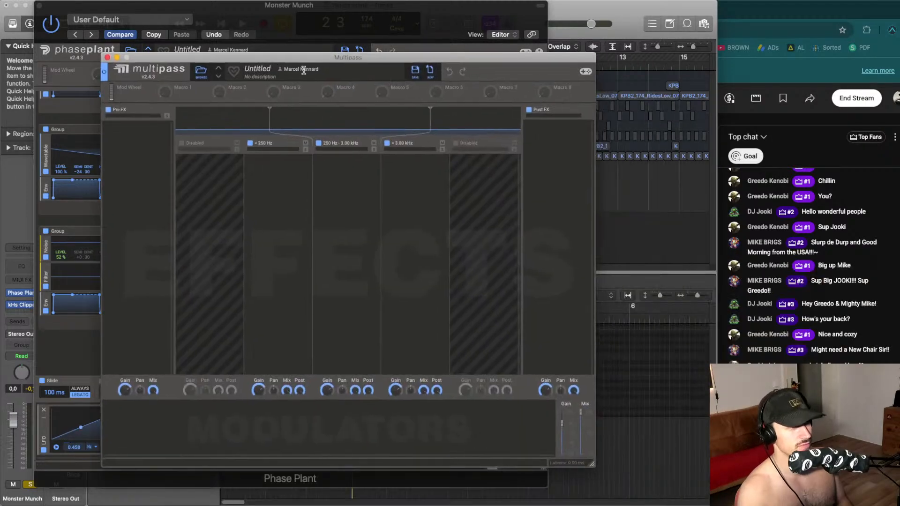
left_click_drag(429, 119, 303, 120)
Add a Convolver to the Multipass's highest active band and load the Synthetic impulse response White Decay 800 ms
left_click(413, 168)
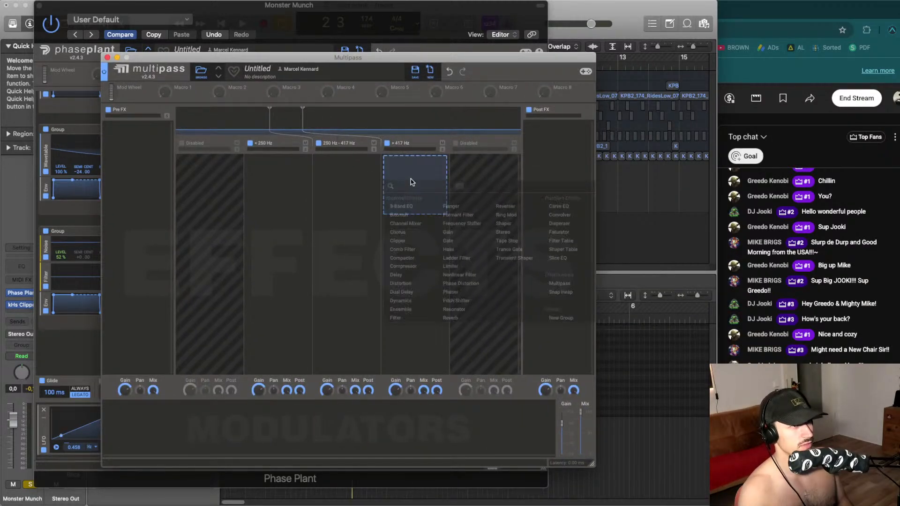
left_click(554, 216)
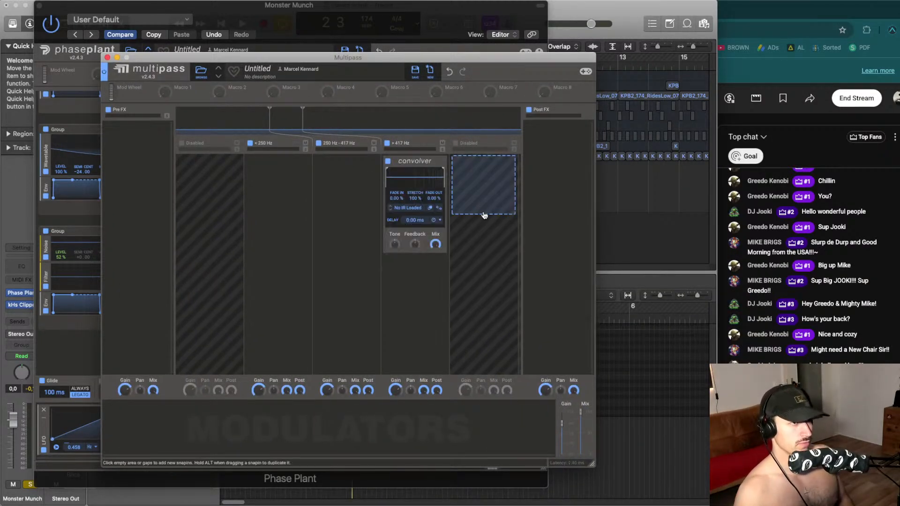
left_click(416, 211)
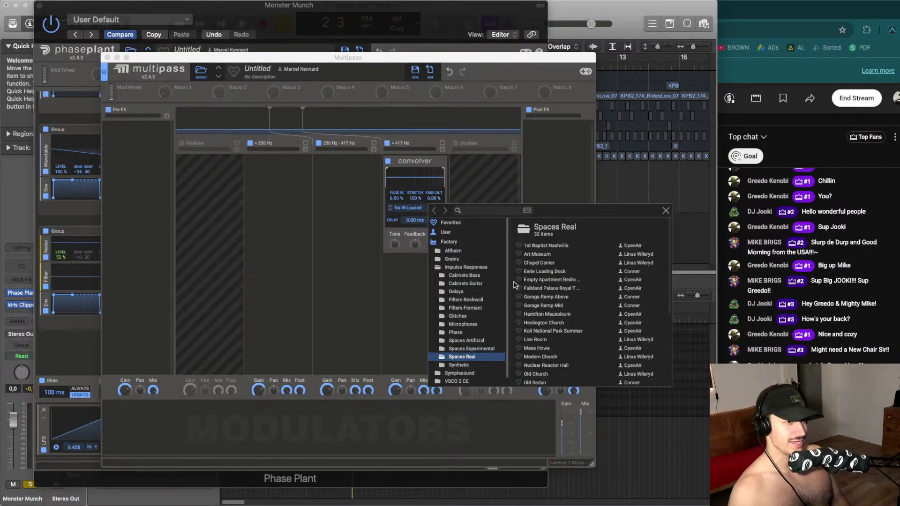
left_click(472, 365)
scroll(534, 346, "down", 5)
left_click(549, 366)
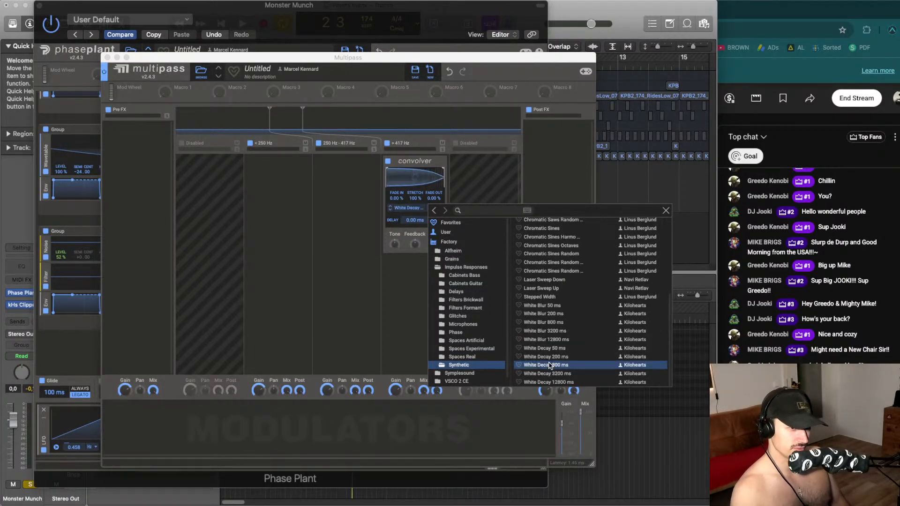
left_click(424, 271)
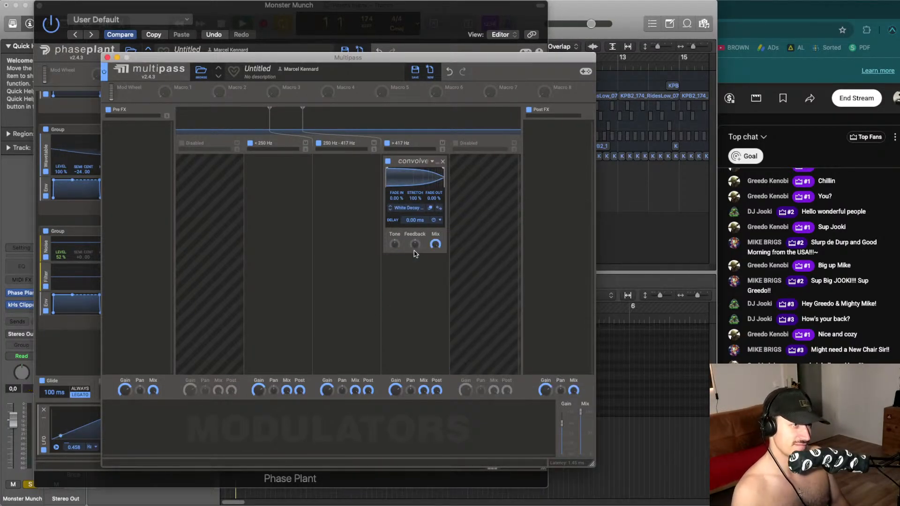
During playback, set the Multipass's upper crossover to about 1.04 kHz, lower the Convolver's mix and close the Multipass editor
key("space")
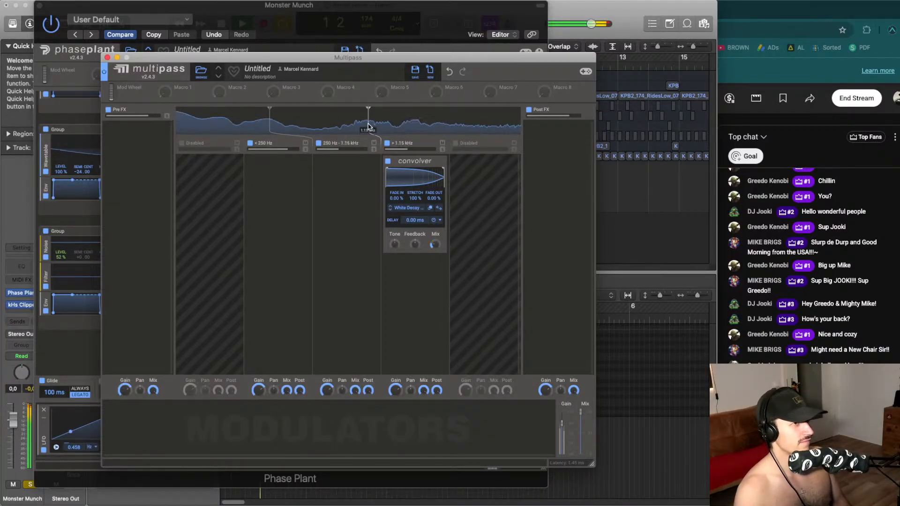
left_click_drag(368, 126, 365, 126)
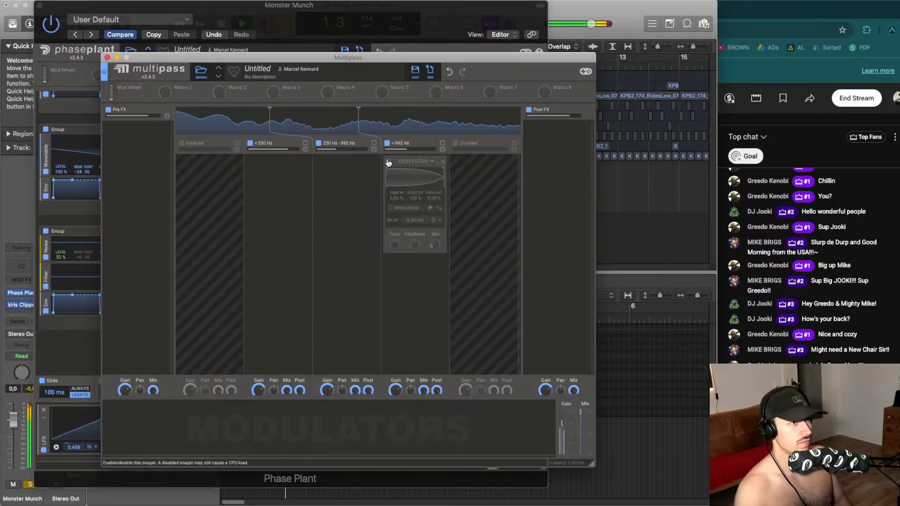
left_click_drag(359, 127, 360, 127)
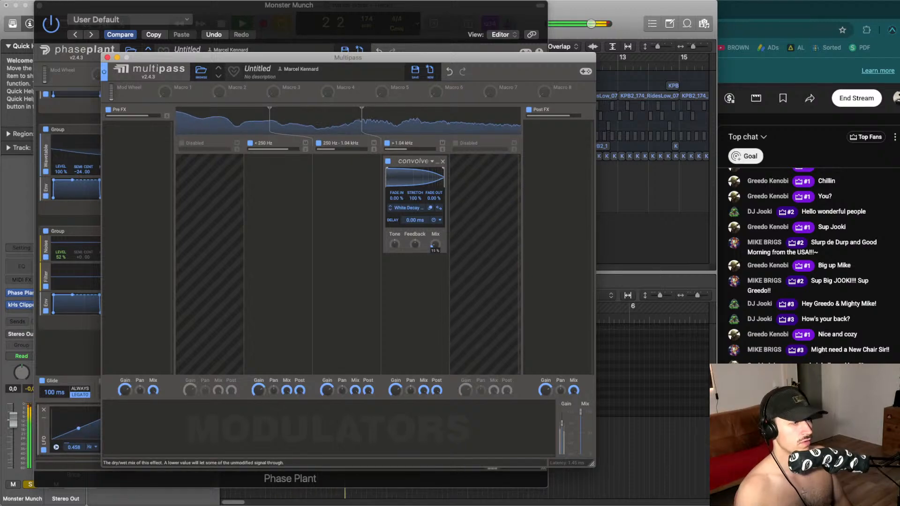
left_click(106, 57)
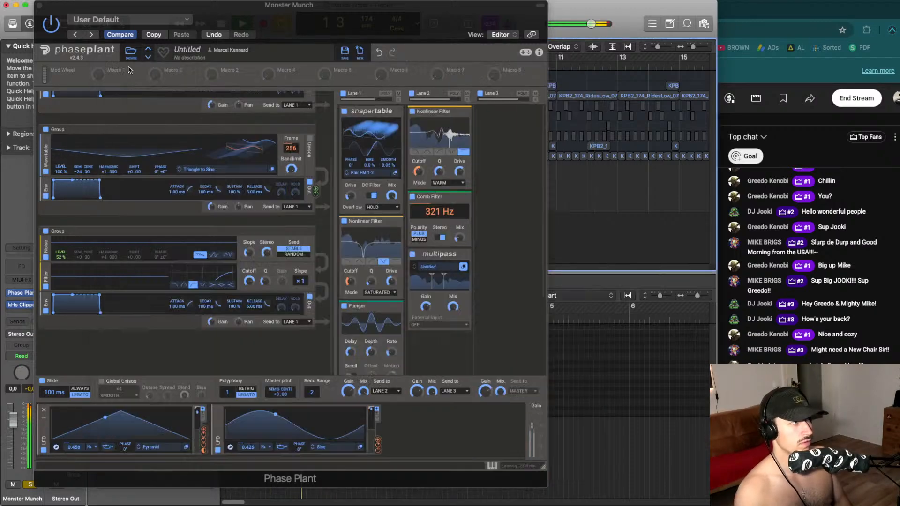
Open the Lane 2 Multipass editor and add a Formant Filter above the Convolver in the highest active band
left_click(439, 335)
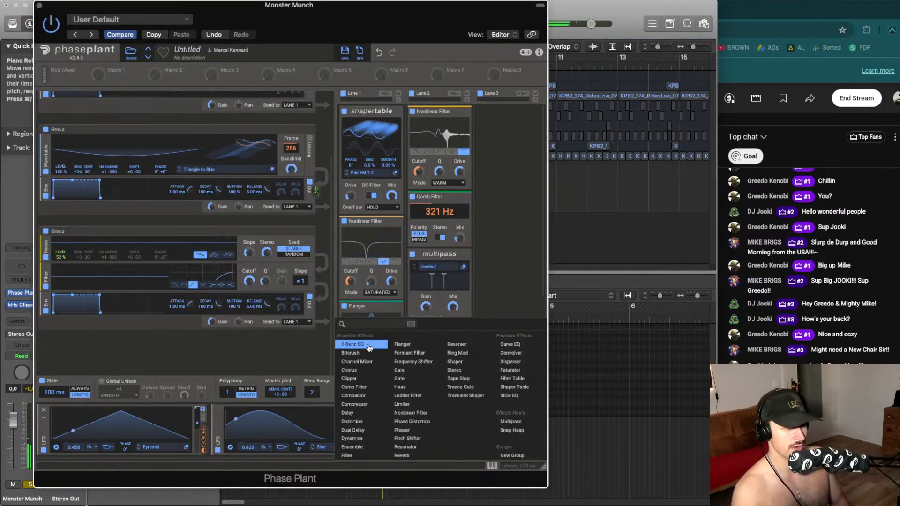
left_click(481, 268)
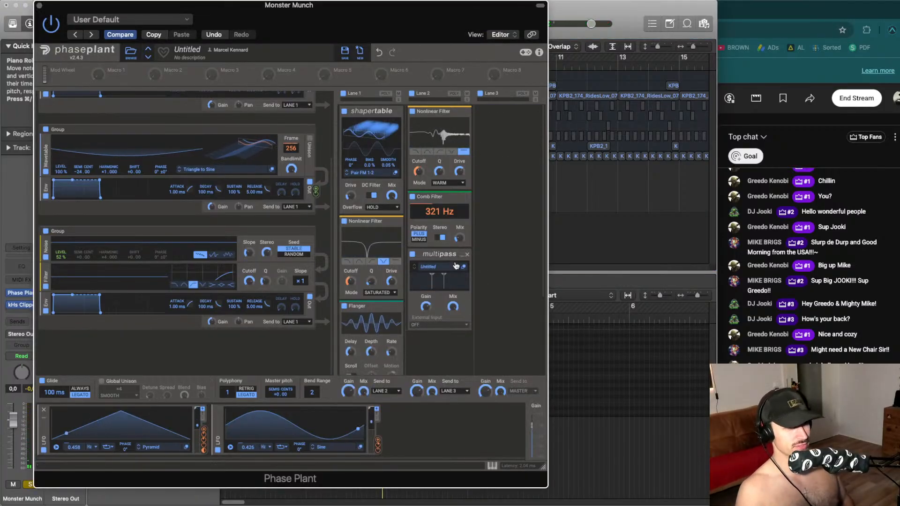
left_click(463, 267)
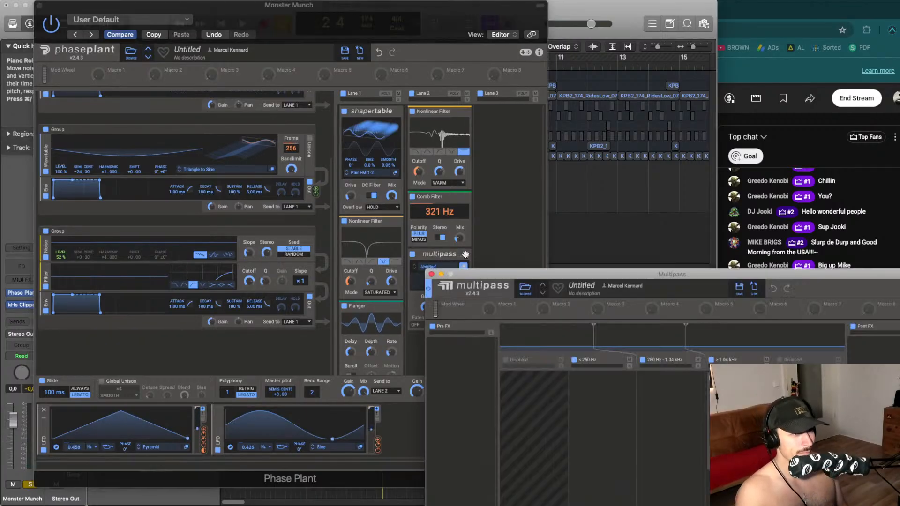
left_click_drag(474, 275, 111, 63)
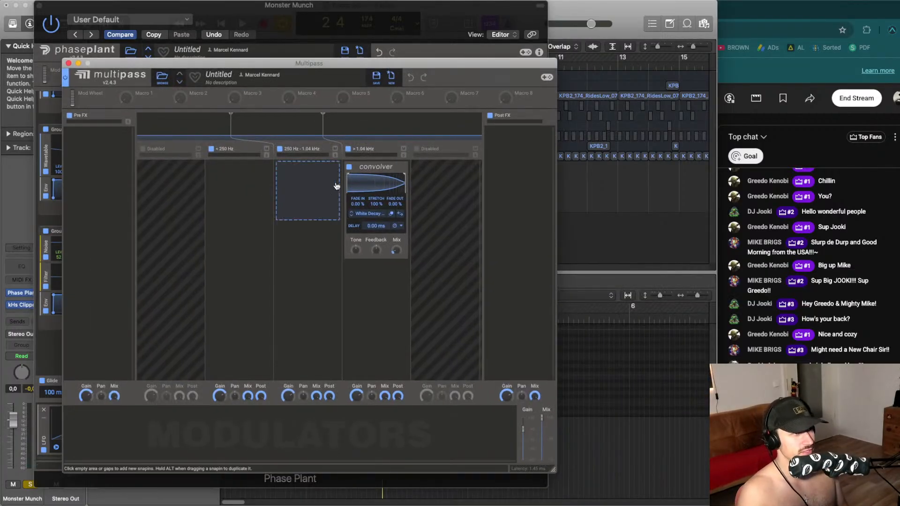
left_click(364, 162)
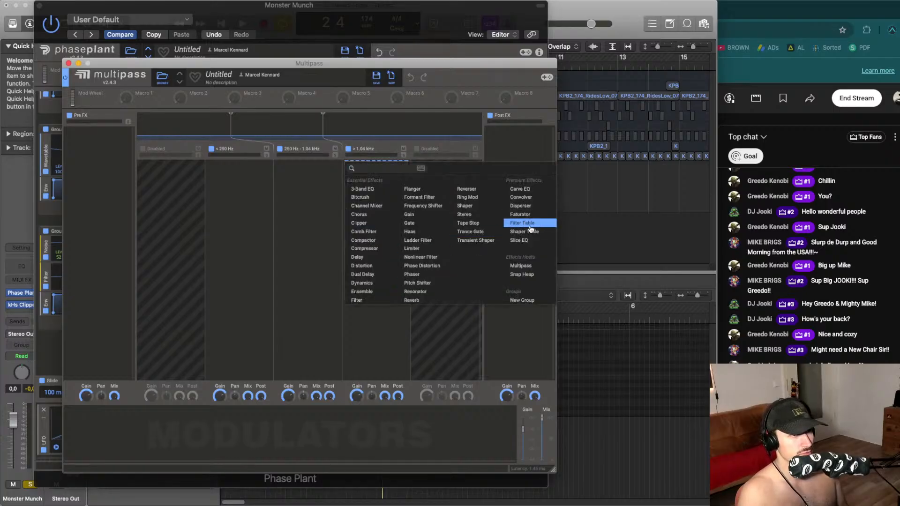
left_click(415, 197)
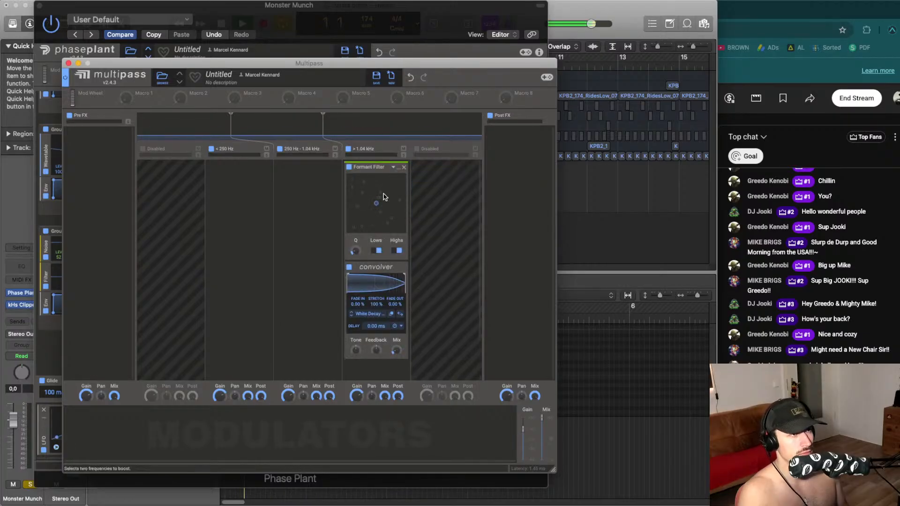
During playback, adjust the Formant Filter's Q slightly and move its formant point lower in the pad
key("space")
left_click_drag(355, 251, 355, 248)
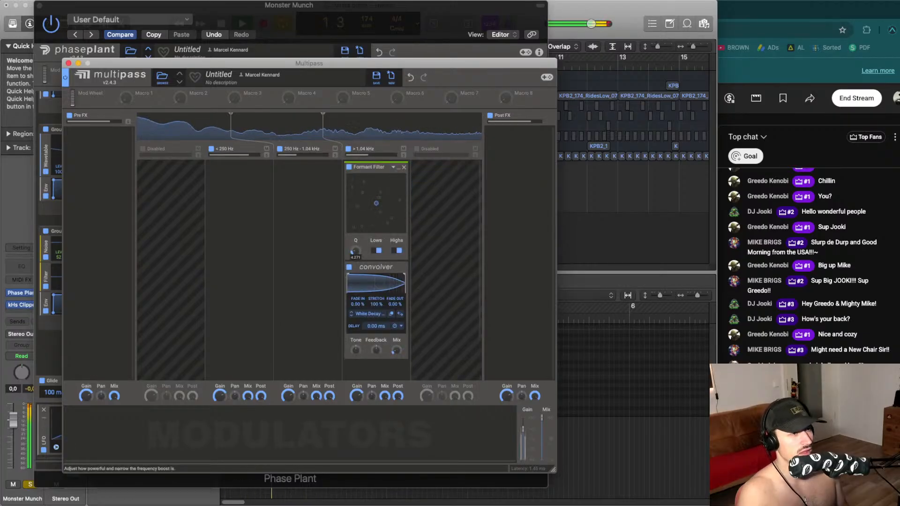
left_click_drag(376, 203, 377, 217)
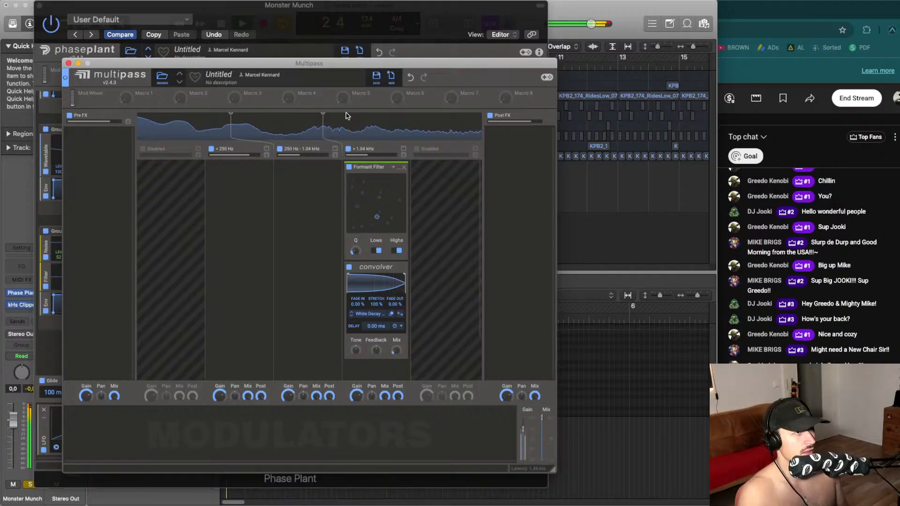
Add an LFO modulator to the Multipass, set its rate to 0.664 Hz and shift the pyramid's peak slightly later
left_click_drag(309, 62, 381, 42)
left_click(197, 408)
left_click(257, 425)
left_click(274, 430)
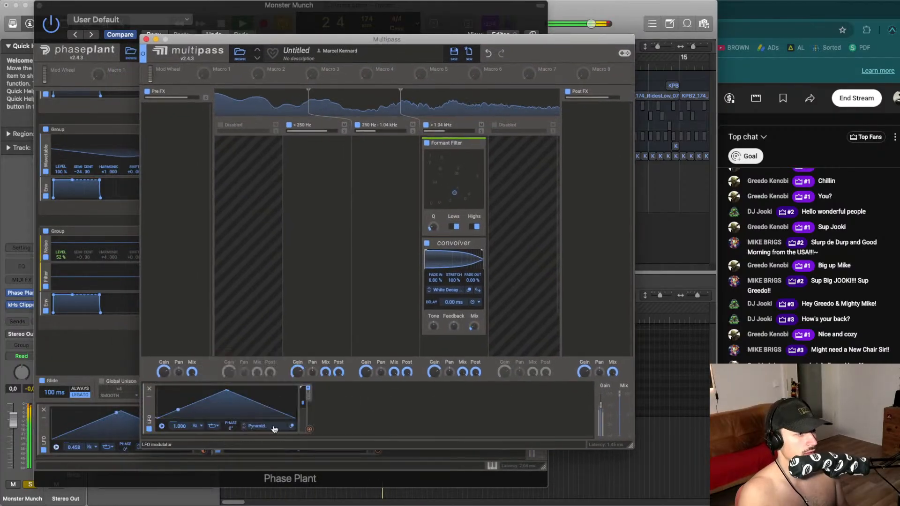
left_click_drag(180, 426, 180, 438)
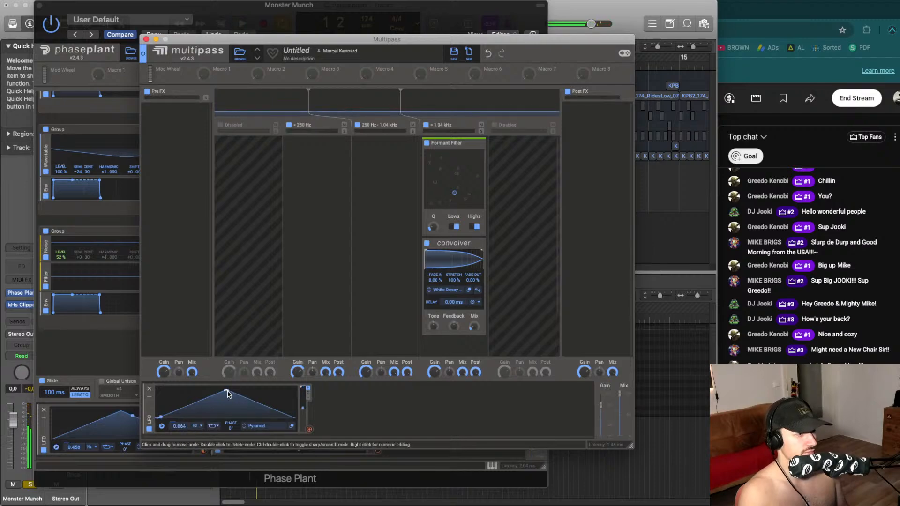
left_click_drag(228, 393, 240, 394)
Modulate both axes of the Formant Filter's point with the Multipass LFO and reposition the point near the pad's centre
left_click_drag(309, 429, 427, 172)
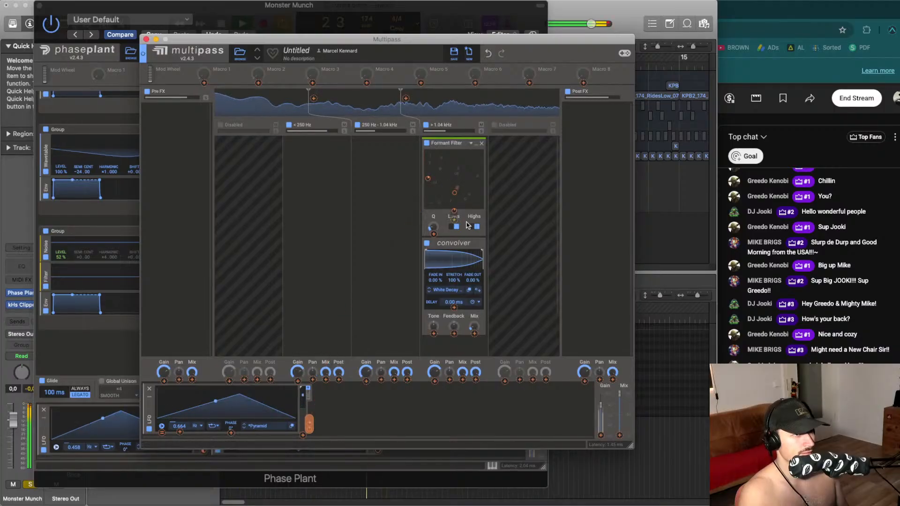
left_click_drag(454, 211, 462, 194)
key("space")
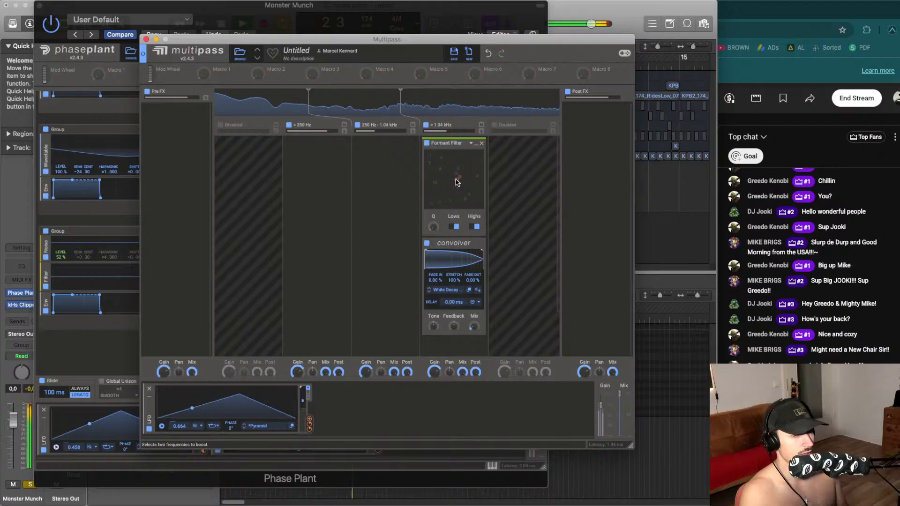
left_click_drag(454, 176, 448, 181)
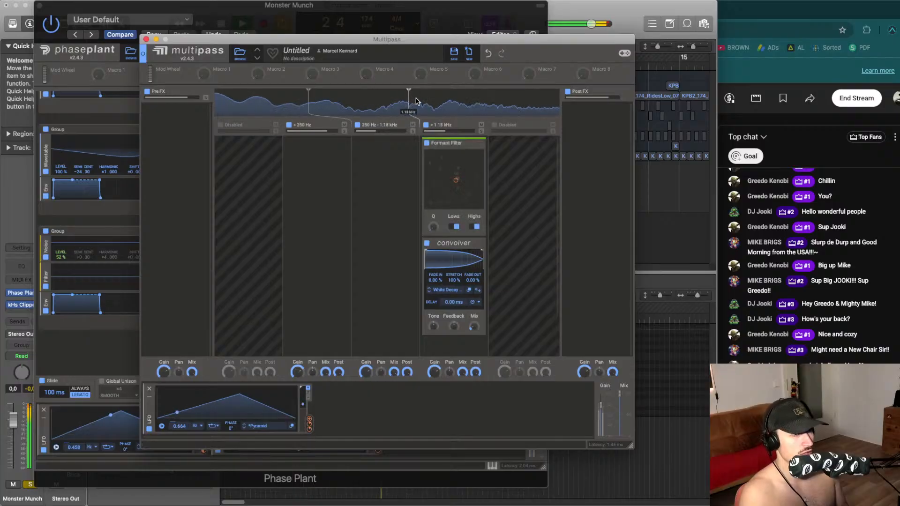
Raise the Multipass's upper crossover to about 1.18 kHz and close its editor
left_click_drag(409, 102, 413, 103)
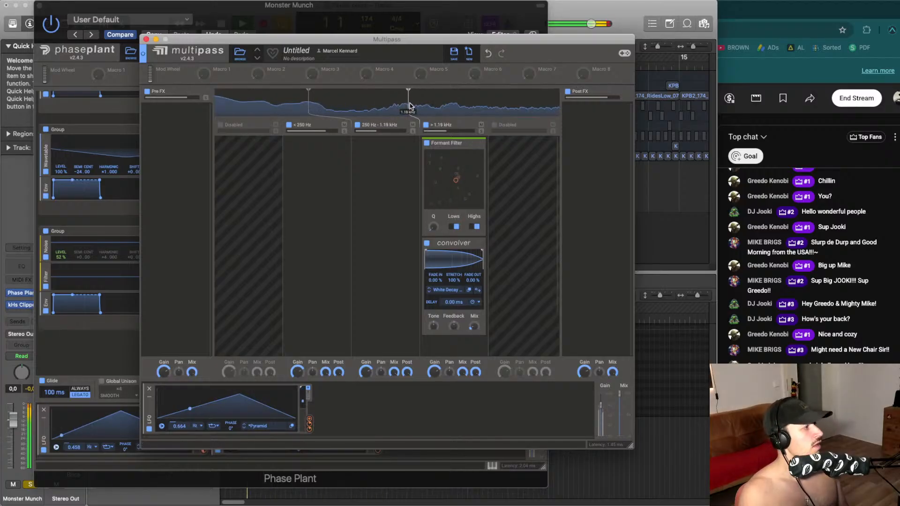
left_click(148, 39)
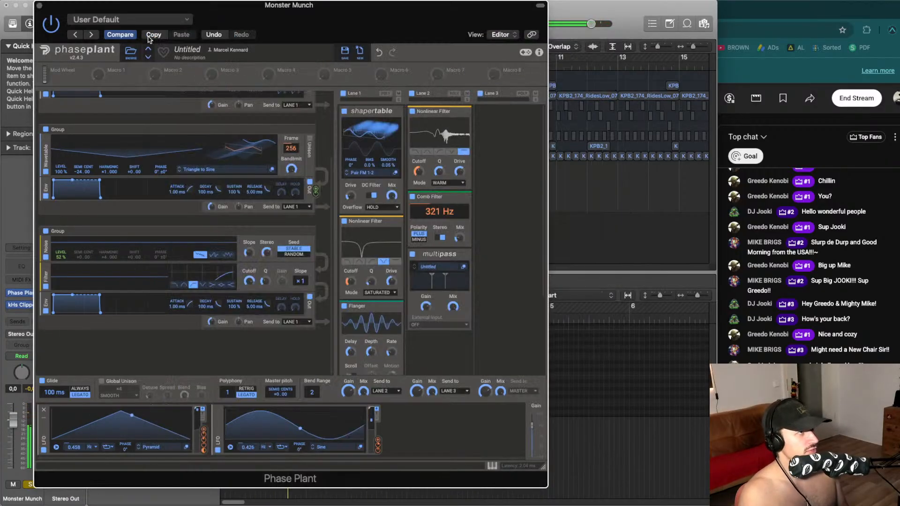
Switch the Monster Munch track's solo off and on to compare it with the drums, leaving it unsoloed
left_click(30, 483)
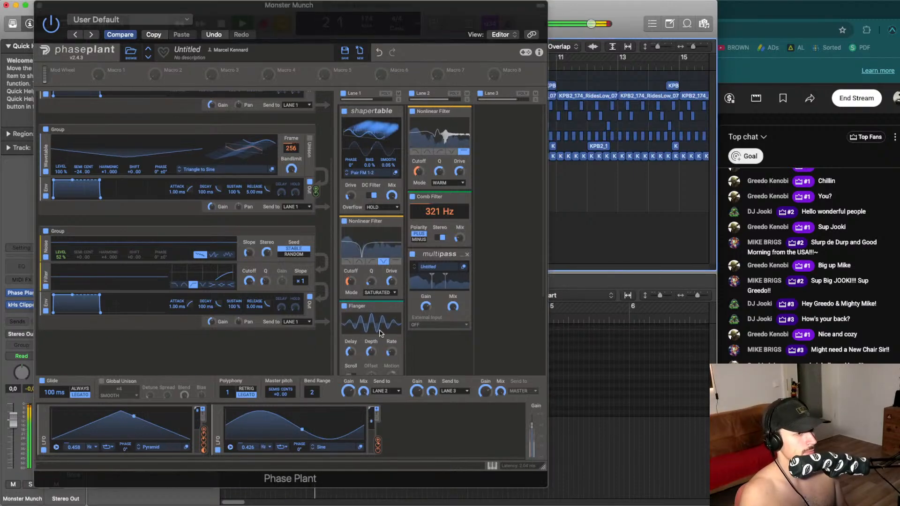
left_click(28, 485)
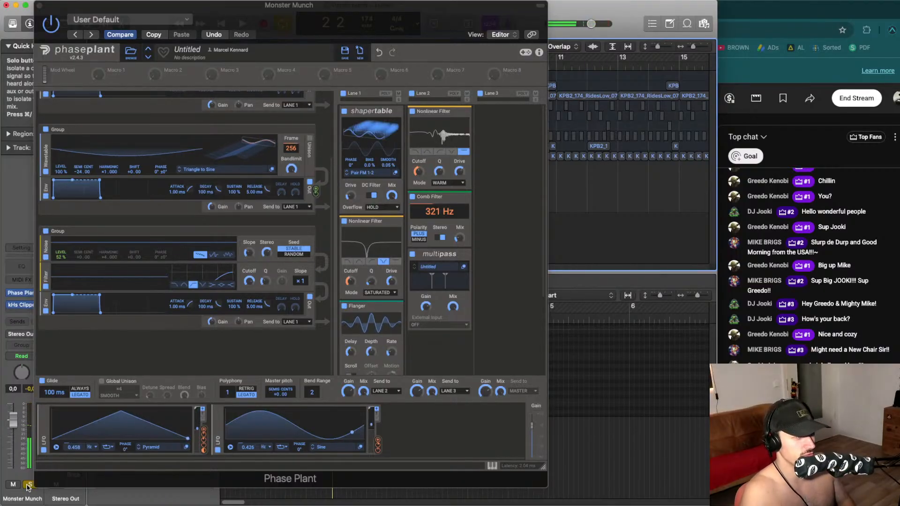
left_click(28, 485)
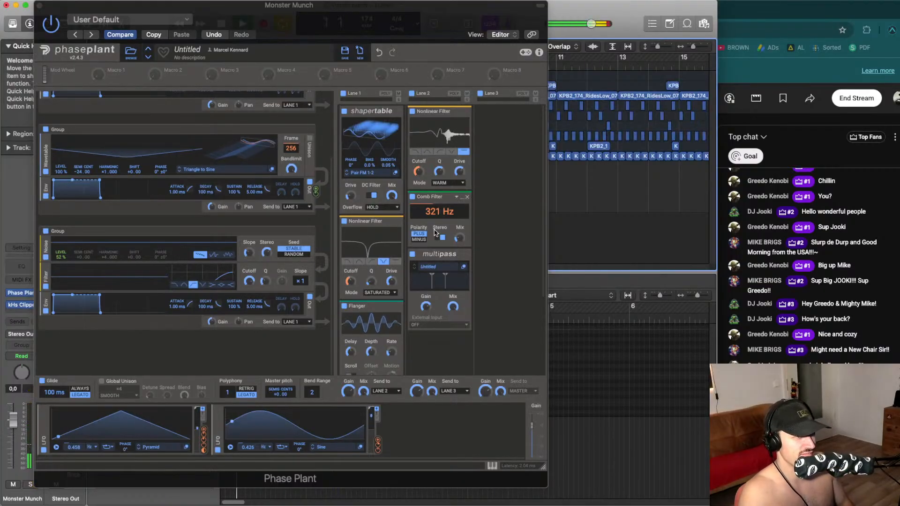
Bypass and re-enable Lane 2's Nonlinear and Comb Filters and Lane 1's Flanger, Nonlinear Filter and Shaper Table individually to compare their effect
left_click(412, 112)
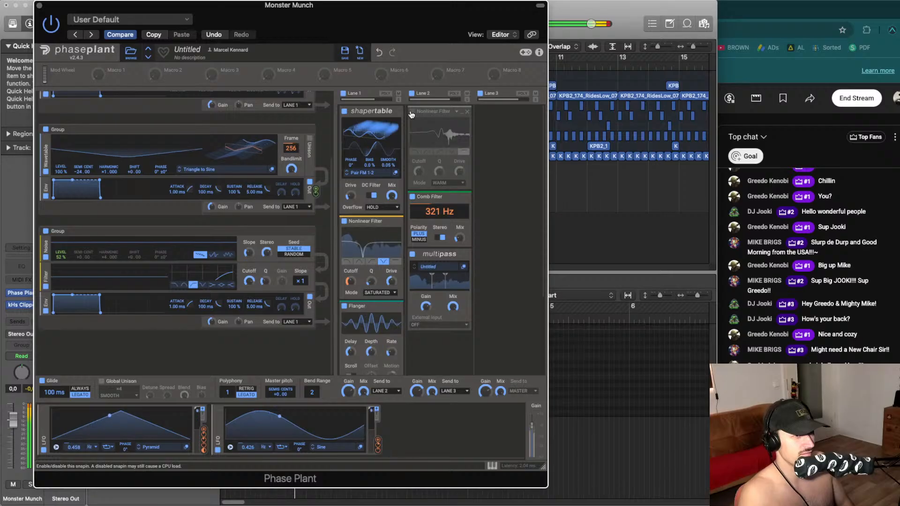
left_click(412, 112)
left_click(412, 198)
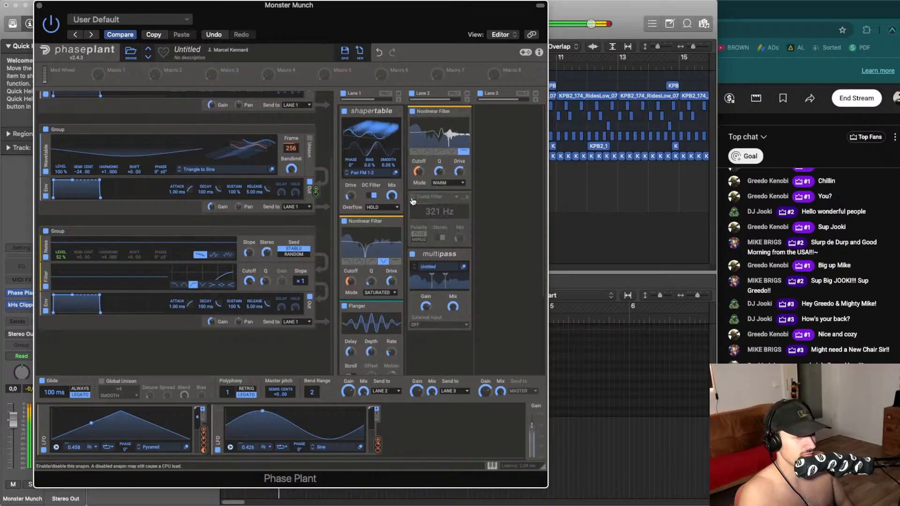
left_click(413, 198)
left_click(345, 307)
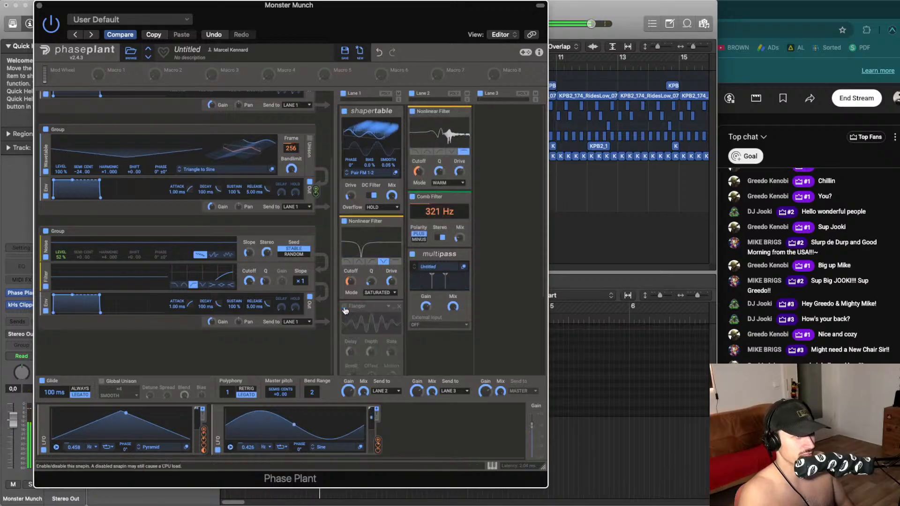
left_click(345, 307)
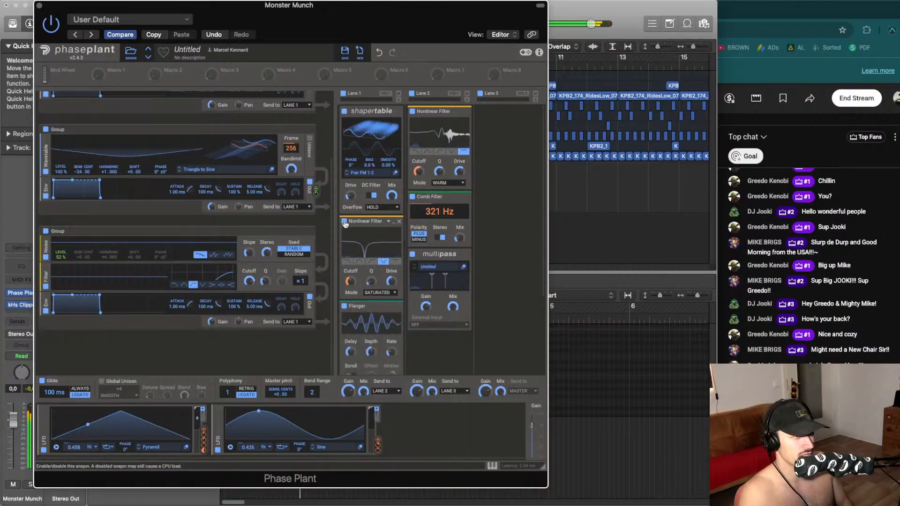
left_click(344, 221)
left_click(344, 222)
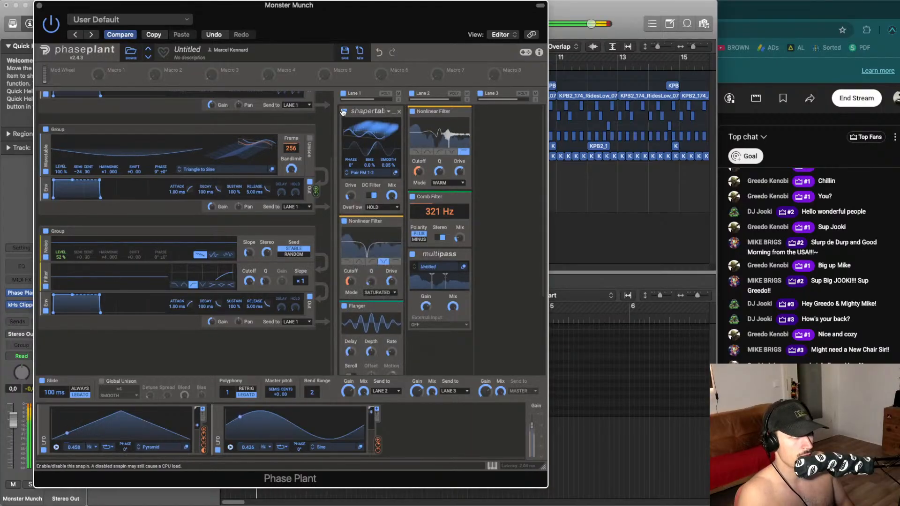
left_click(344, 111)
left_click(343, 111)
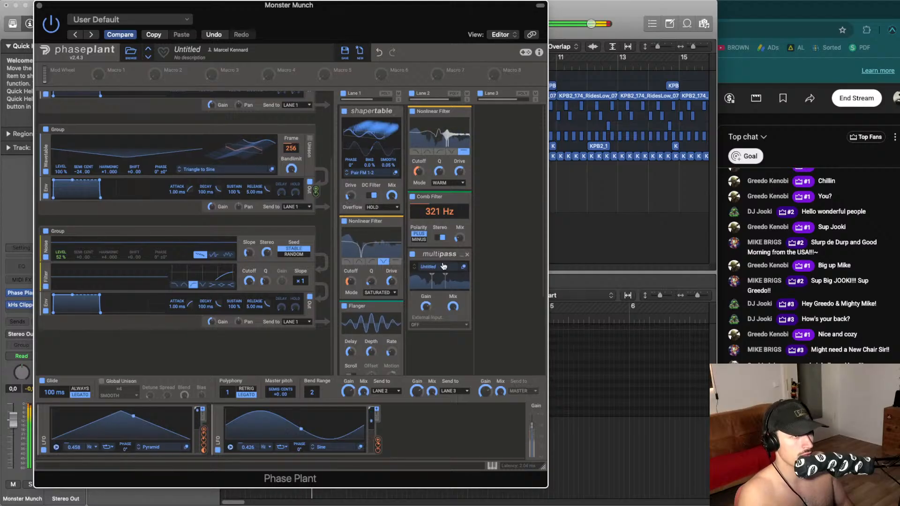
Add a 3-Band EQ below the Multipass in Lane 2, cut its low band and lower the low split frequency
left_click(438, 351)
left_click(353, 344)
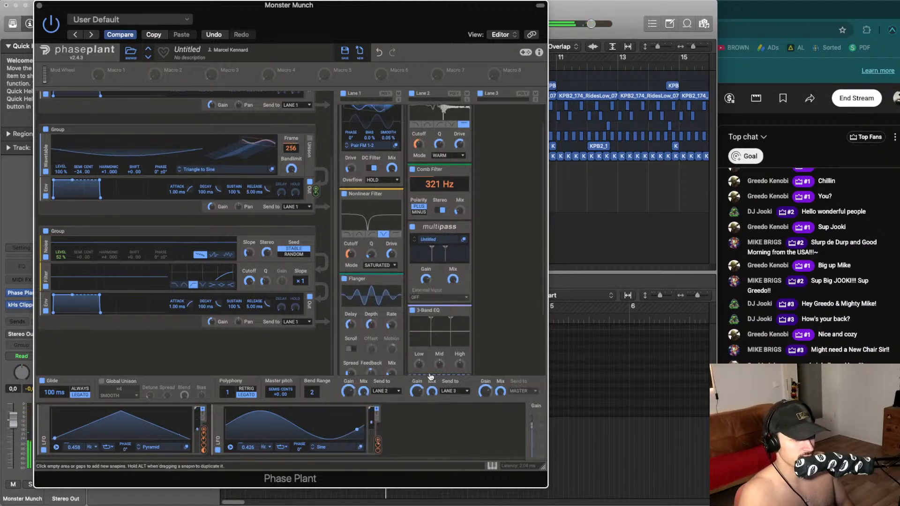
mouse_move(420, 365)
left_mouse_down()
mouse_move(428, 341)
mouse_move(420, 373)
left_mouse_up()
left_click_drag(424, 329, 421, 330)
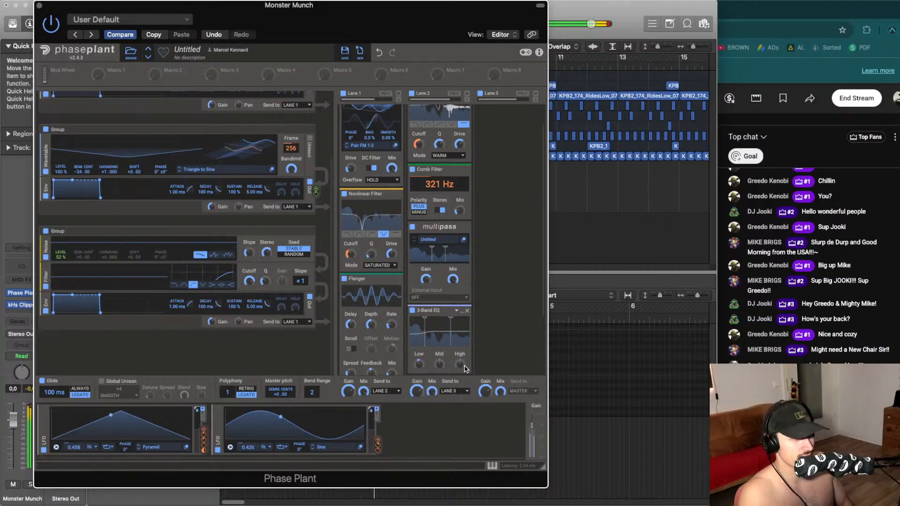
Boost the 3-Band EQ's high band by about 3 dB, lower the high split slightly and raise the mid gain
left_click_drag(460, 365, 460, 362)
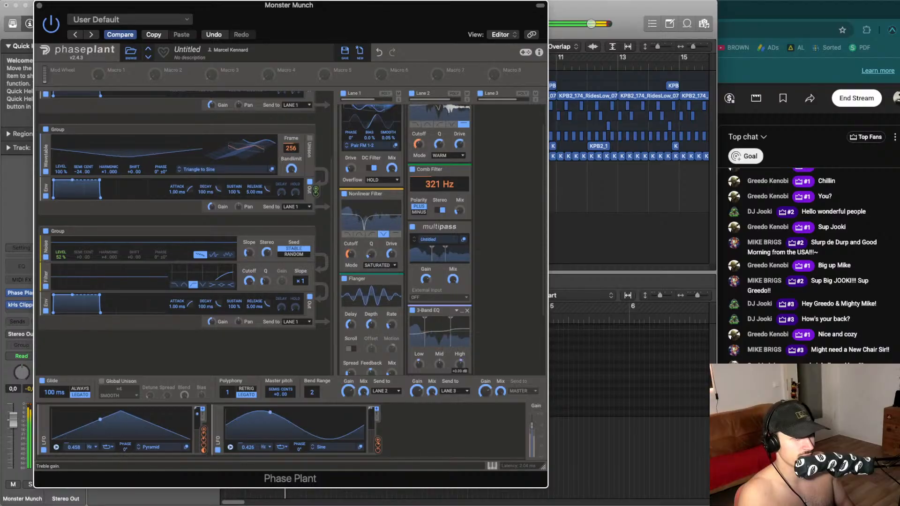
left_click_drag(450, 329, 449, 330)
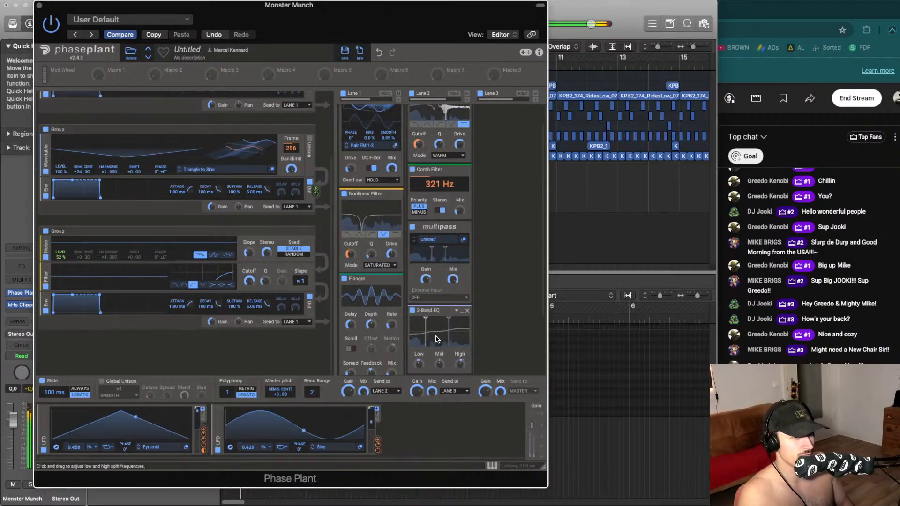
left_click_drag(439, 364, 439, 358)
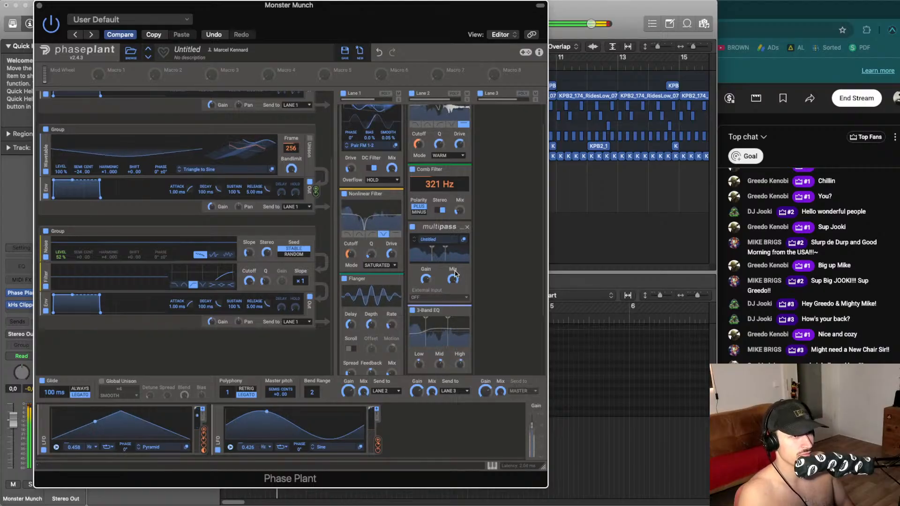
Try a lower mix on the Lane 2 Multipass and adjust the Comb Filter's mix to about 29 %
left_click_drag(452, 279, 453, 306)
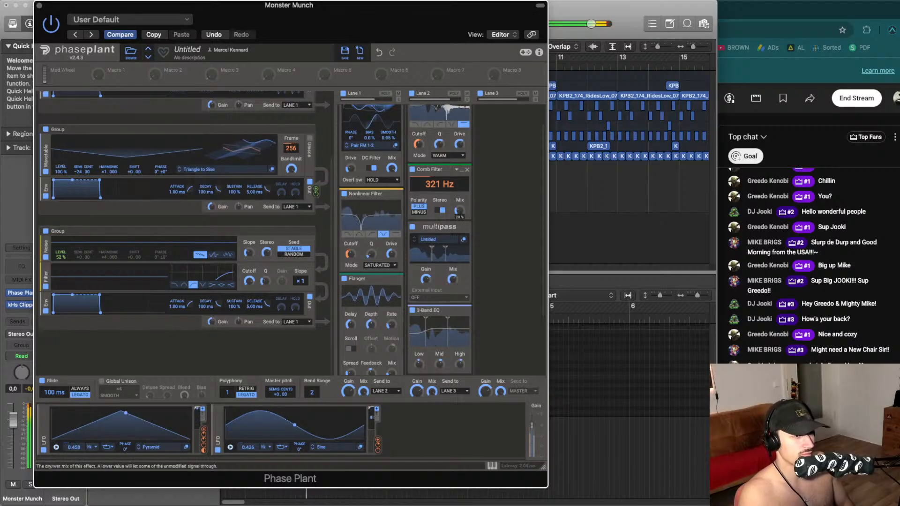
Assign the Pyramid LFO to modulate the cutoff of lane 1's Nonlinear Filter
scroll(421, 220, "down", 1)
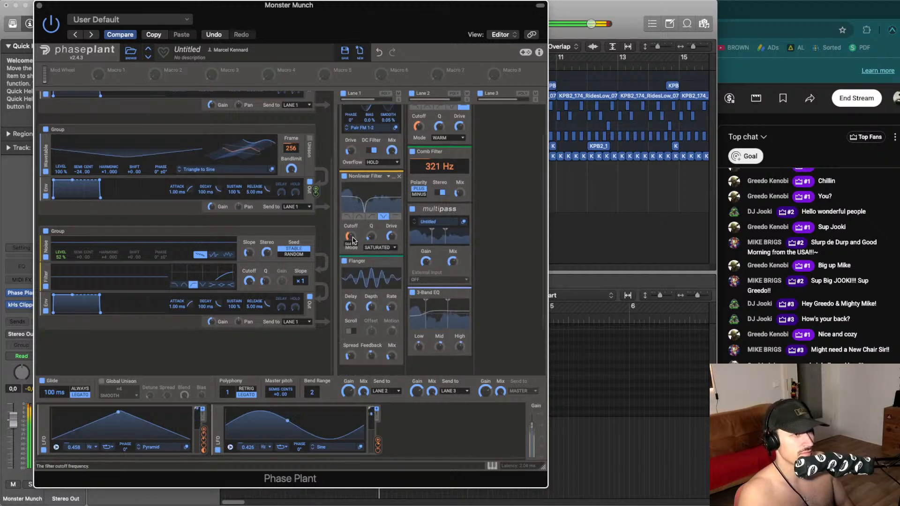
left_click_drag(204, 442, 351, 240)
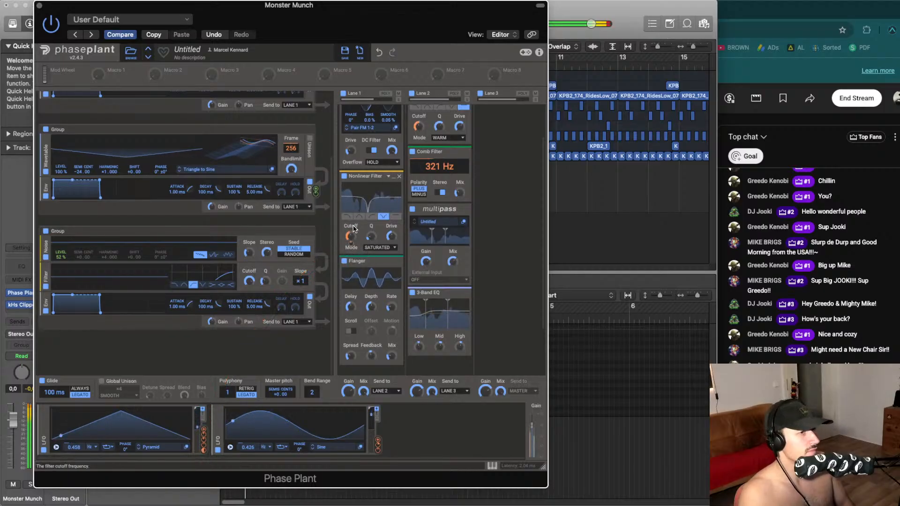
Try an earlier playback start position in the Granular generator's DW2_Worldwide sample, and undo the change
scroll(353, 229, "up", 3)
scroll(159, 173, "up", 5)
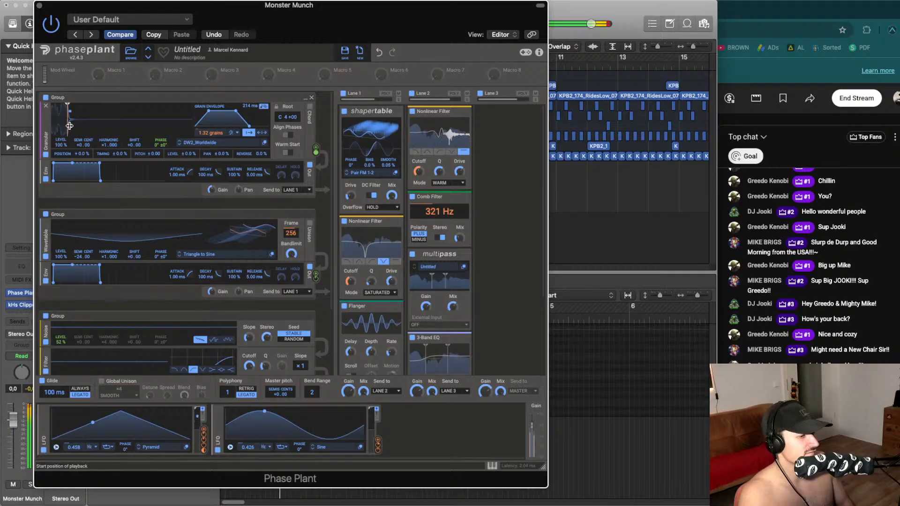
left_click_drag(67, 125, 60, 125)
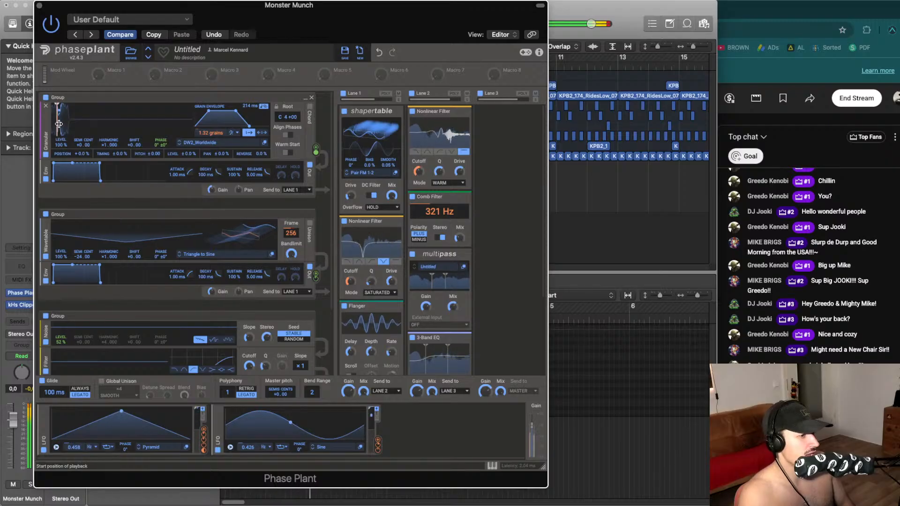
left_click_drag(58, 123, 59, 122)
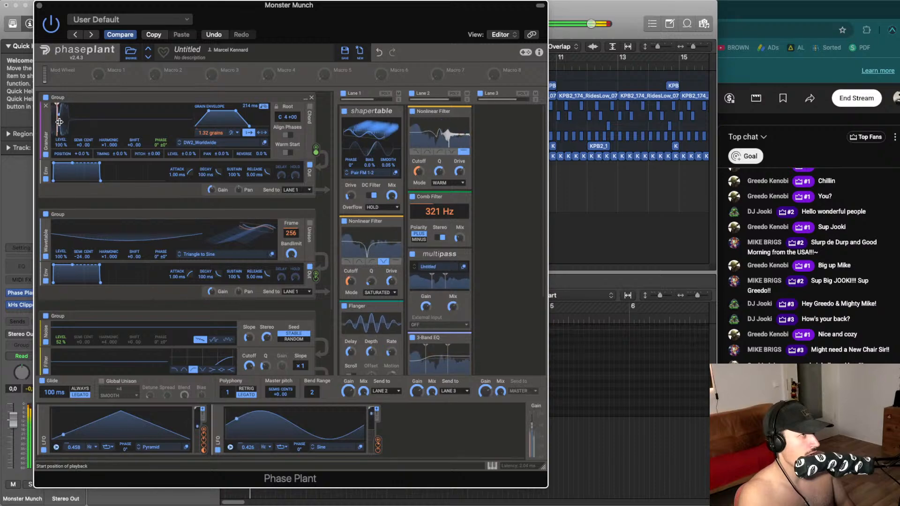
left_click(379, 52)
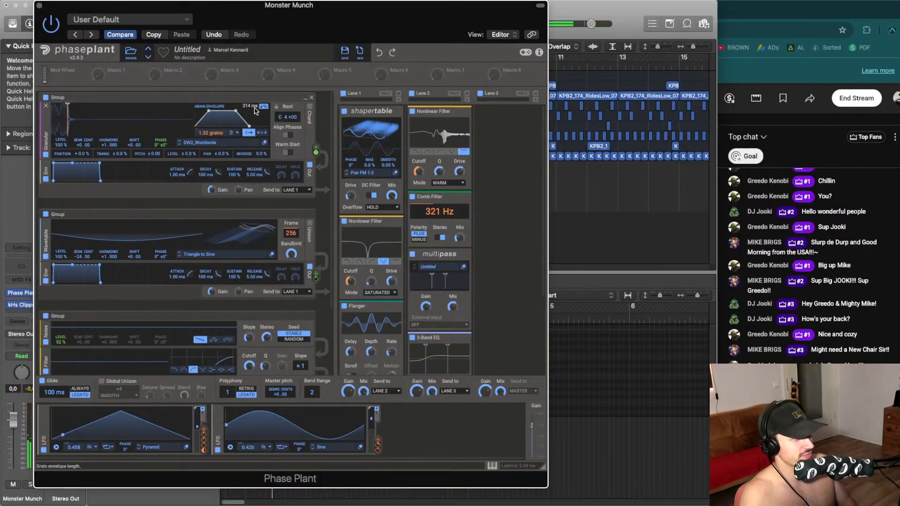
Try a grain envelope length of 218 ms in the Granular generator, and undo the change
left_click_drag(254, 108, 254, 105)
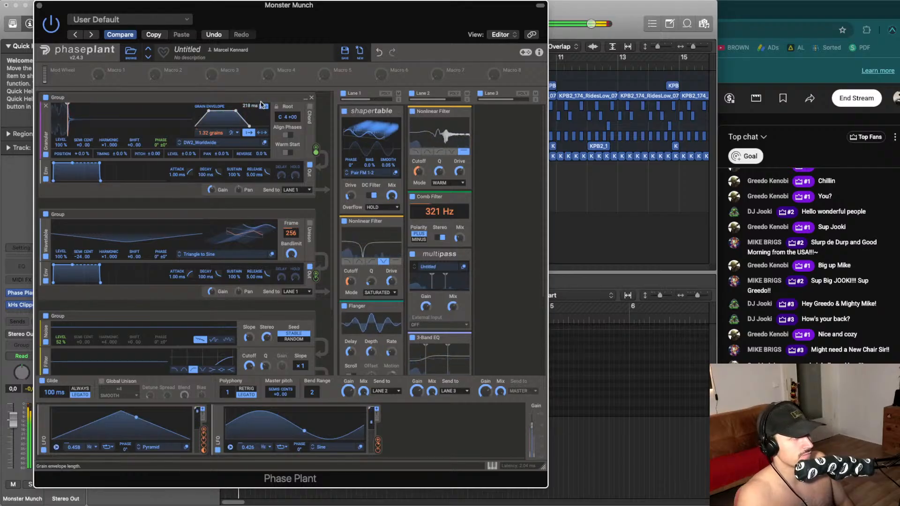
key("super+z")
key("super+z")
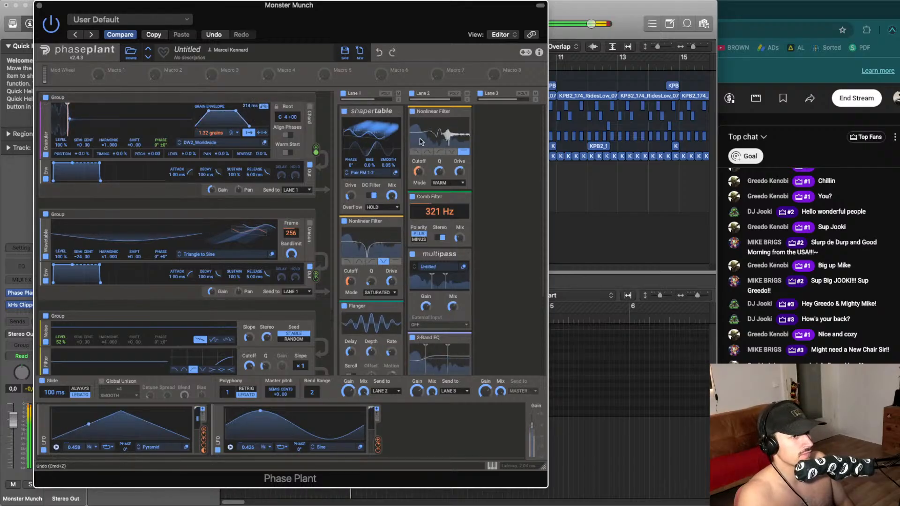
Try a different cutoff on lane 2's Nonlinear Filter and undo the adjustment
scroll(411, 334, "down", 2)
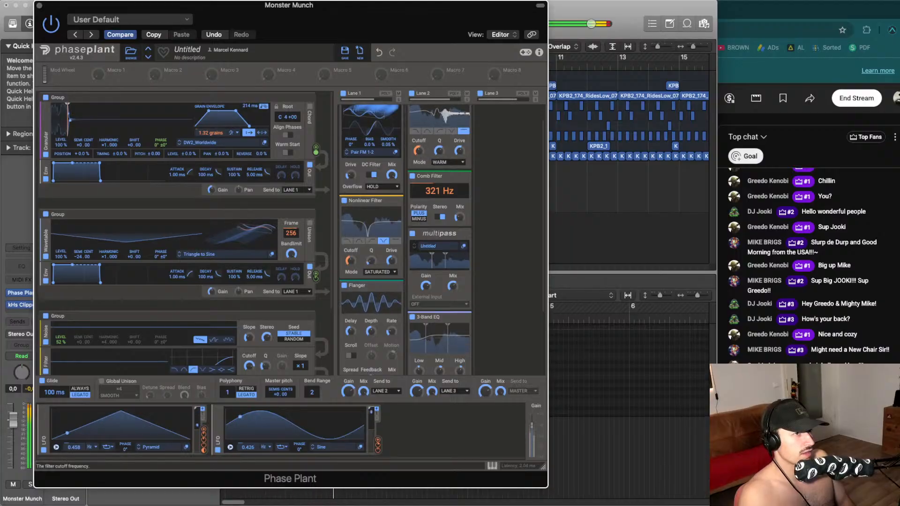
left_click_drag(418, 151, 418, 144)
scroll(424, 154, "up", 1)
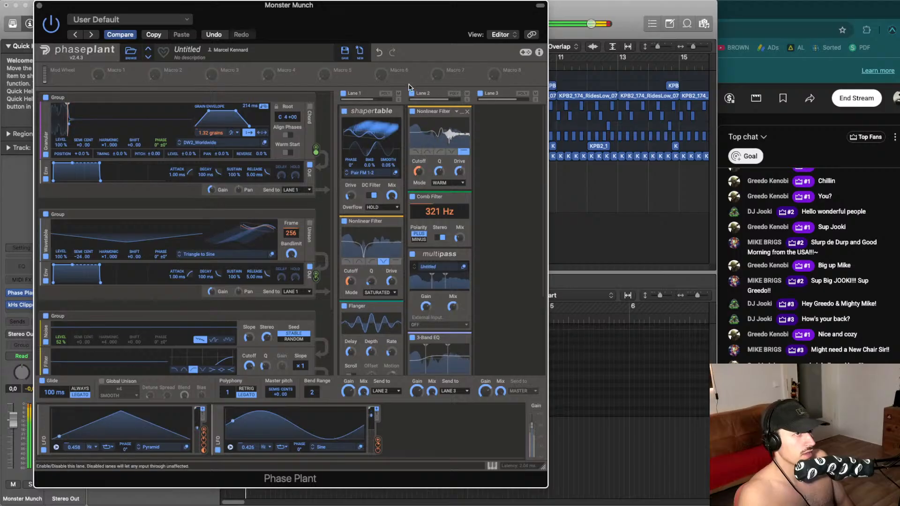
left_click(379, 52)
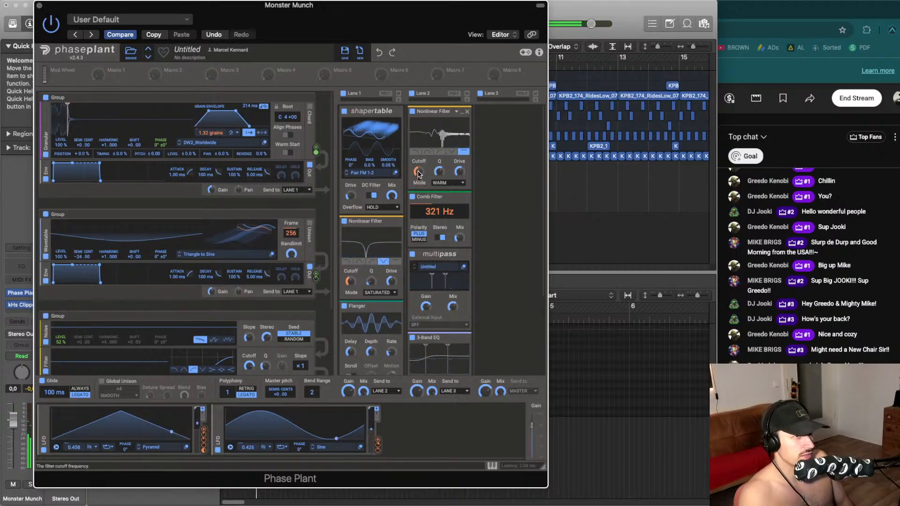
Fine-tune the drive of lane 1's Nonlinear Filter and route the wavetable group's audio modulation to the Granular generator's phase
mouse_move(419, 175)
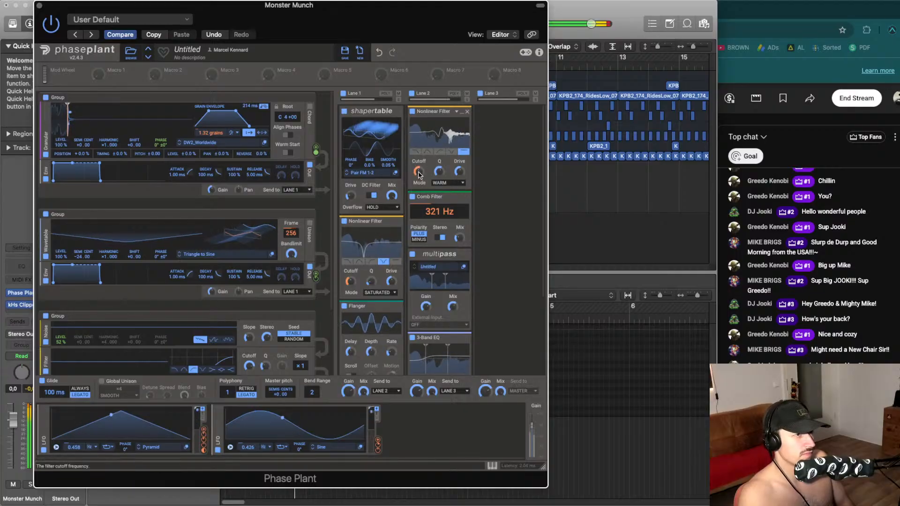
left_click_drag(391, 281, 392, 283)
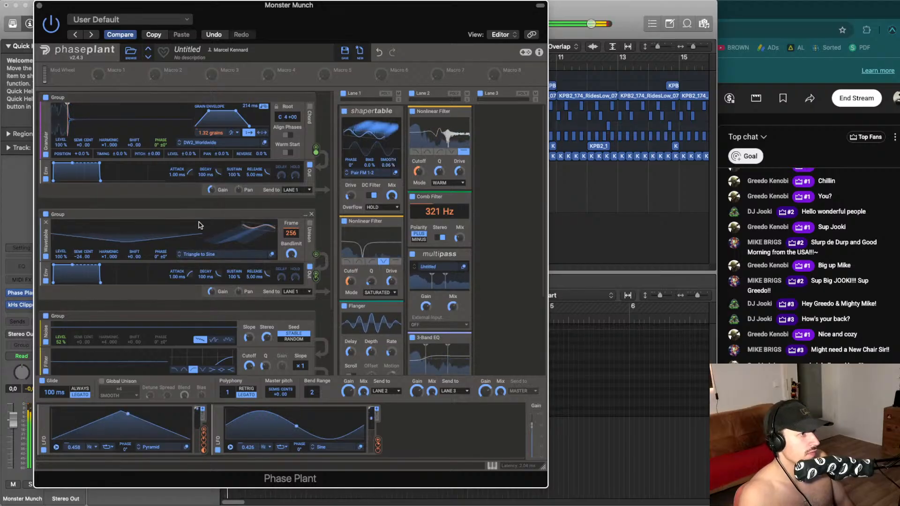
left_click_drag(316, 277, 161, 149)
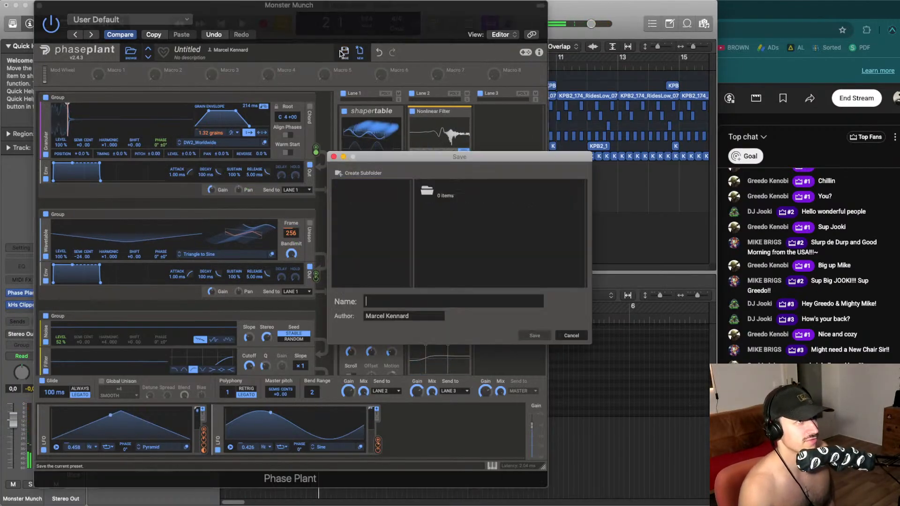
Save the patch as a user preset named Last Place
left_click(344, 50)
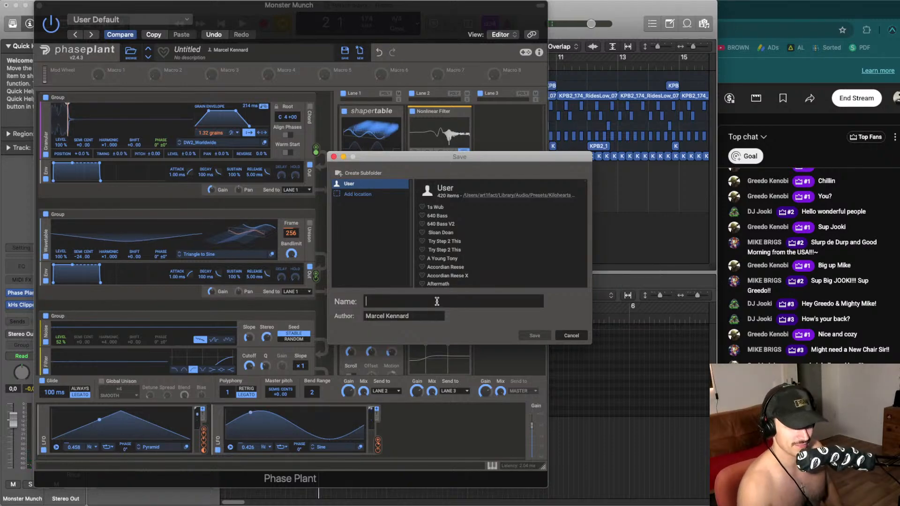
type("Last Place")
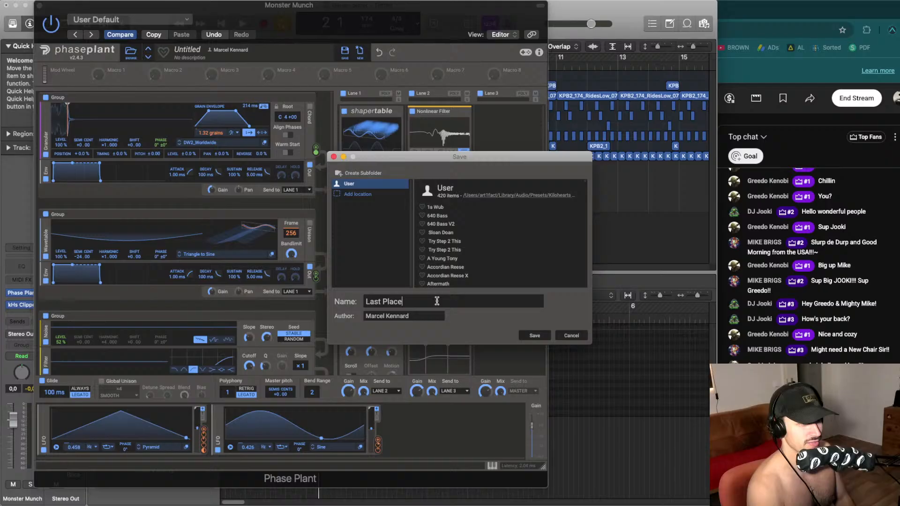
key("Return")
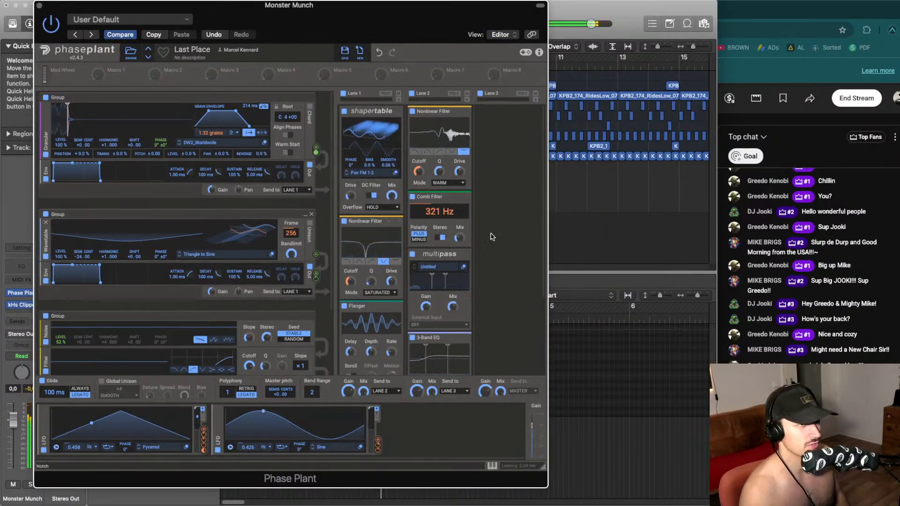
Add a Slice EQ effect to the empty lane 3 and open its editor
left_click(500, 113)
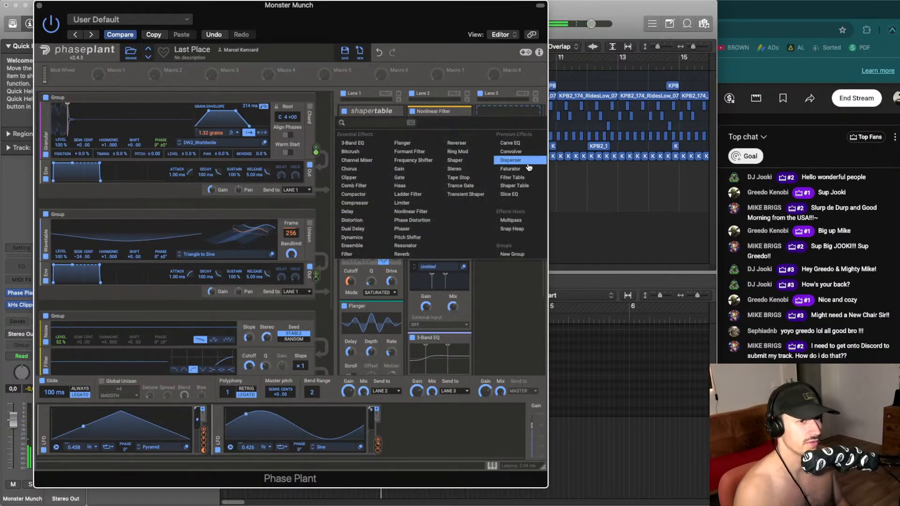
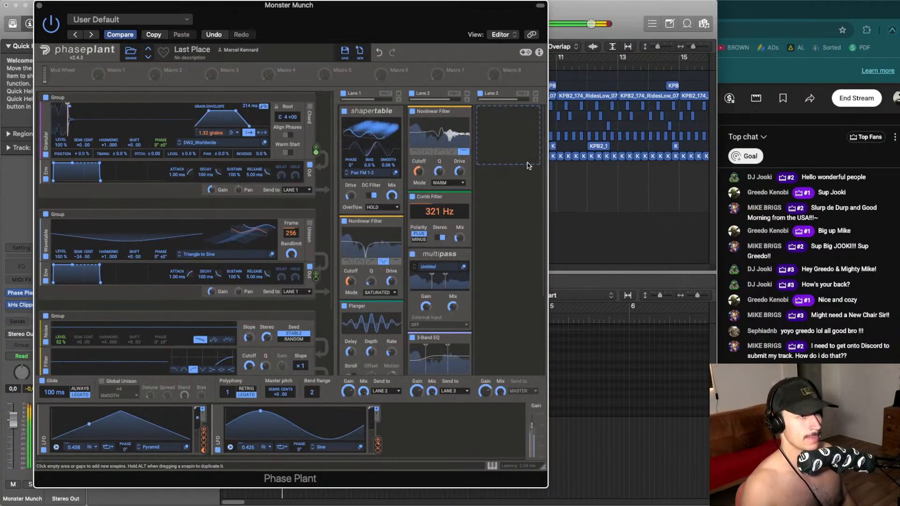
left_click(520, 157)
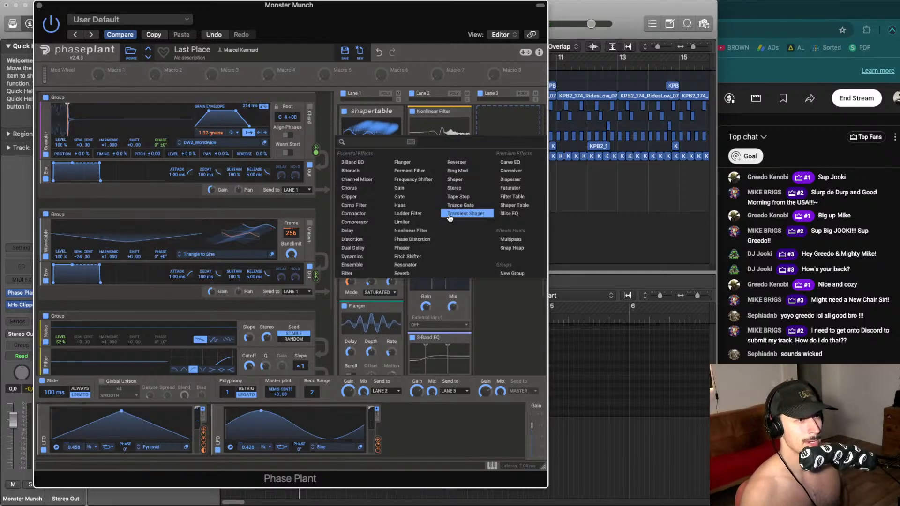
left_click(509, 214)
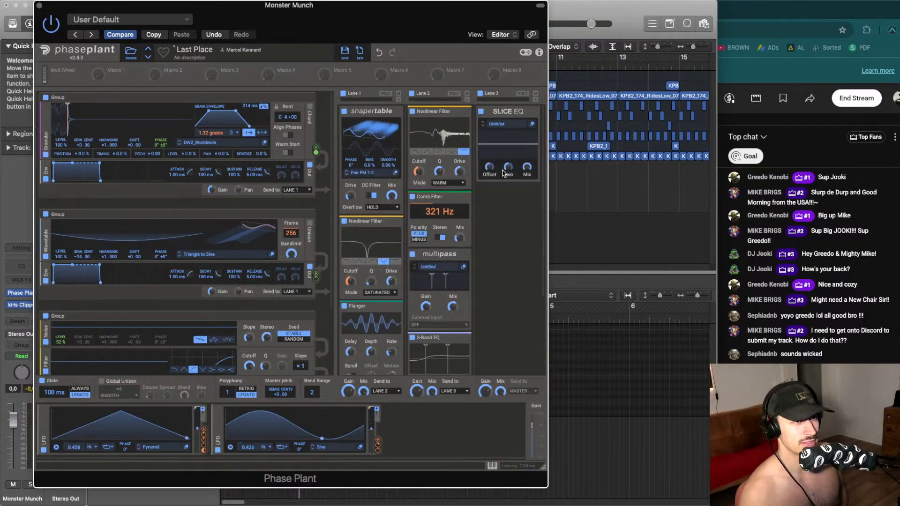
left_click(533, 124)
Start playback and add a broad low-frequency dip to the Slice EQ curve
key("space")
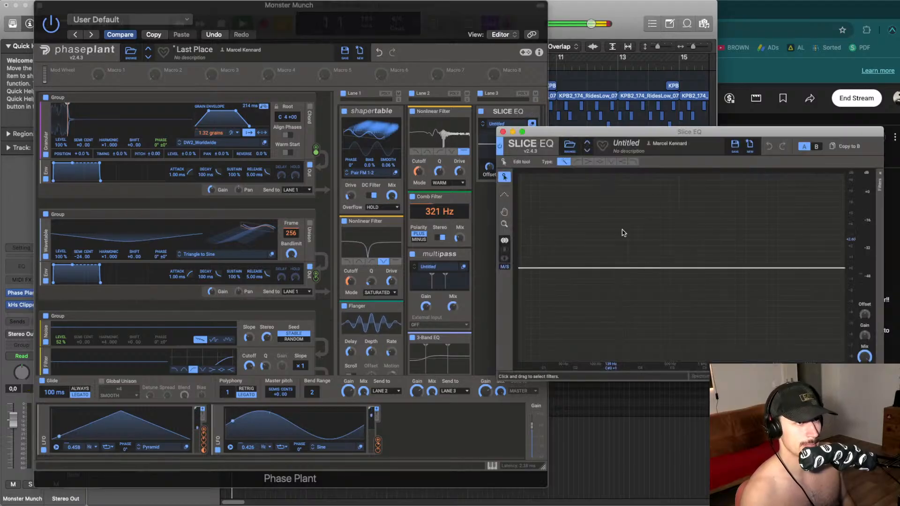
left_click_drag(641, 269, 552, 286)
left_click_drag(552, 284, 548, 290)
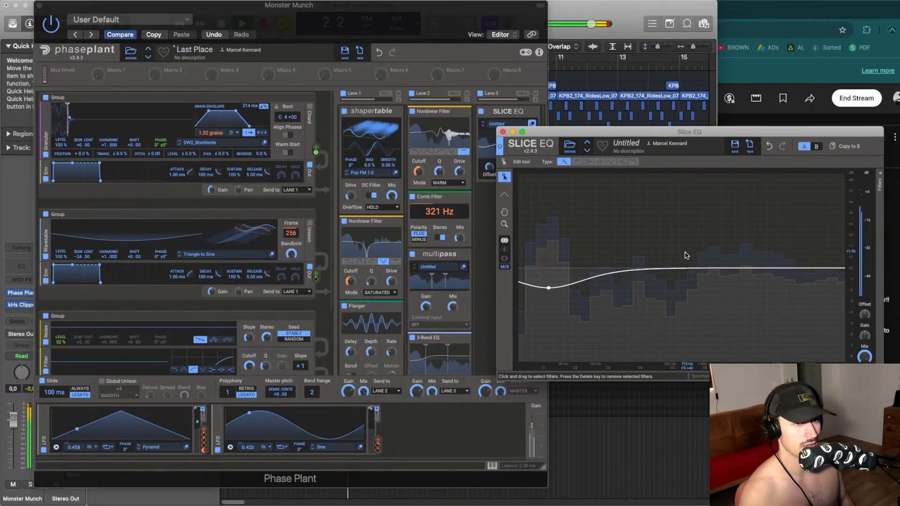
Shape a gentle midrange boost in the Slice EQ curve and add a slight high-shelf boost
left_click_drag(686, 257, 666, 258)
scroll(670, 258, "up", 10)
scroll(669, 259, "down", 8)
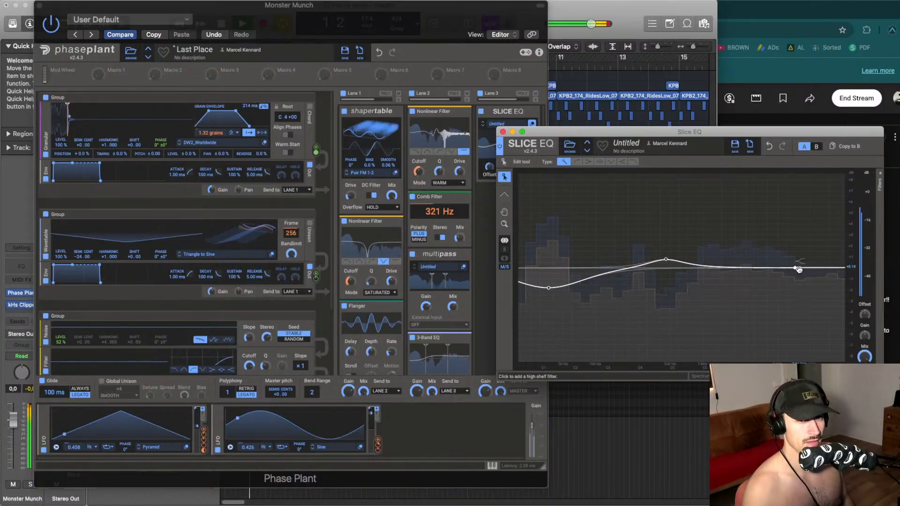
left_click_drag(797, 268, 774, 263)
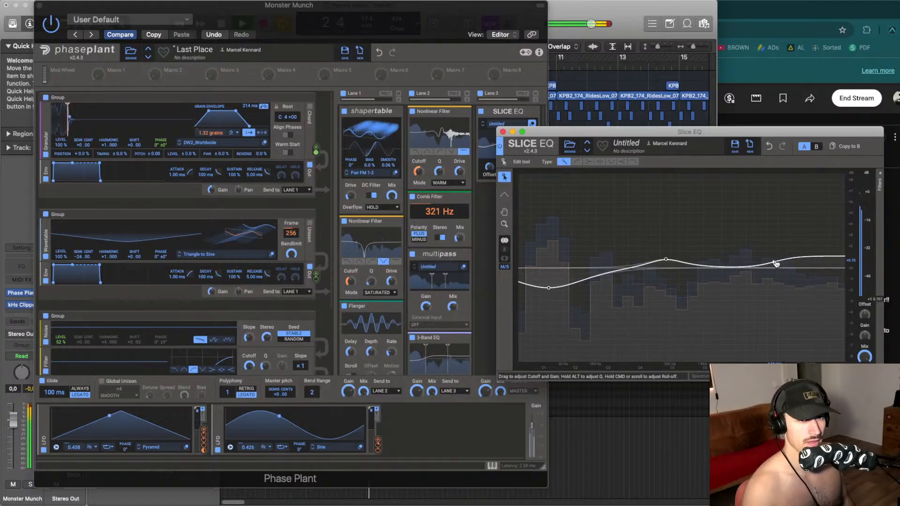
left_click_drag(666, 261, 666, 258)
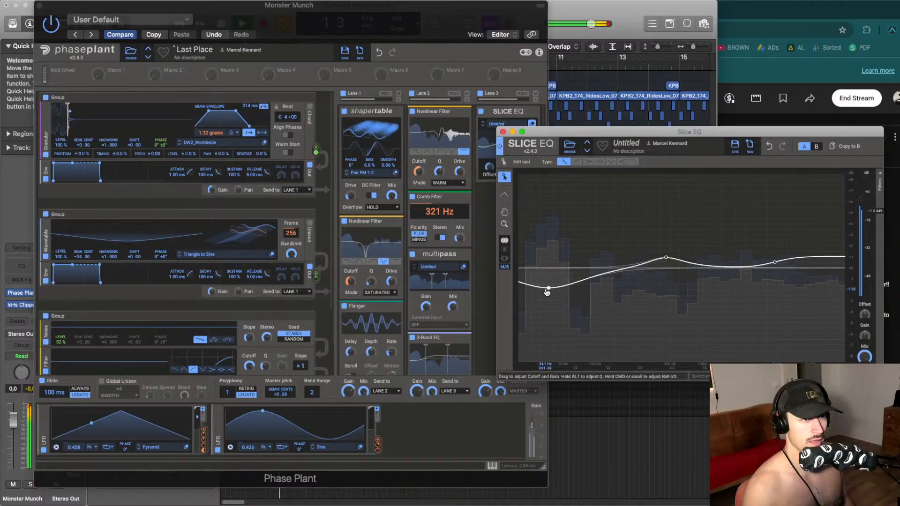
Close the Slice EQ editor and save the patch, overwriting the Last Place preset
left_click(503, 132)
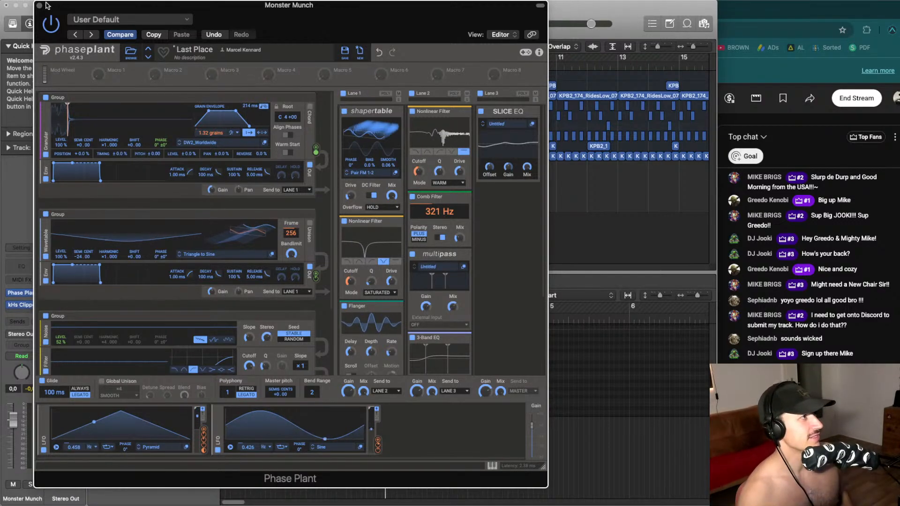
left_click(345, 50)
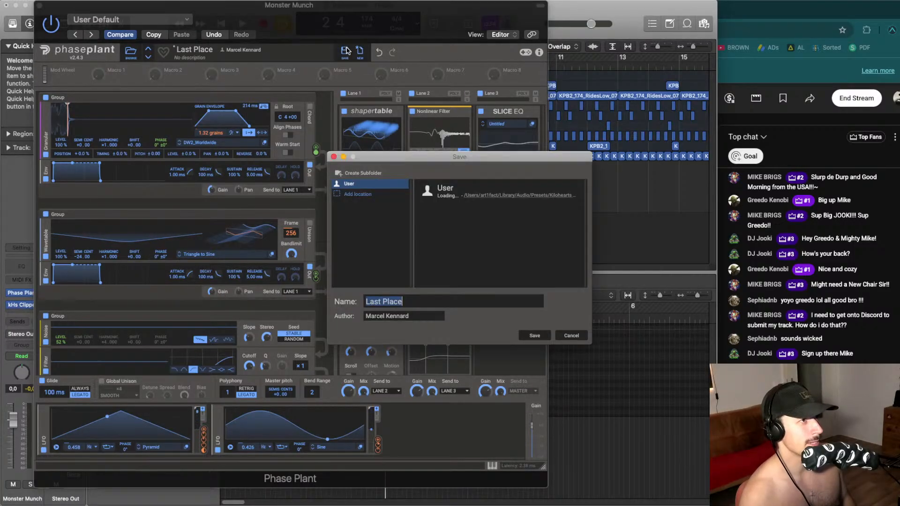
left_click(536, 335)
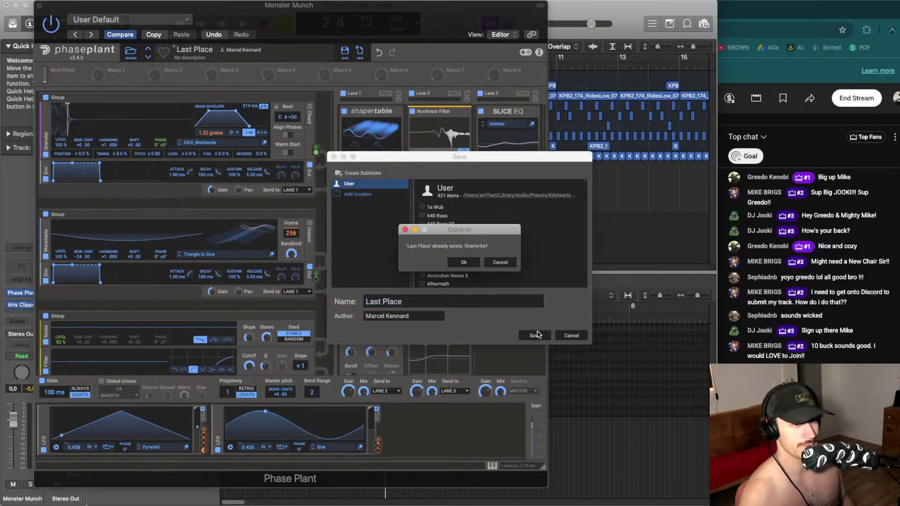
left_click(472, 266)
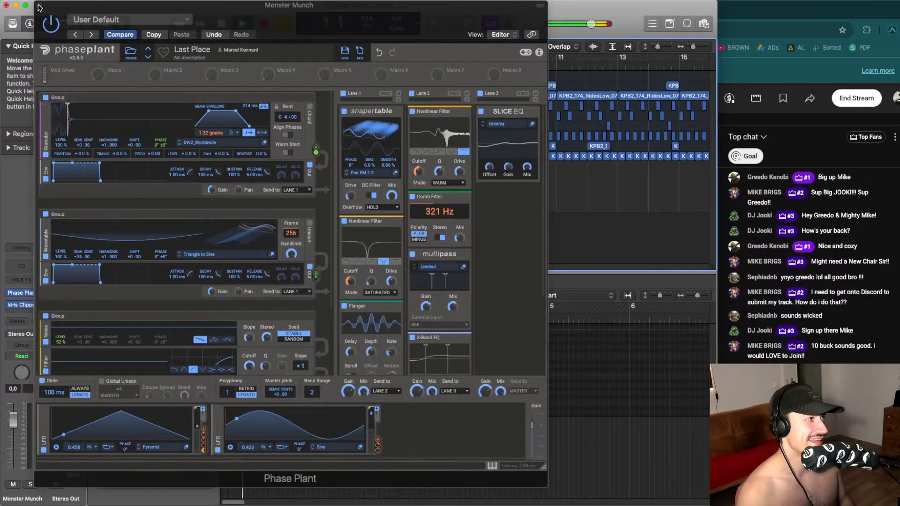
Close the synth window and delete the Monster Munch MIDI region from track 10
left_click(39, 7)
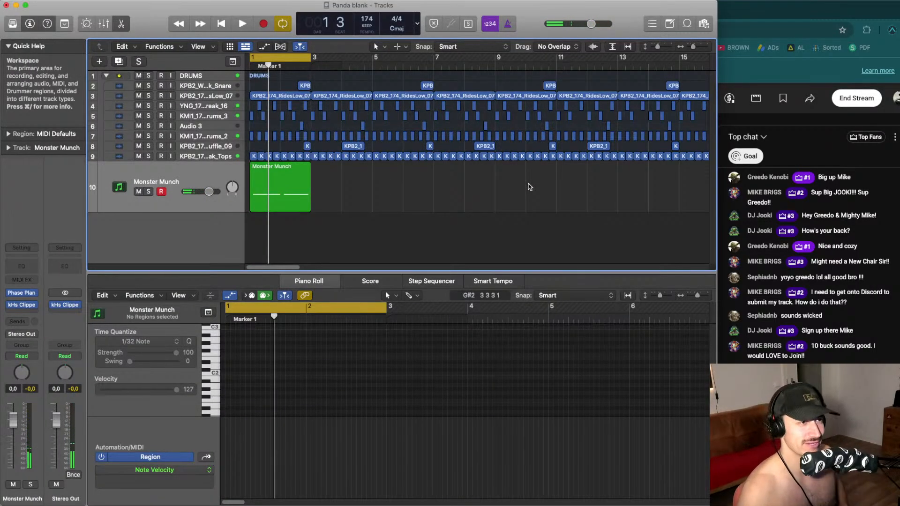
left_click(285, 188)
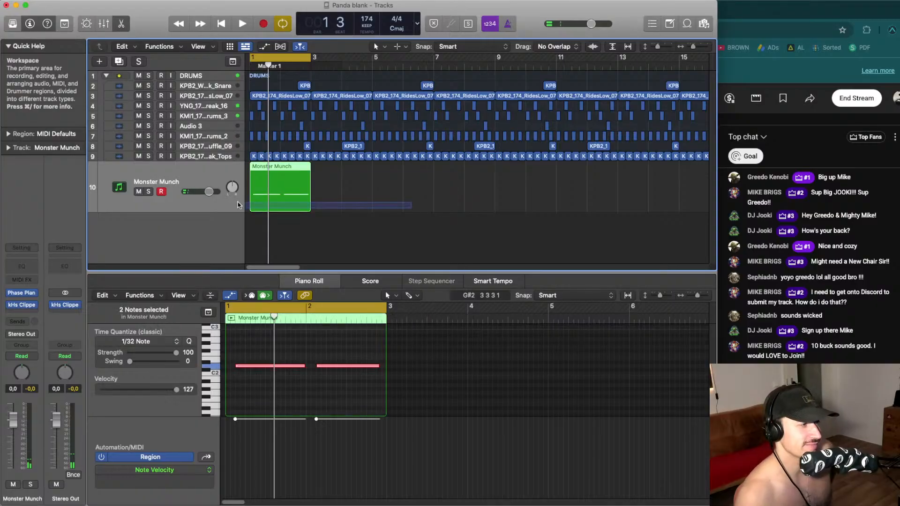
left_click(212, 159)
left_click(211, 178)
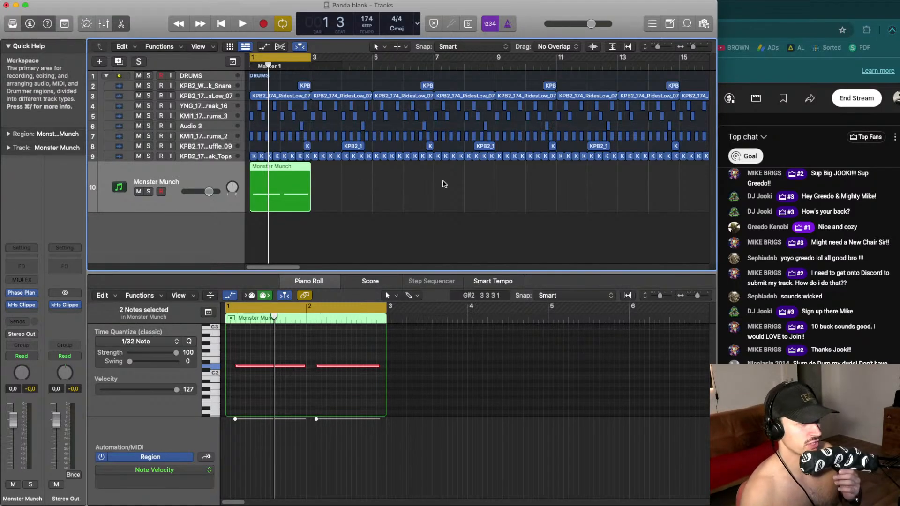
key("BackSpace")
key("super+z")
key("BackSpace")
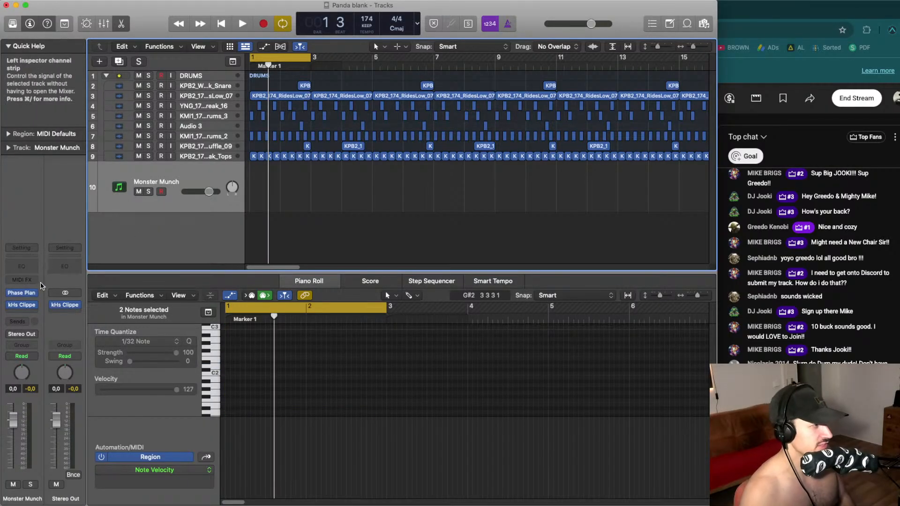
Open the Monster Munch track's Phase Plant synth and recall its default setting to start a blank patch
left_click(22, 293)
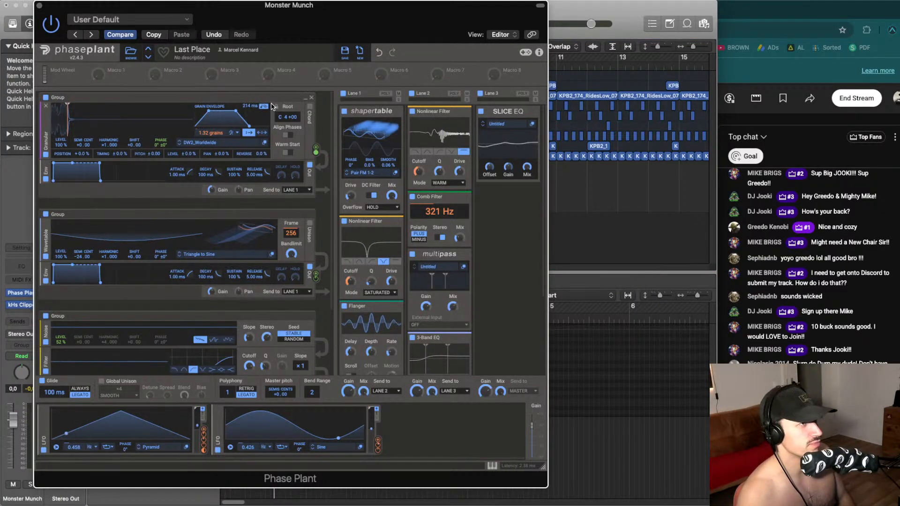
left_click(94, 19)
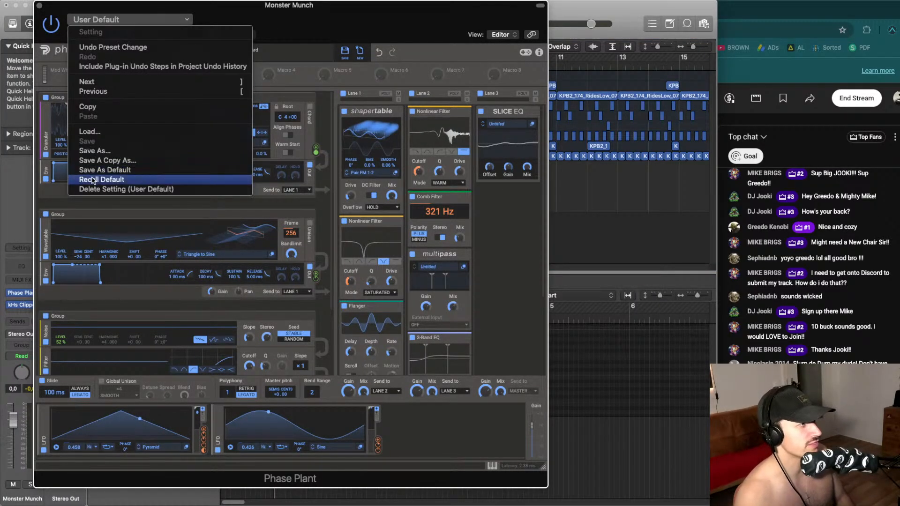
left_click(99, 179)
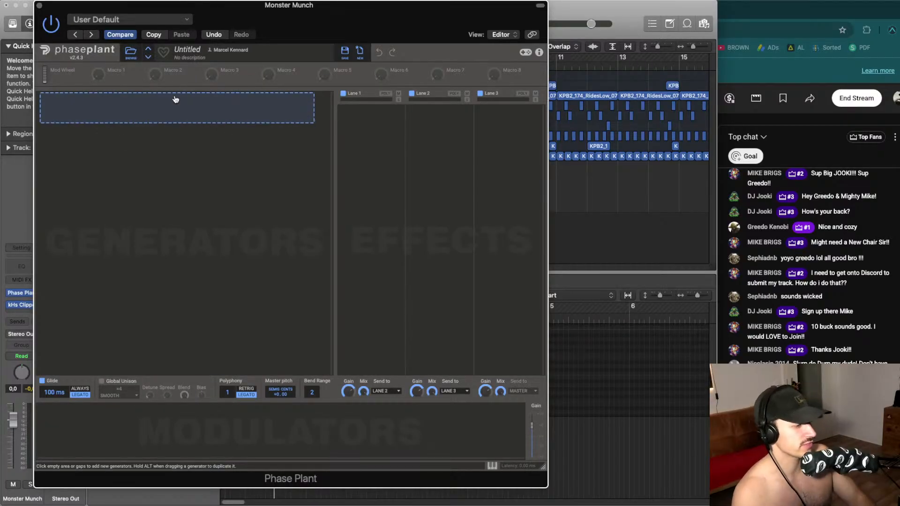
left_click(171, 115)
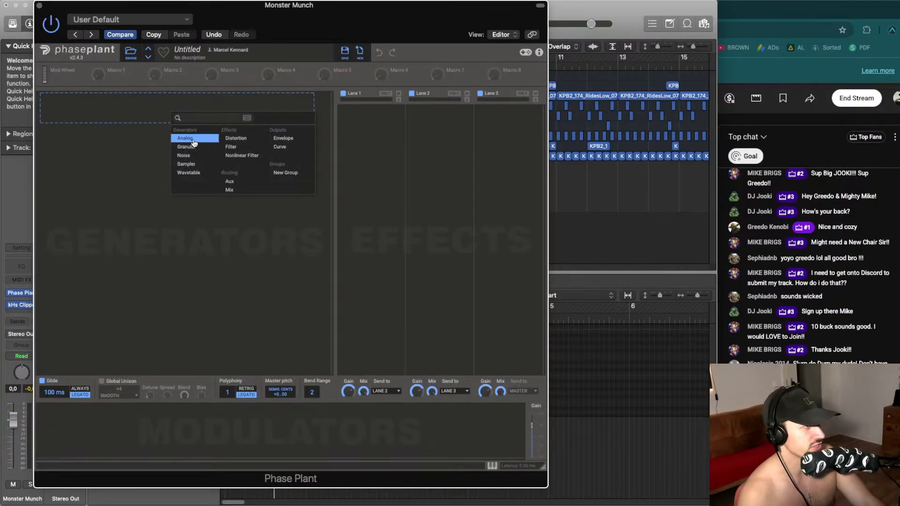
left_click(192, 138)
left_click(257, 138)
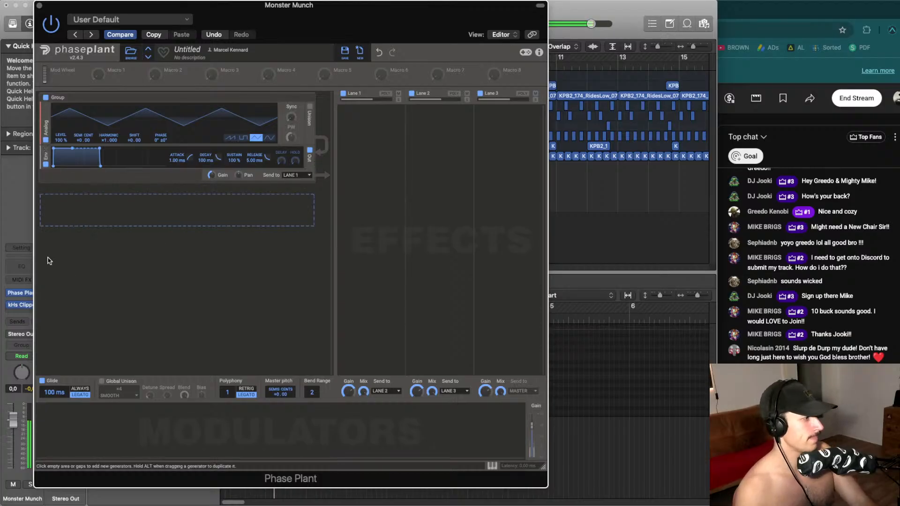
left_click(39, 5)
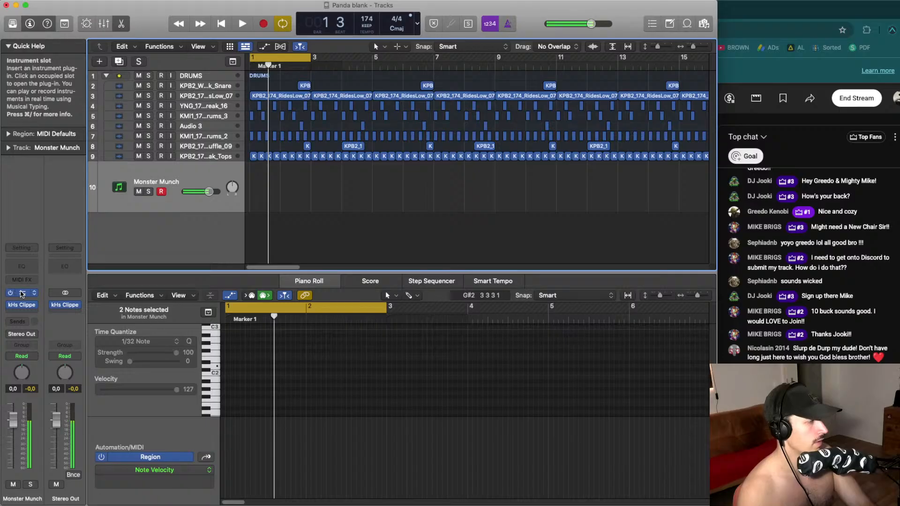
left_click(22, 294)
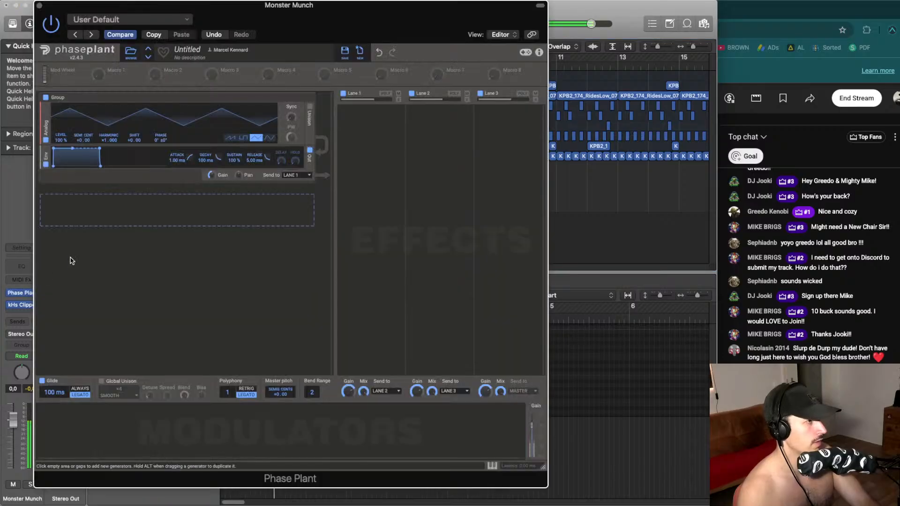
left_click(230, 137)
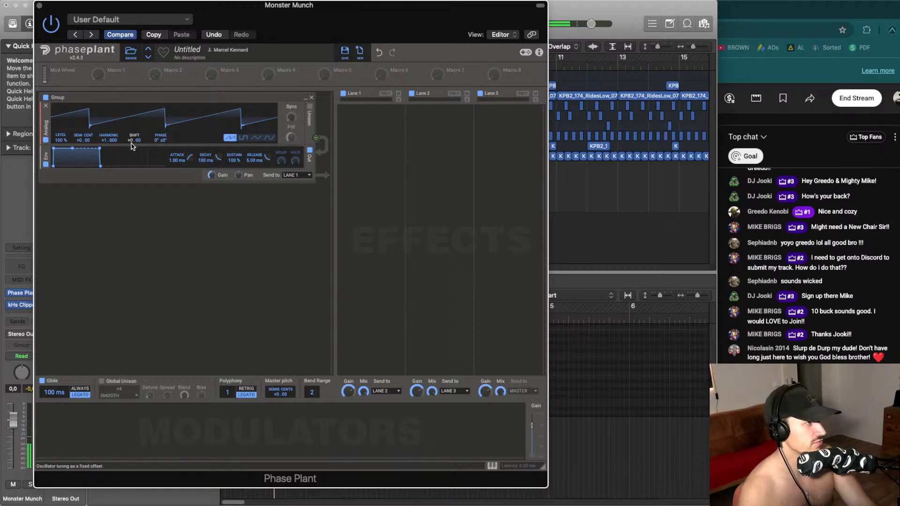
left_click(311, 98)
Add a Wavetable generator and browse its factory wavetables to the Modulators folder
left_click(237, 124)
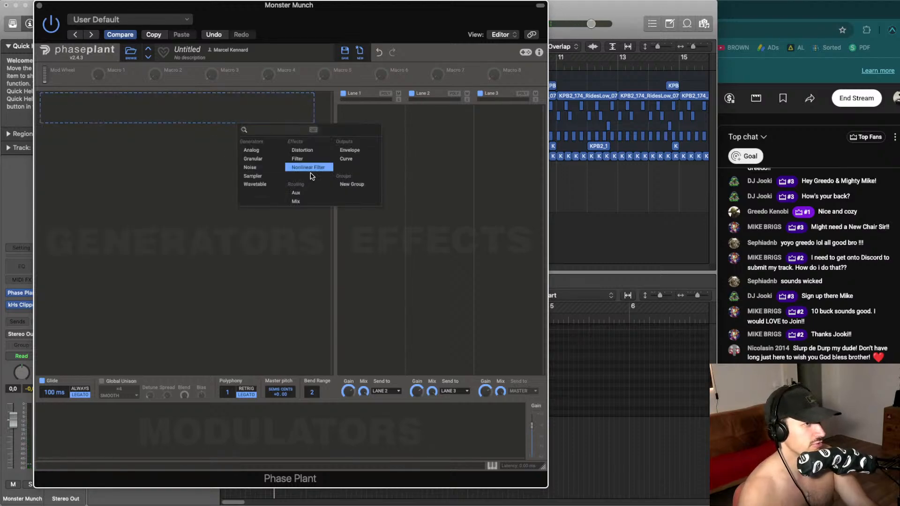
left_click(255, 184)
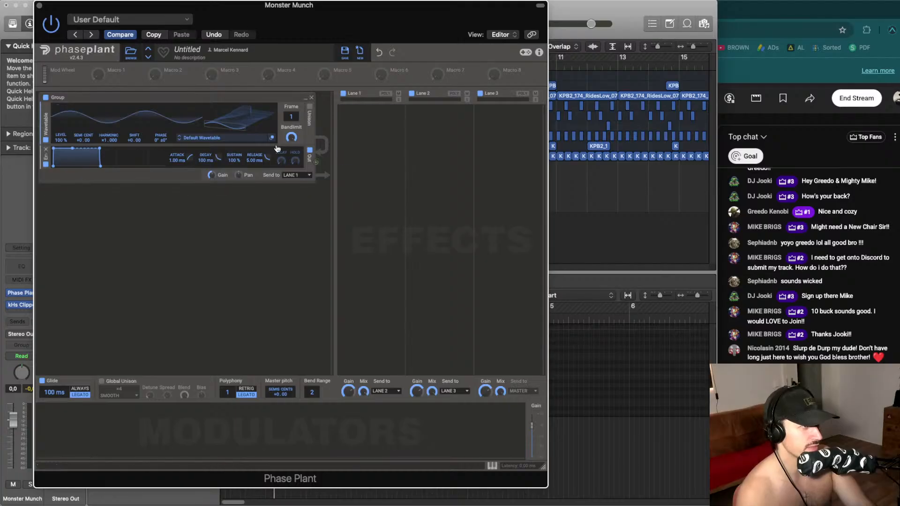
left_click(244, 137)
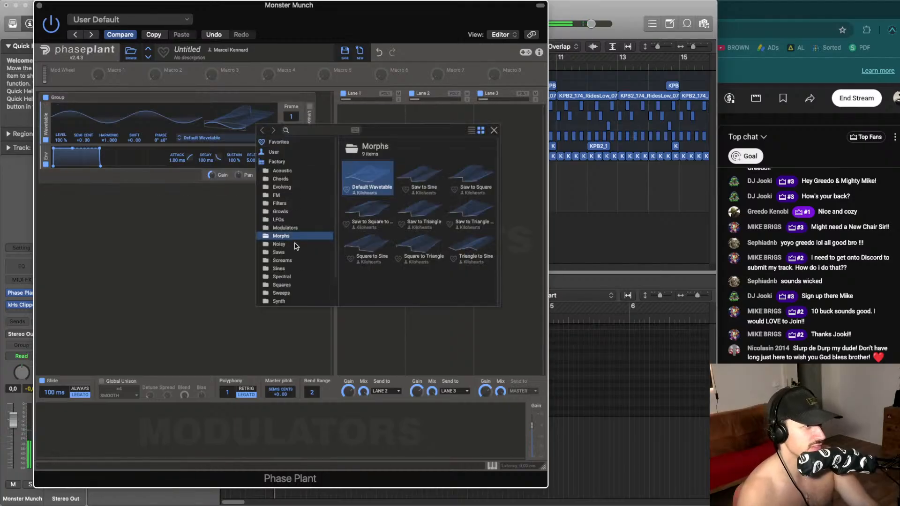
left_click(297, 244)
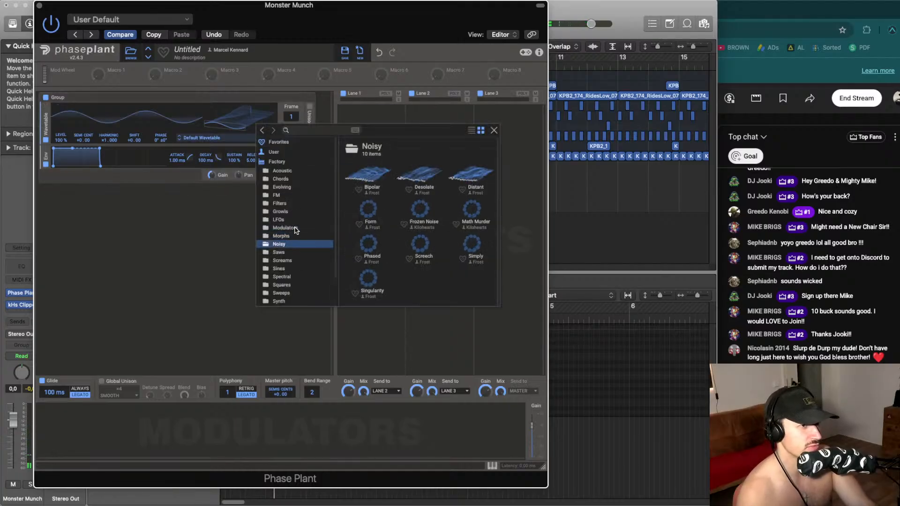
left_click(296, 230)
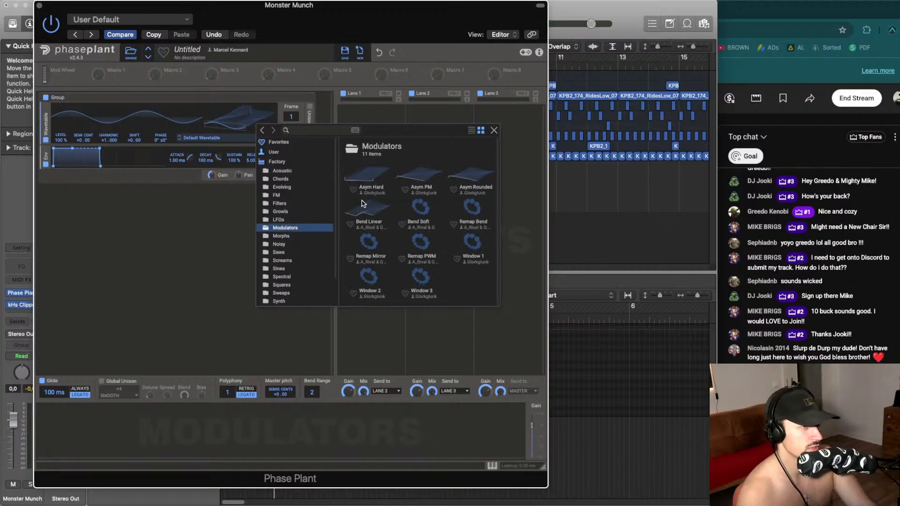
Audition the Bend Soft, Bend Linear, Remap PWM and Asym Hard wavetables, moving Asym Hard to frame 96
left_click(406, 203)
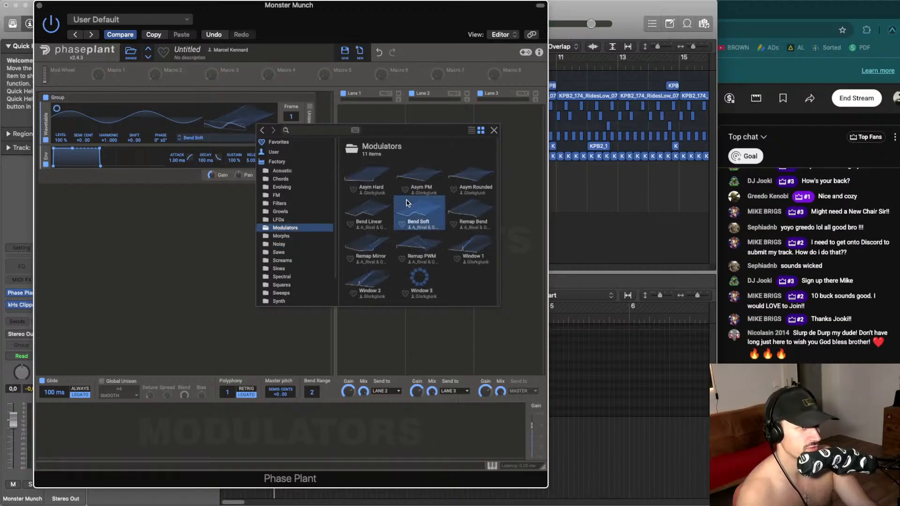
left_click(368, 211)
left_click(411, 246)
left_click(366, 208)
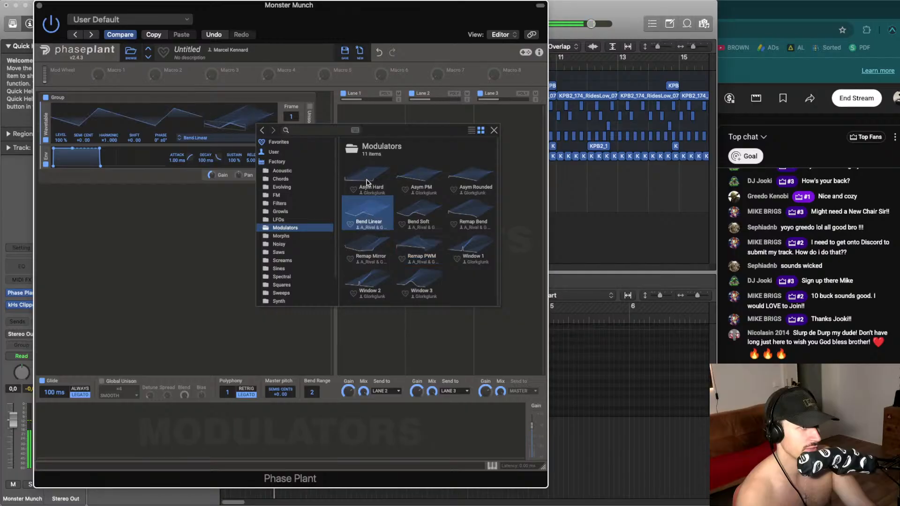
left_click(369, 184)
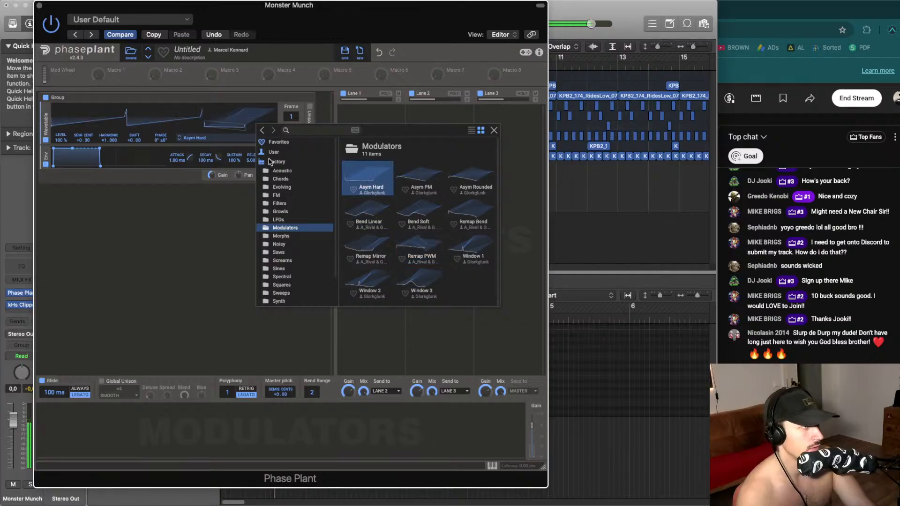
left_click_drag(234, 126, 235, 100)
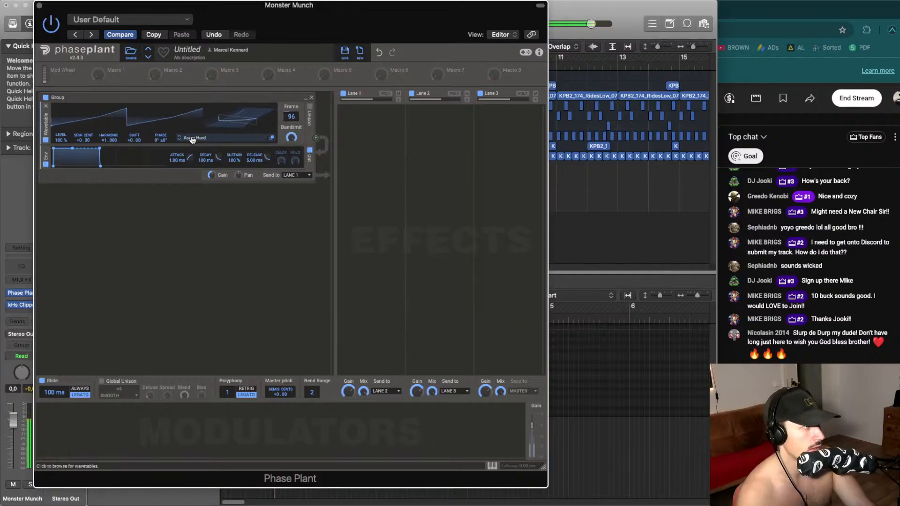
Try the Bend Linear and Remap Mirror wavetables, sweeping through the frames to hear each one
left_click(243, 139)
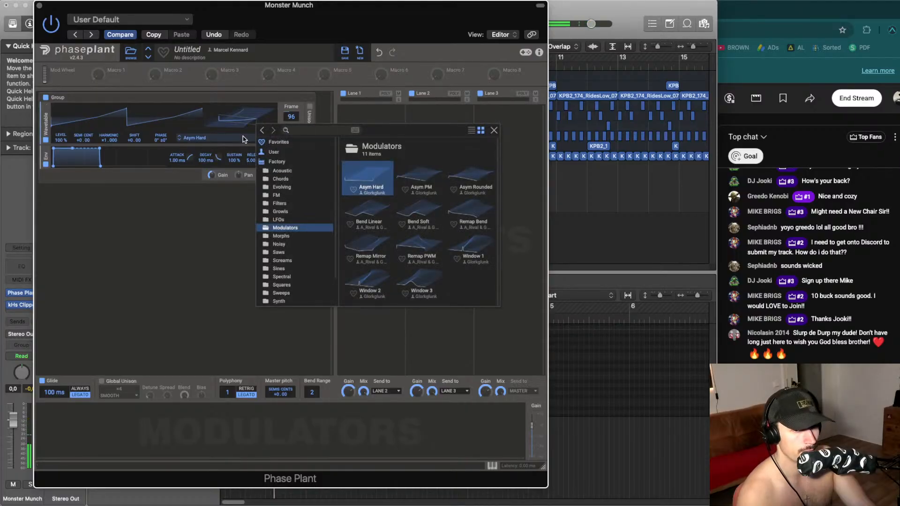
double_click(359, 214)
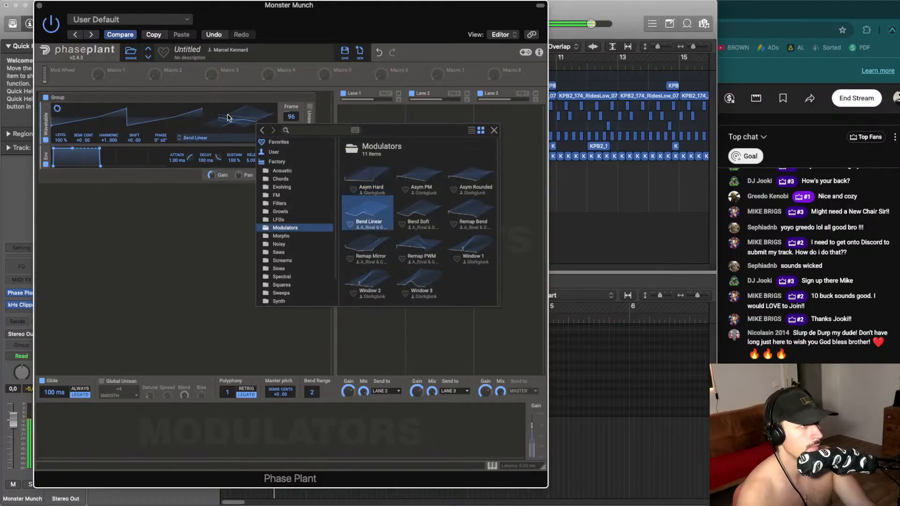
left_click(252, 139)
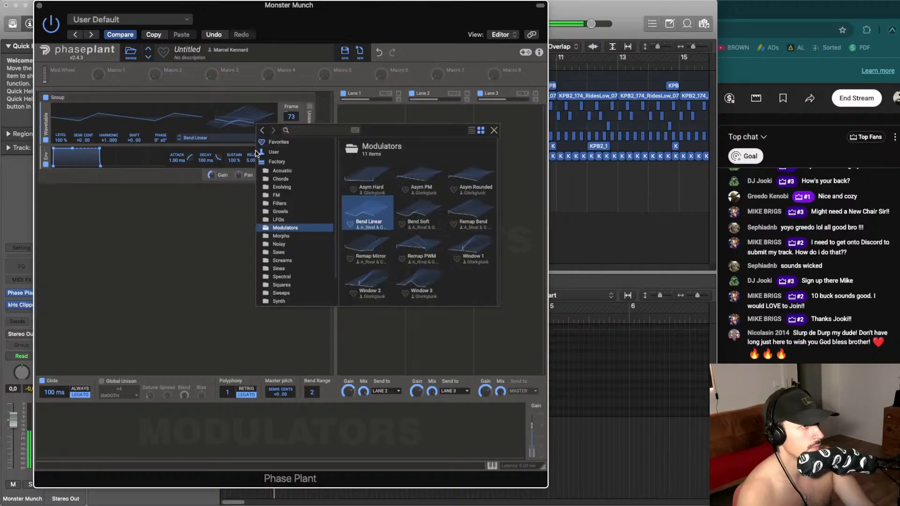
left_click(365, 252)
left_click(243, 128)
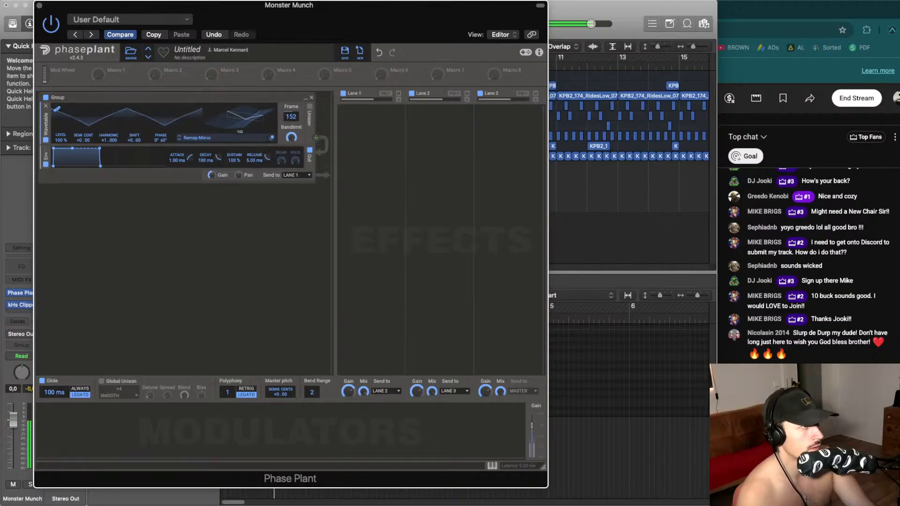
Load the Window 1 wavetable at frame 1 and tune the oscillator to -12 semitones
left_click(241, 142)
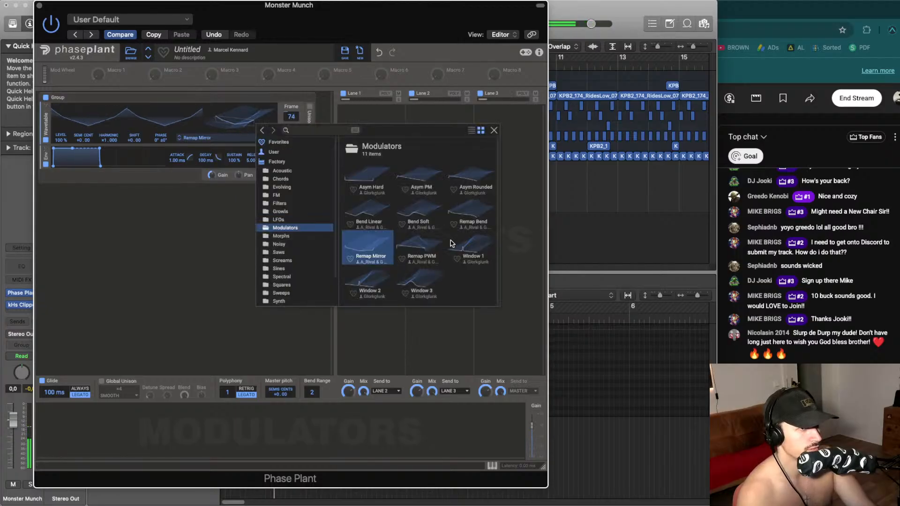
left_click(468, 245)
left_click(247, 135)
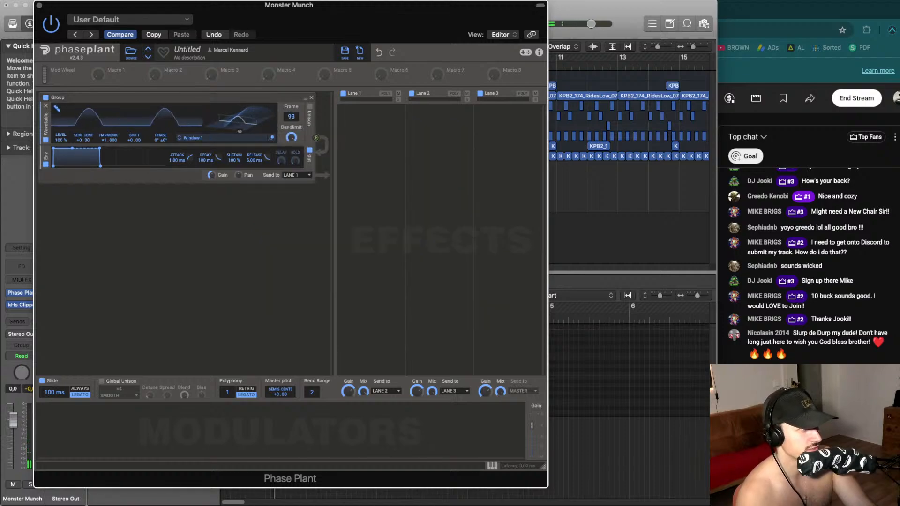
mouse_move(240, 119)
left_mouse_down()
mouse_move(240, 100)
mouse_move(239, 136)
left_mouse_up()
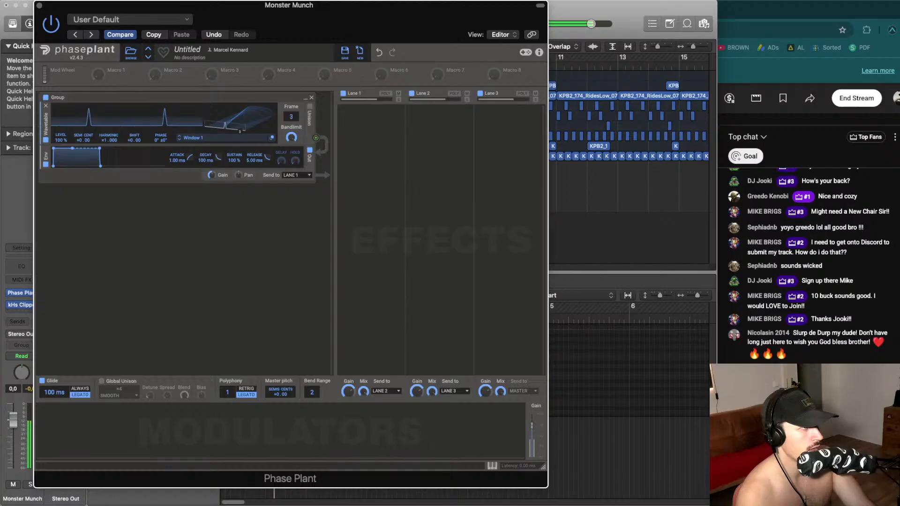
left_click_drag(291, 116, 290, 120)
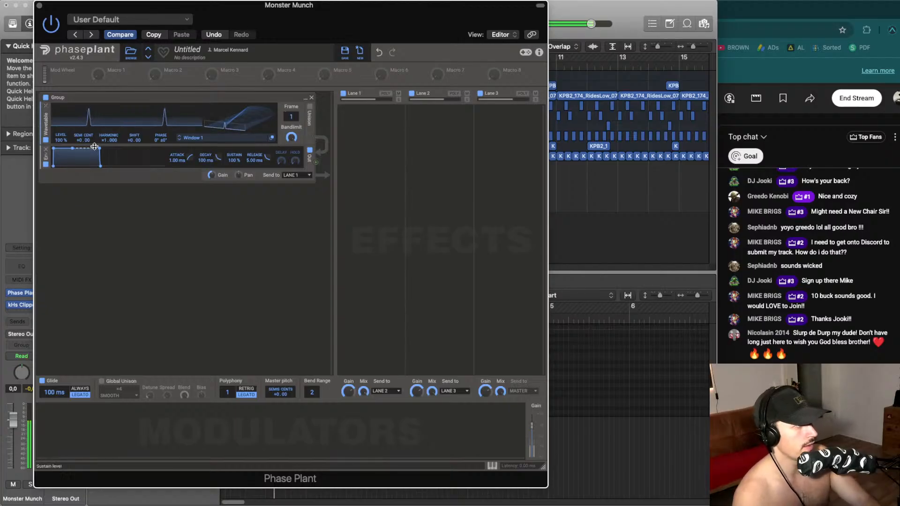
left_click_drag(79, 140, 79, 150)
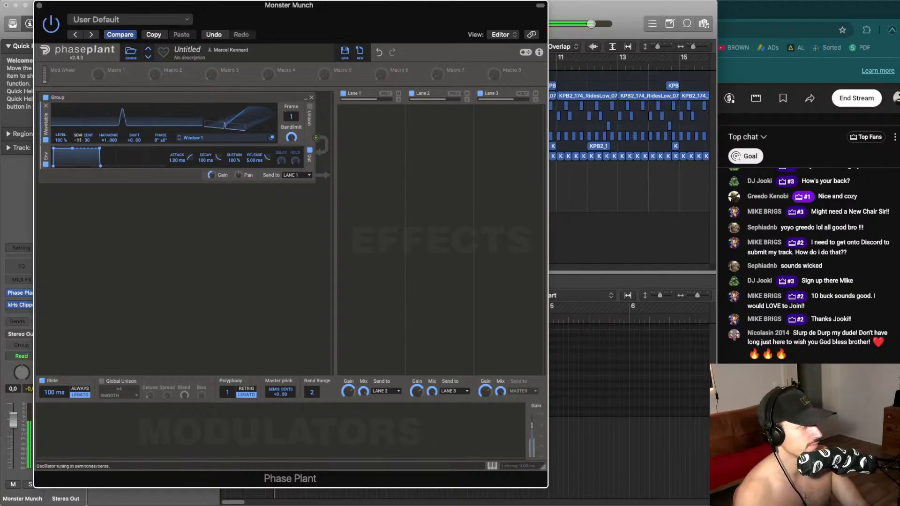
Add an LFO with the Ramp Down shape, bend it into a concave decay and set its rate to 0.813 Hz
left_click(86, 438)
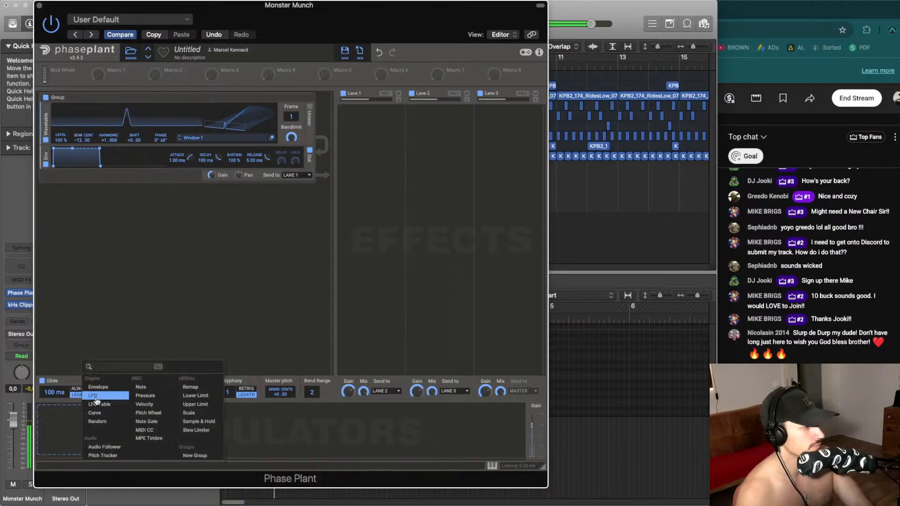
left_click(103, 397)
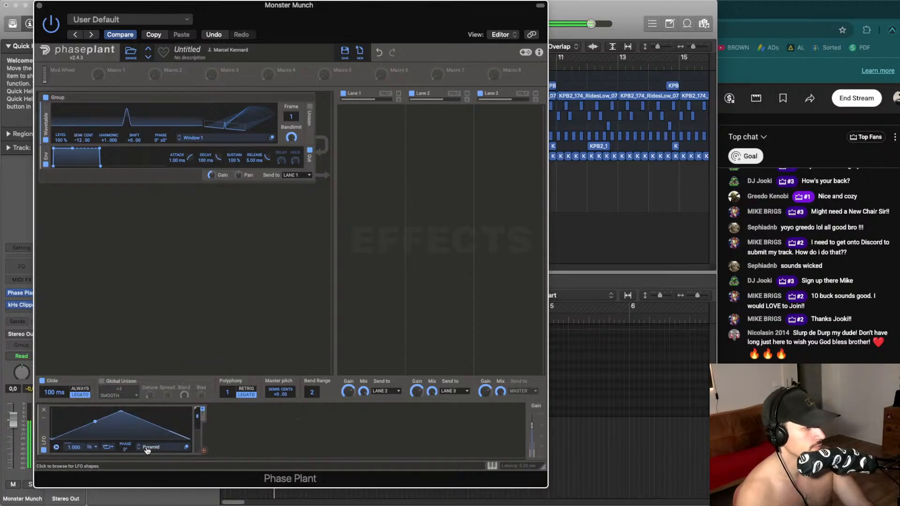
left_click(147, 448)
left_click(335, 362)
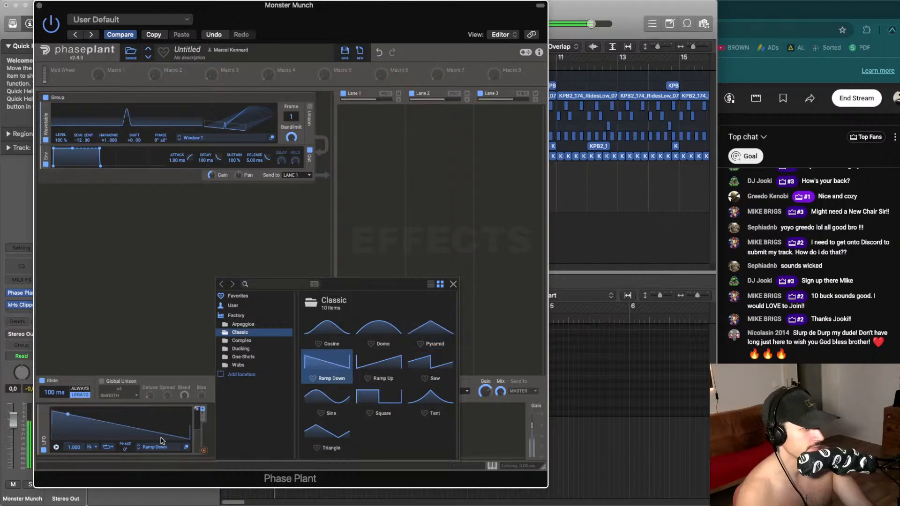
left_click(100, 443)
left_click_drag(81, 447, 127, 432)
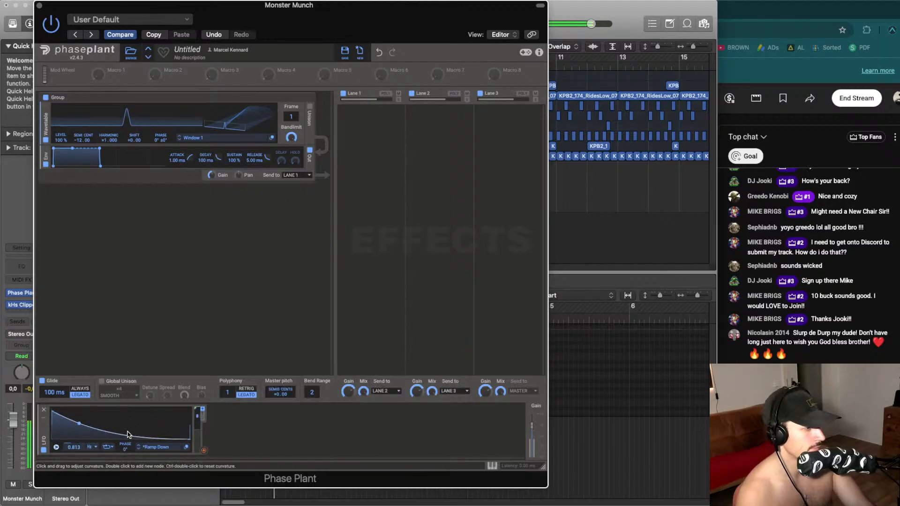
Modulate the Window 1 oscillator's frame with the LFO and set the frame to 87
left_click(203, 450)
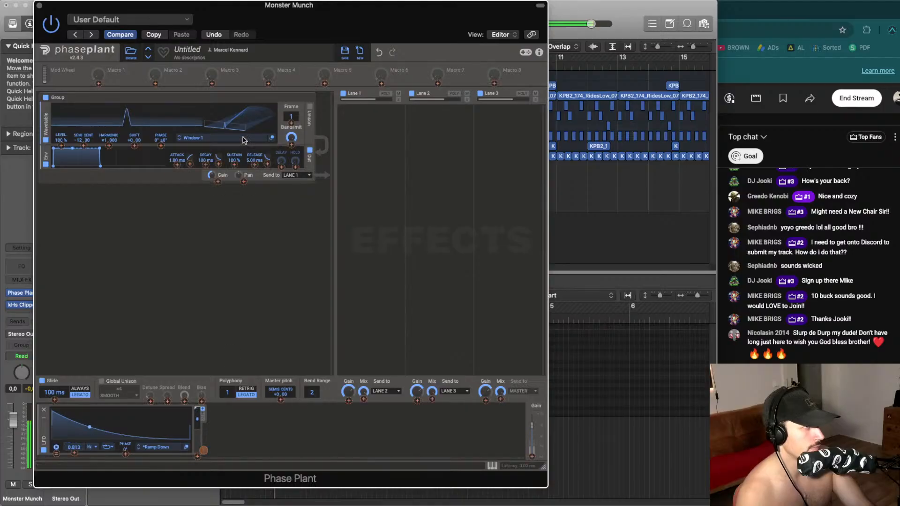
left_click(291, 123)
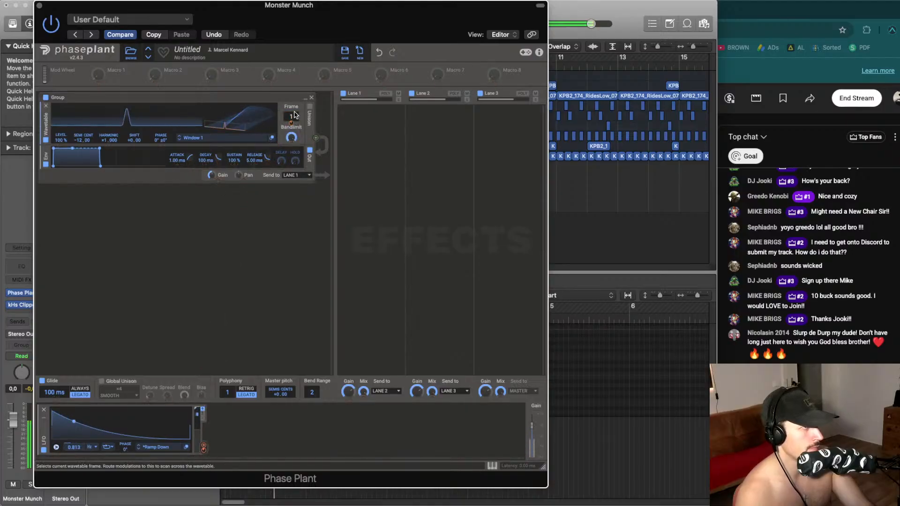
left_click_drag(291, 123, 291, 146)
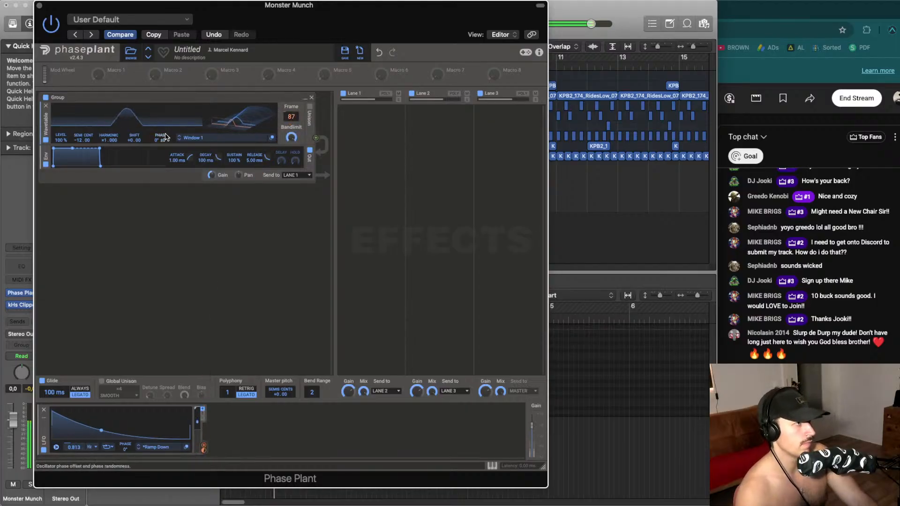
Add a second wavetable oscillator to the group and load the Window 1 wavetable from the Modulators category
left_click(153, 148)
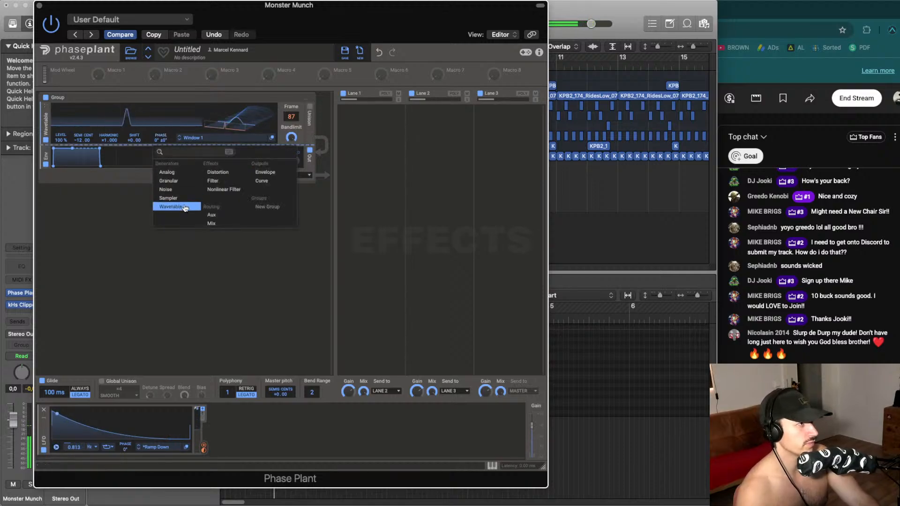
left_click(185, 207)
left_click(210, 183)
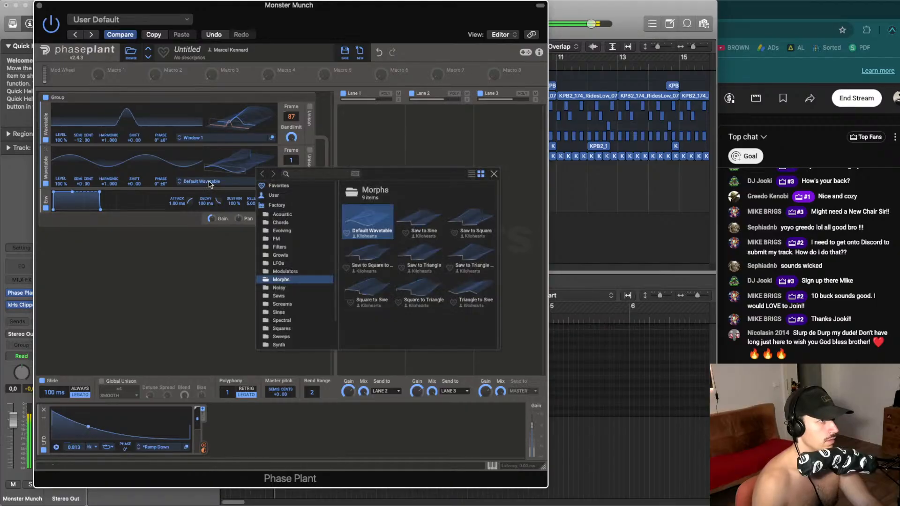
left_click(285, 272)
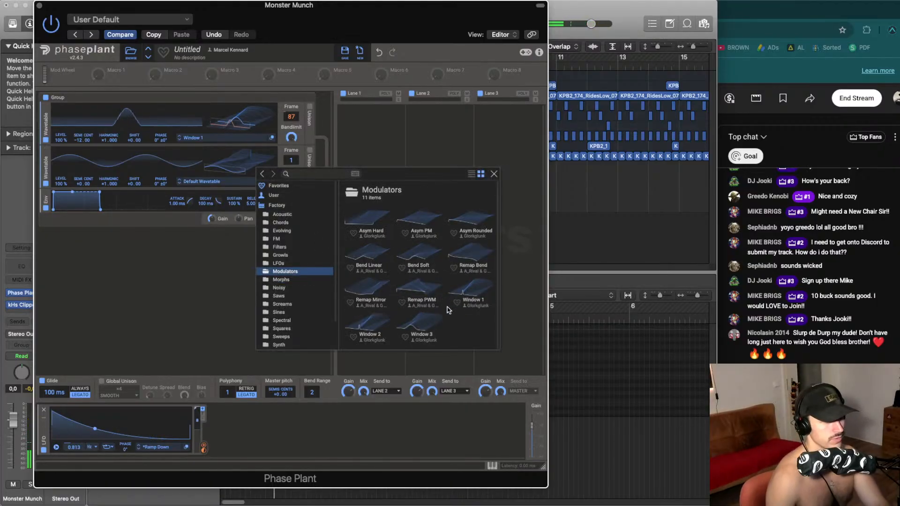
left_click(466, 293)
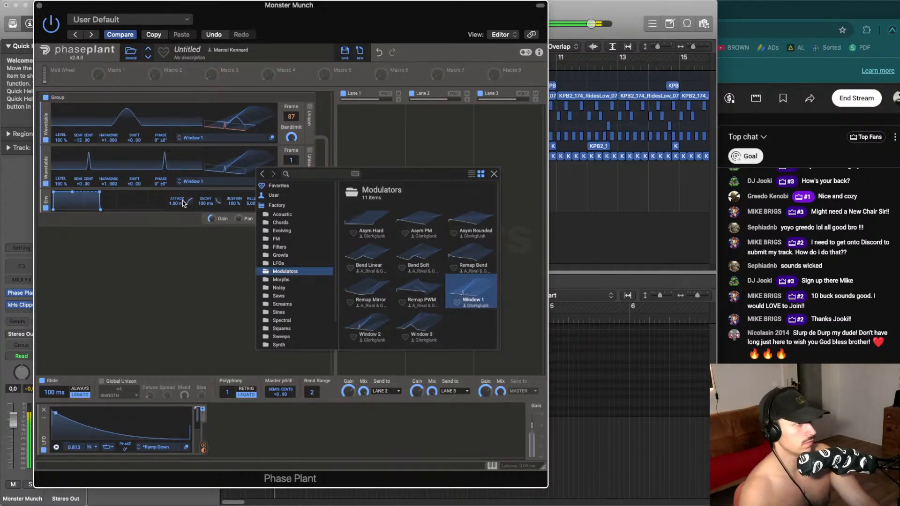
Tune the second oscillator to -5 semitones and modulate its frame with the LFO, setting the frame to 88
left_click(73, 180)
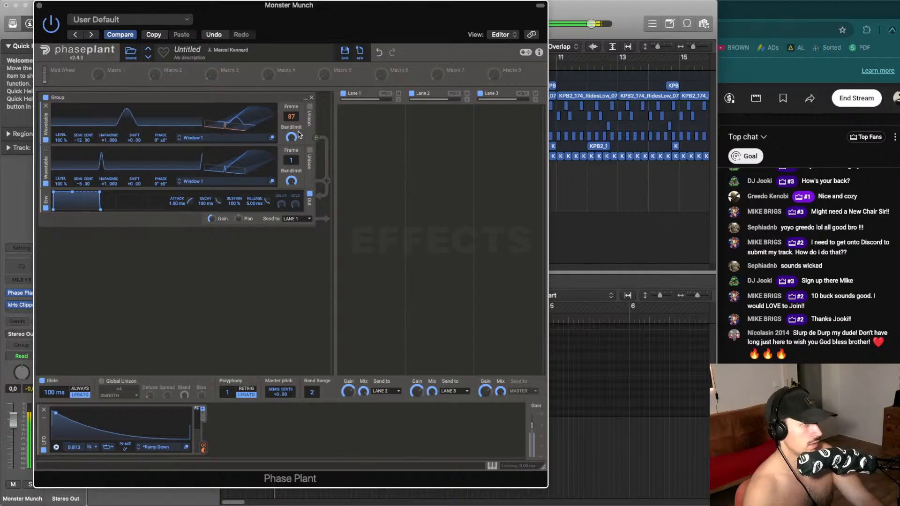
mouse_move(203, 448)
left_mouse_down()
mouse_move(295, 197)
mouse_move(294, 161)
left_mouse_up()
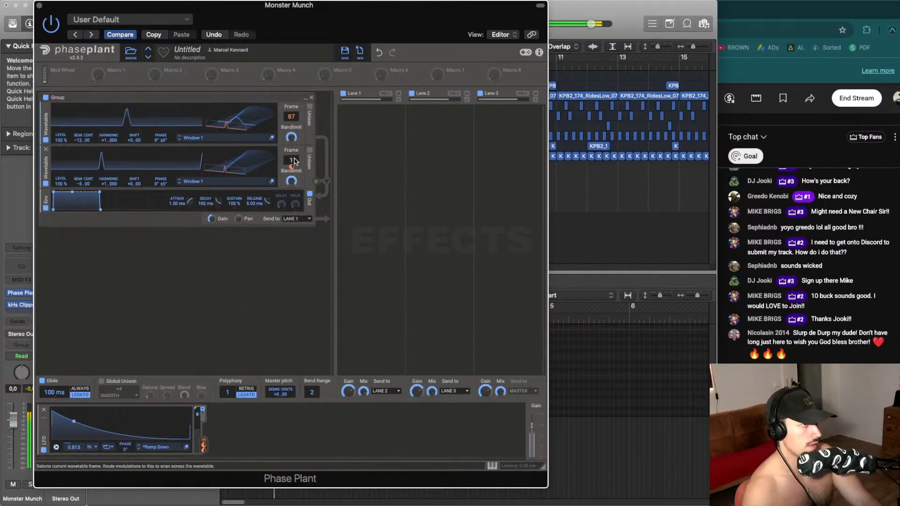
mouse_move(291, 167)
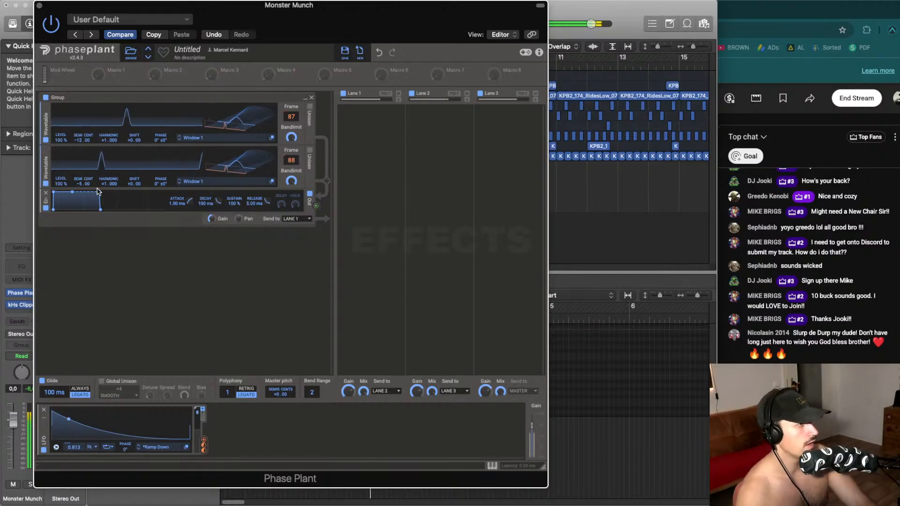
Add a third wavetable oscillator, browse the factory wavetable categories and load Window 1 from Modulators
left_click(98, 190)
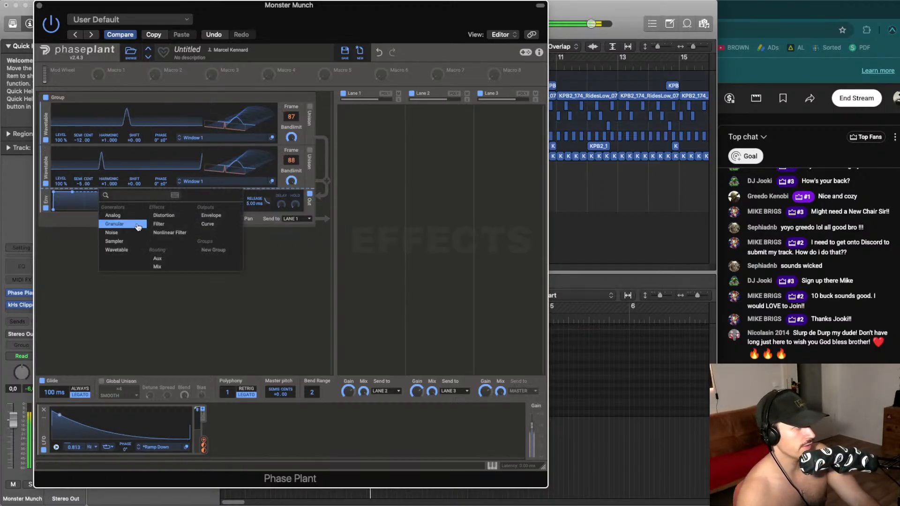
left_click(117, 249)
left_click(201, 225)
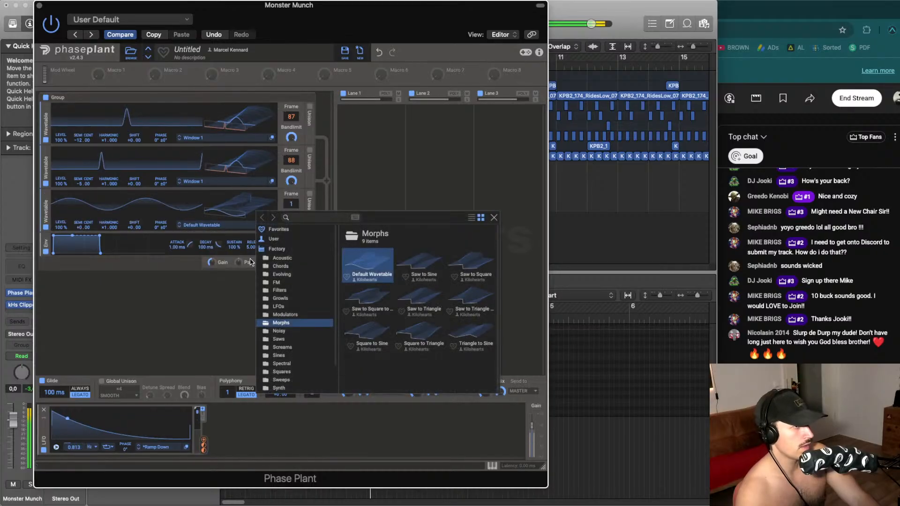
left_click(296, 332)
left_click(295, 339)
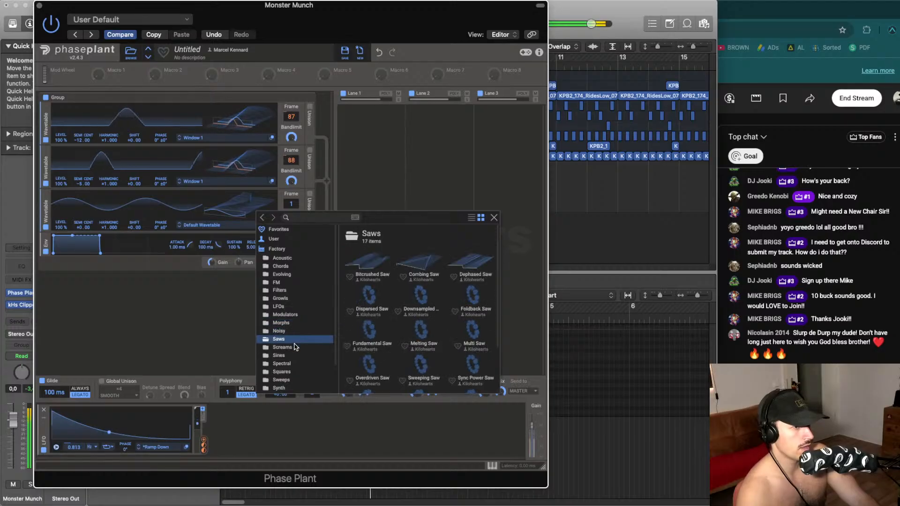
left_click(295, 347)
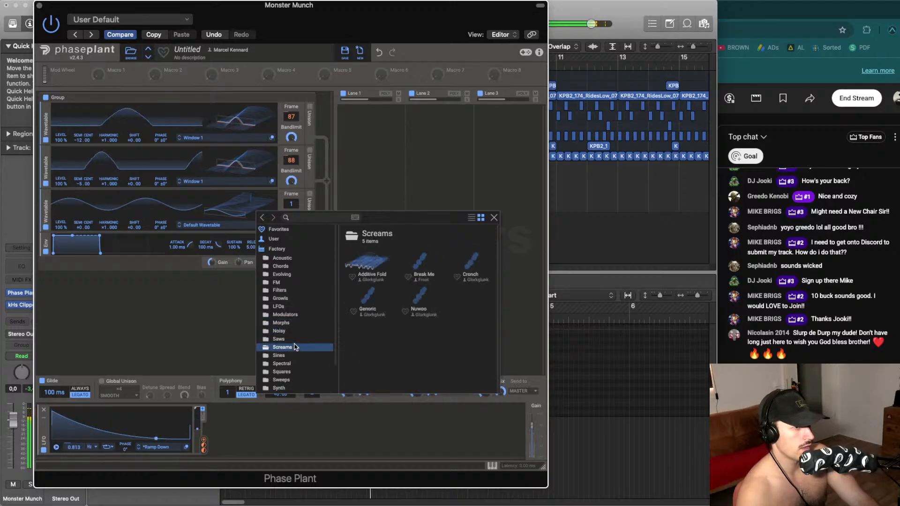
left_click(293, 356)
left_click(293, 364)
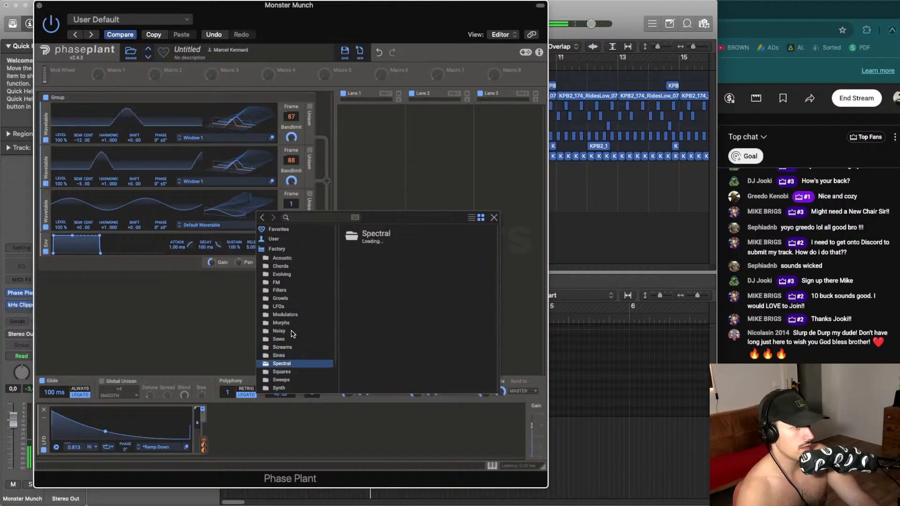
left_click(293, 331)
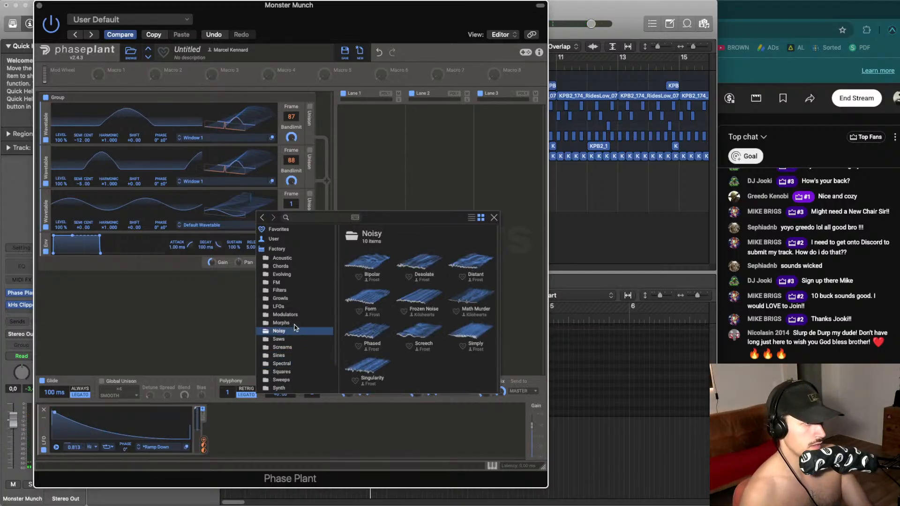
left_click(296, 323)
left_click(296, 315)
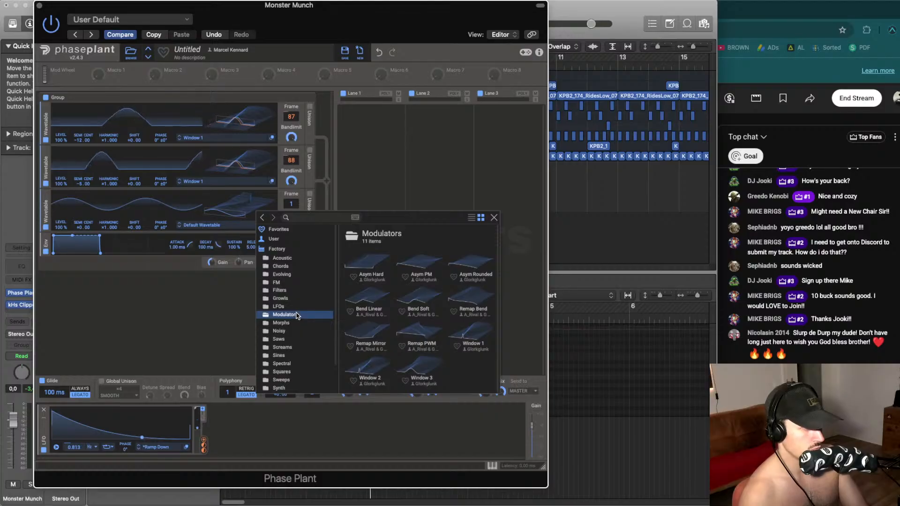
left_click(480, 335)
left_click(157, 268)
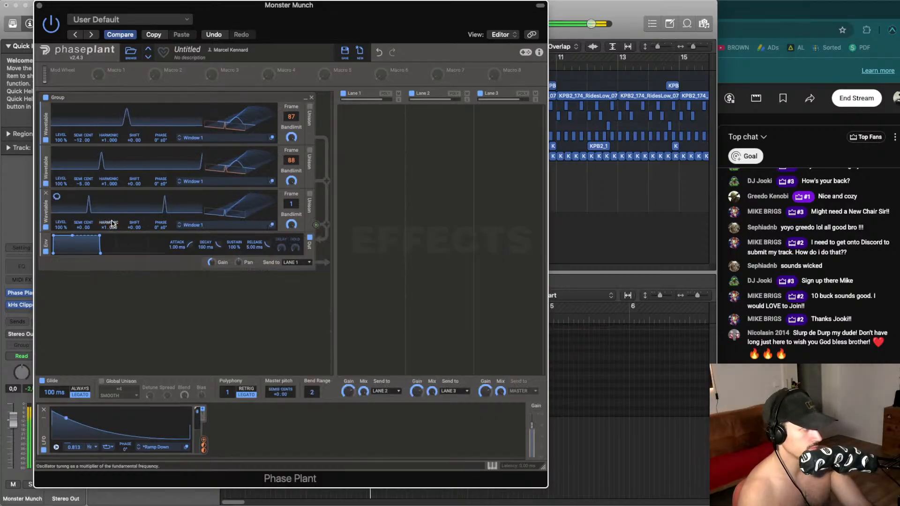
Tune the third oscillator to +3 semitones and modulate its frame with the LFO, setting the frame to 92
left_click_drag(81, 227, 81, 190)
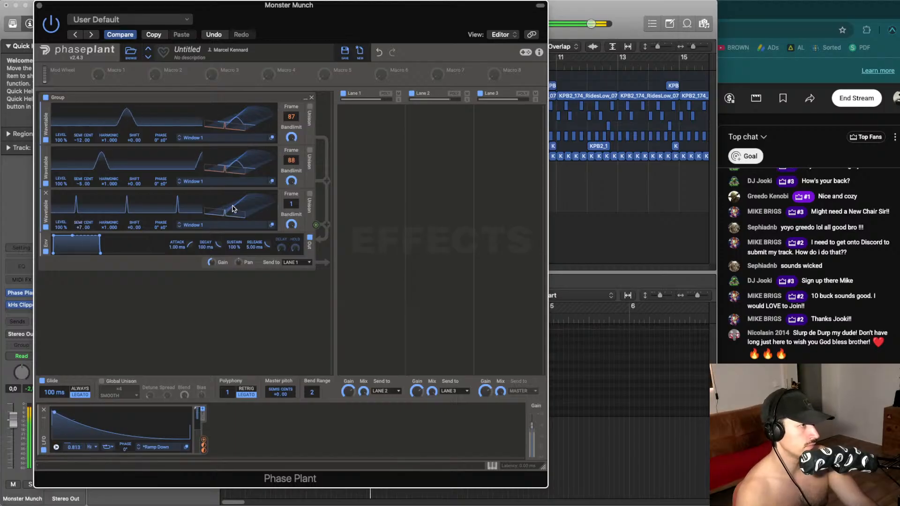
left_click_drag(203, 441, 293, 199)
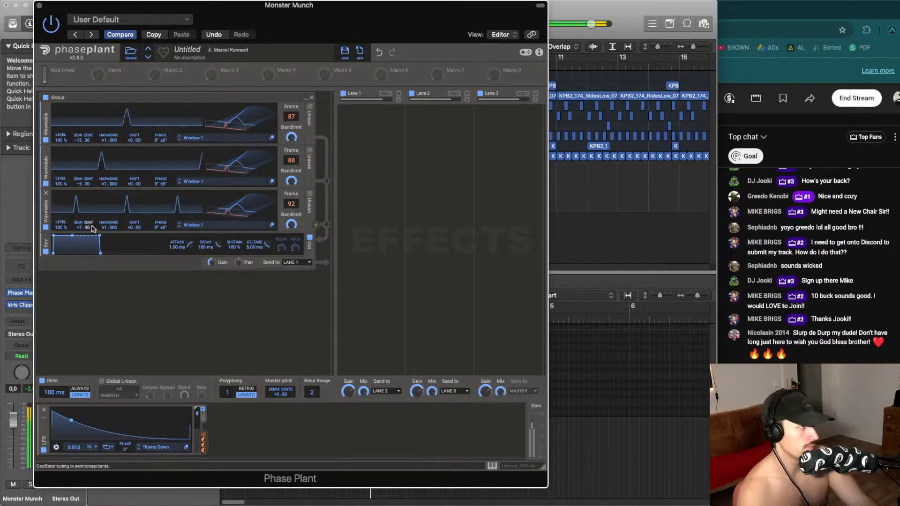
left_click_drag(81, 225, 80, 219)
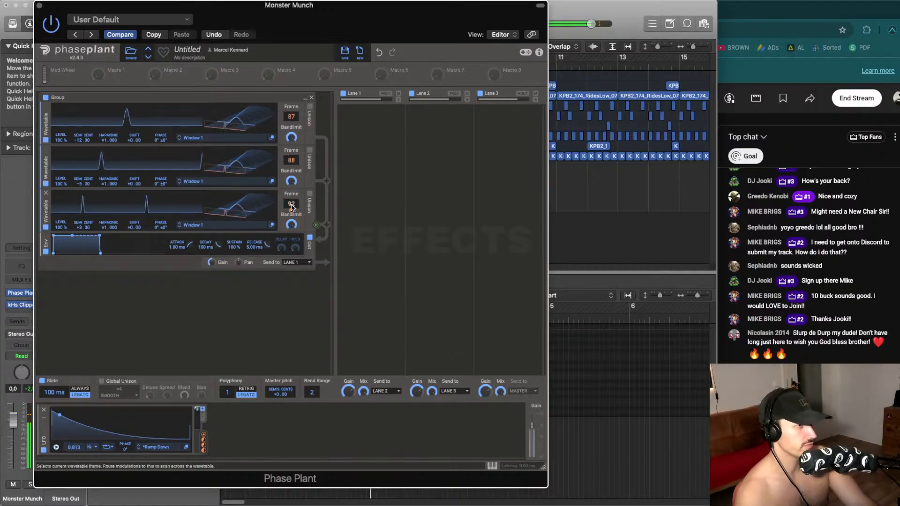
Set the wavetable frames to 86 on the first oscillator, 85 on the second and 84 on the third
left_click_drag(291, 204, 291, 202)
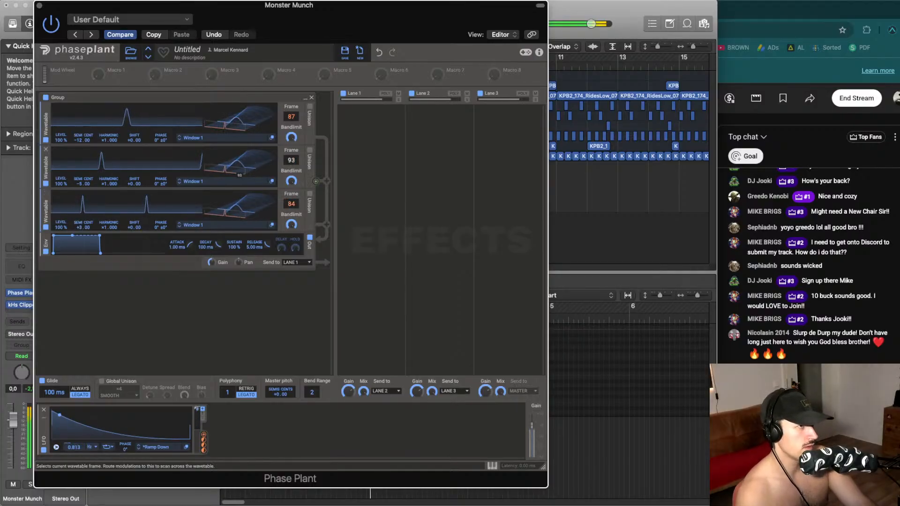
left_click_drag(291, 160, 291, 158)
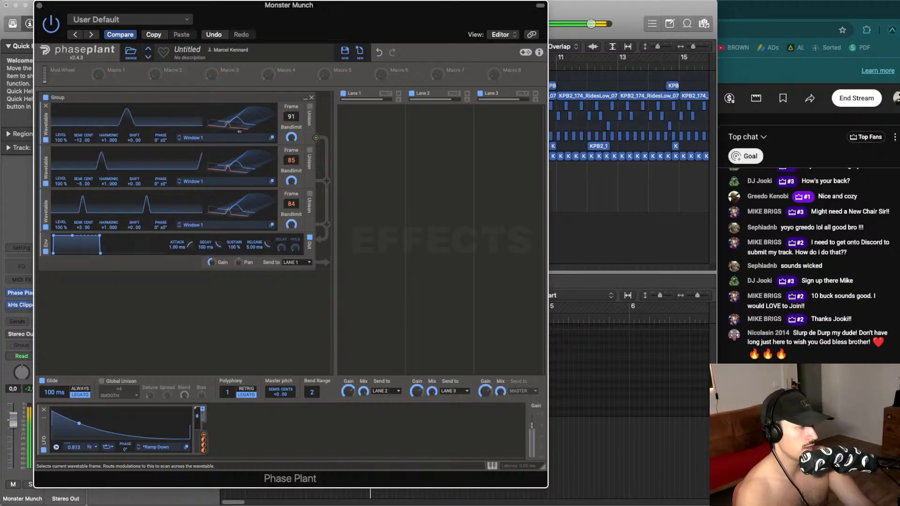
left_click_drag(291, 116, 291, 121)
left_click_drag(89, 185, 89, 178)
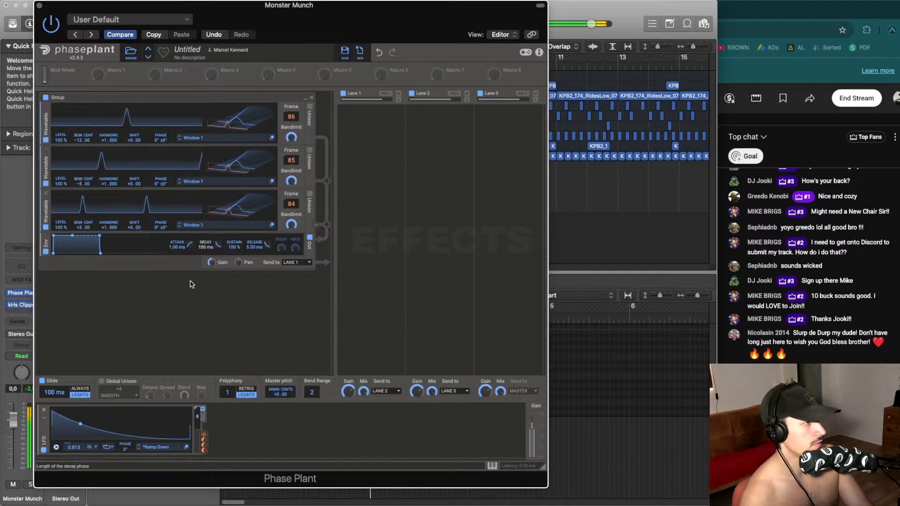
Set the envelope to 10 ms attack and 100 ms release, and give the LFO curve a short rise before its decay
double_click(181, 244)
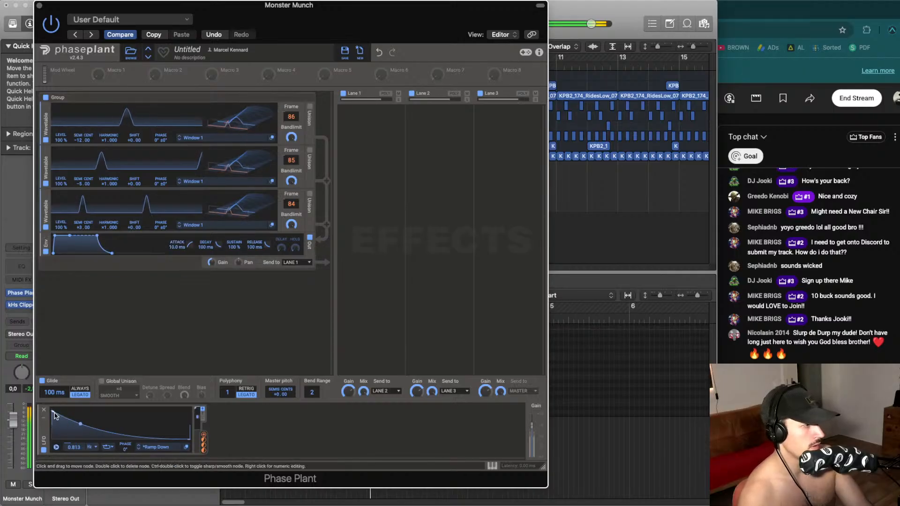
left_click_drag(53, 412, 75, 403)
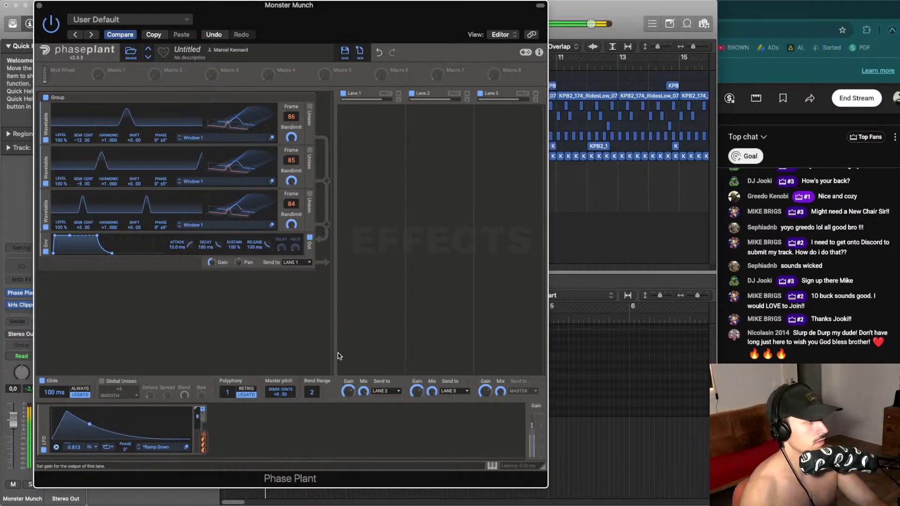
left_click(40, 5)
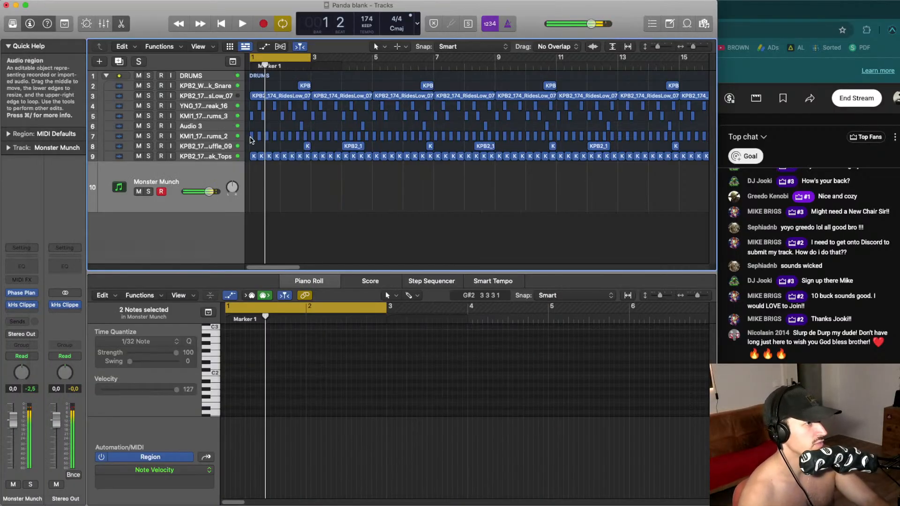
Record a two-bar MIDI pattern on the Monster Munch track
left_click(268, 23)
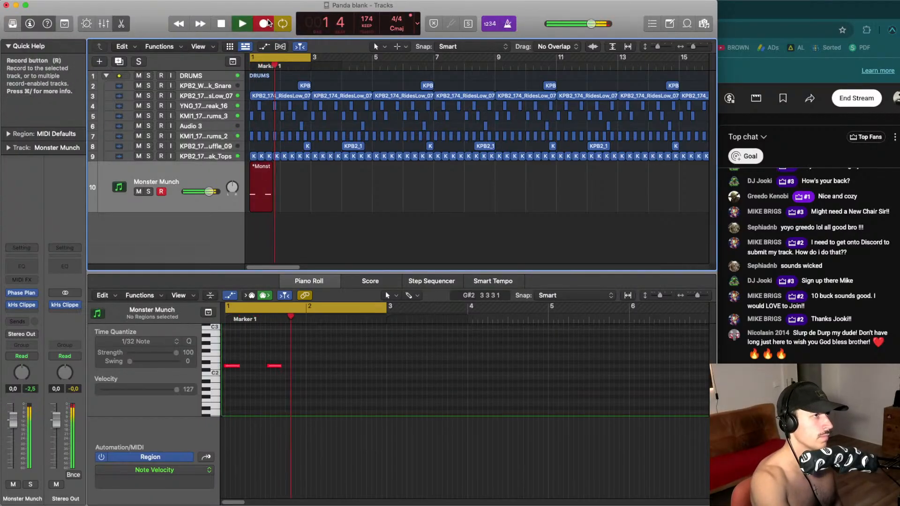
key("space")
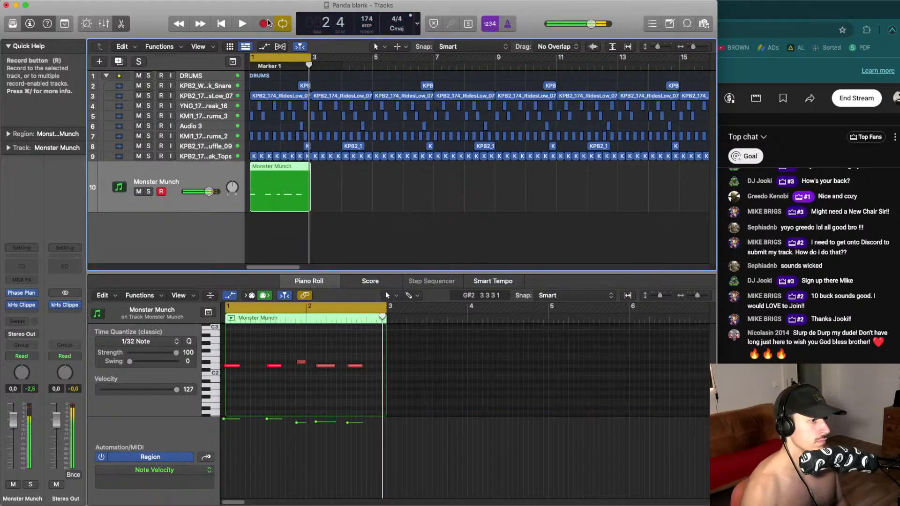
left_click(332, 219)
Quantize all notes of the recorded Monster Munch region to 1/16 Note and play the loop back
double_click(291, 192)
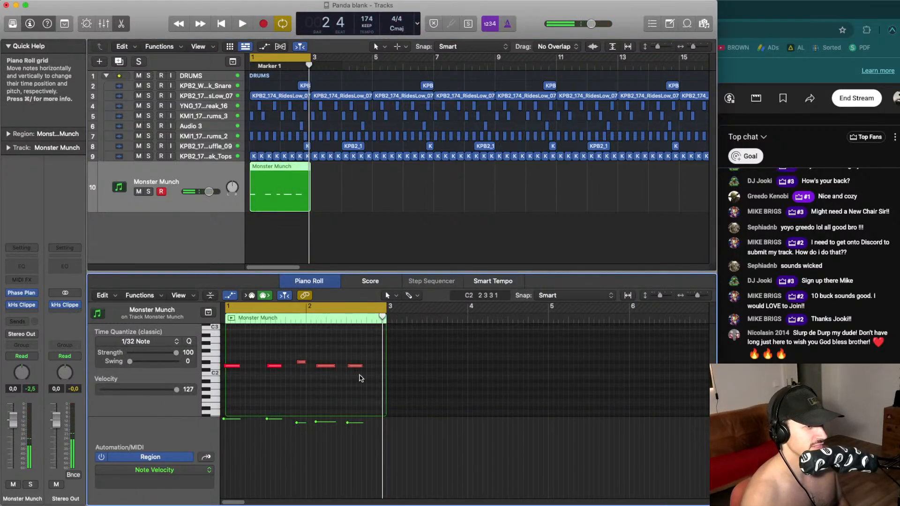
left_click_drag(363, 375, 224, 314)
left_click(141, 341)
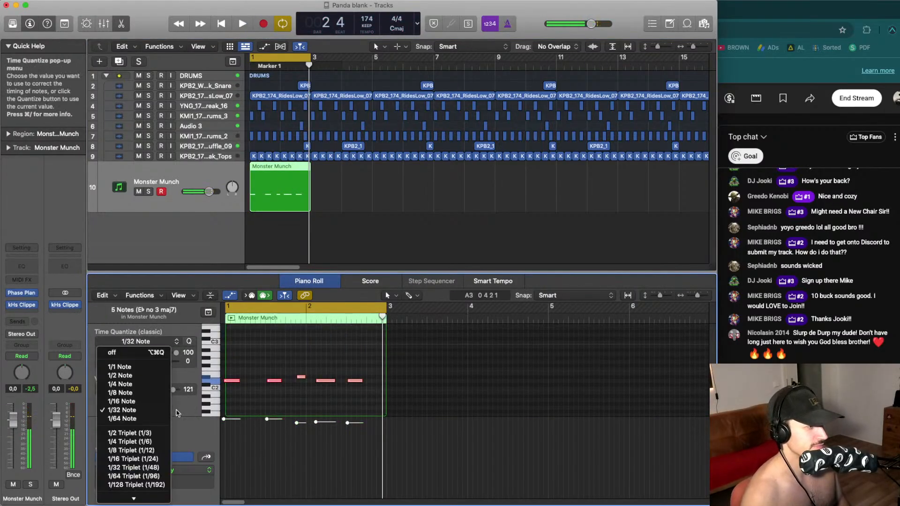
left_click(156, 403)
key("space")
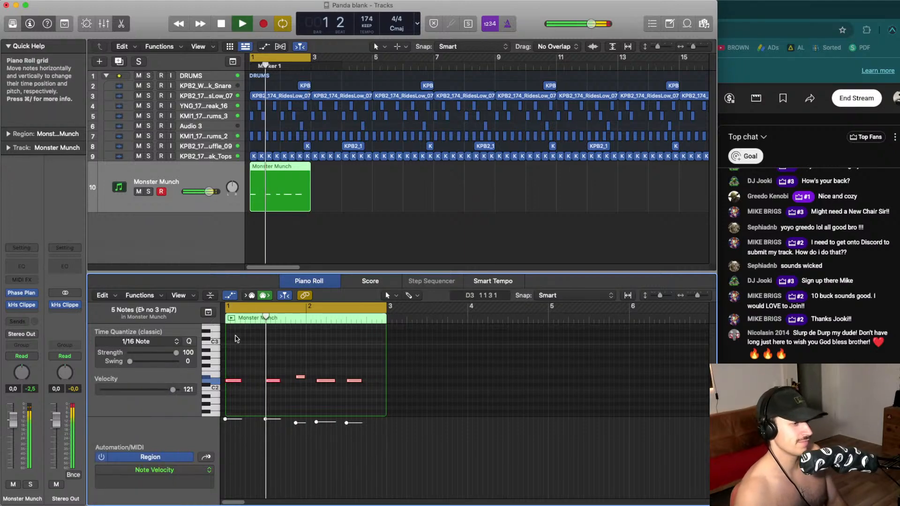
left_click(286, 243)
key("space")
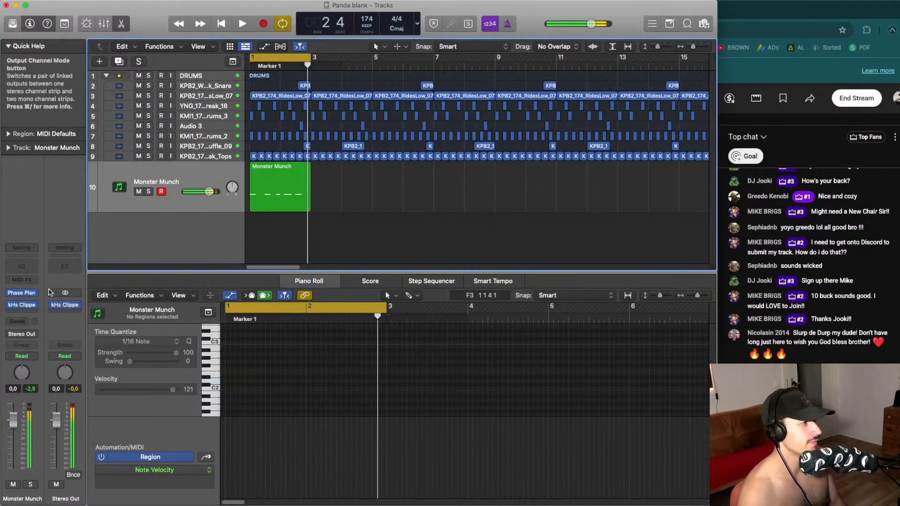
Reopen the Phase Plant instrument of the Monster Munch track and solo the track
left_click(24, 293)
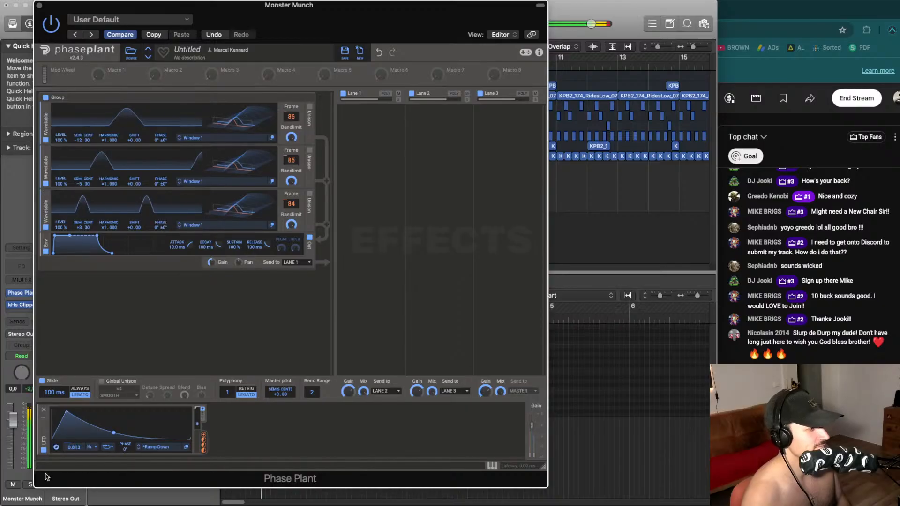
left_click(31, 484)
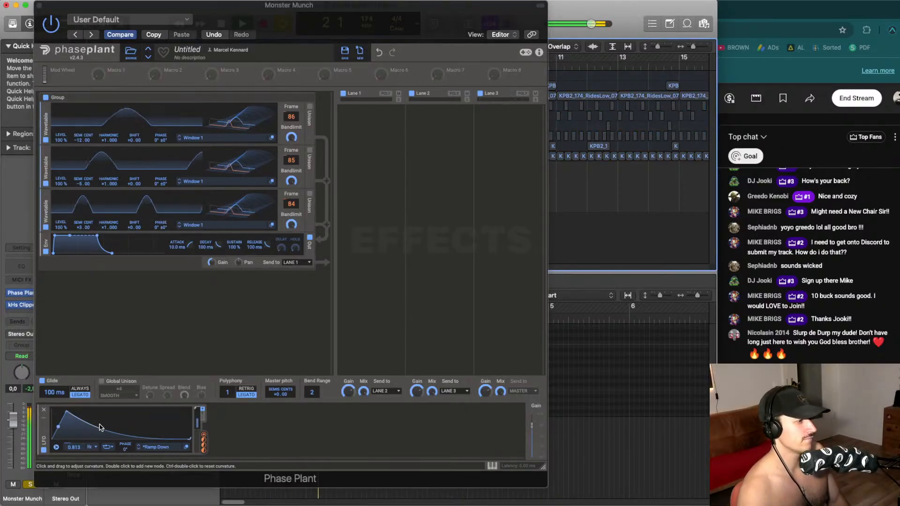
Add a Noise generator in its own new group below the wavetable group
left_click(169, 235)
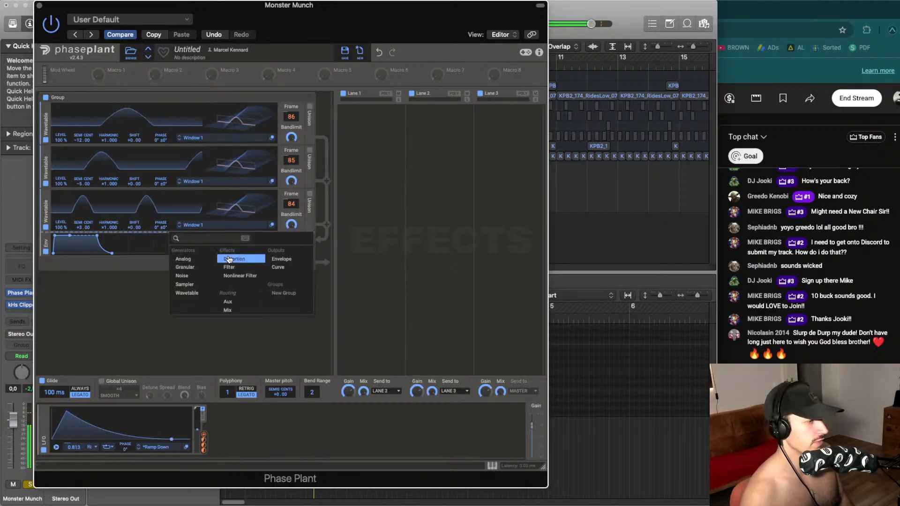
left_click(378, 143)
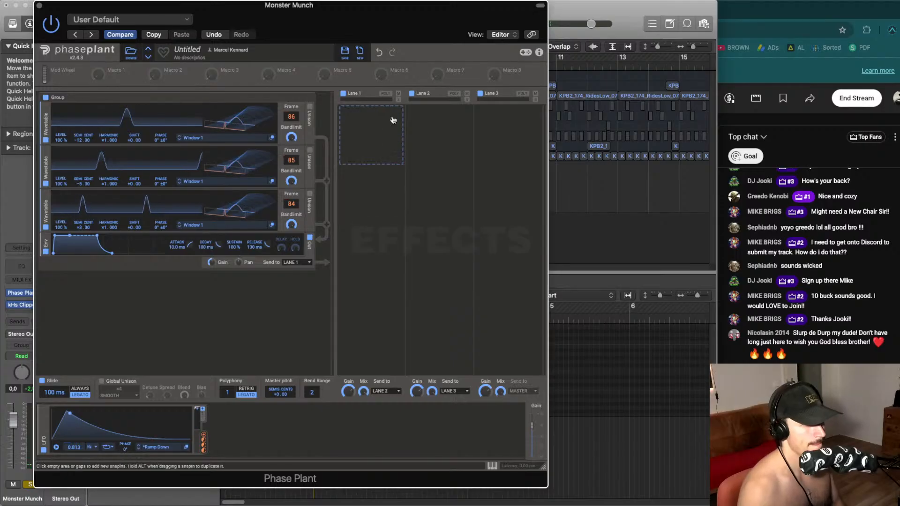
left_click(178, 305)
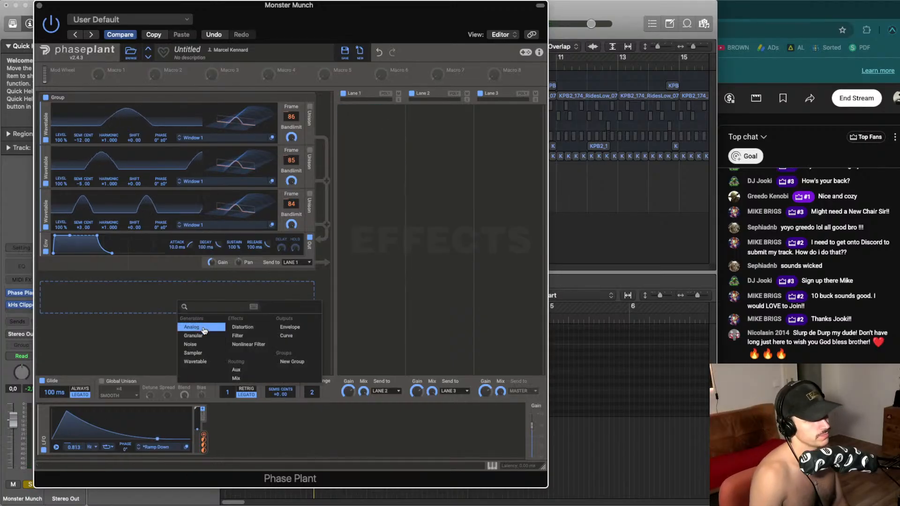
left_click(204, 344)
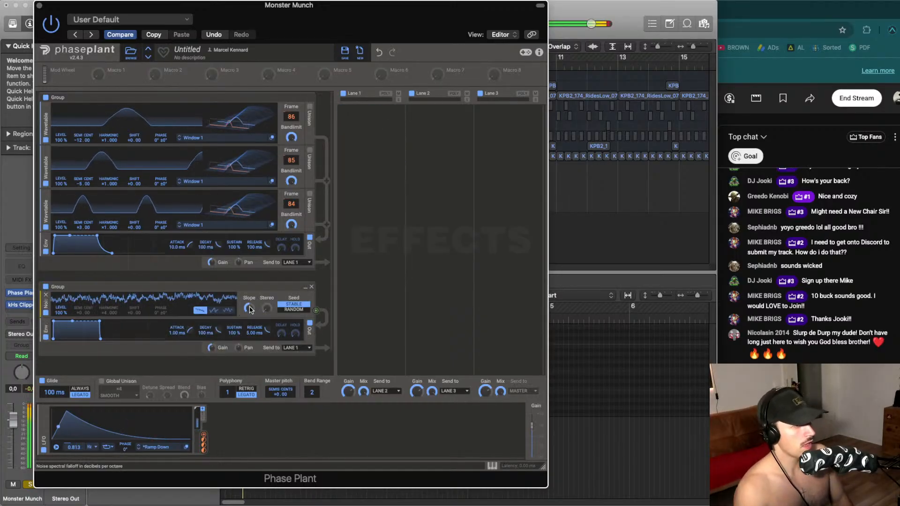
Adjust the noise slope and stereo width, set its level to 0%, and modulate the level with the LFO
left_click_drag(249, 309, 266, 291)
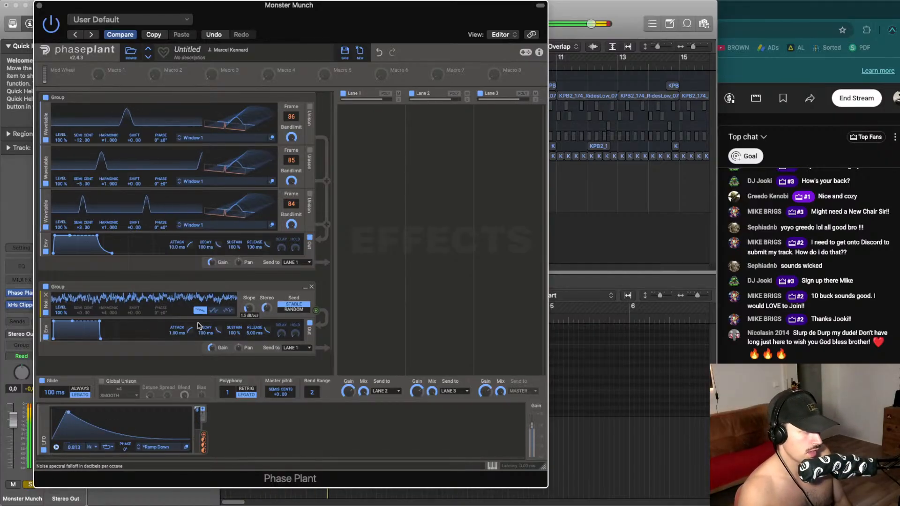
left_click_drag(63, 312, 63, 346)
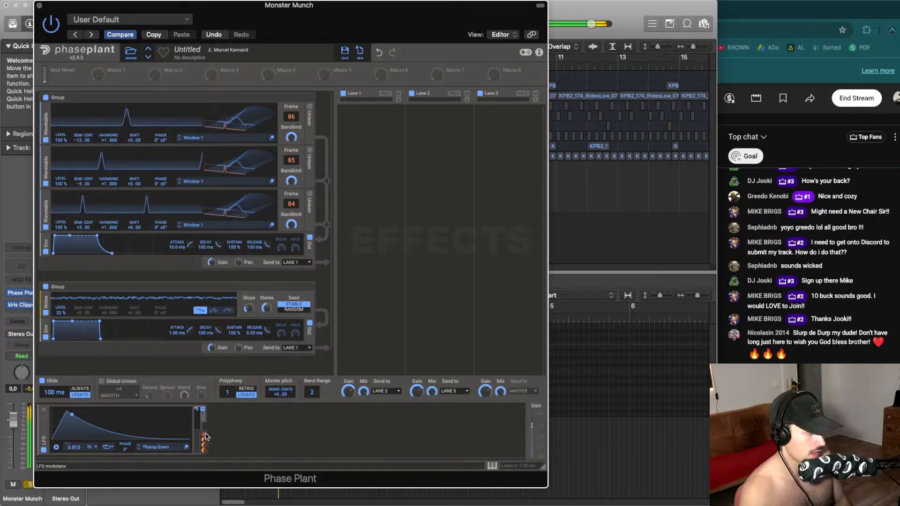
left_click_drag(205, 437, 60, 314)
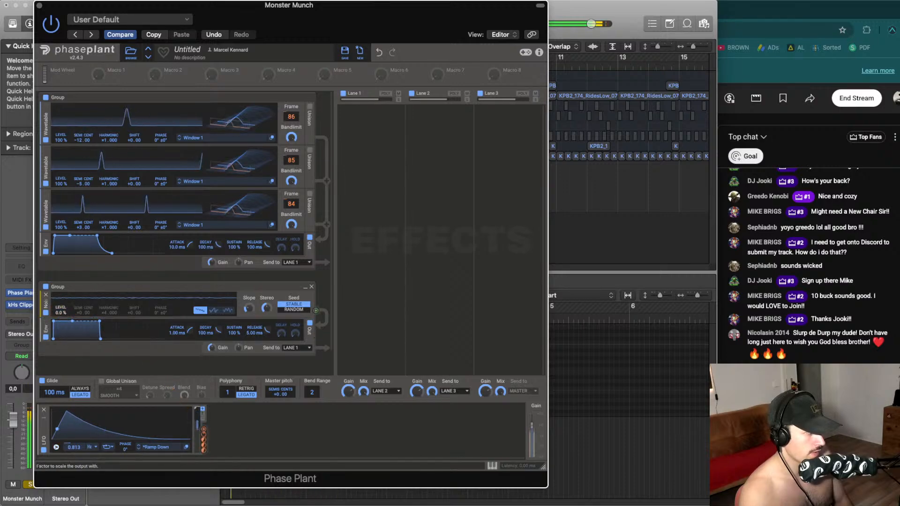
Insert a high-pass Filter after the noise generator, raising its cutoff and lowering its Q
left_click(223, 320)
left_click(286, 354)
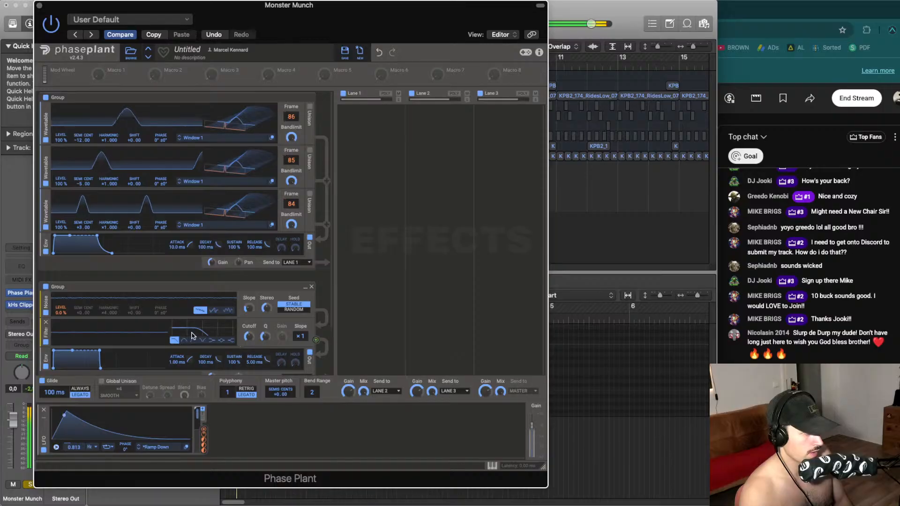
left_click(193, 340)
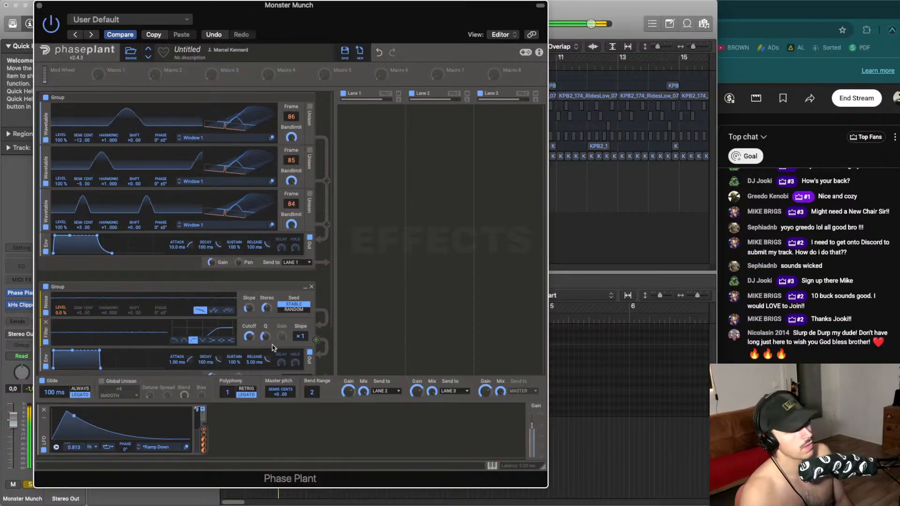
mouse_move(266, 336)
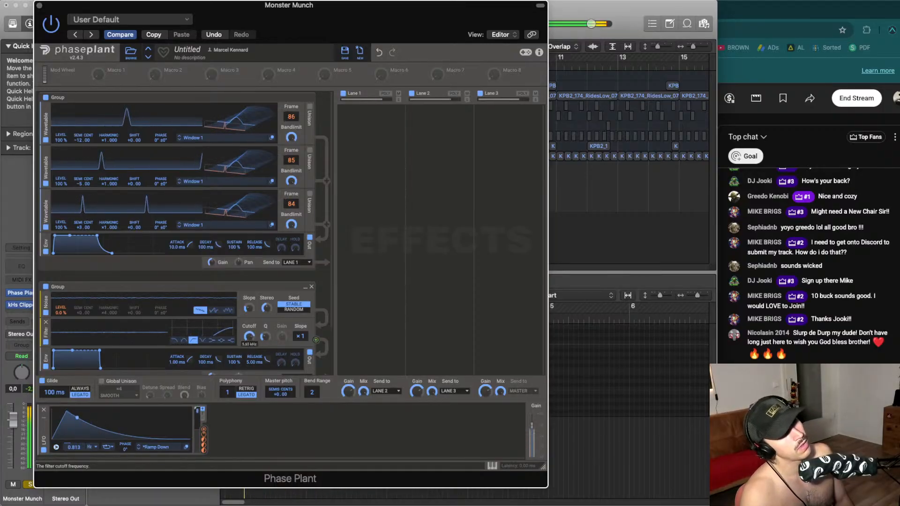
mouse_move(249, 308)
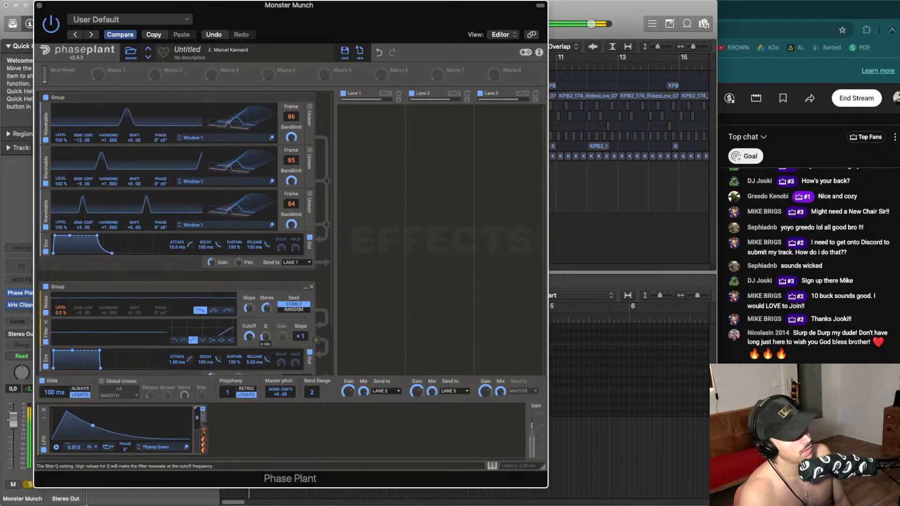
mouse_move(61, 319)
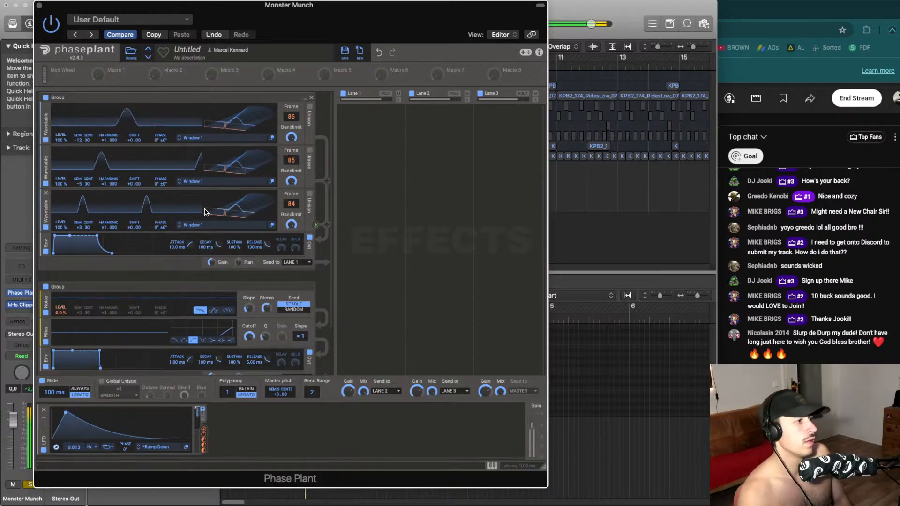
Add a band-pass Nonlinear Filter with raised drive to Lane 1 and modulate its cutoff with the LFO
left_click(359, 132)
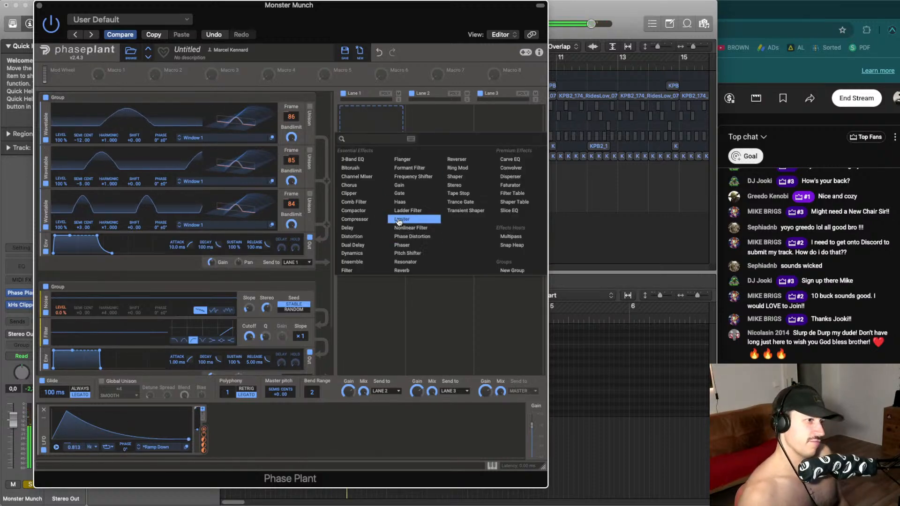
left_click(427, 228)
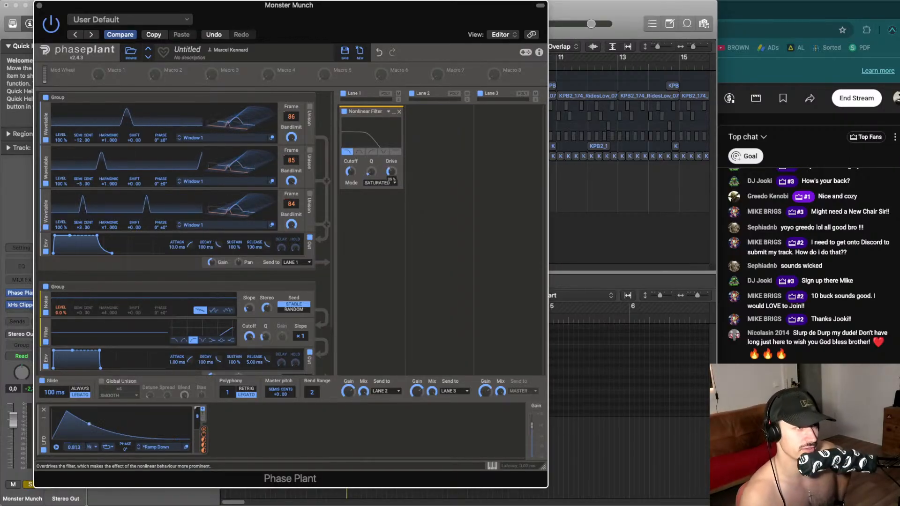
left_click_drag(392, 172, 391, 179)
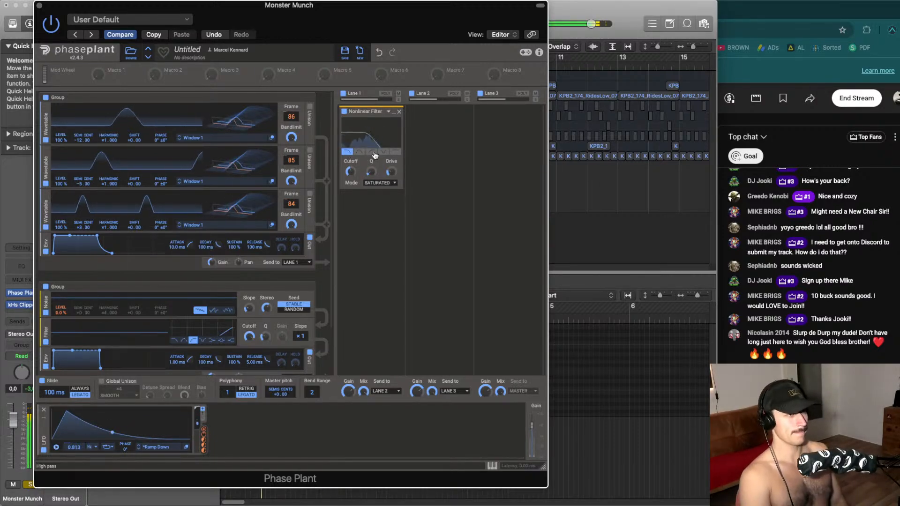
left_click(359, 152)
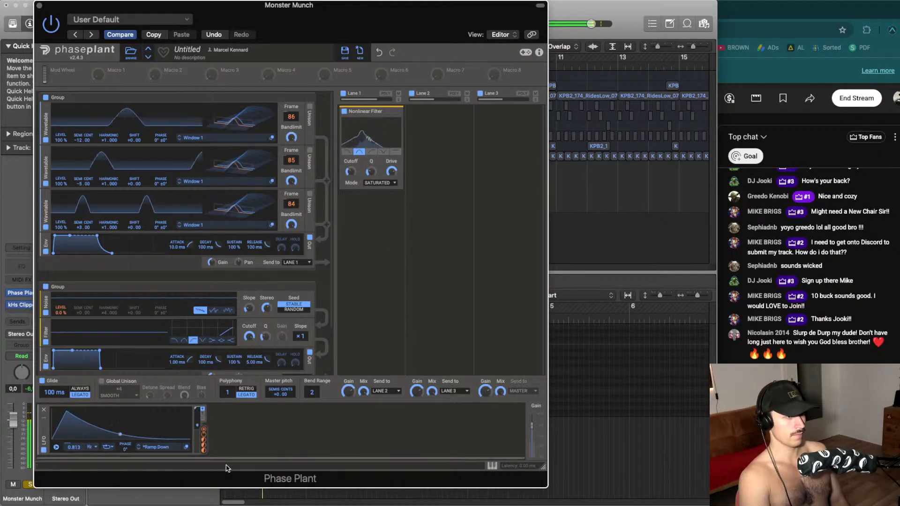
left_click_drag(203, 430, 352, 177)
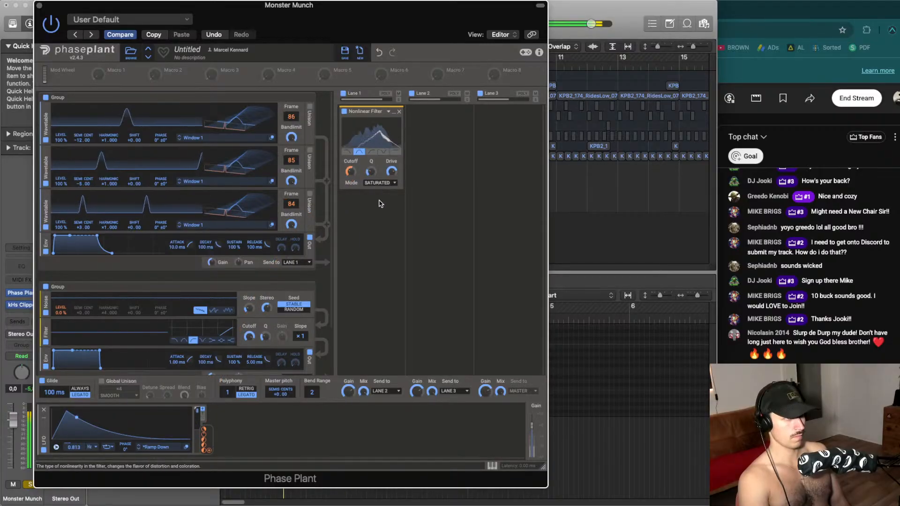
Audition the Nonlinear Filter's Fuzzy, Biased, Warm and other modes, and return it to Saturated
left_click(380, 183)
left_click(379, 230)
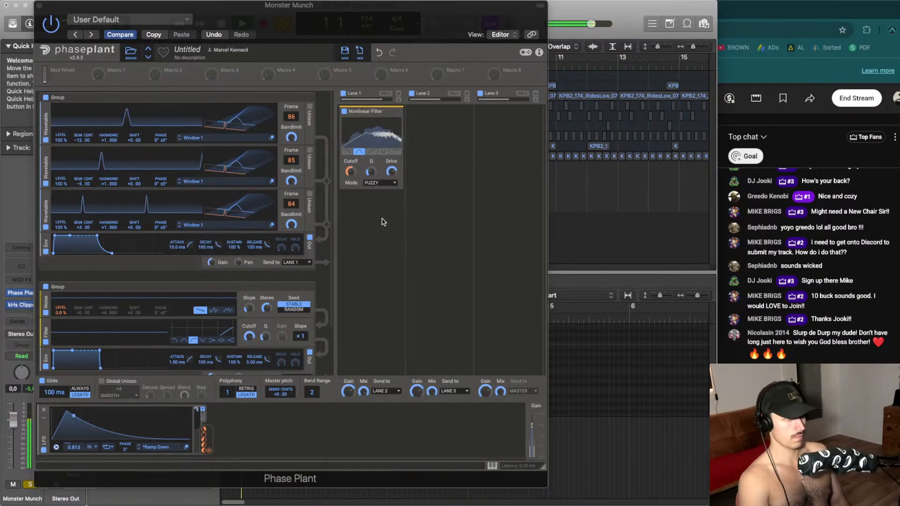
left_click(380, 183)
left_click(373, 221)
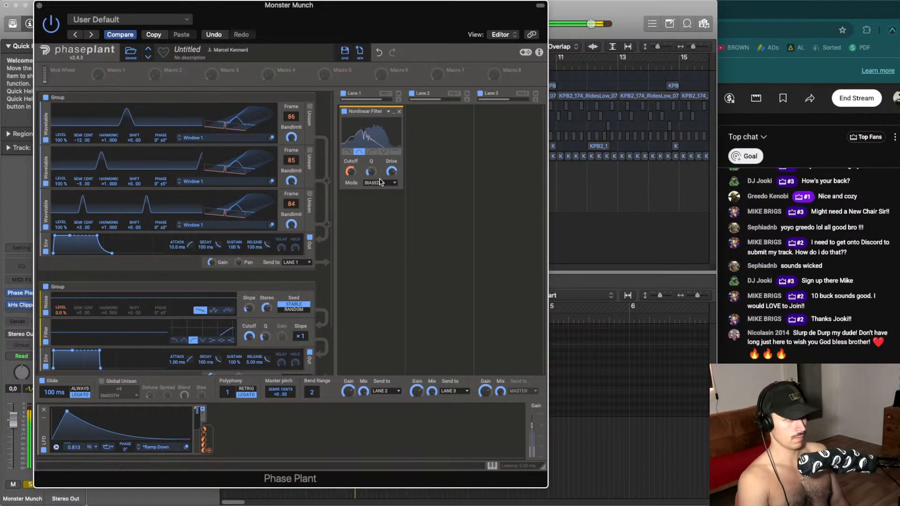
left_click(379, 183)
left_click(375, 199)
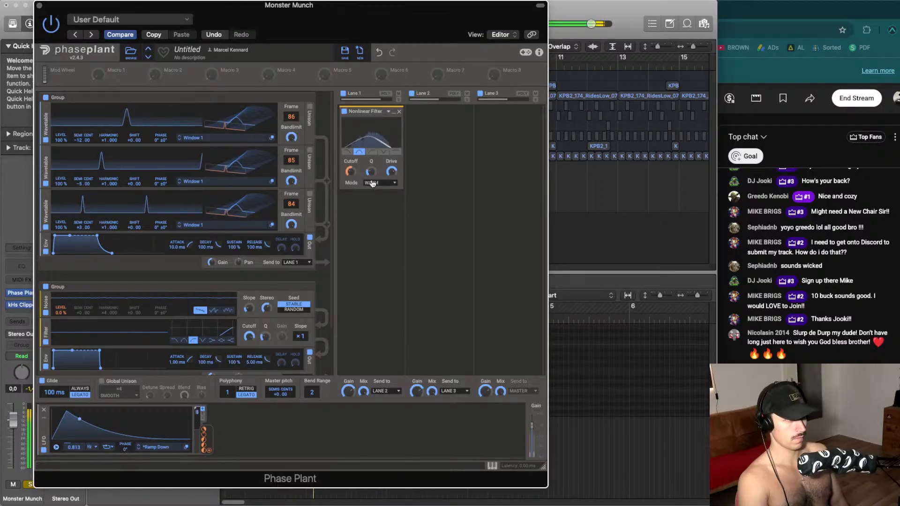
left_click(380, 183)
left_click(374, 233)
left_click(381, 183)
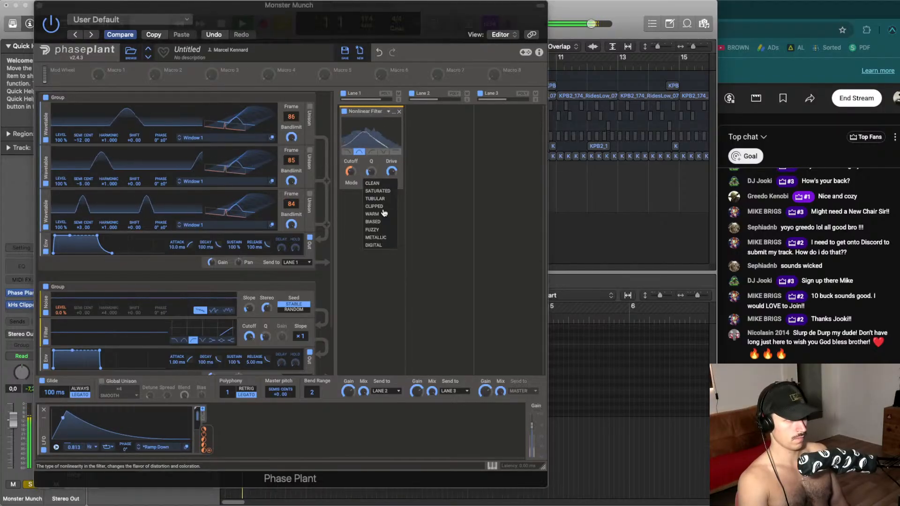
left_click(376, 200)
left_click(381, 187)
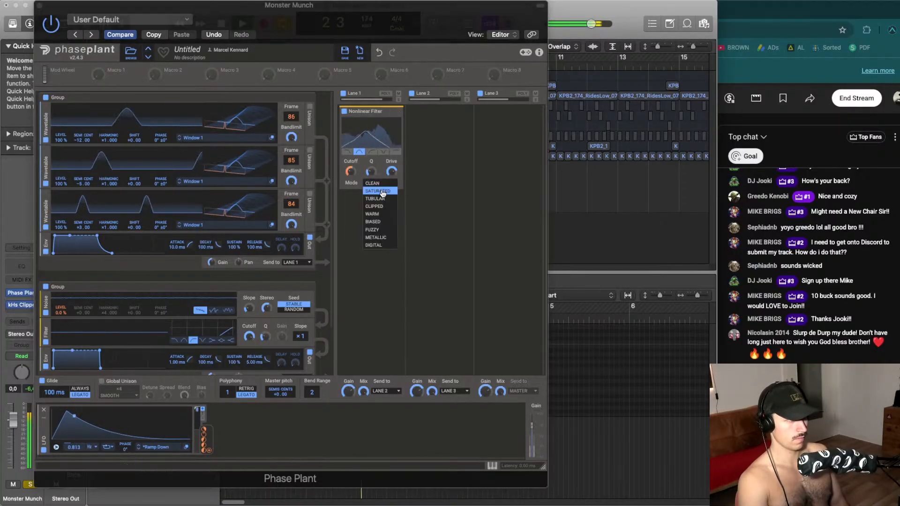
left_click(373, 175)
Fine-tune the Nonlinear Filter's cutoff and add a Disperser below it in Lane 1
left_click_drag(350, 172, 351, 175)
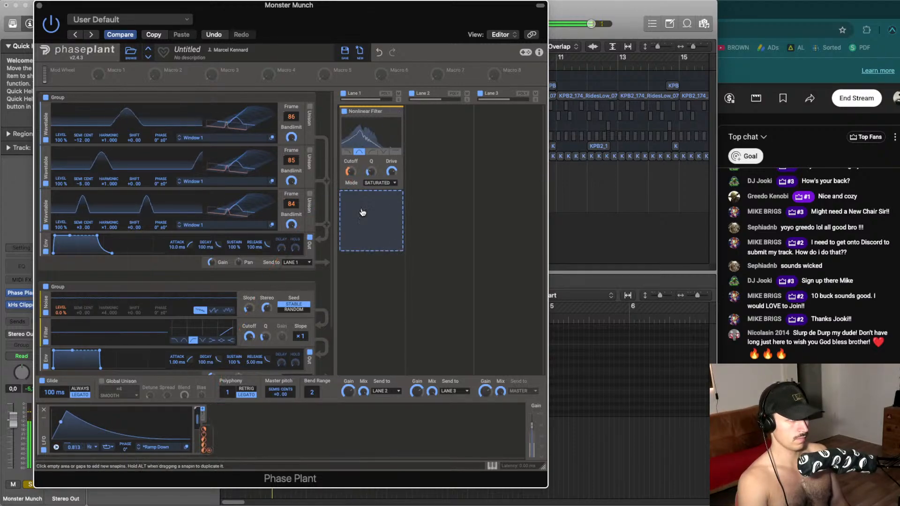
left_click(364, 202)
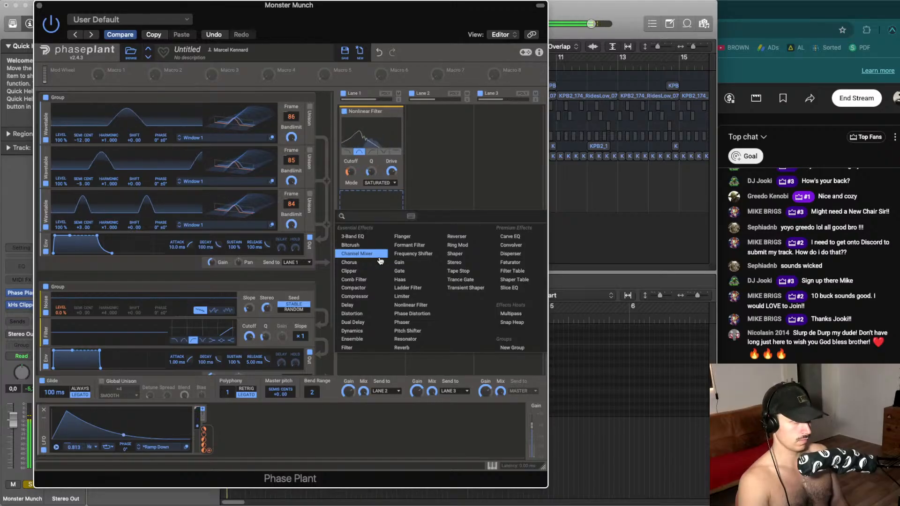
left_click(382, 192)
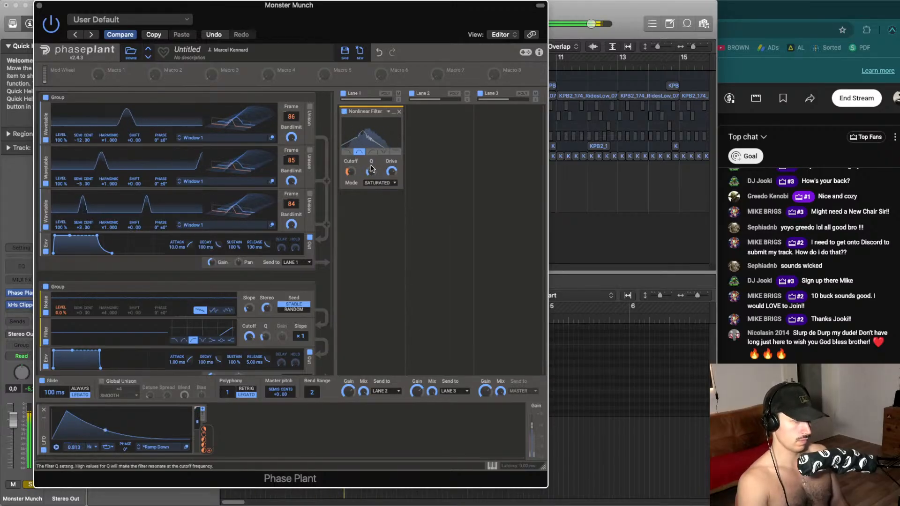
left_click(370, 207)
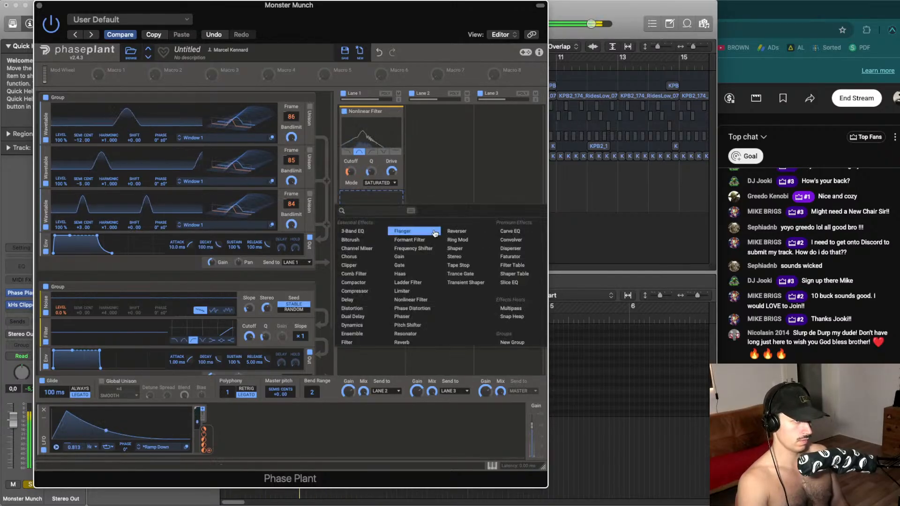
left_click(520, 249)
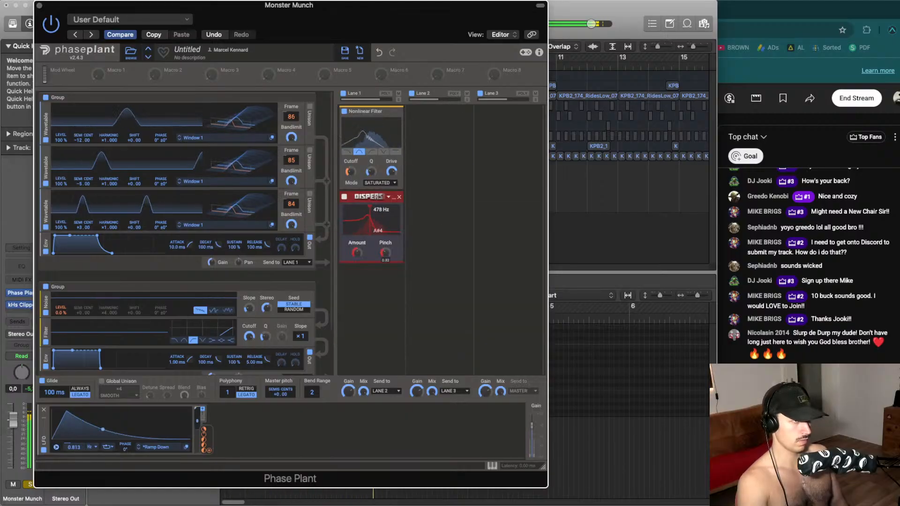
Dial in the Disperser, modulate its frequency with the LFO, and compare the sound with the effect bypassed
left_click_drag(357, 253, 368, 223)
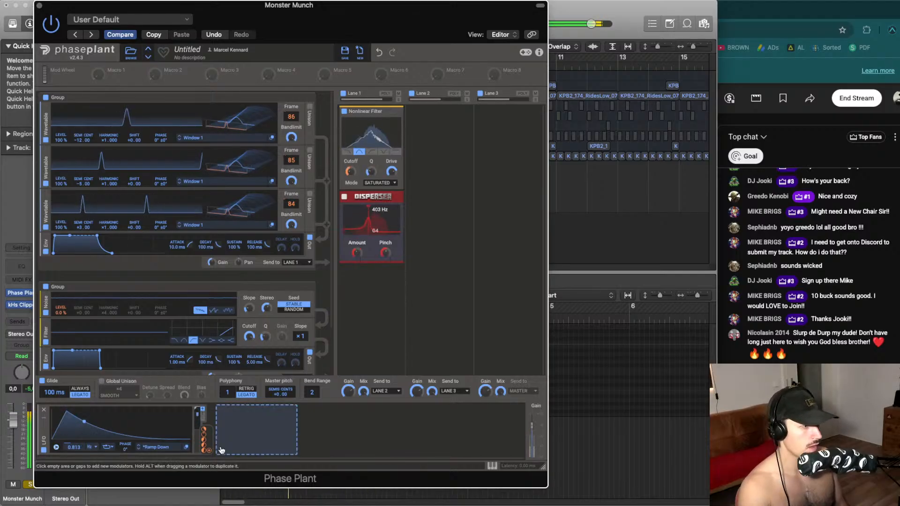
left_click_drag(210, 452, 368, 230)
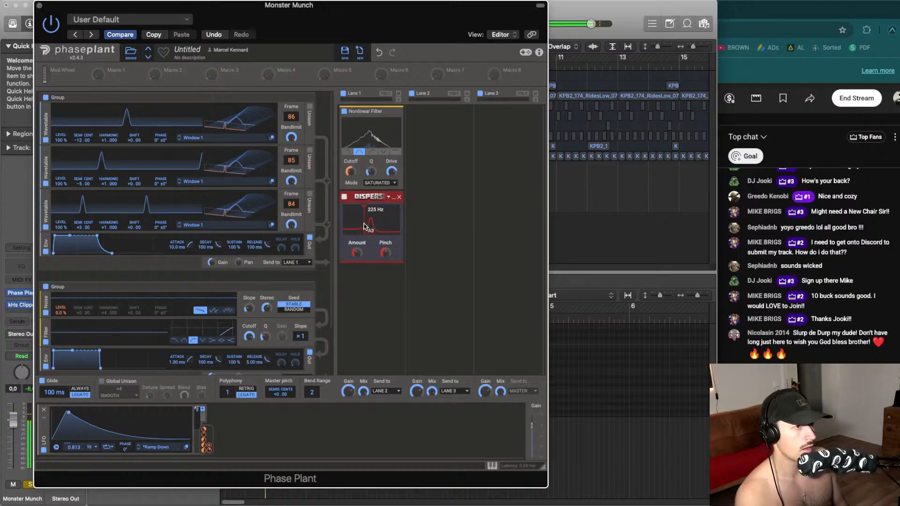
left_click_drag(364, 224, 386, 253)
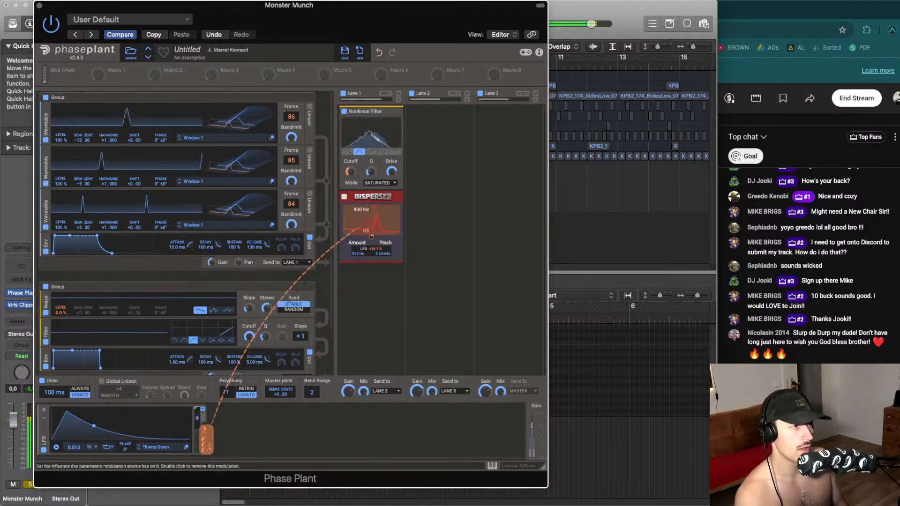
left_click_drag(373, 221, 372, 221)
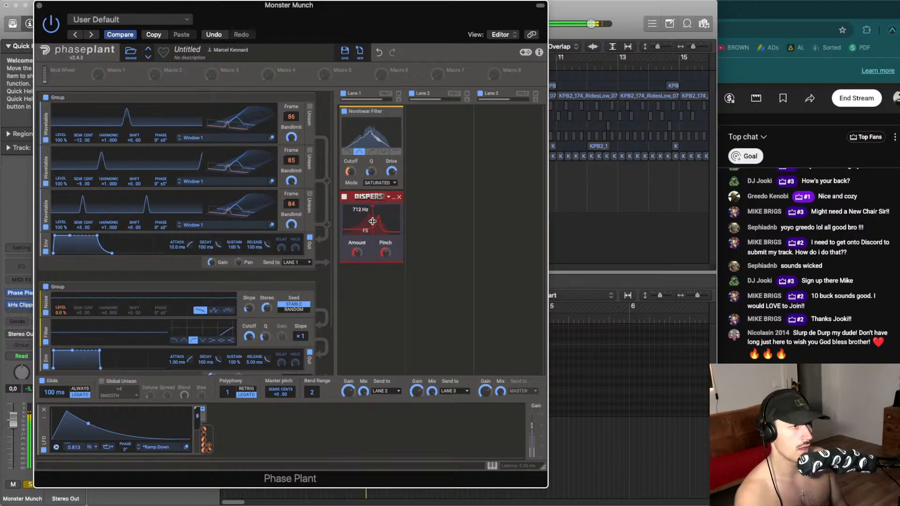
left_click(344, 198)
left_click(344, 198)
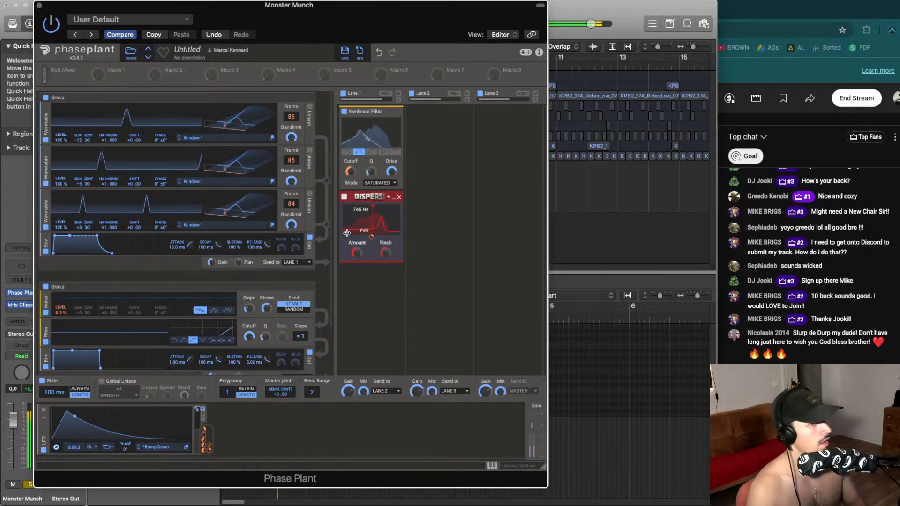
Adjust the Disperser's pinch, set its frequency to 454 Hz, and fine-tune the LFO amount on the Nonlinear Filter's cutoff
left_click_drag(384, 250, 384, 247)
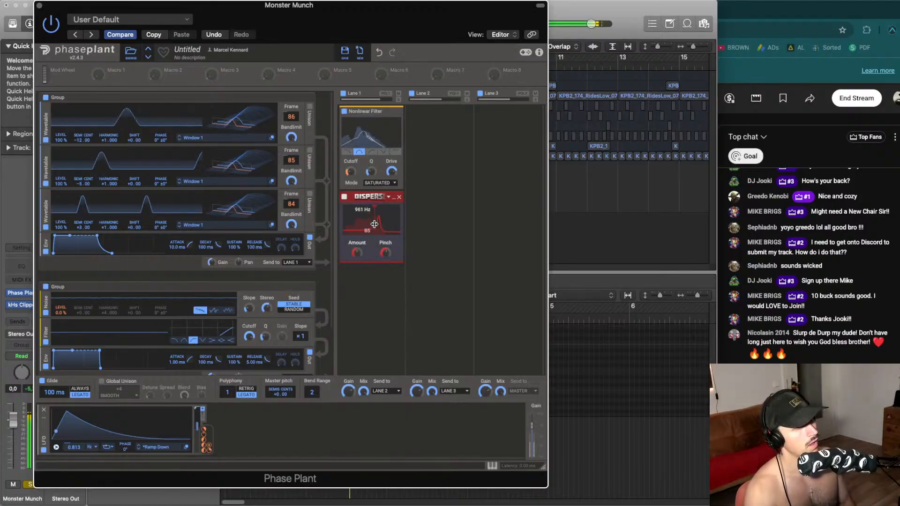
left_click_drag(385, 253, 370, 219)
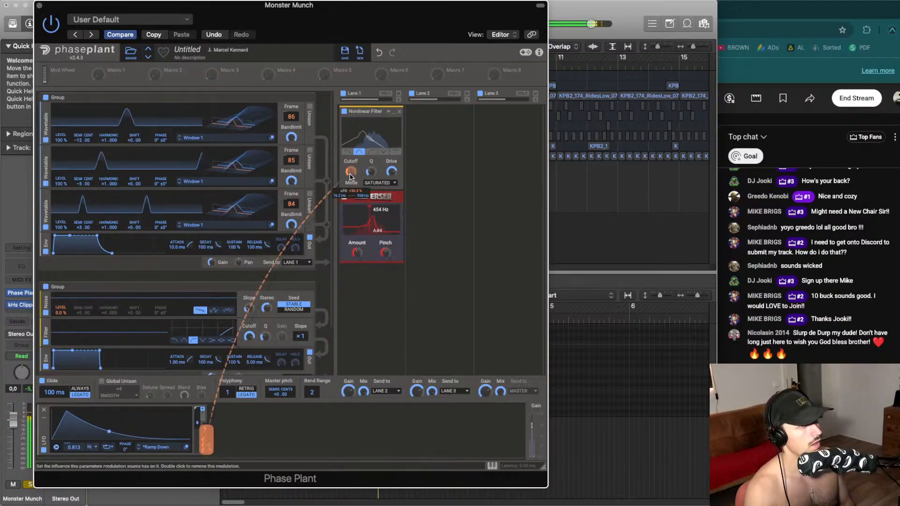
left_click_drag(351, 172, 351, 171)
key("space")
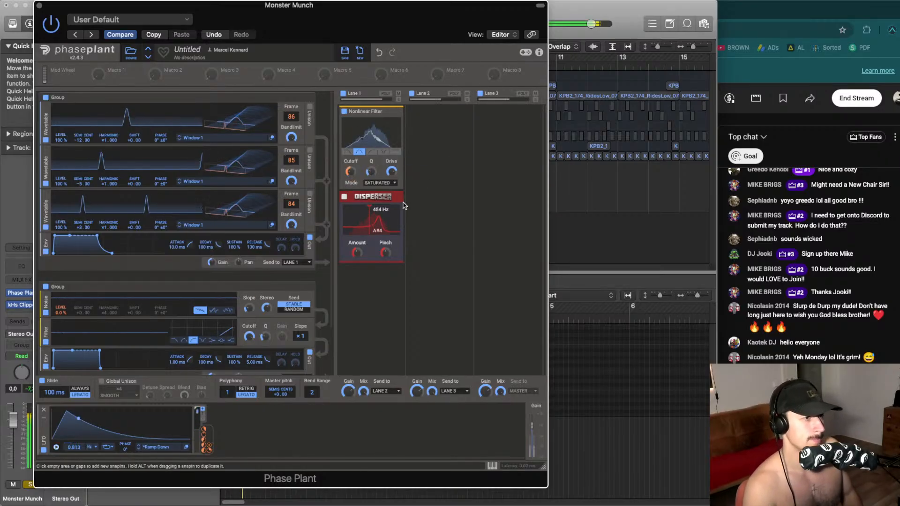
Set the Disperser's frequency to 475 Hz and readjust the LFO modulation on the Nonlinear Filter's cutoff
left_click_drag(383, 250, 370, 225)
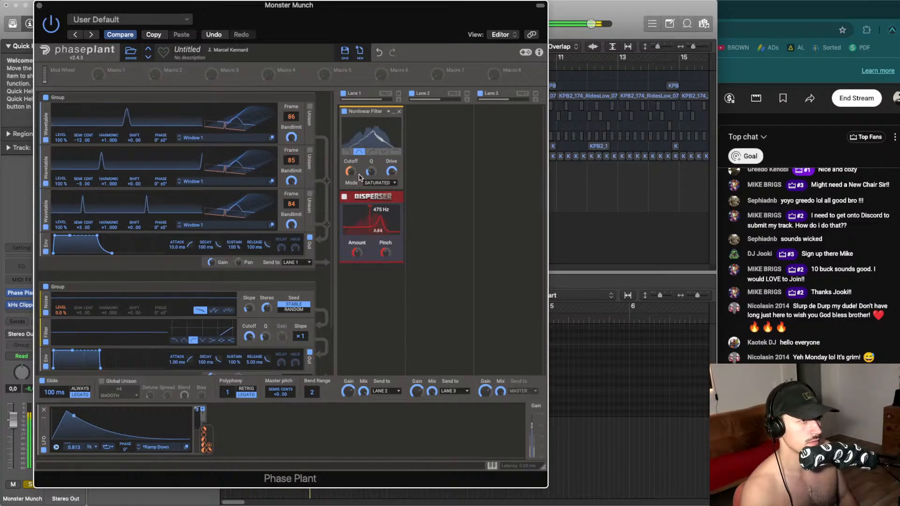
left_click_drag(205, 438, 351, 172)
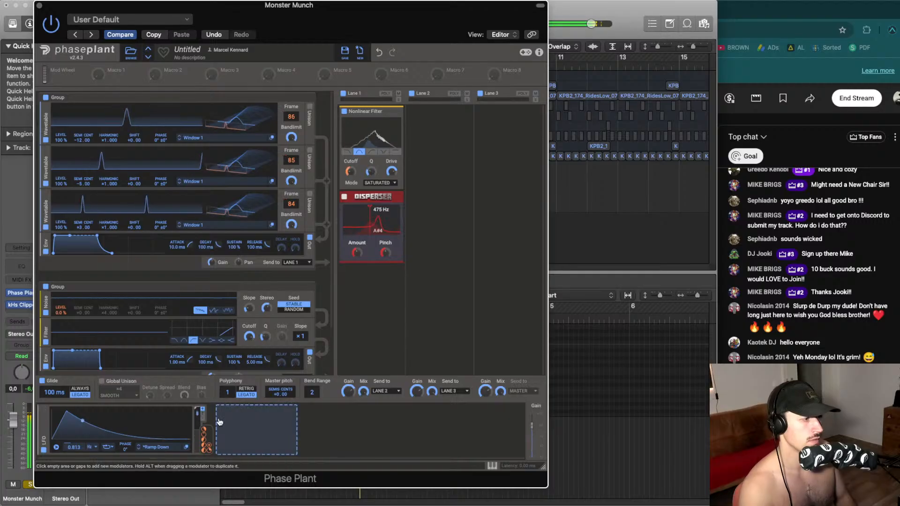
Enable Global Unison for the patch and play the track to hear it
left_click(219, 422)
left_click(100, 384)
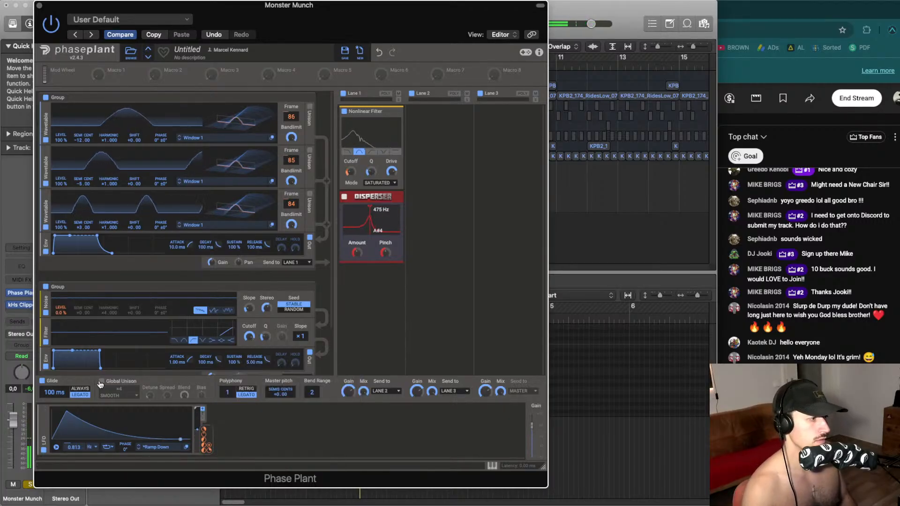
left_click(101, 381)
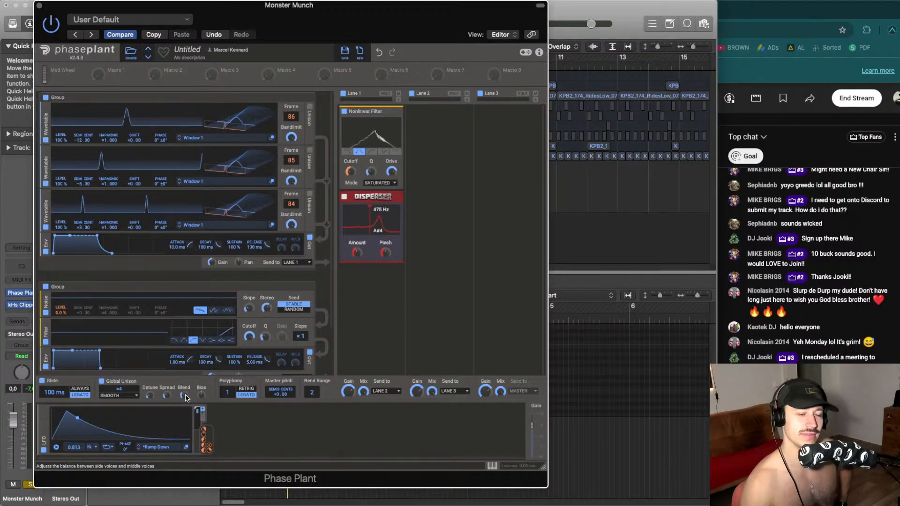
key("space")
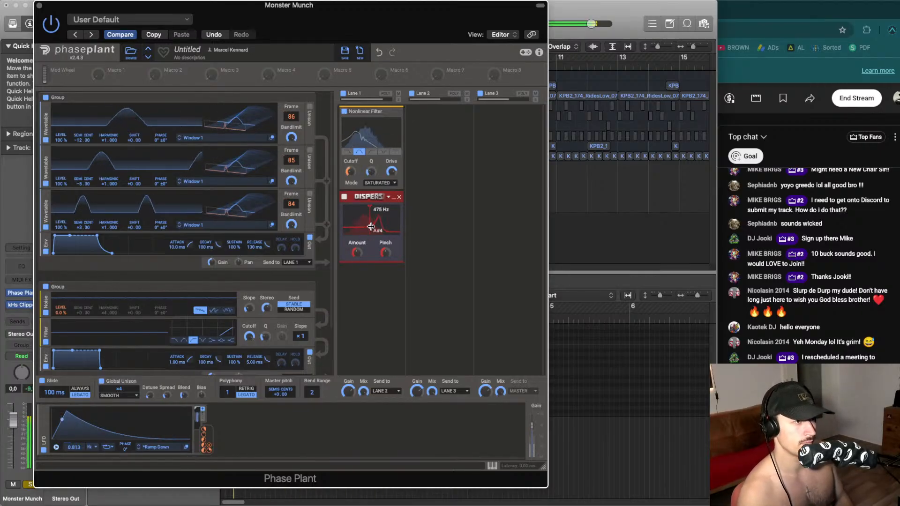
Fine-tune the Global Unison detune and set the LFO amount on the noise level to +13%
left_click_drag(206, 436, 351, 178)
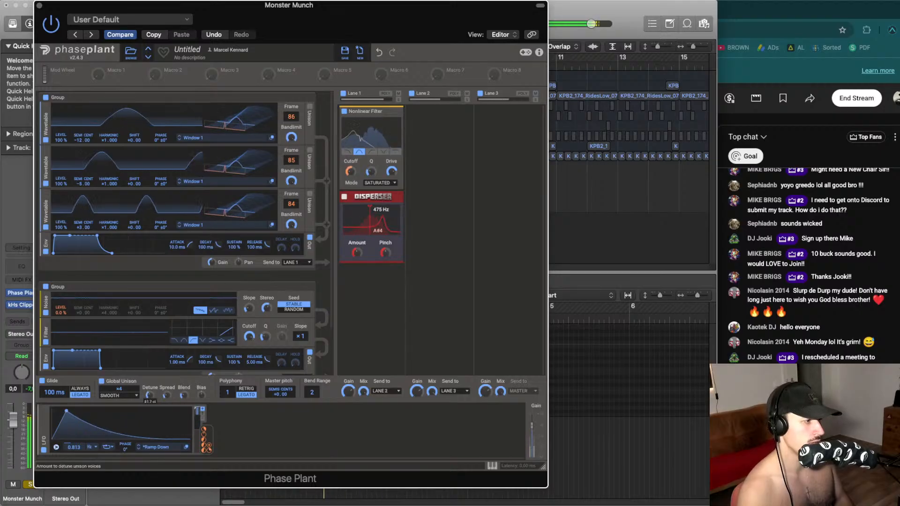
left_click_drag(149, 395, 149, 401)
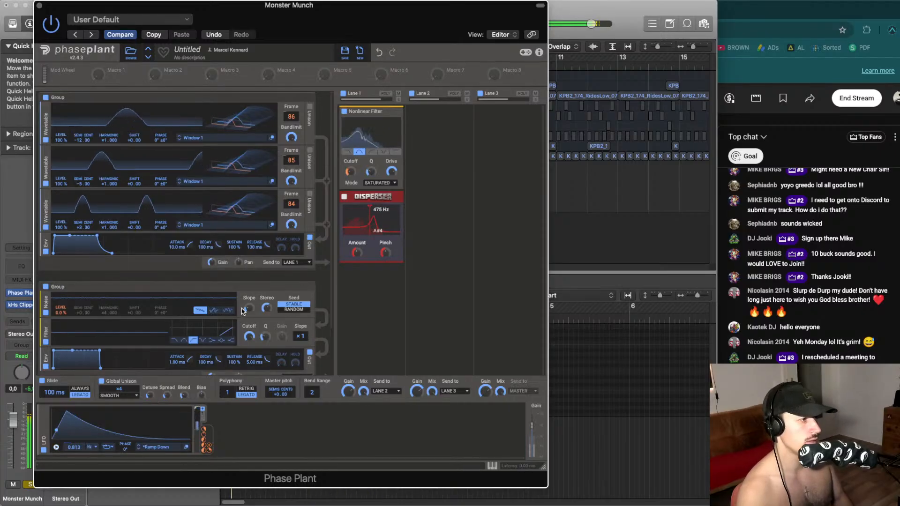
left_click_drag(61, 319, 61, 311)
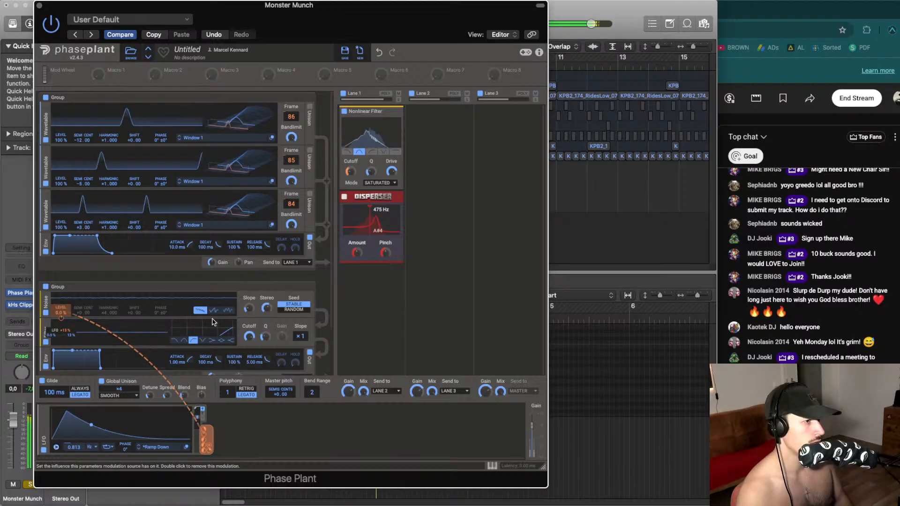
Add a Shaper Table below the Disperser in Lane 1 and try out its phase, bias and smooth settings
left_click(388, 293)
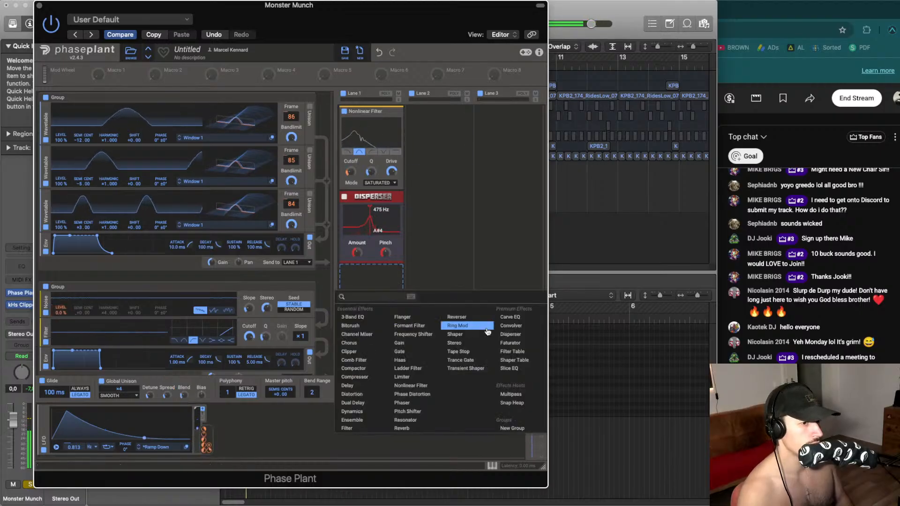
left_click(514, 360)
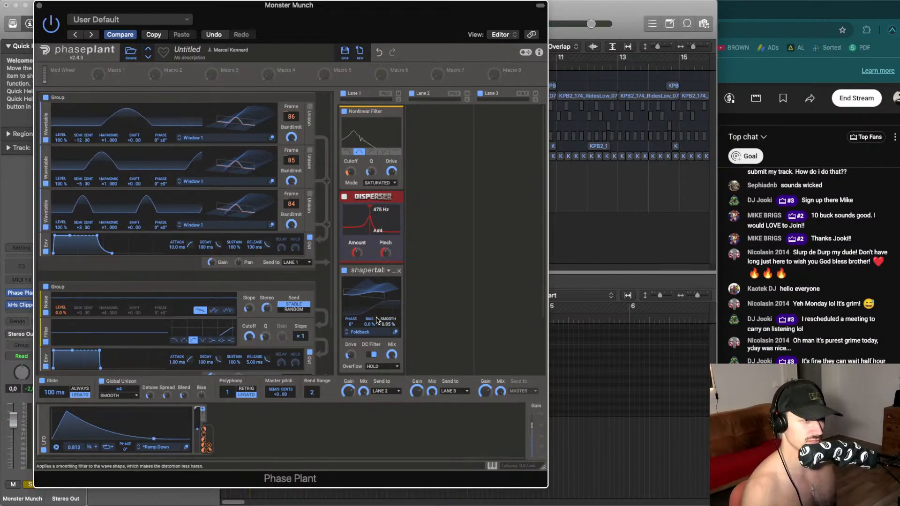
scroll(370, 312, "down", 1)
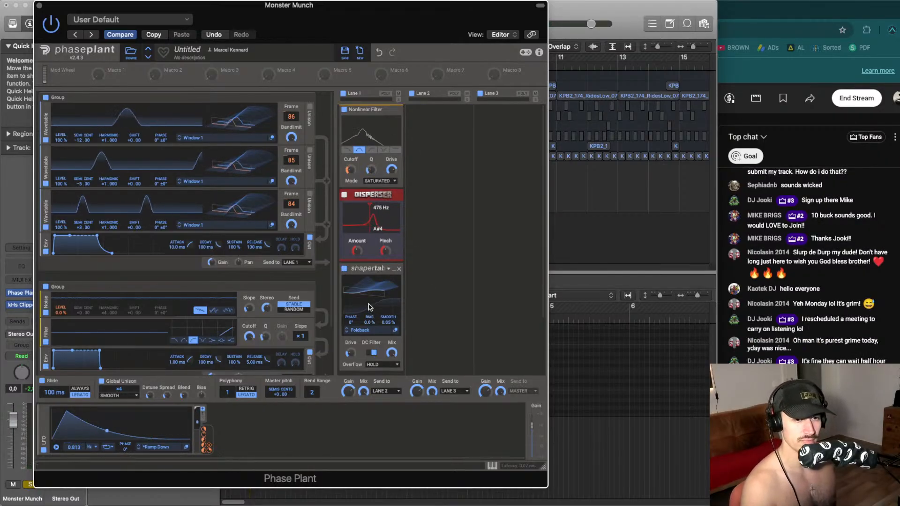
scroll(369, 306, "down", 3)
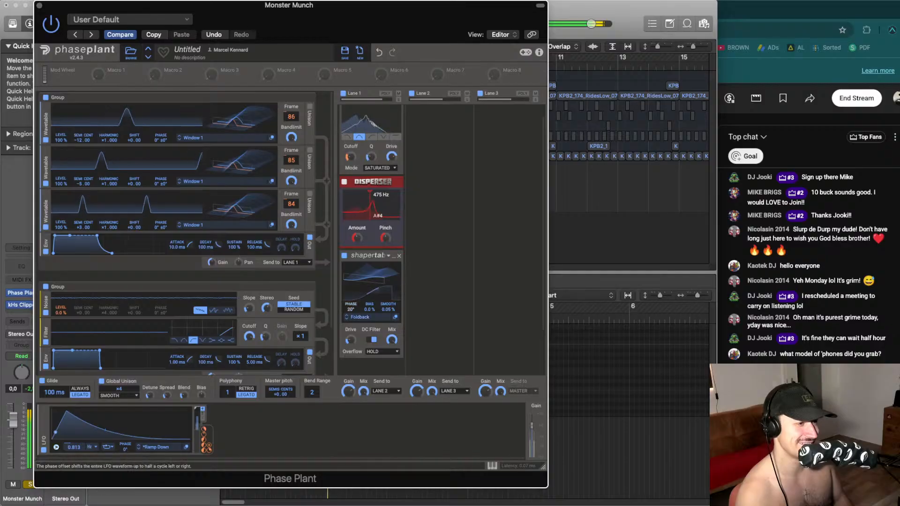
mouse_move(368, 307)
left_mouse_down()
mouse_move(368, 295)
mouse_move(368, 314)
left_mouse_up()
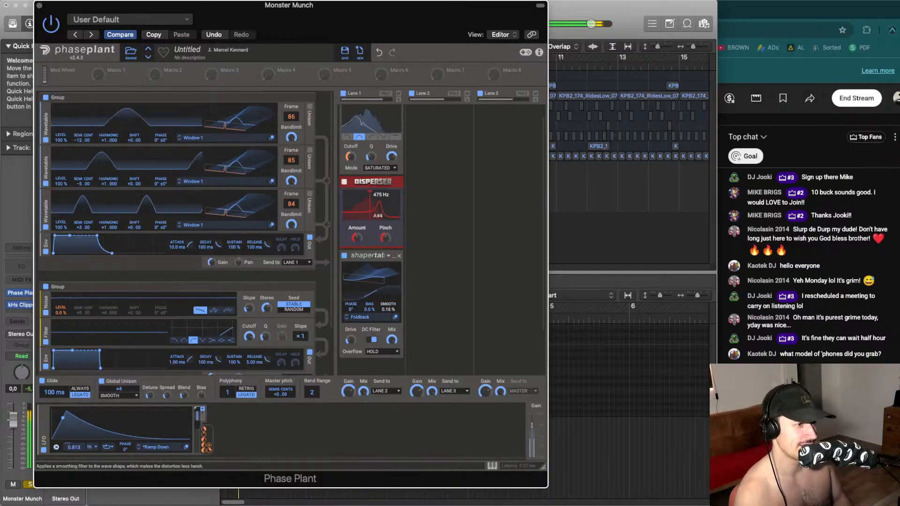
Switch the Shaper Table's shape to Simple Sym, test its settings, and compare the sound with the effect bypassed
left_click(347, 318)
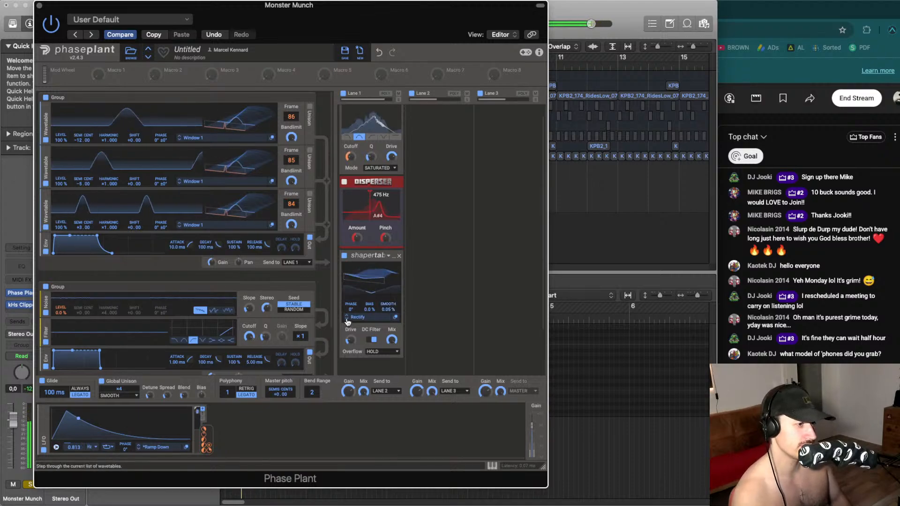
left_click(347, 318)
left_click(347, 319)
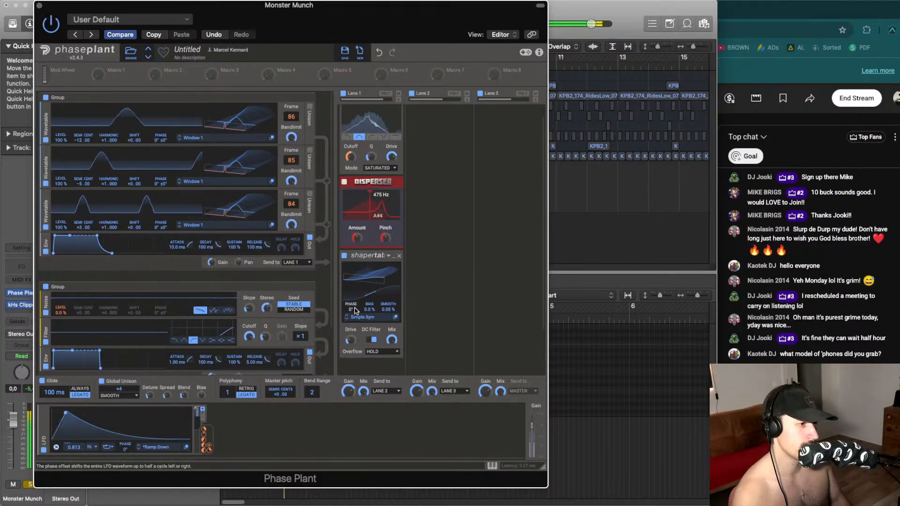
mouse_move(355, 310)
left_mouse_down()
mouse_move(355, 295)
mouse_move(369, 309)
left_mouse_up()
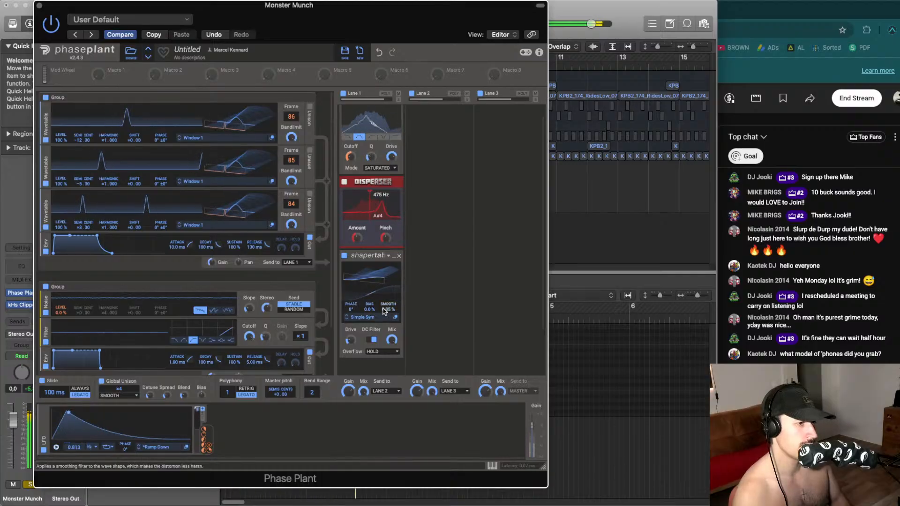
left_click(344, 256)
left_click(344, 256)
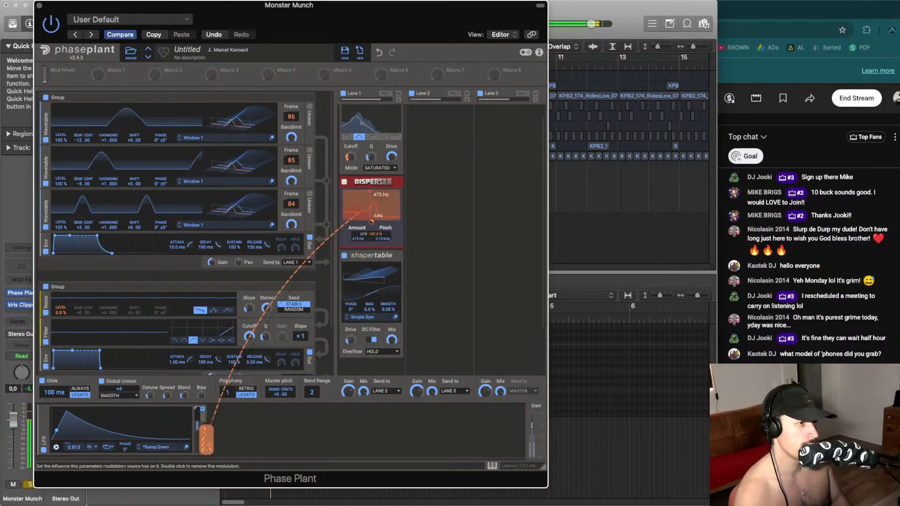
Set the Disperser's frequency to 486 Hz and fine-tune the Nonlinear Filter's cutoff
left_click_drag(368, 205, 369, 204)
left_click_drag(351, 158, 351, 159)
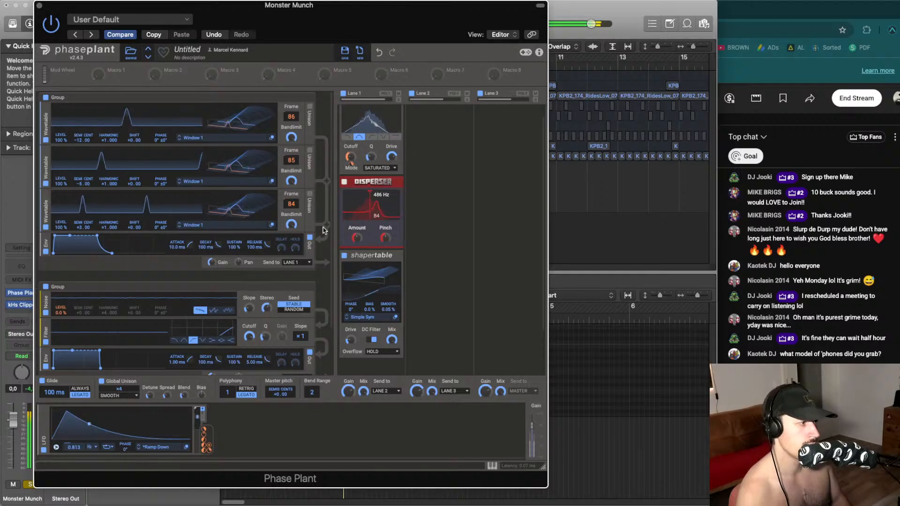
Add a Ring Mod to Lane 2, set its modulator to Band-Pass Noise, and raise its spread
left_click(442, 123)
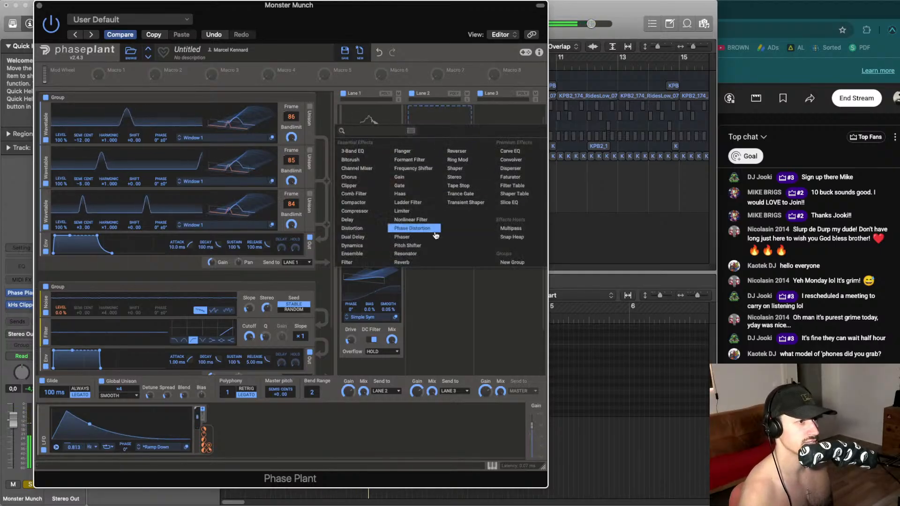
left_click(468, 160)
left_click(436, 201)
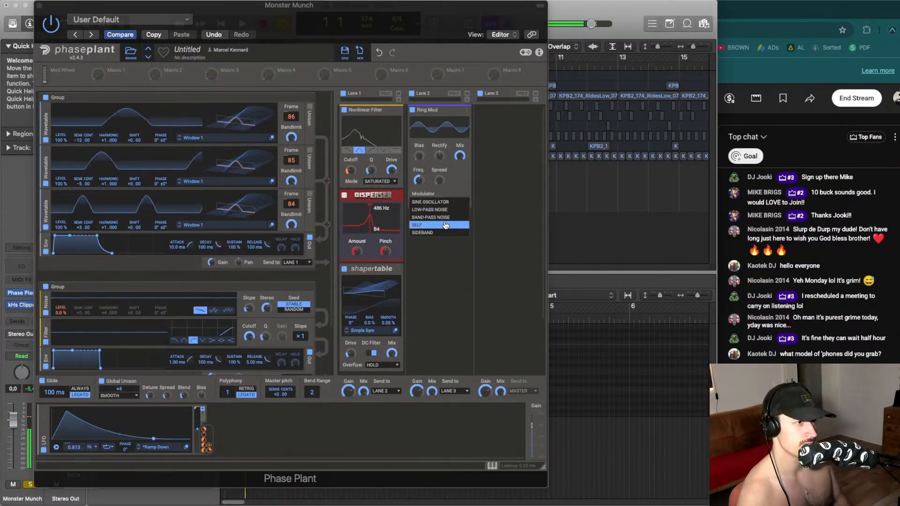
left_click(443, 218)
left_click_drag(439, 180, 439, 136)
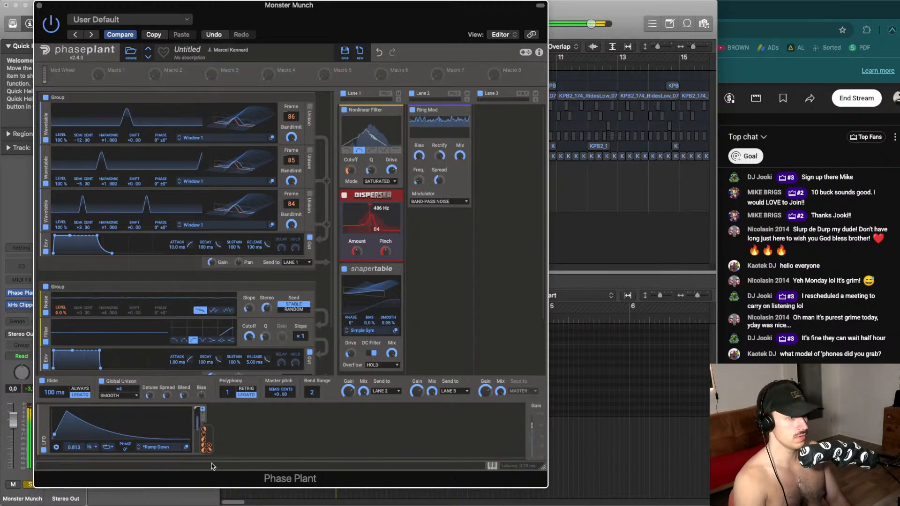
Modulate the Ring Mod's mix with the LFO, raise its frequency, and lower its base mix
left_click(209, 446)
left_click(460, 162)
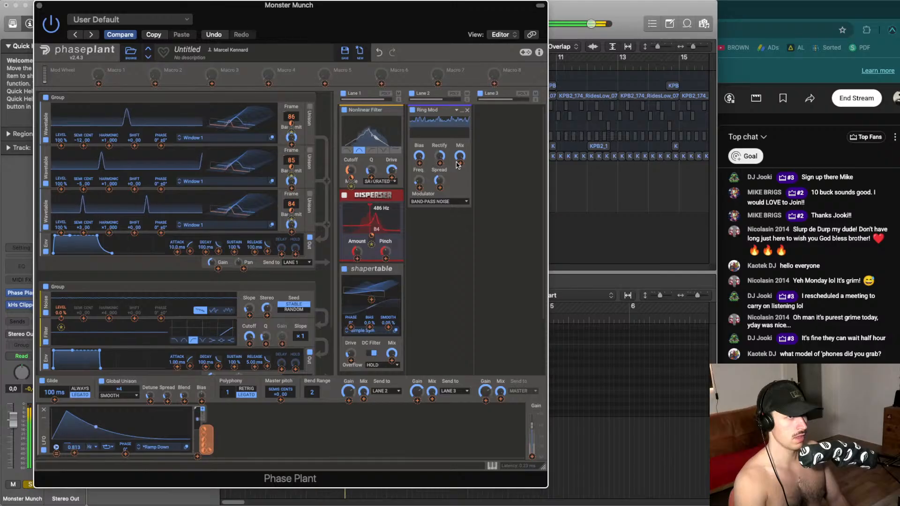
left_click_drag(421, 181, 460, 166)
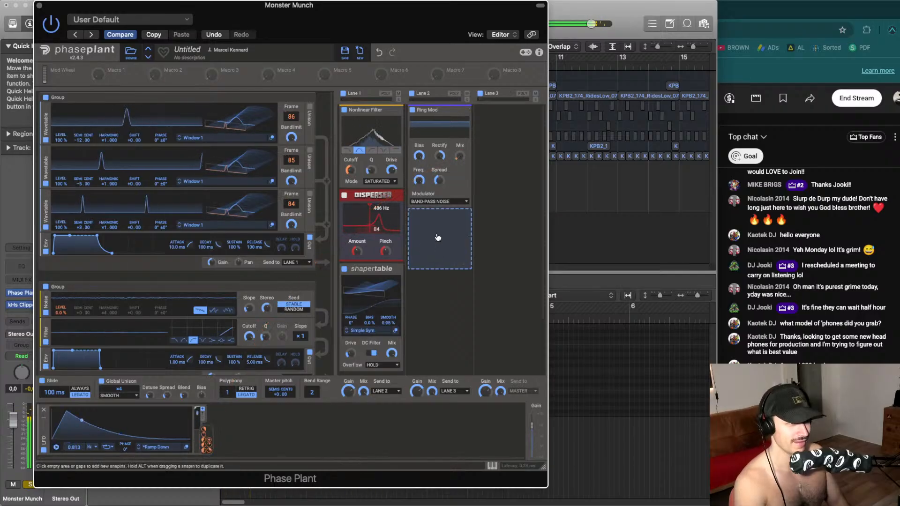
Add a Dual Delay below the Ring Mod, set its delay time to 105 ms, and lower its mix to about 13%
left_click(438, 237)
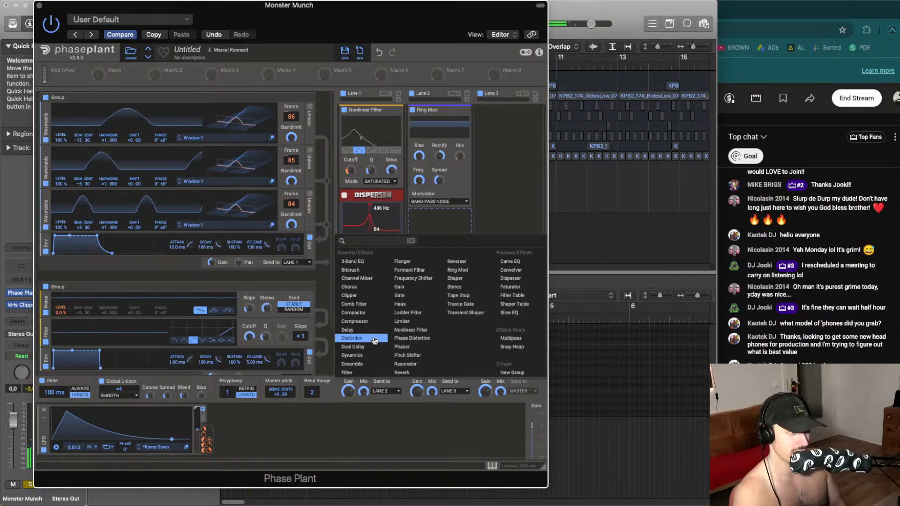
left_click(352, 347)
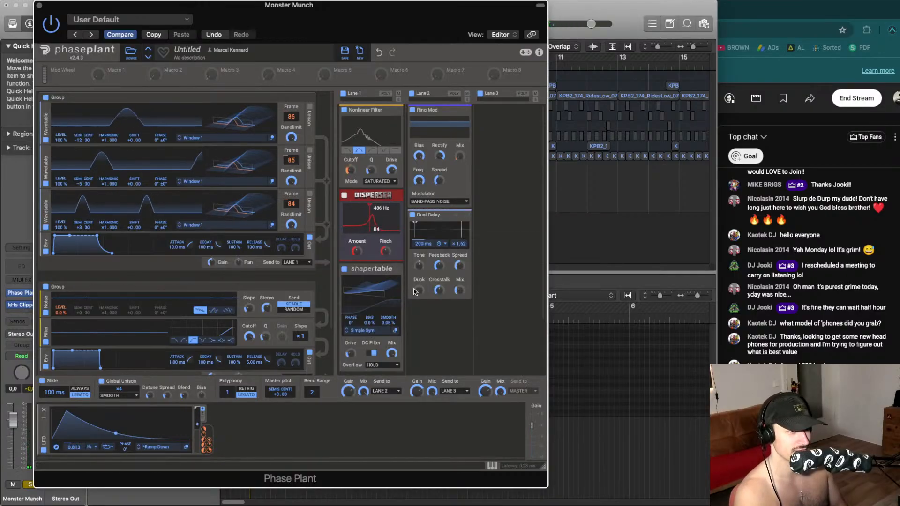
left_click_drag(421, 247, 423, 248)
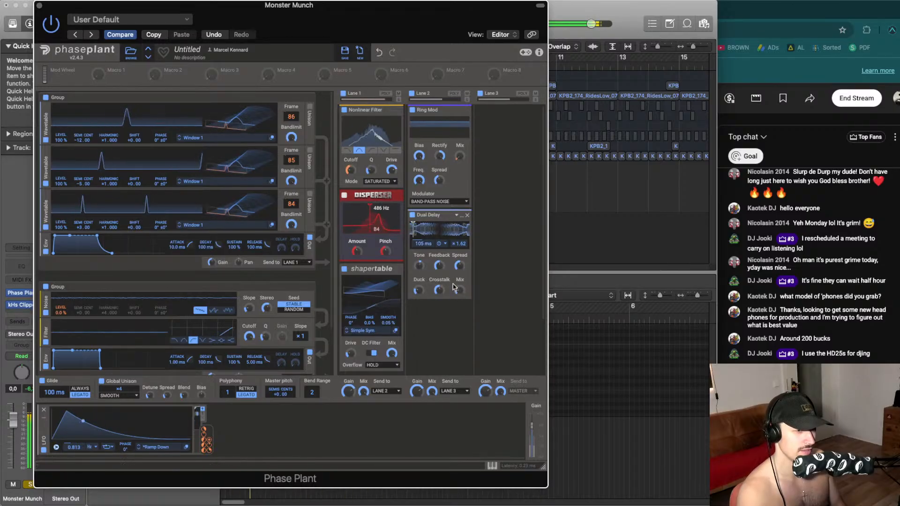
left_click_drag(454, 286, 453, 304)
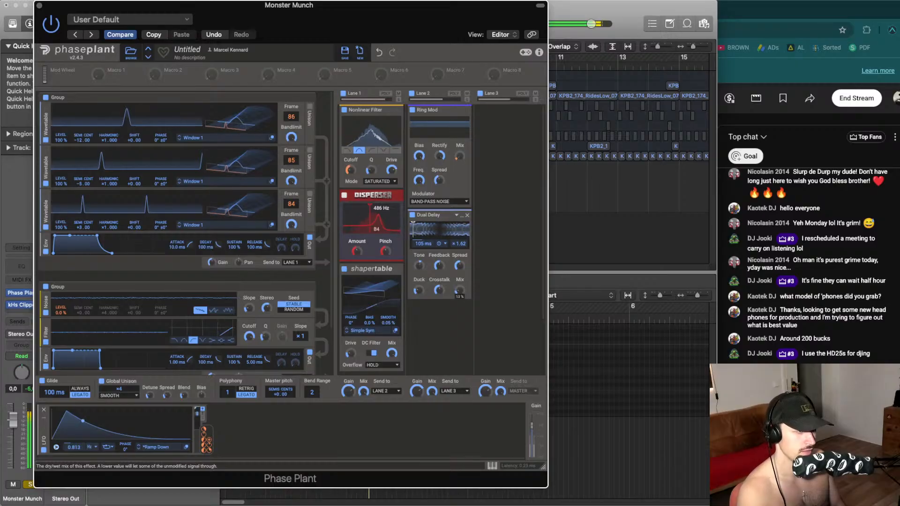
Add a Convolver below the Dual Delay, load the synthetic impulse response White Decay 200 ms, and lower its mix
left_click(445, 312)
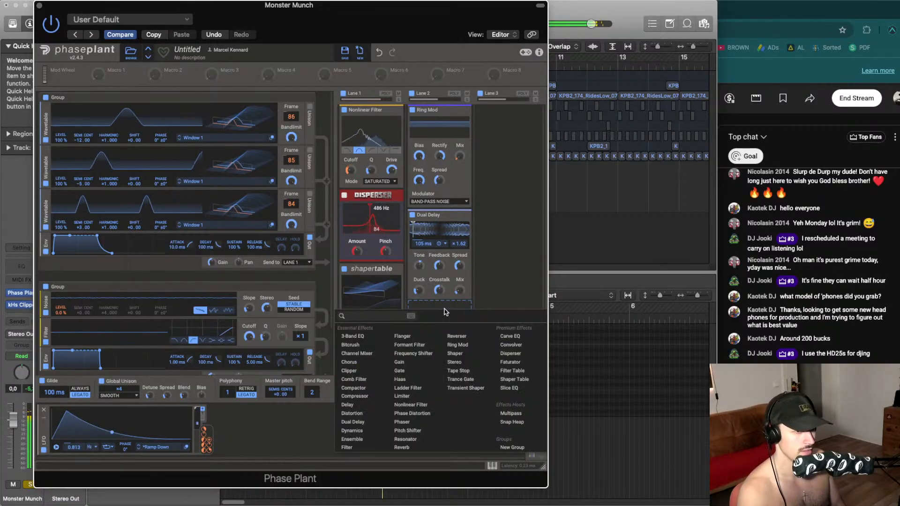
left_click(511, 345)
left_click(428, 329)
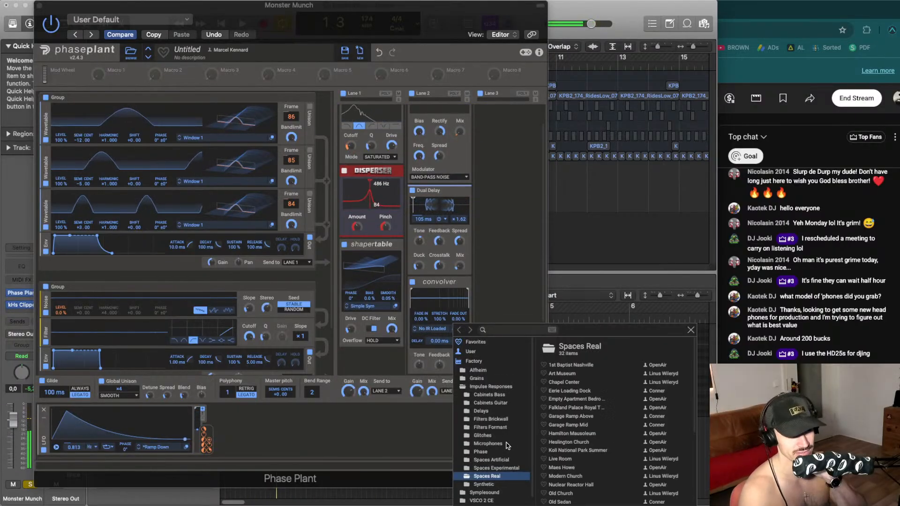
left_click(483, 482)
scroll(556, 440, "down", 5)
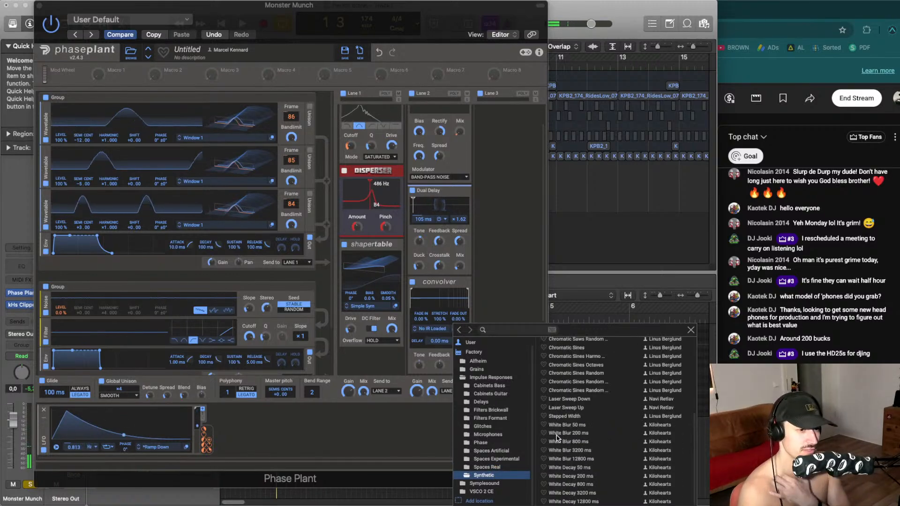
left_click(569, 476)
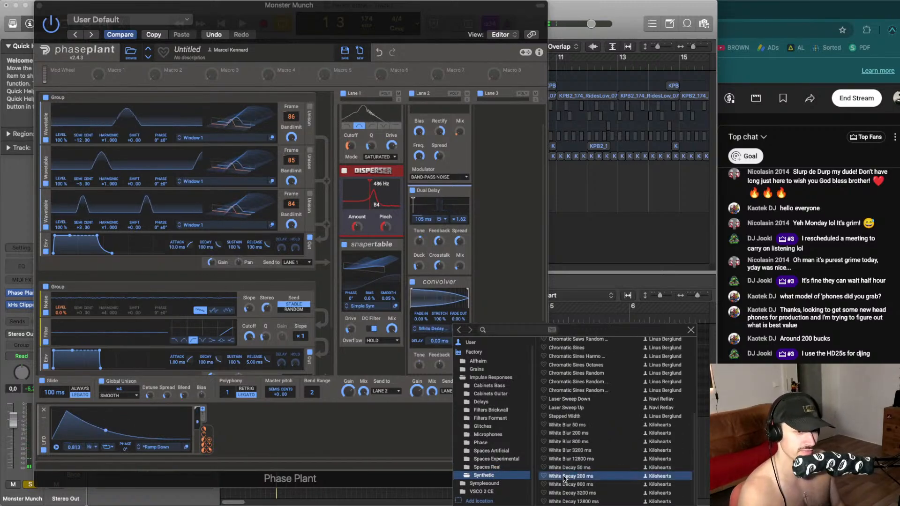
left_click(420, 349)
left_click_drag(459, 364, 459, 375)
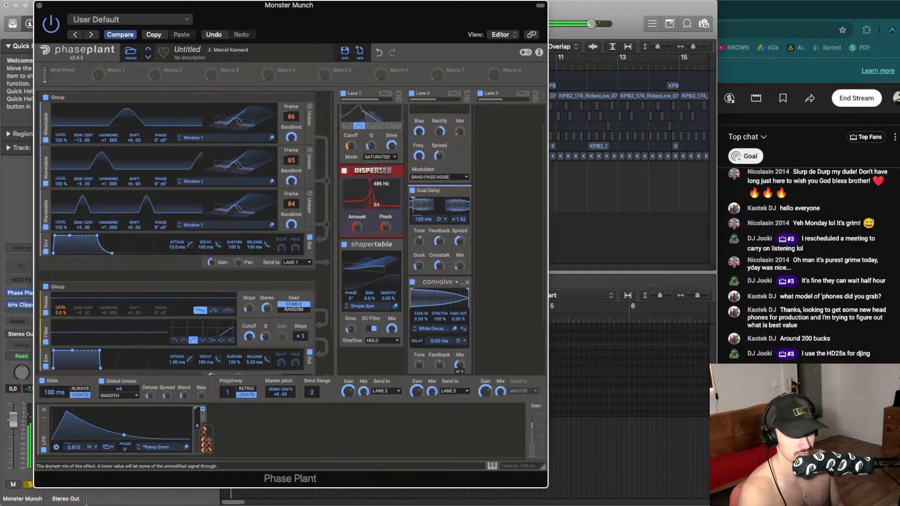
Replace the Convolver's impulse response with the synthetic White Blur 200 ms and lower the Convolver's mix
left_click(428, 329)
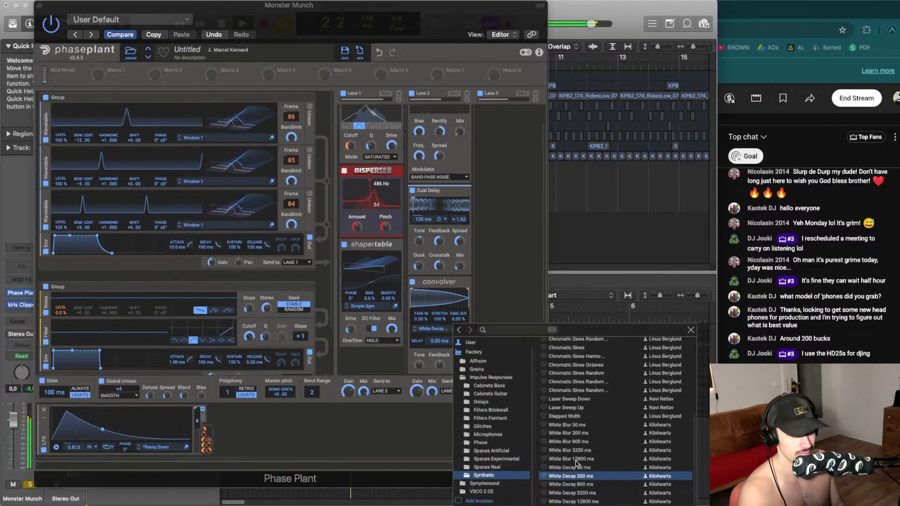
left_click(583, 434)
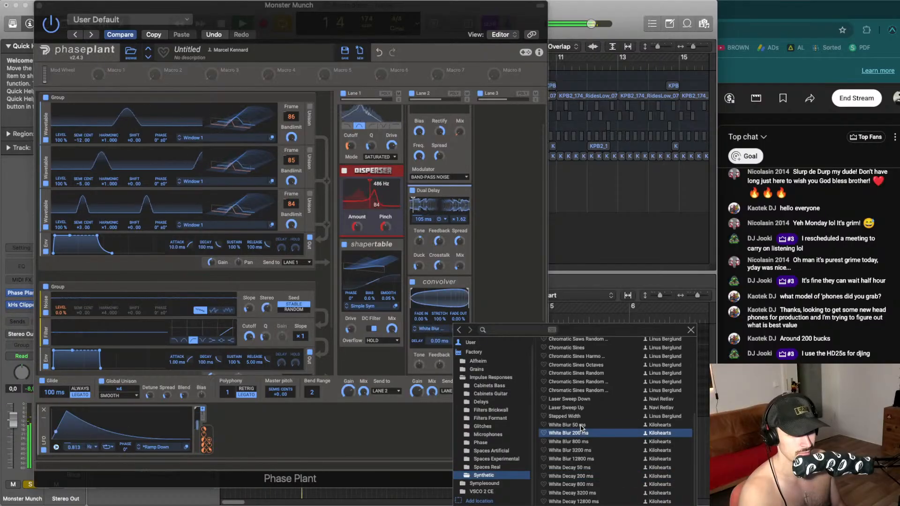
left_click(588, 475)
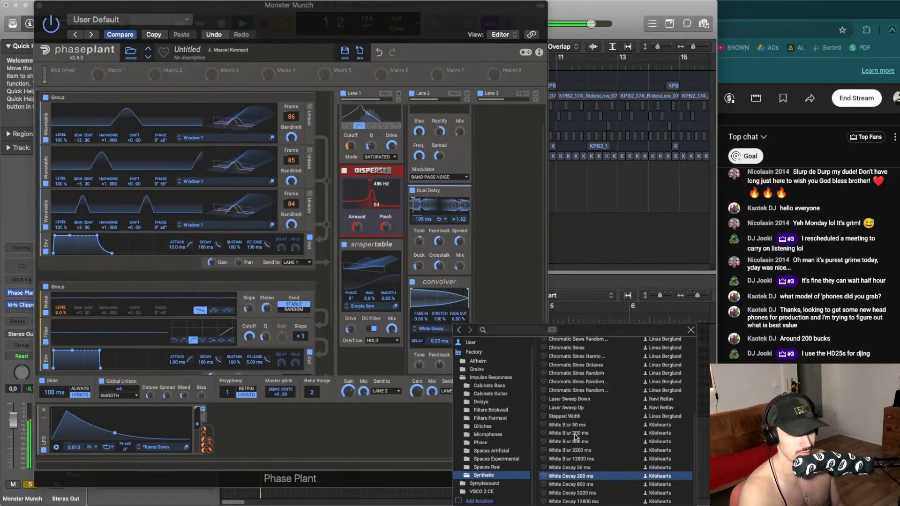
left_click(574, 433)
left_click(457, 363)
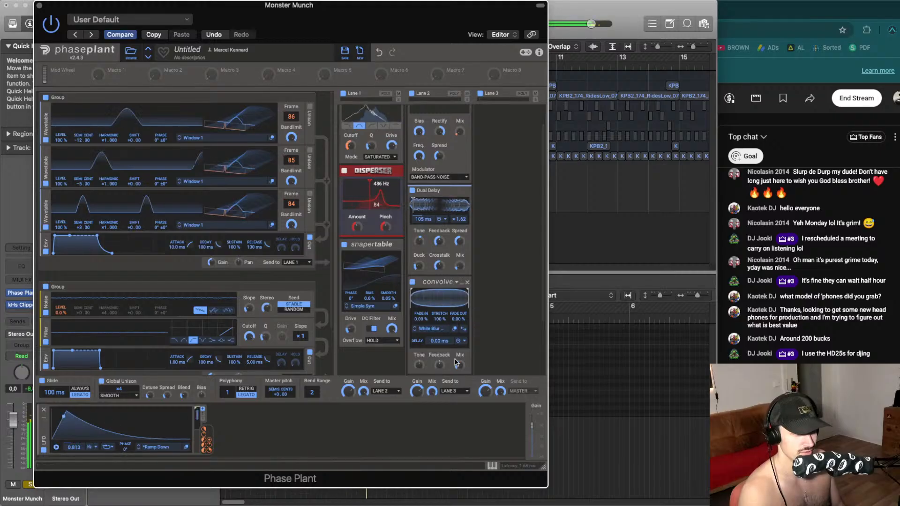
left_click_drag(457, 363, 457, 374)
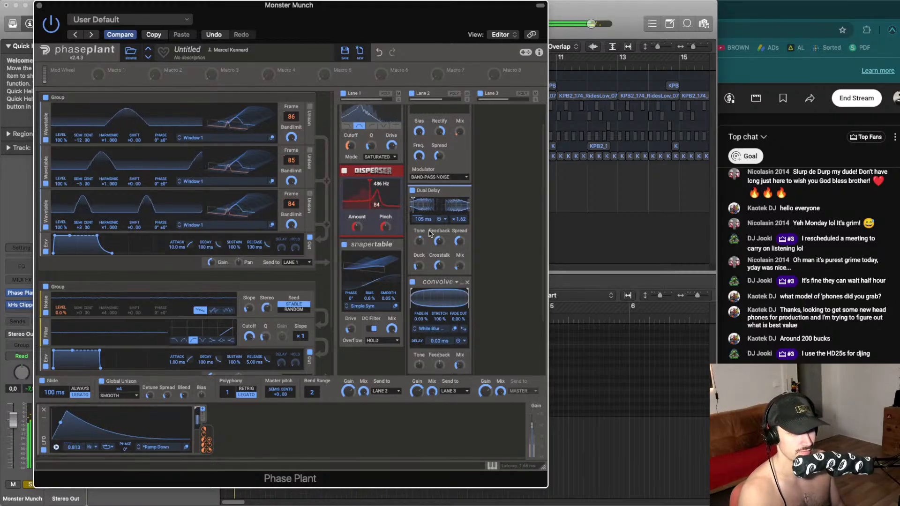
Move the Ring Mod from Lane 2 to the end of Lane 1, below the Shaper Table
scroll(408, 173, "up", 2)
left_click_drag(408, 173, 352, 360)
scroll(471, 183, "up", 5)
Add a Distortion effect below the Convolver in Lane 2
left_click(435, 309)
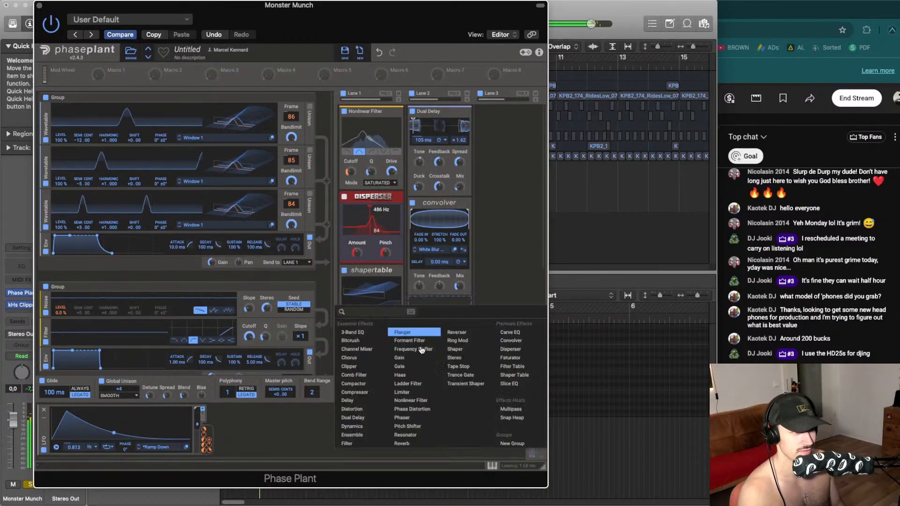
key("Down")
key("Down")
key("Down")
key("Down")
key("Down")
key("Down")
key("Down")
key("Down")
key("Down")
key("Return")
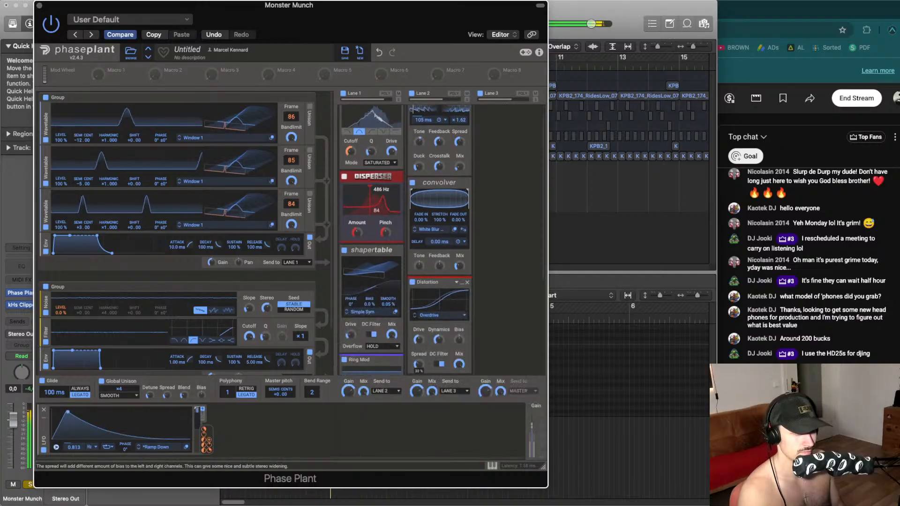
Raise the Distortion's drive, lower its mix, and listen to the patch in playback
left_click_drag(418, 341, 419, 327)
left_click_drag(458, 364, 459, 371)
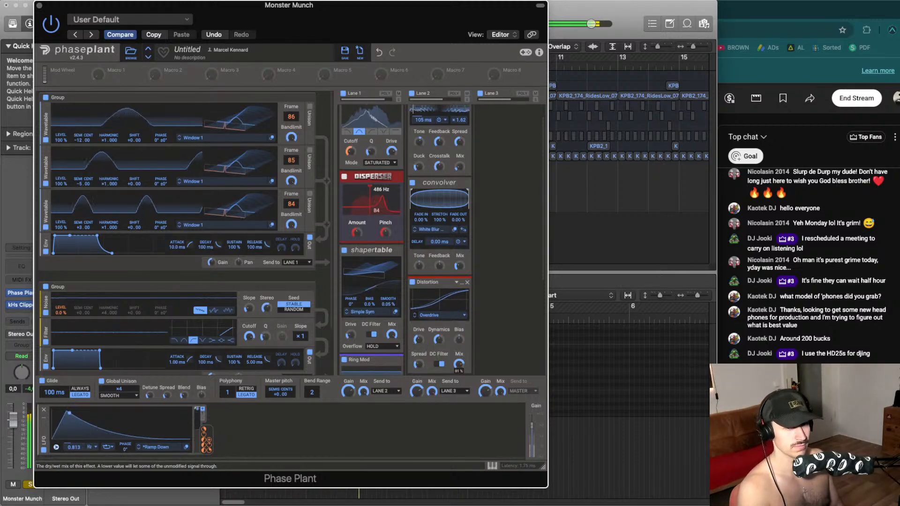
left_click_drag(458, 371, 459, 380)
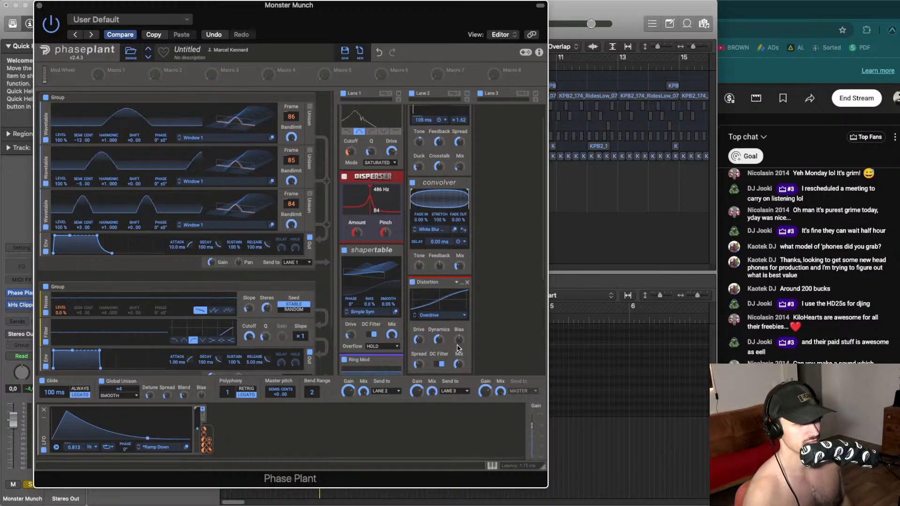
key("space")
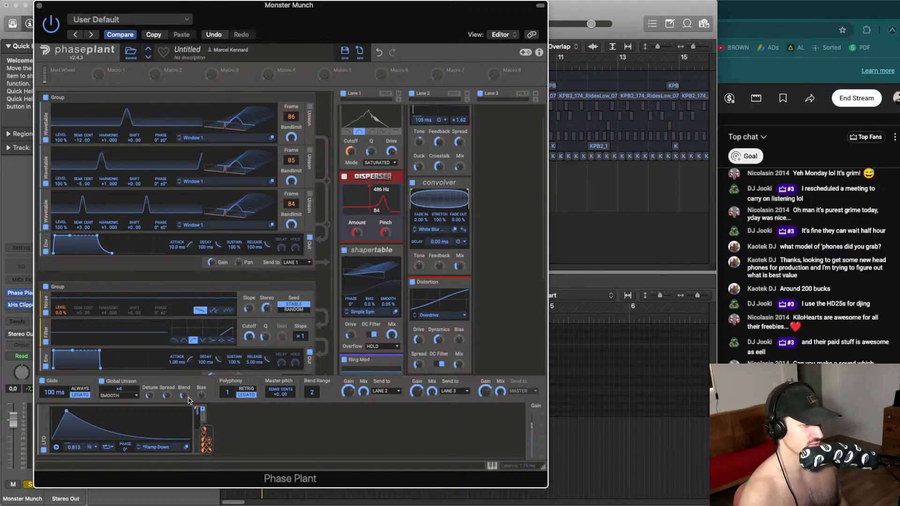
Adjust the global unison blend and further lower the mix of the Distortion and Convolver in Lane 2
left_click_drag(185, 396, 185, 395)
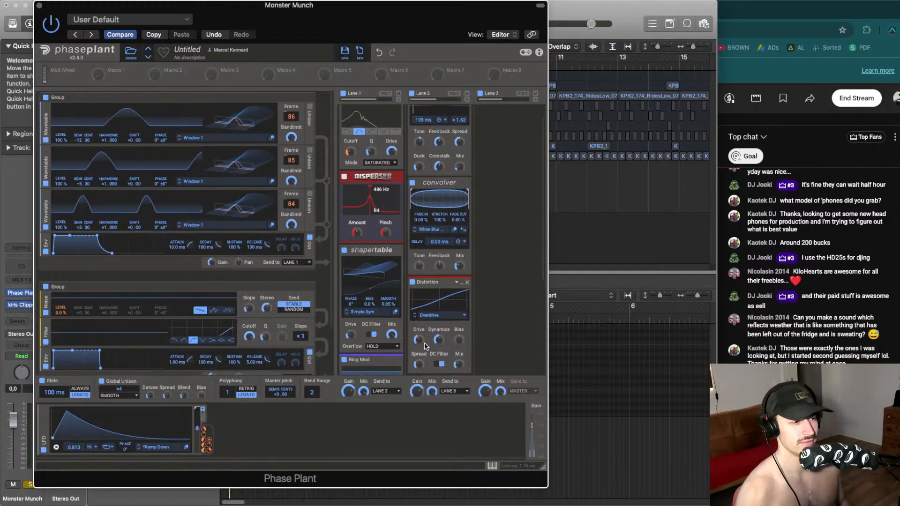
left_click_drag(458, 365, 458, 398)
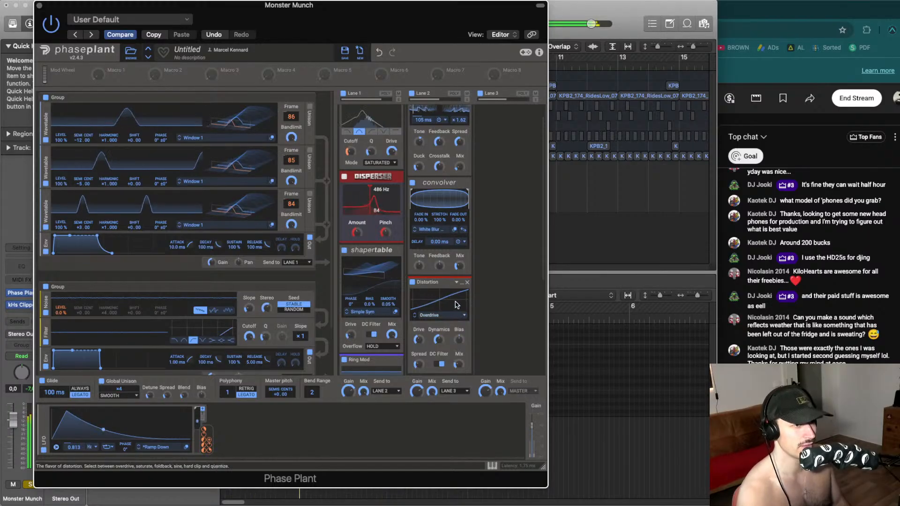
left_click_drag(460, 267, 459, 277)
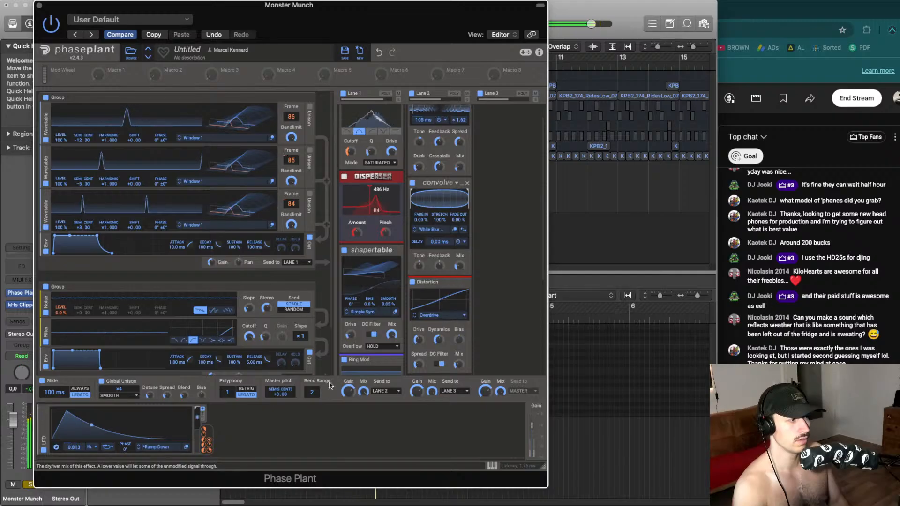
left_click_drag(184, 395, 167, 398)
key("space")
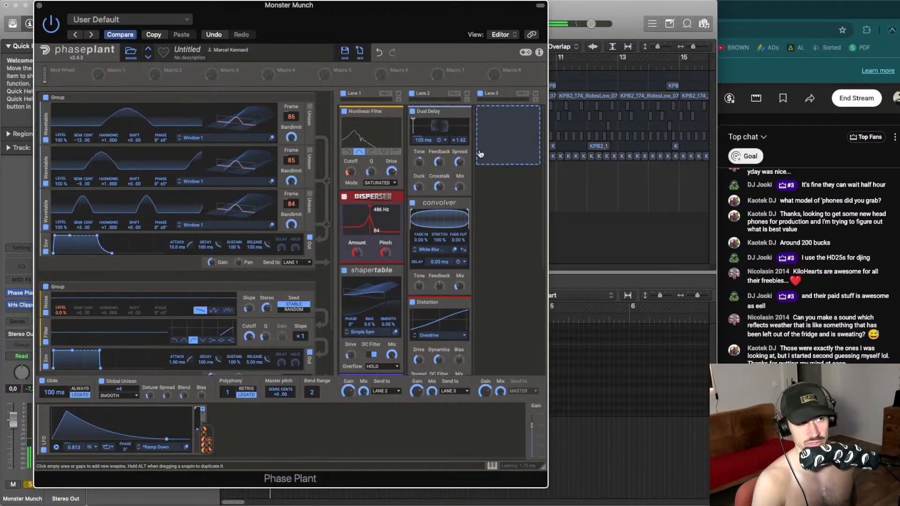
Add a Nonlinear Filter to Lane 3 and set its filter type to All pass
scroll(511, 155, "up", 1)
left_click(492, 131)
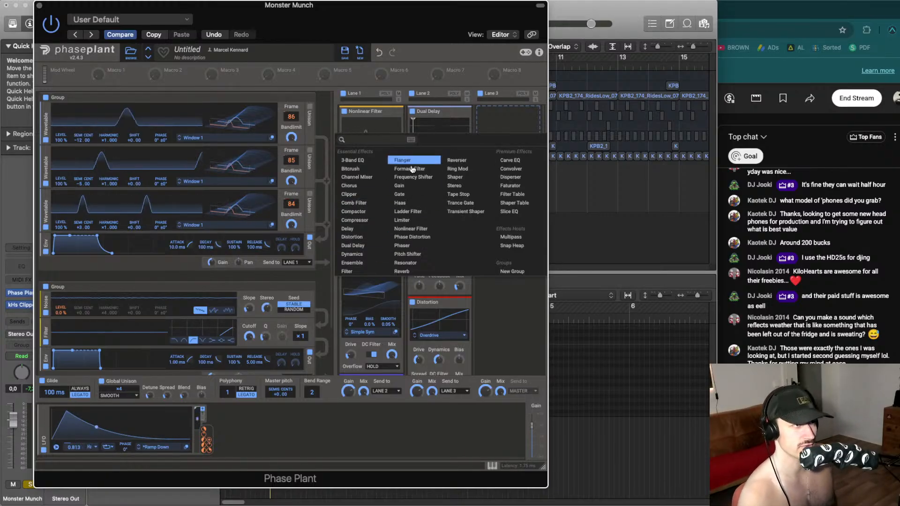
left_click(509, 121)
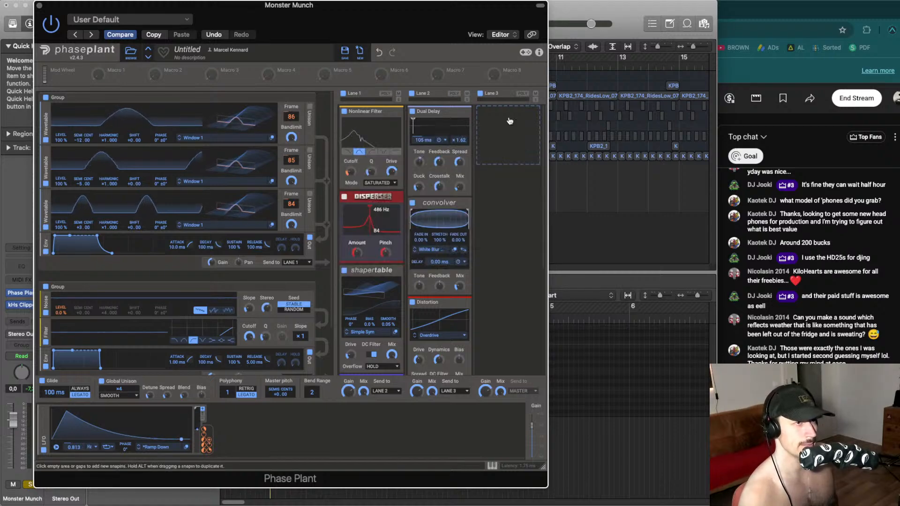
left_click(491, 126)
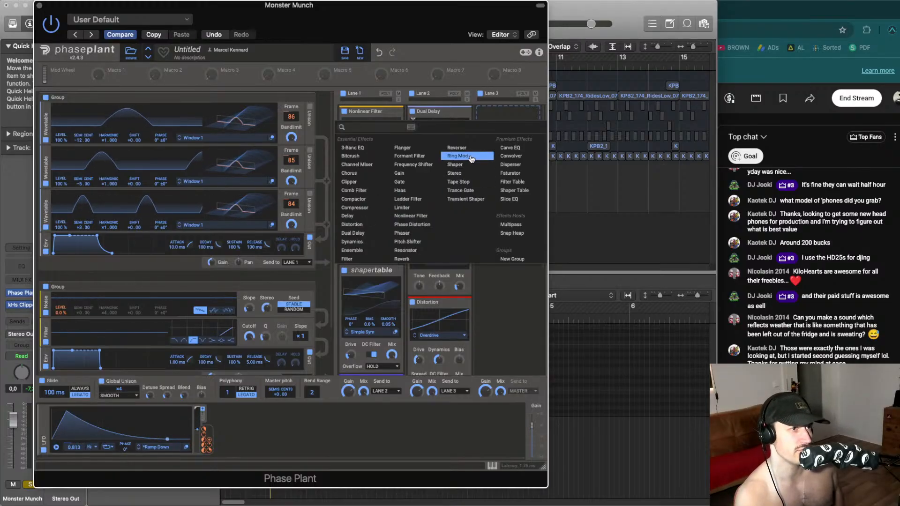
left_click(420, 219)
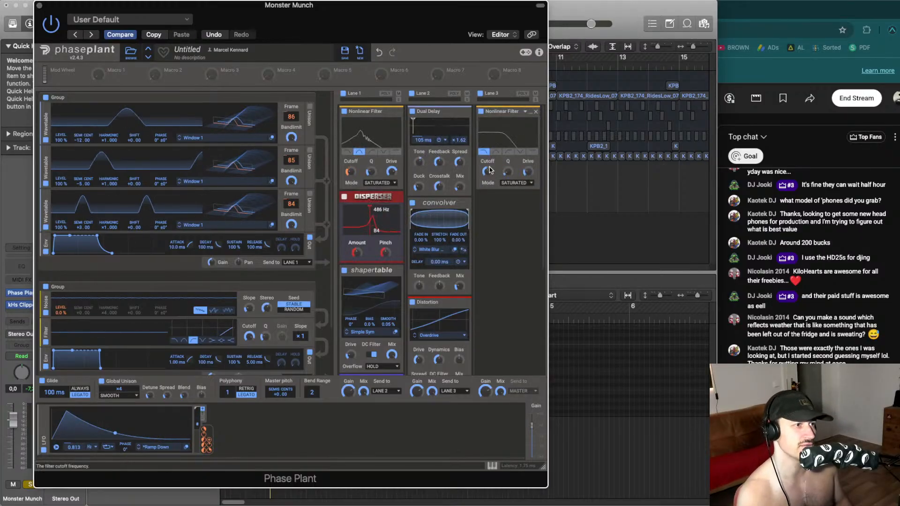
left_click(532, 152)
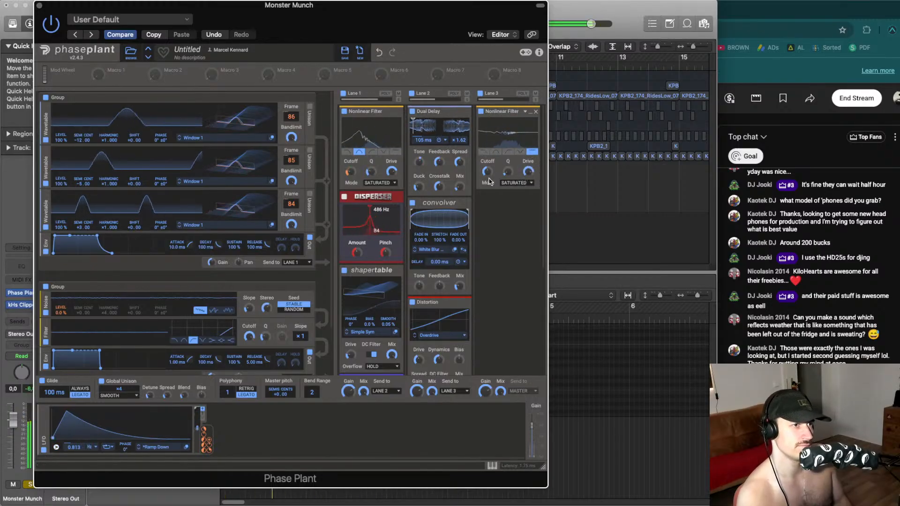
Try the Biased mode on the Lane 3 Nonlinear Filter
left_click(515, 183)
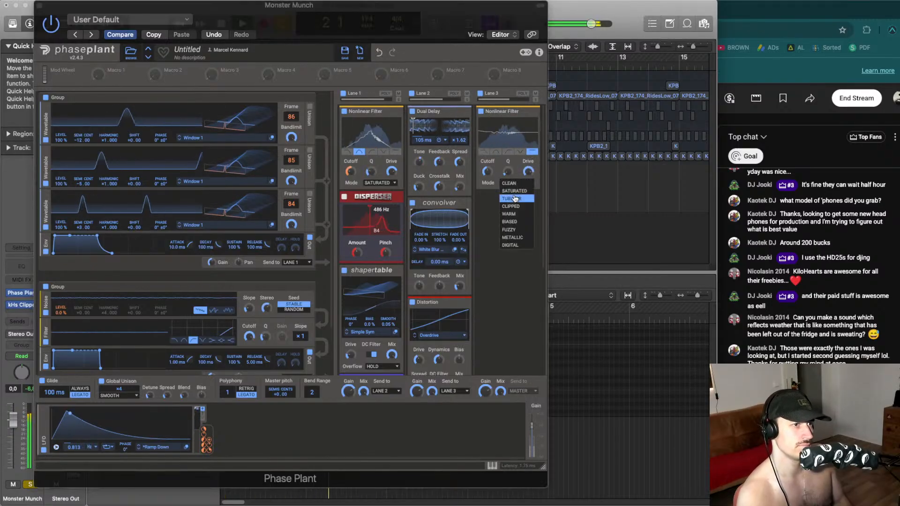
left_click(509, 221)
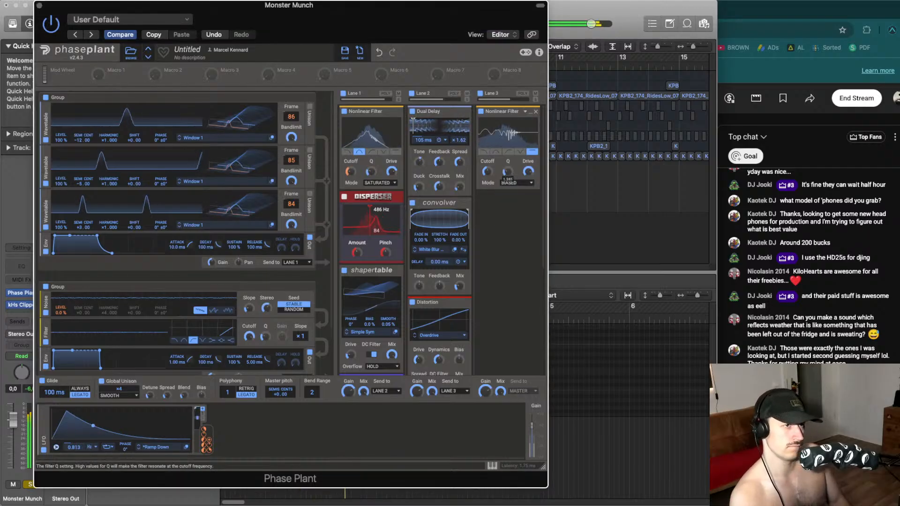
left_click(515, 183)
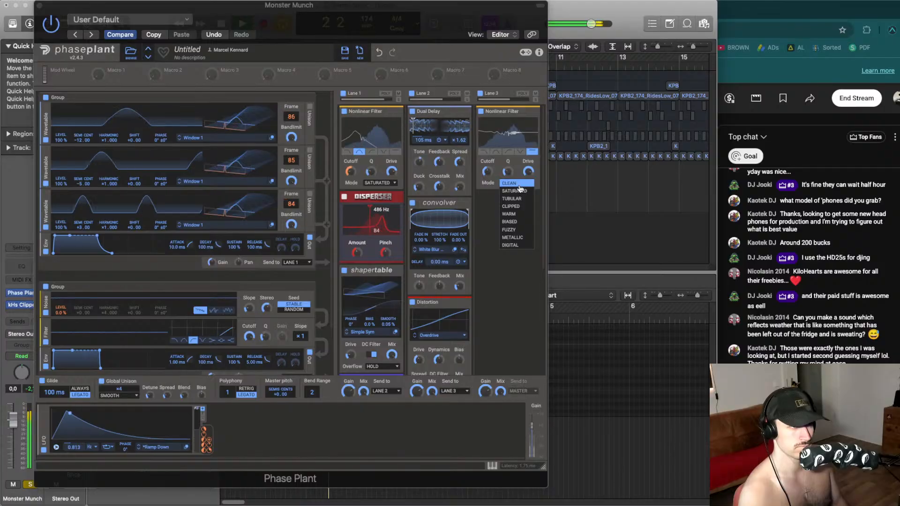
left_click(510, 221)
Modulate the Lane 3 Nonlinear Filter's cutoff with the LFO and compare the sound with the filter off and on
scroll(514, 184, "down", 1)
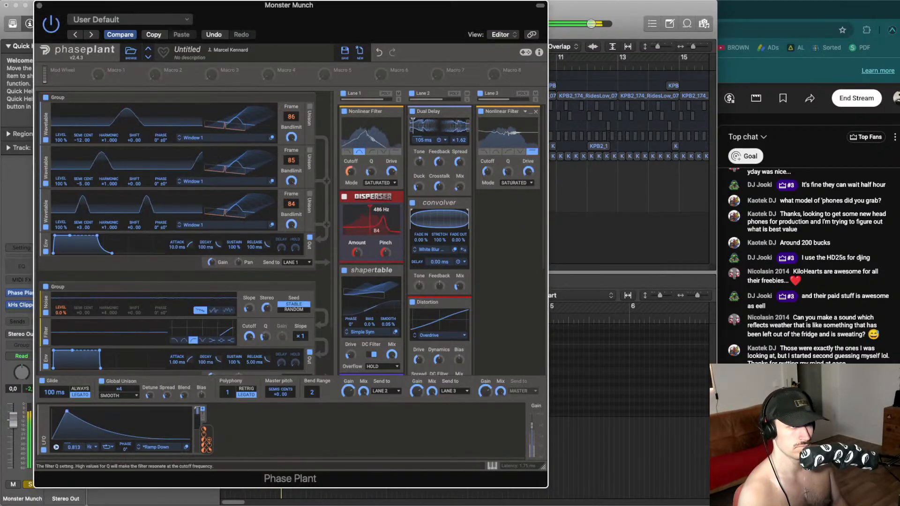
left_click_drag(487, 172, 488, 173)
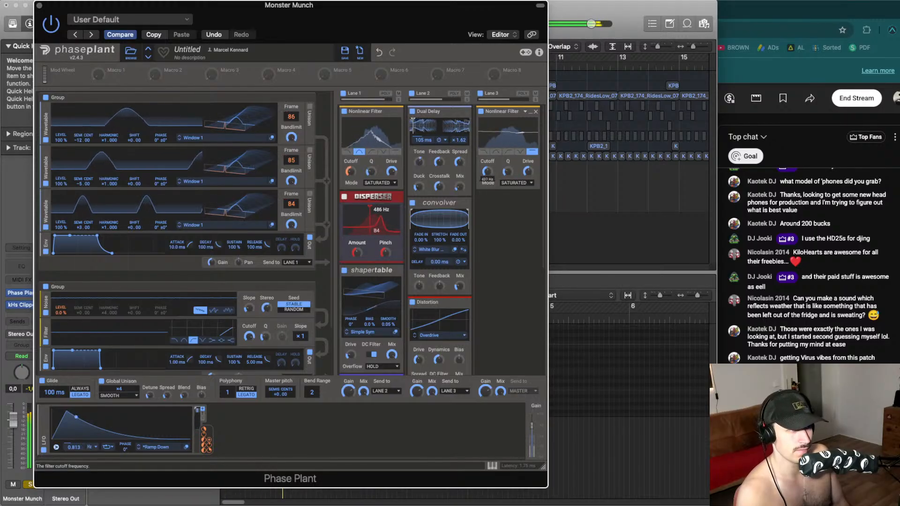
left_click_drag(206, 440, 487, 177)
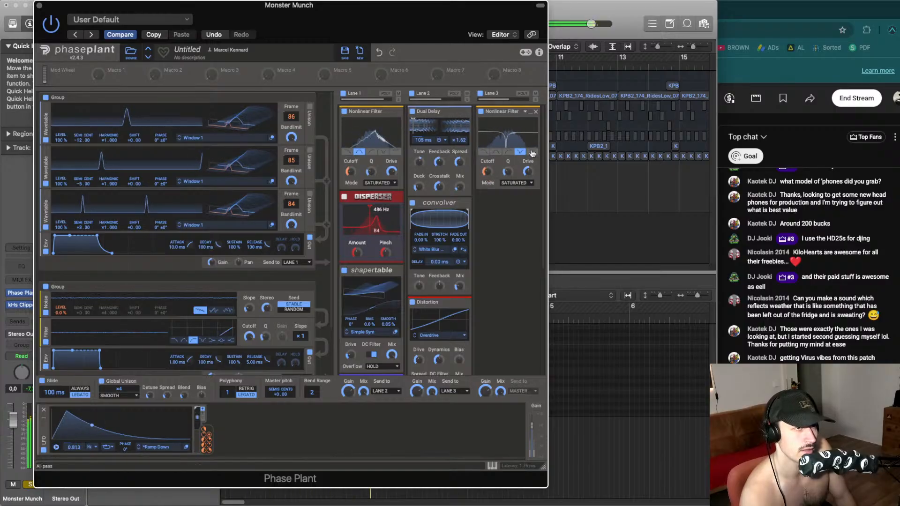
left_click_drag(206, 436, 488, 178)
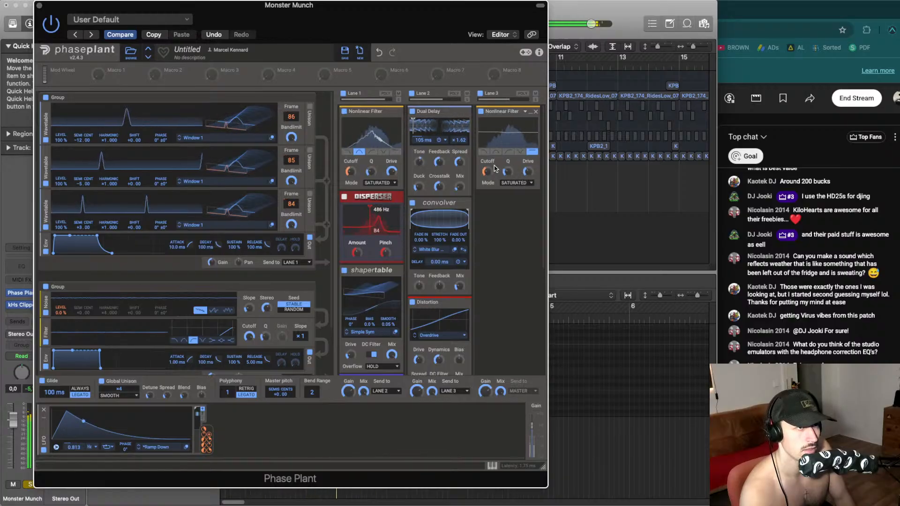
left_click(481, 111)
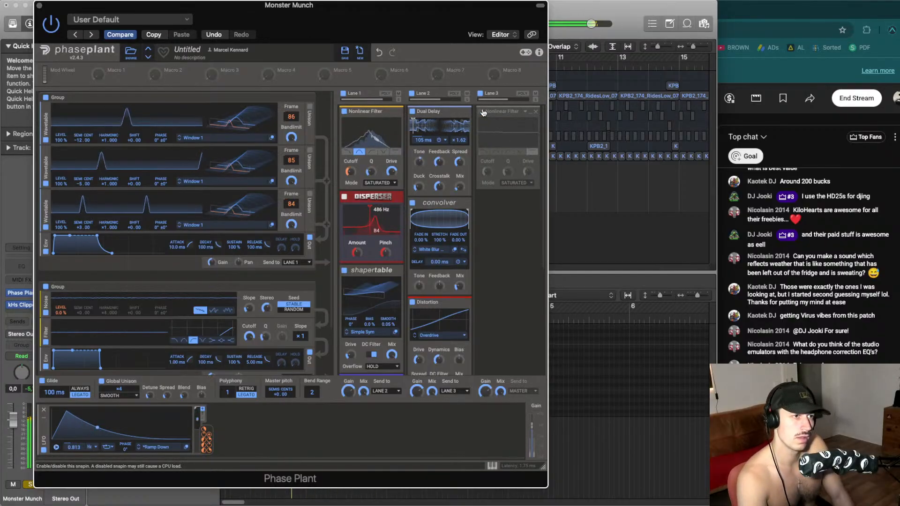
left_click(481, 112)
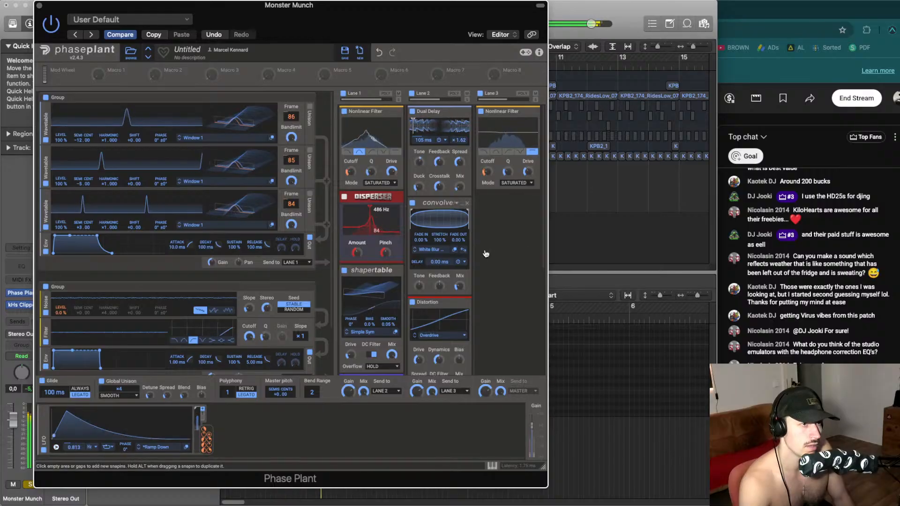
Add a Filter below the Nonlinear Filter in Lane 3 and set it to the peak type
left_click(508, 218)
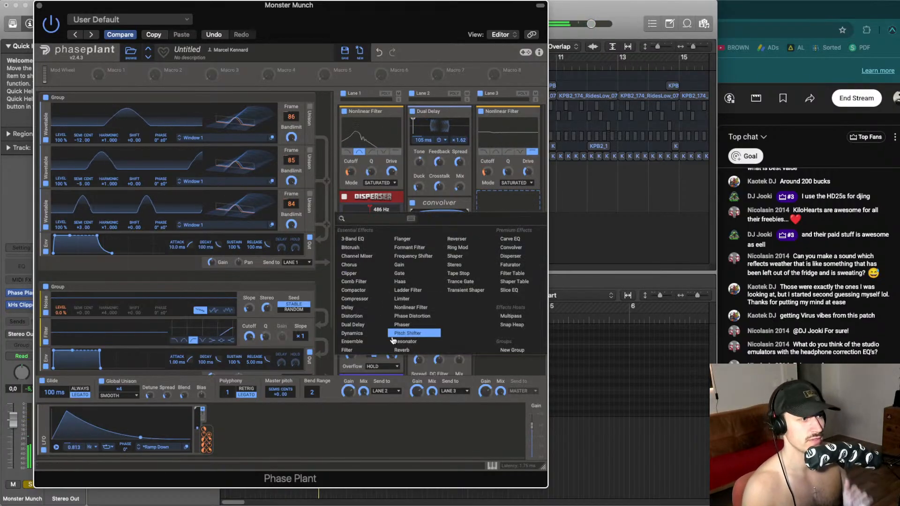
left_click(347, 350)
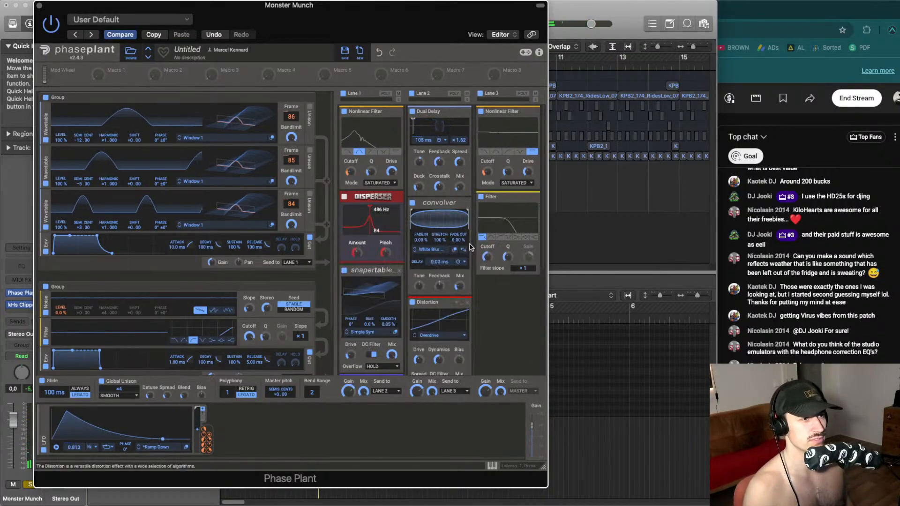
left_click(525, 236)
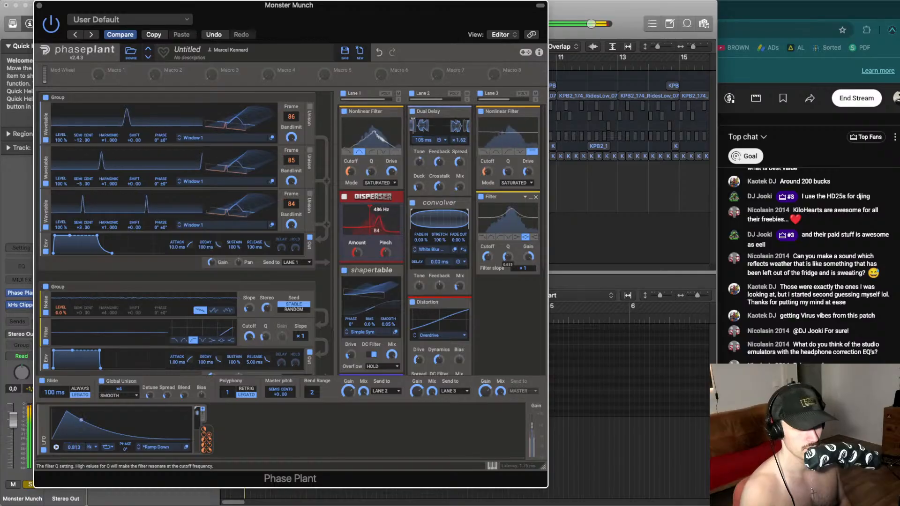
Set the peak Filter's gain to a shallow cut and sweep its cutoff with the LFO, adjusting the base cutoff
left_click_drag(533, 259, 533, 253)
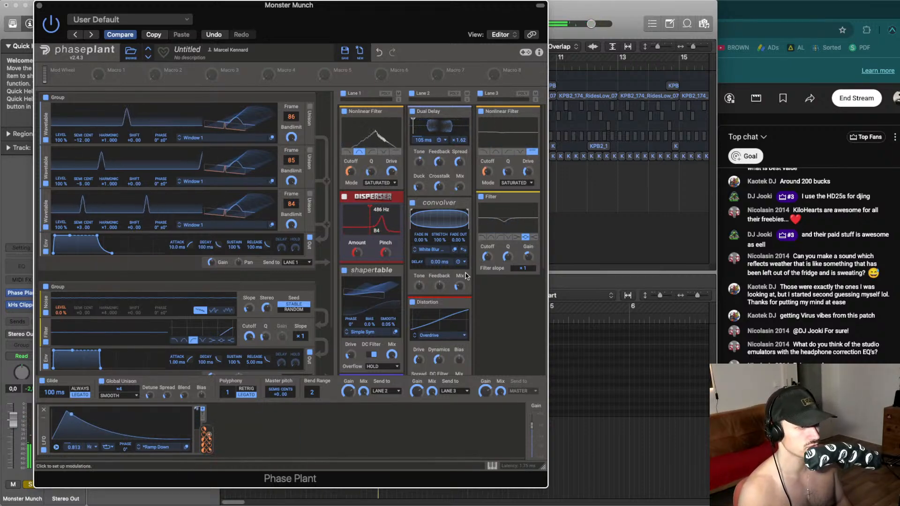
left_click_drag(206, 435, 488, 278)
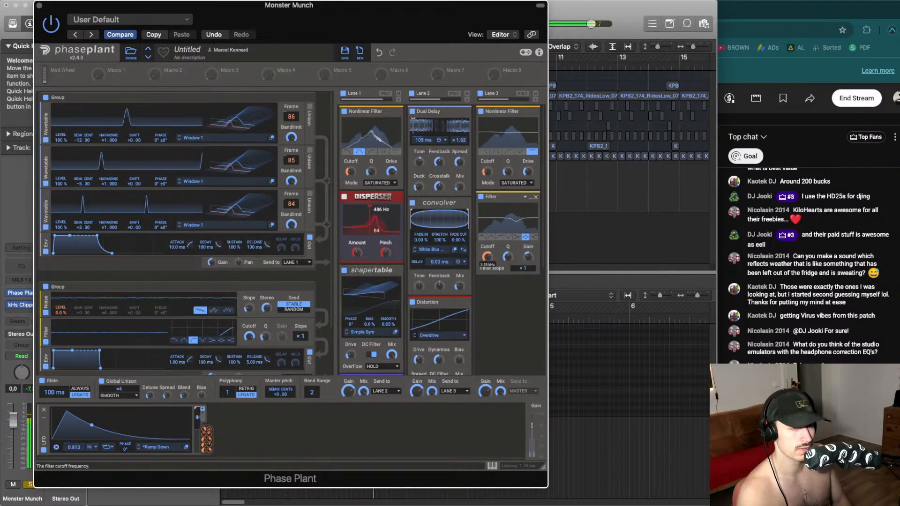
left_click_drag(489, 260, 489, 265)
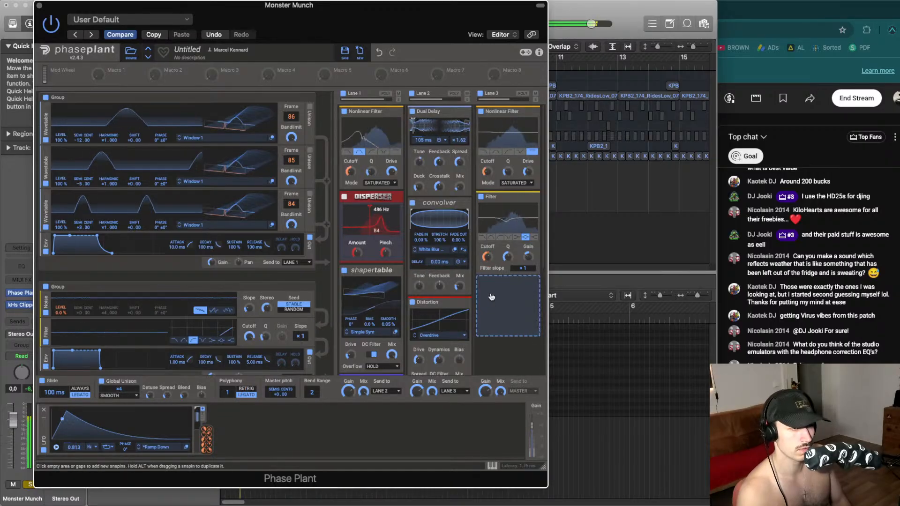
Add a 3-Band EQ below the peak Filter in Lane 3
left_click(491, 297)
left_click(375, 323)
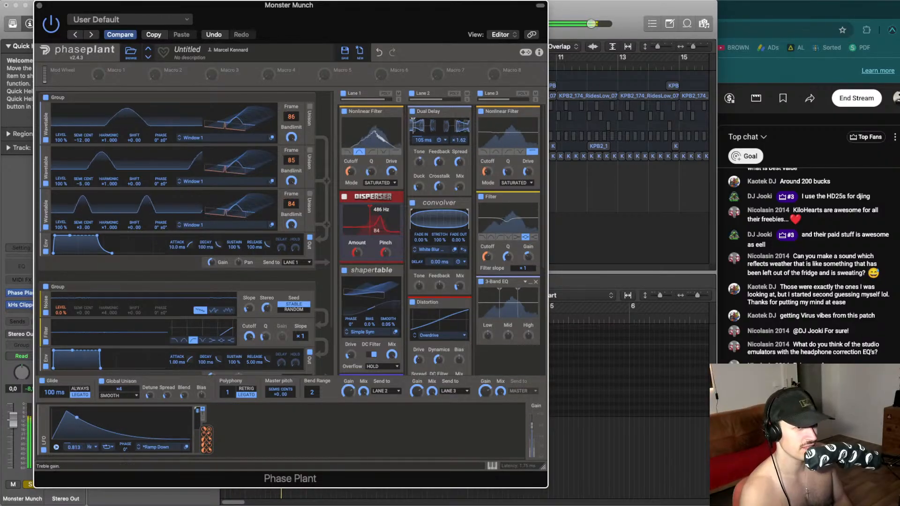
Reset the 3-Band EQ's High gain in Lane 3, modulate it with the LFO, and slightly lower the high split frequency
left_click_drag(529, 335, 528, 326)
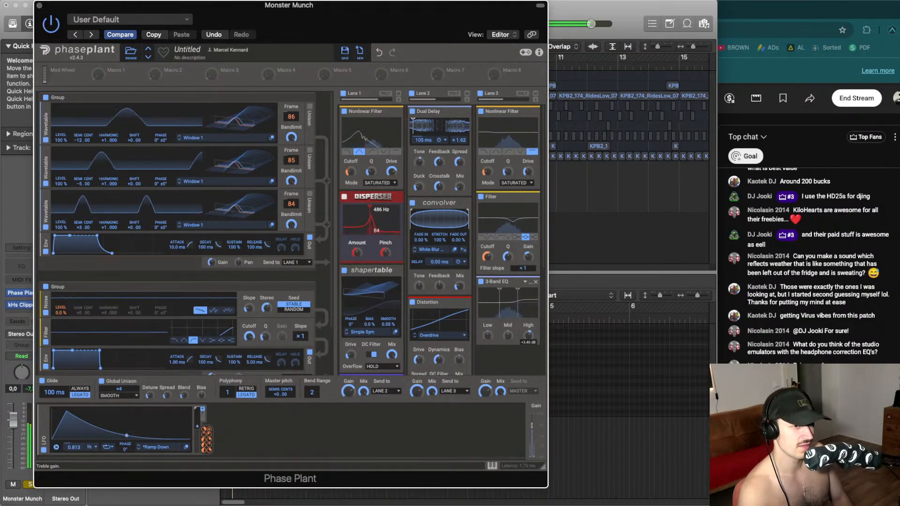
double_click(528, 336)
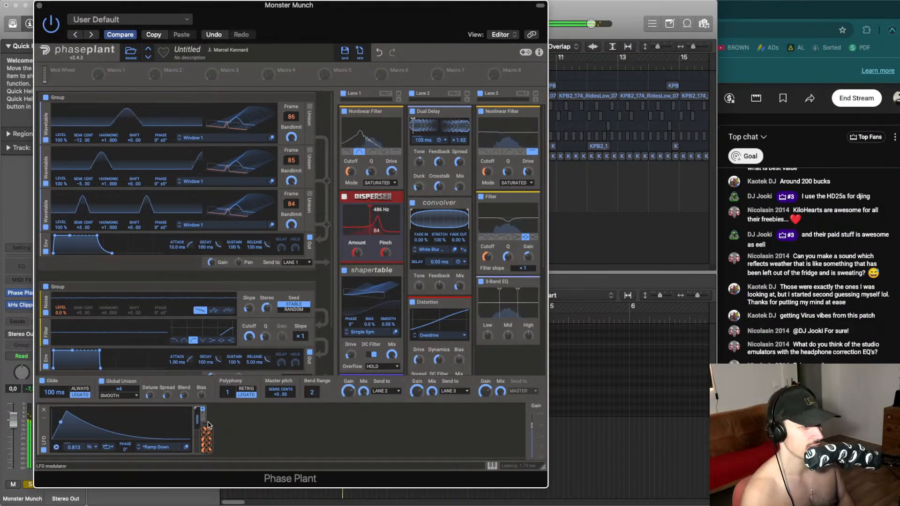
left_click_drag(209, 431, 528, 335)
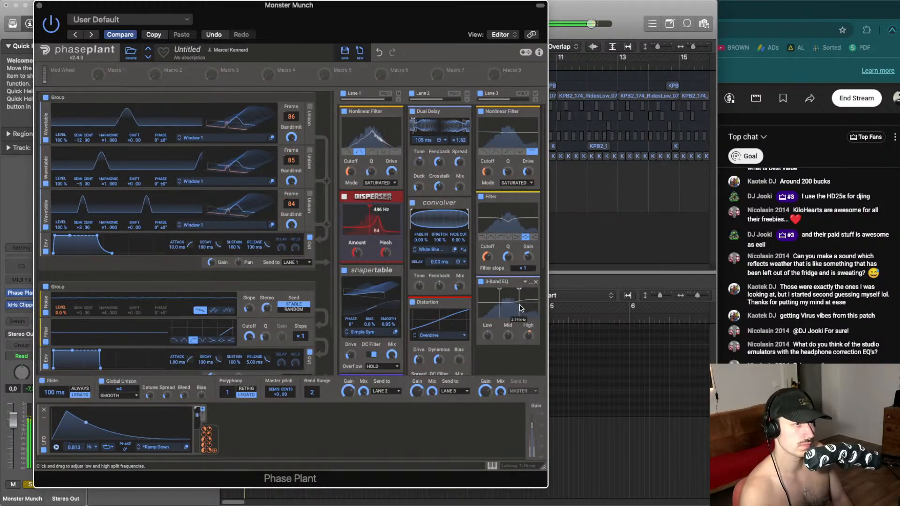
left_click_drag(519, 308, 518, 310)
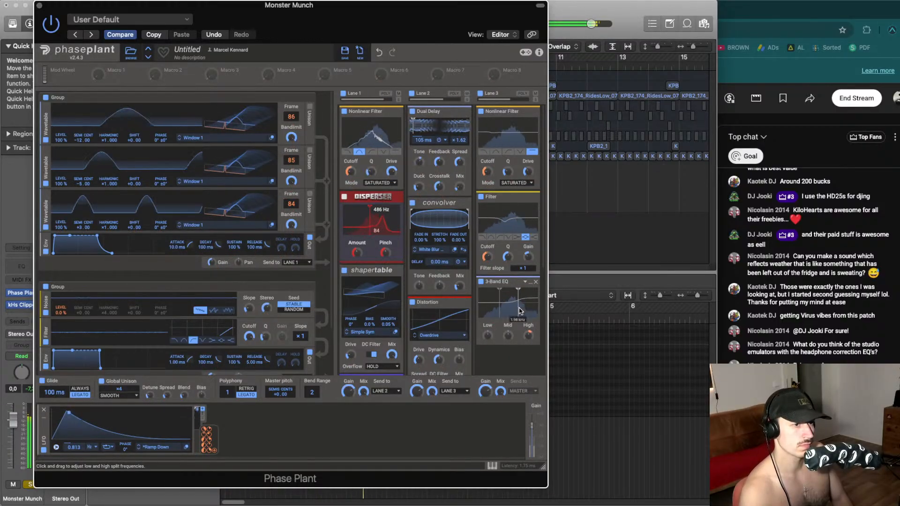
Compare the sound with Lane 1's Ring Mod off and on, and try modulating its Mix with the LFO
scroll(422, 259, "down", 5)
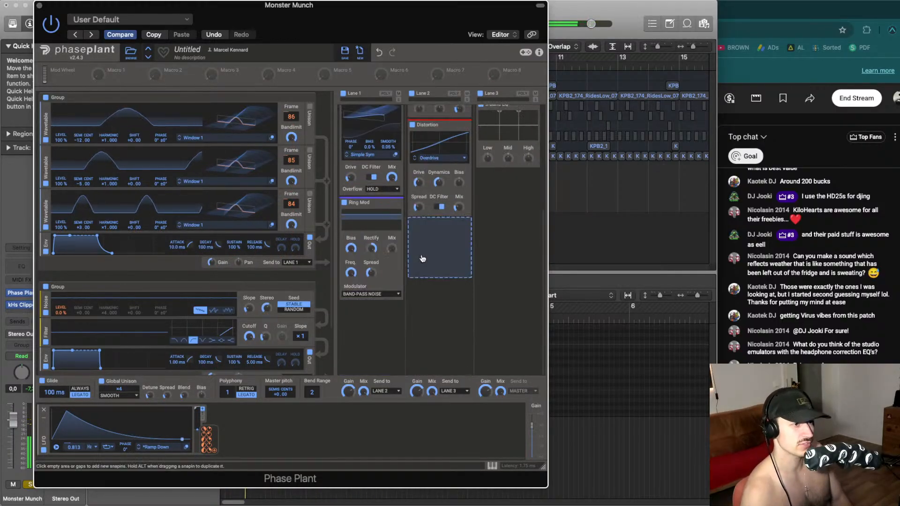
left_click(344, 203)
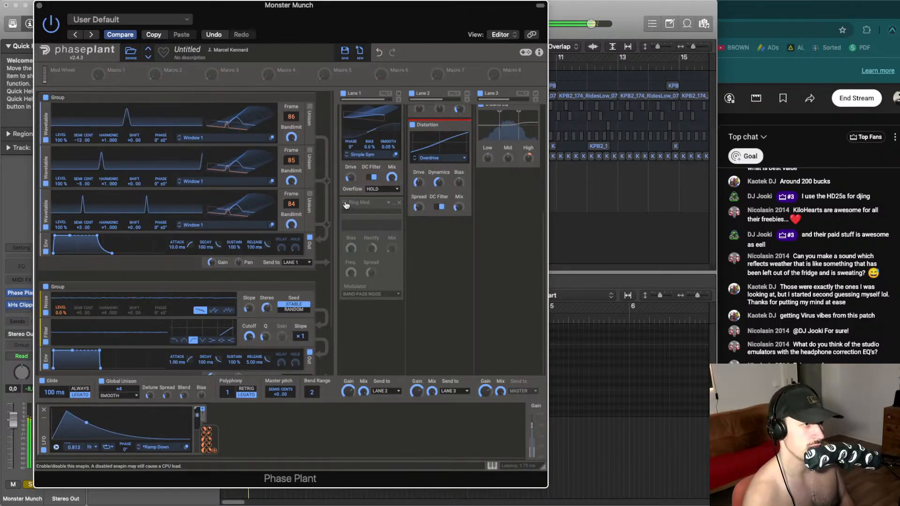
left_click(345, 203)
left_click_drag(206, 438, 392, 256)
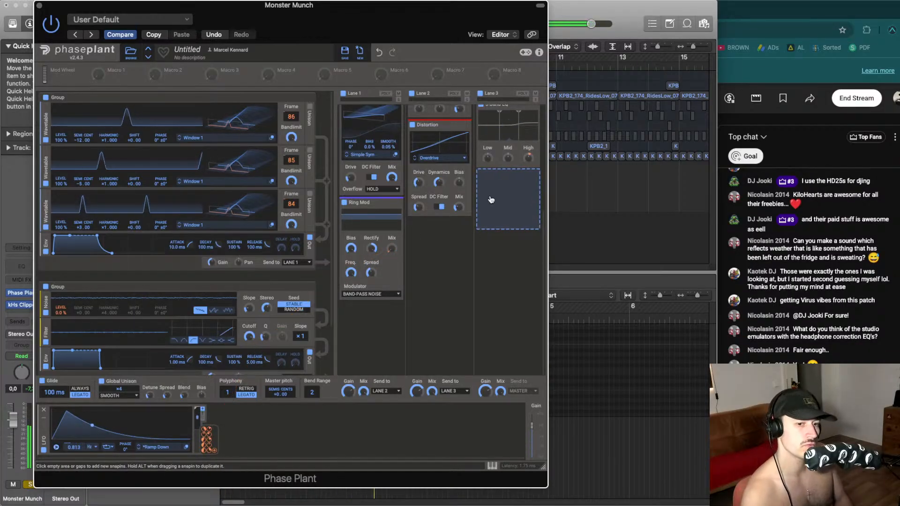
key("super+z")
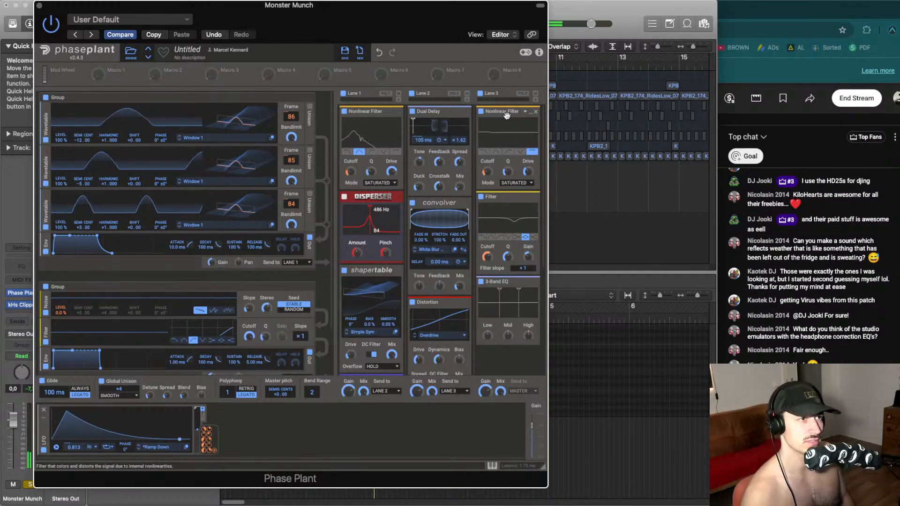
Remove the Nonlinear Filter from Lane 3 and fine-tune the 3-Band EQ's High gain and the peak Filter's Q during playback
left_click_drag(506, 115, 447, 242)
key("super+z")
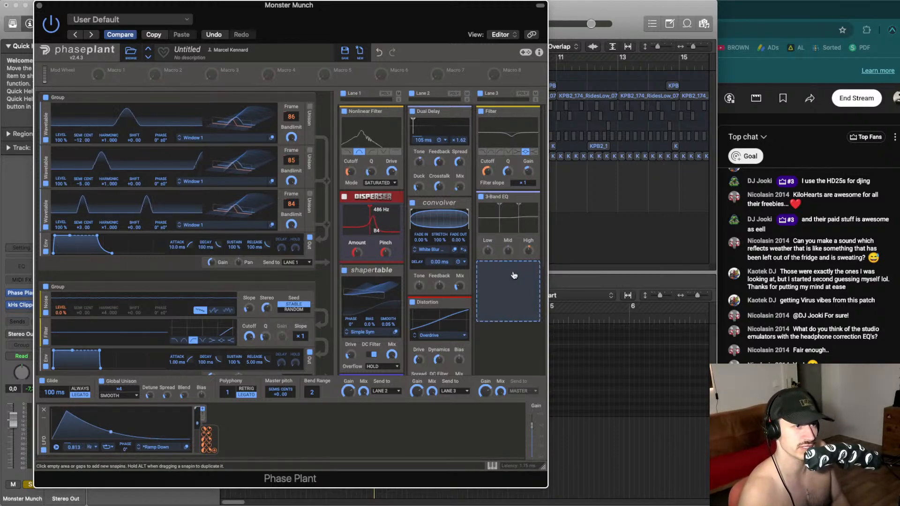
key("space")
left_click_drag(529, 258, 529, 252)
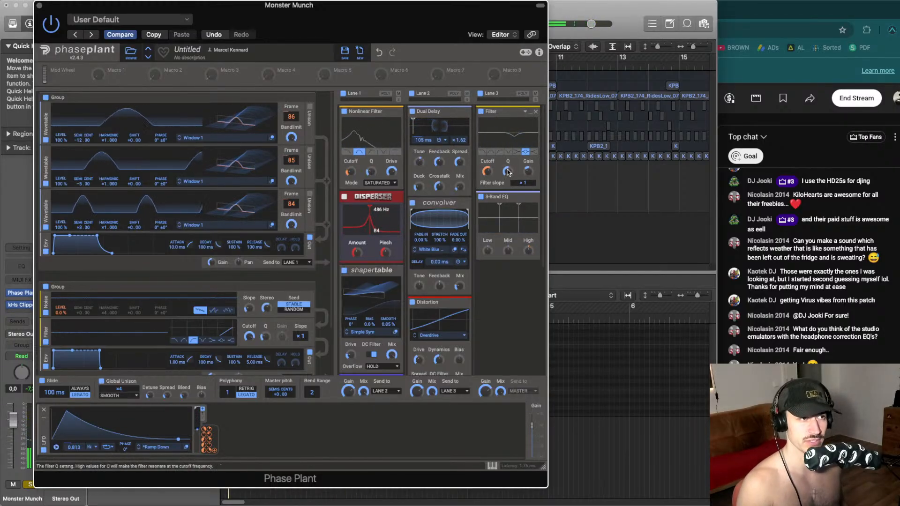
left_click_drag(507, 172, 508, 169)
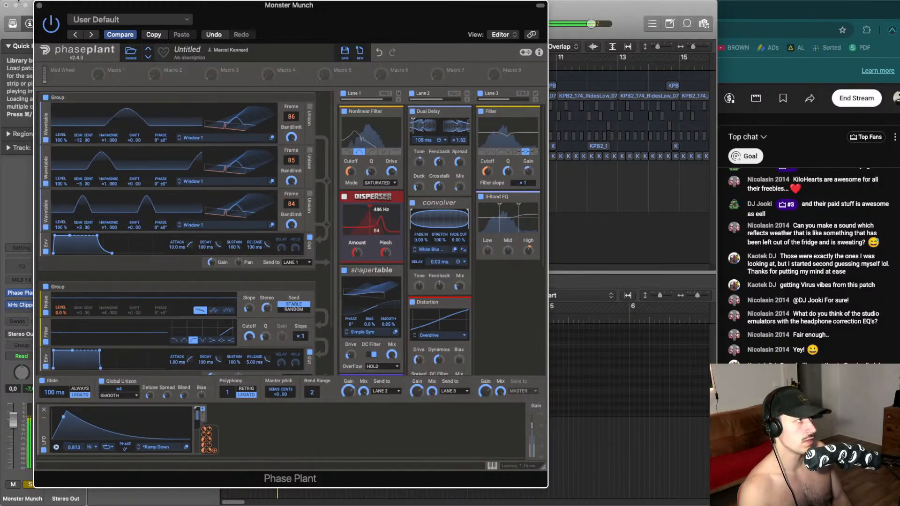
Unsolo the Monster Munch track to hear it with the drums, and reopen its Phase Plant instrument
left_click(40, 5)
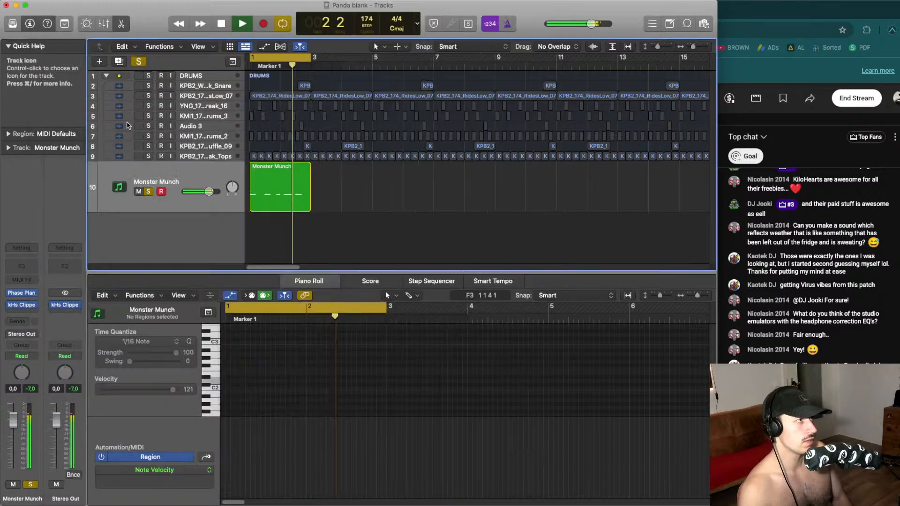
left_click(148, 191)
left_click(153, 182)
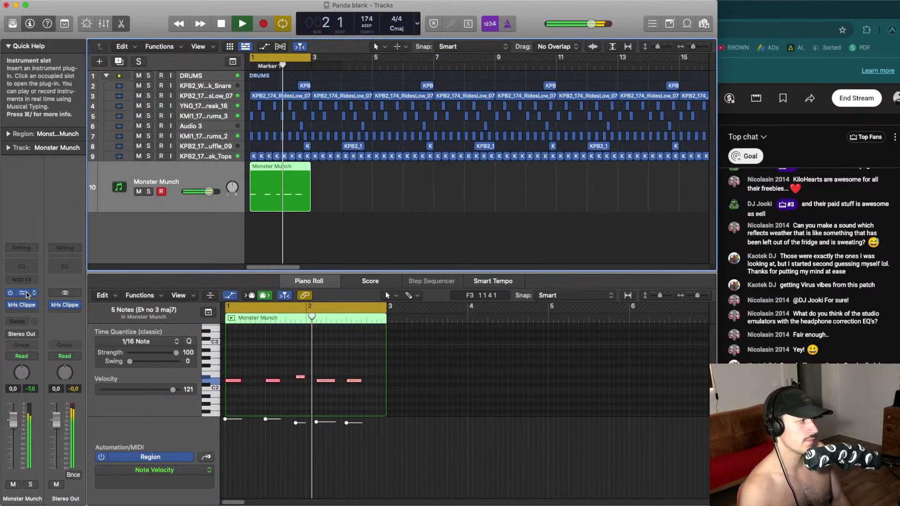
left_click(27, 294)
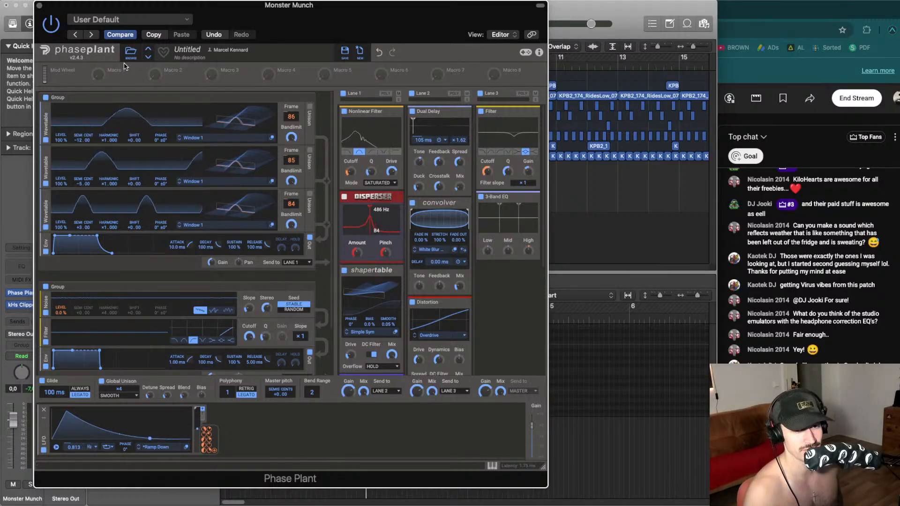
Save the patch in the User preset folder under the name Dirty Reflections
left_click(344, 51)
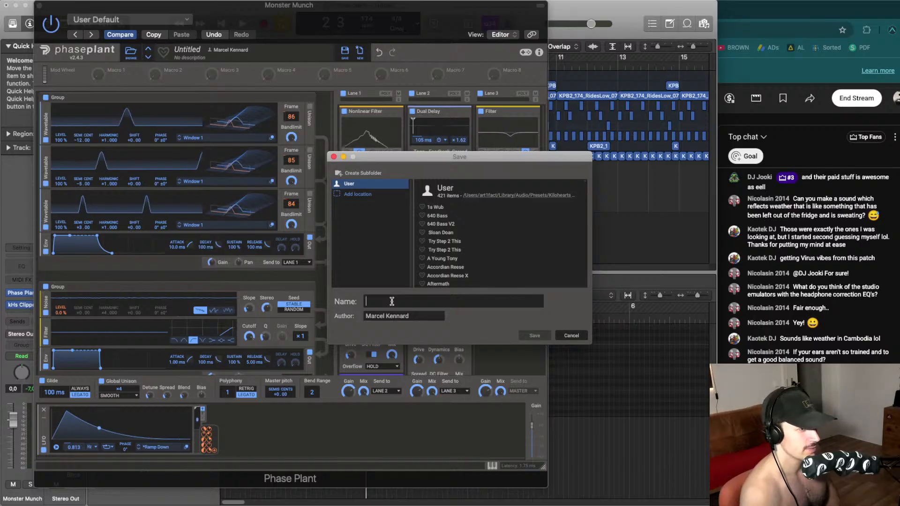
type("Ind")
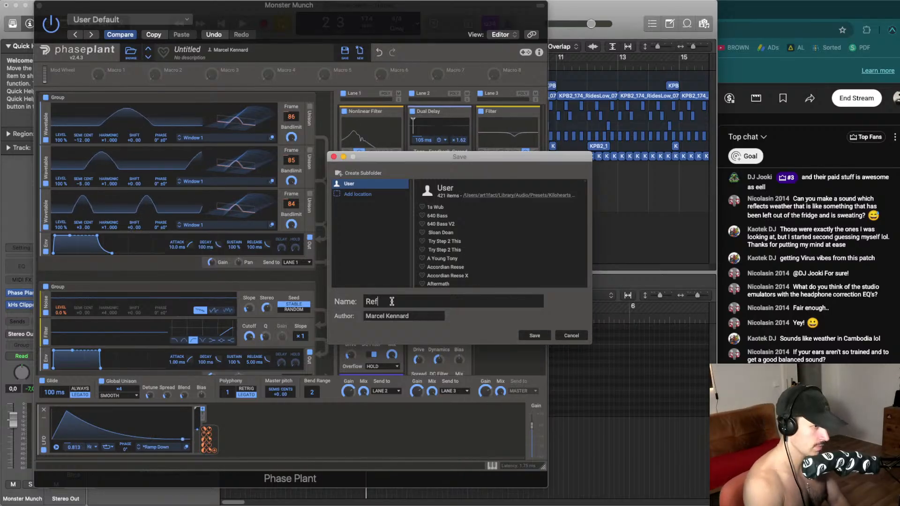
key("BackSpace")
key("BackSpace")
key("BackSpace")
type("D")
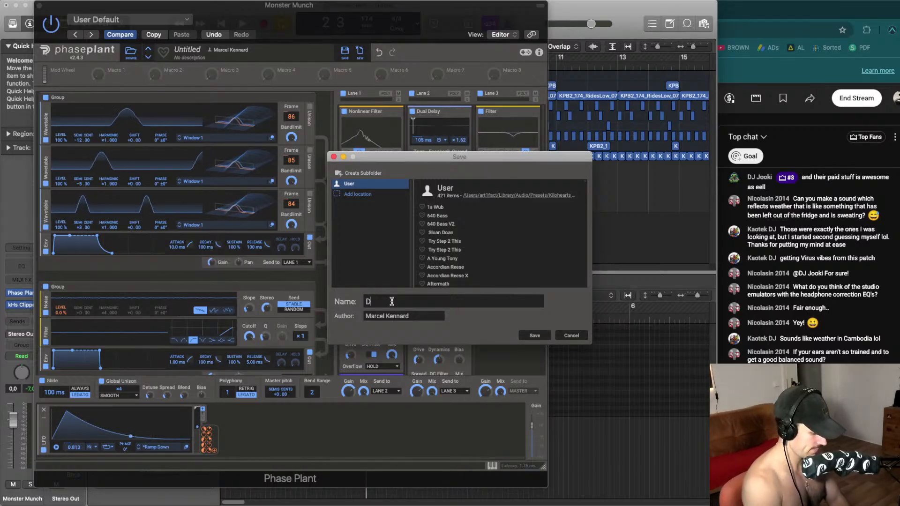
type("irty Re")
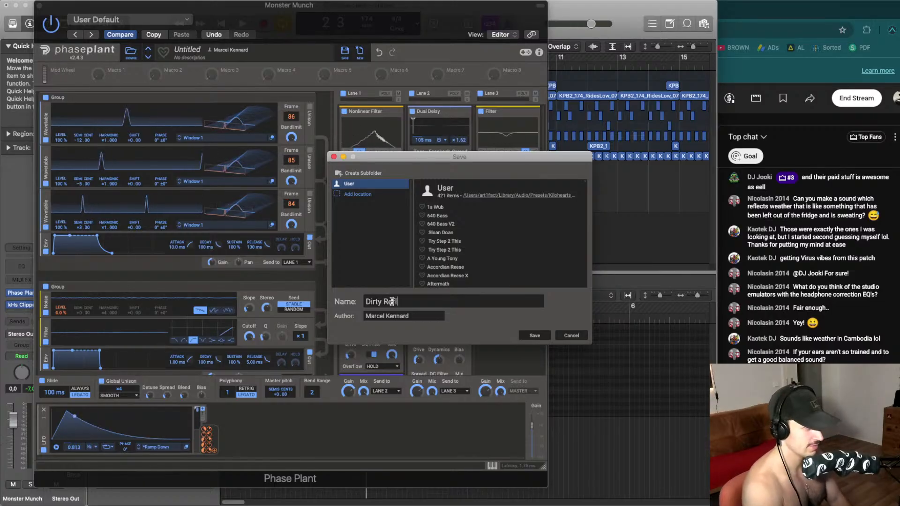
type("flections")
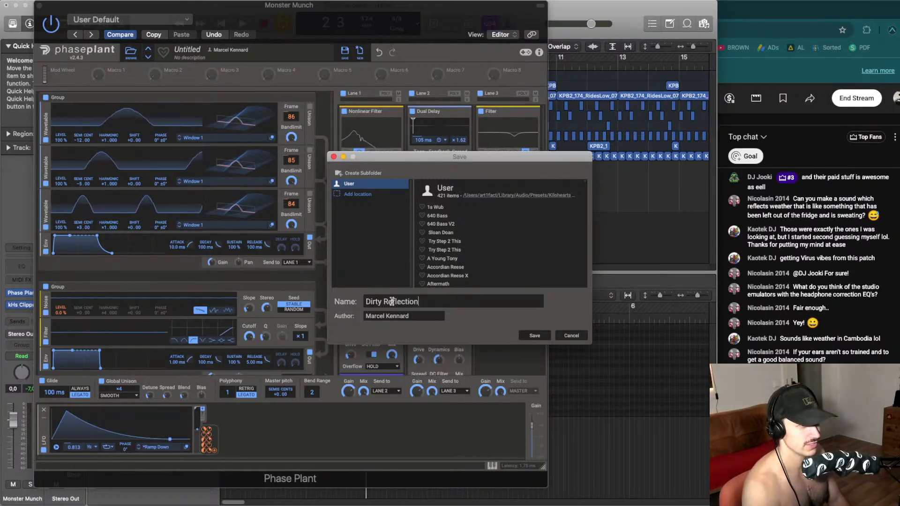
left_click(535, 335)
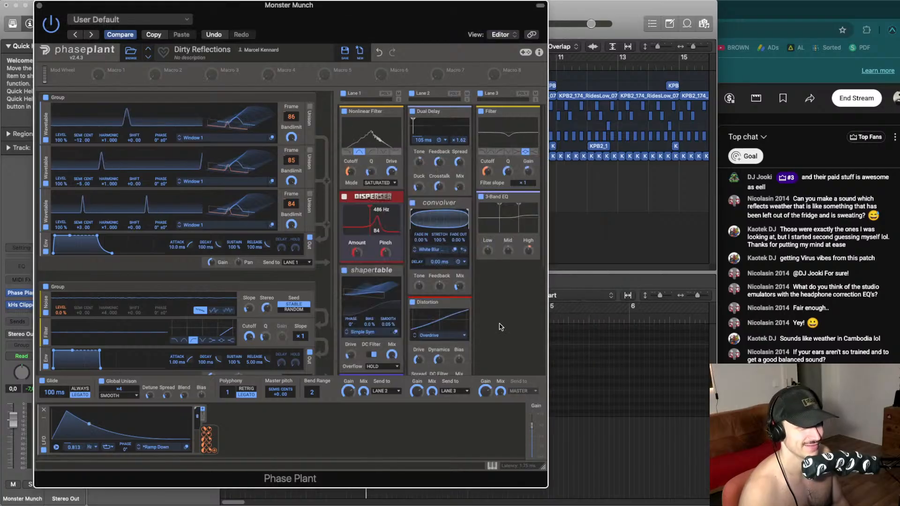
Look through the User presets around Dirty Reflections, and close the preset browser and the Phase Plant window
key("space")
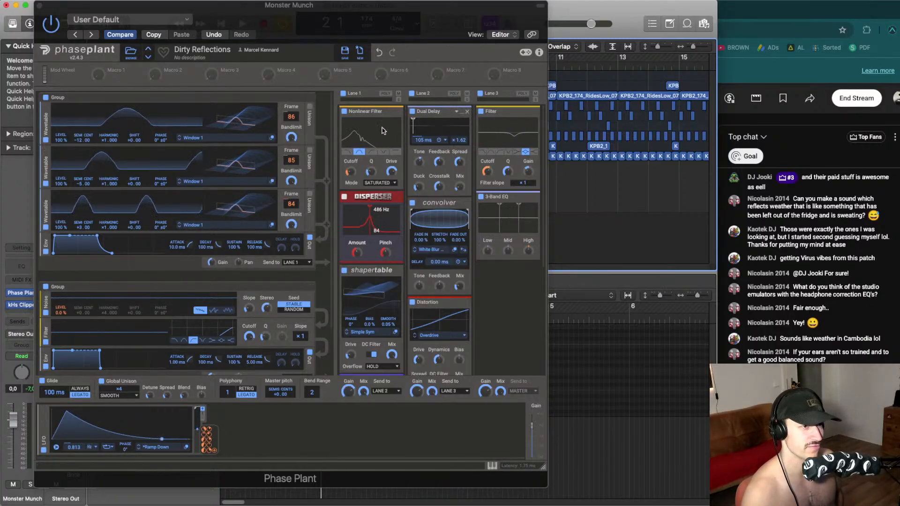
left_click(131, 53)
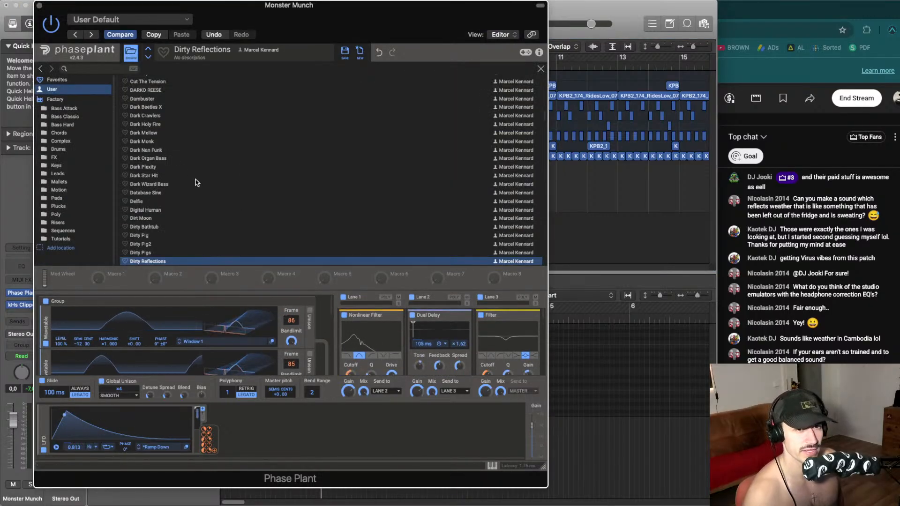
scroll(195, 183, "down", 5)
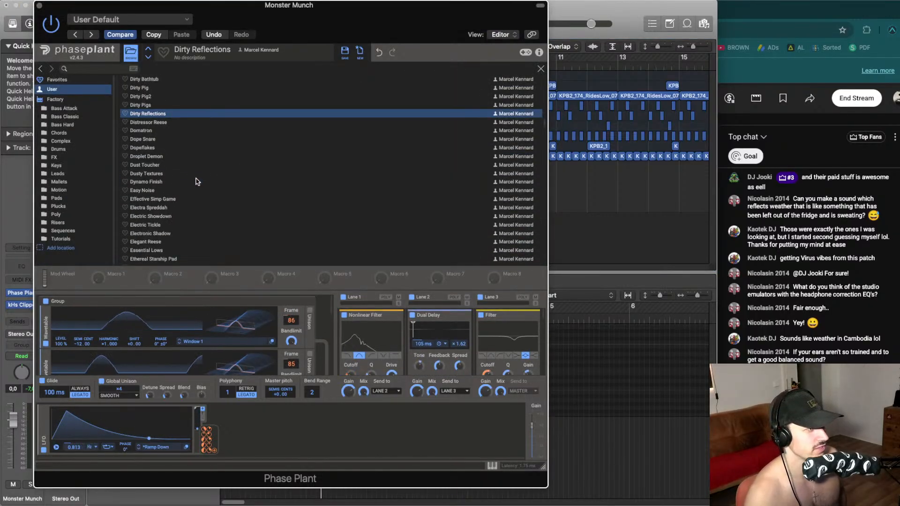
scroll(196, 183, "up", 8)
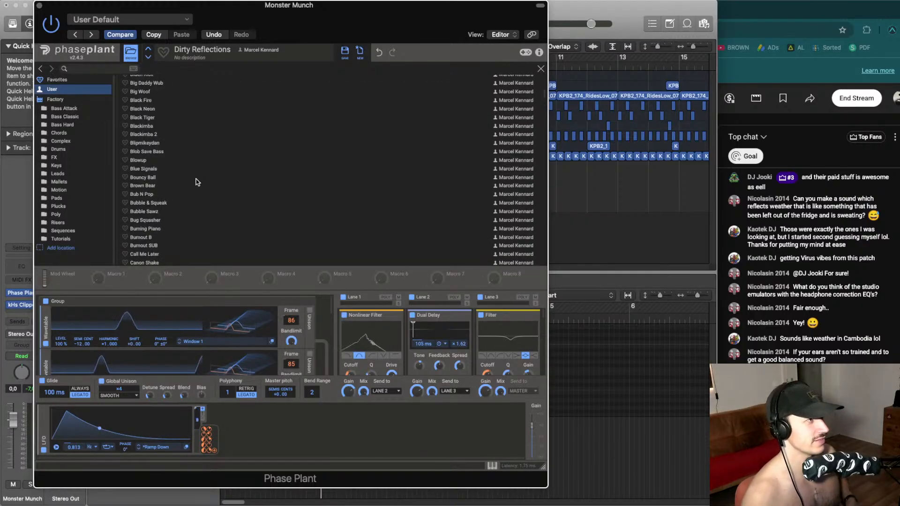
scroll(192, 178, "up", 6)
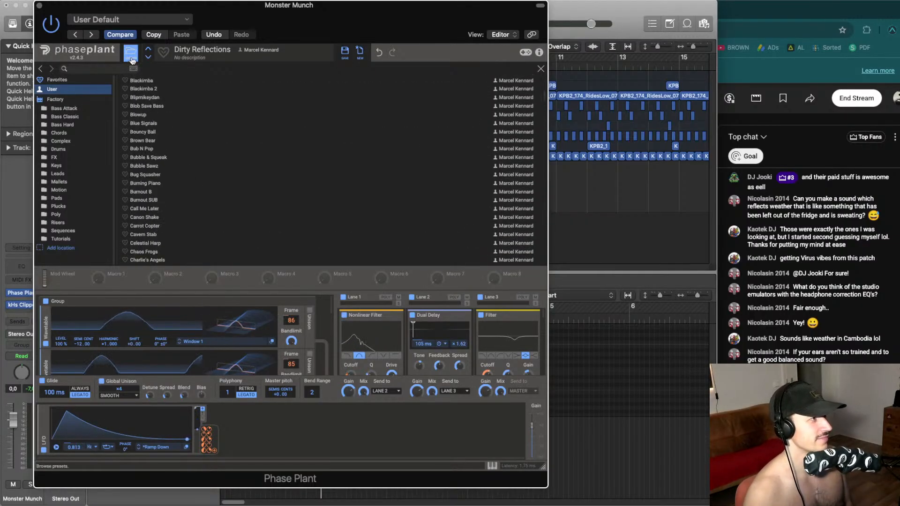
left_click(131, 59)
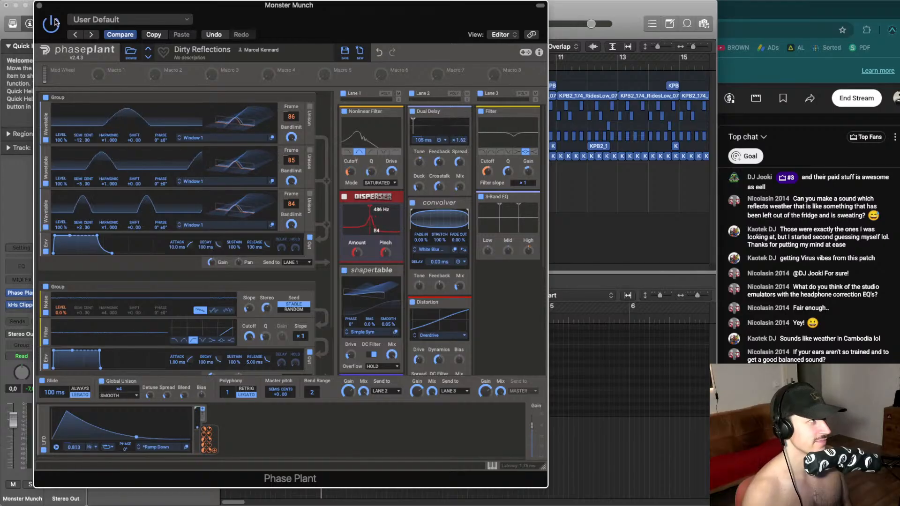
left_click(39, 5)
Look back through the live chat in YouTube Studio and end the live stream
left_click_drag(429, 219, 234, 185)
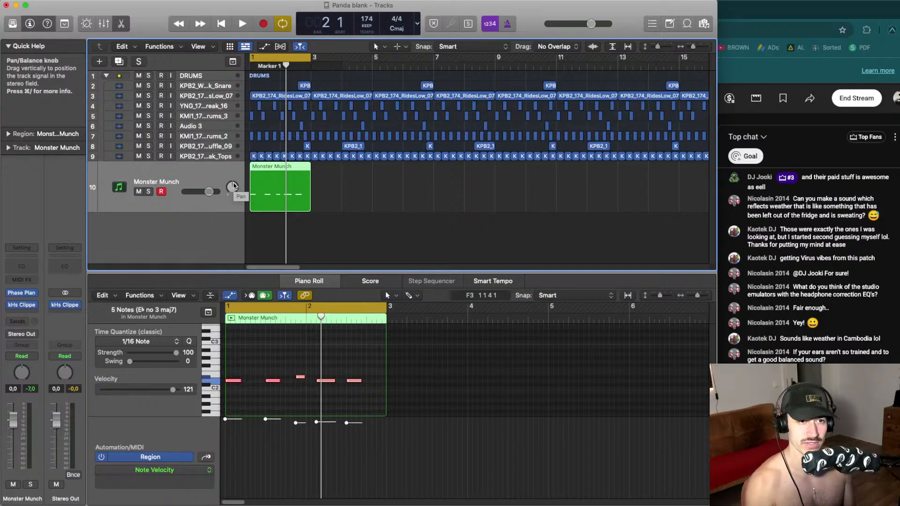
scroll(792, 277, "up", 5)
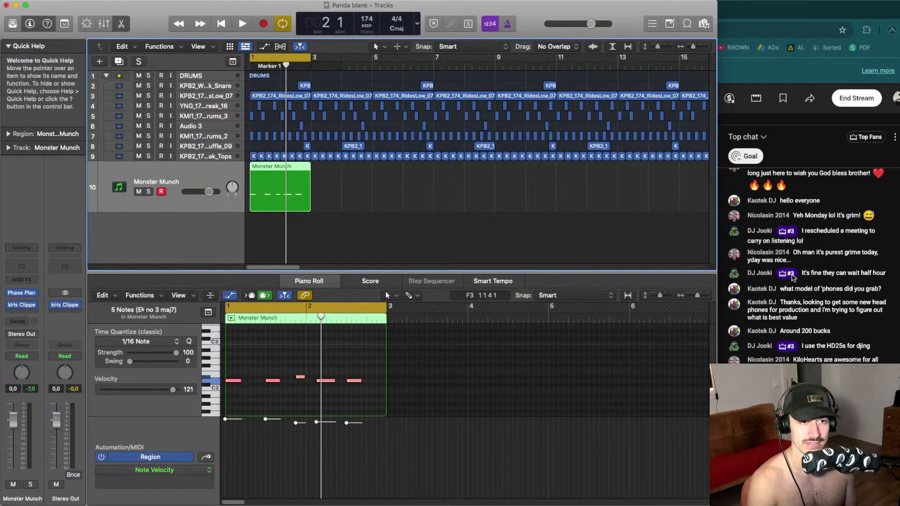
scroll(792, 277, "down", 5)
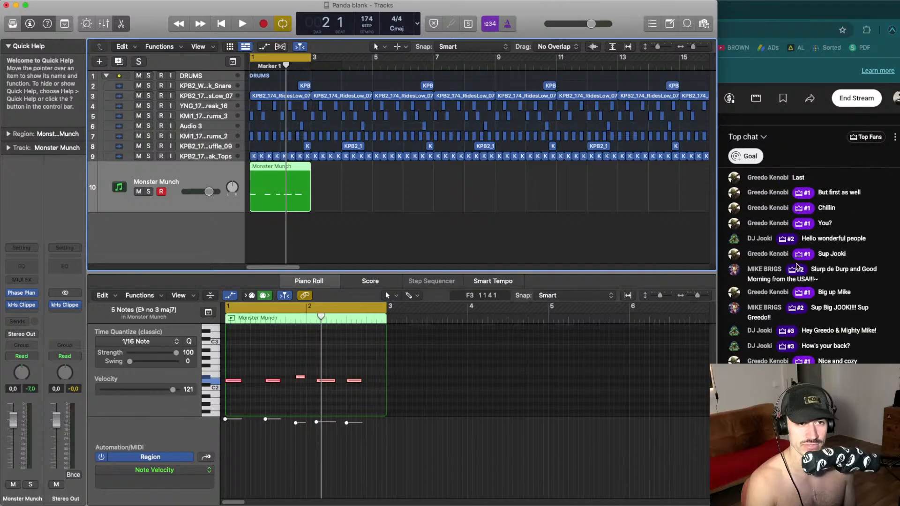
scroll(796, 265, "down", 2)
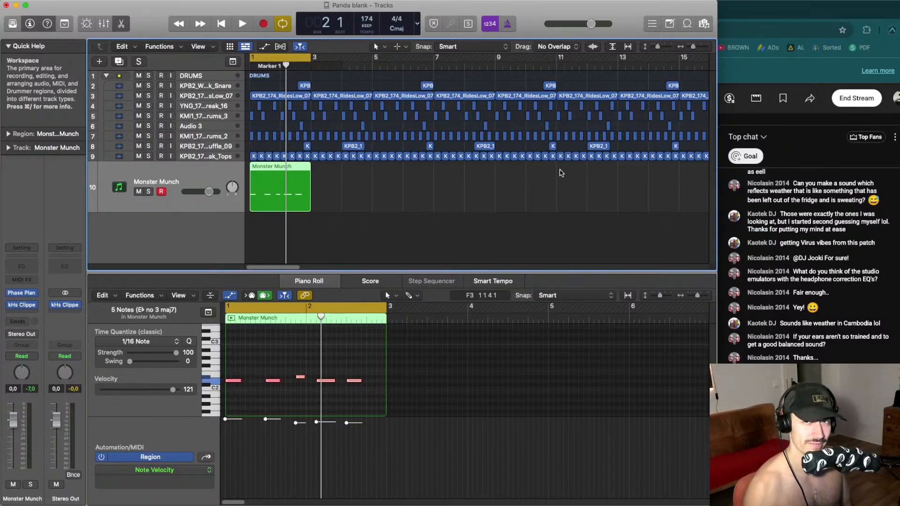
left_click(843, 115)
left_click(843, 102)
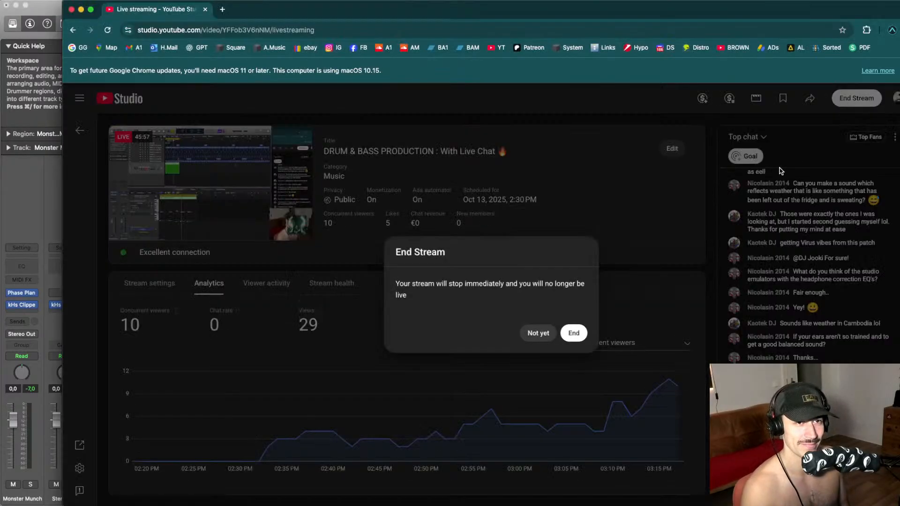
left_click(573, 332)
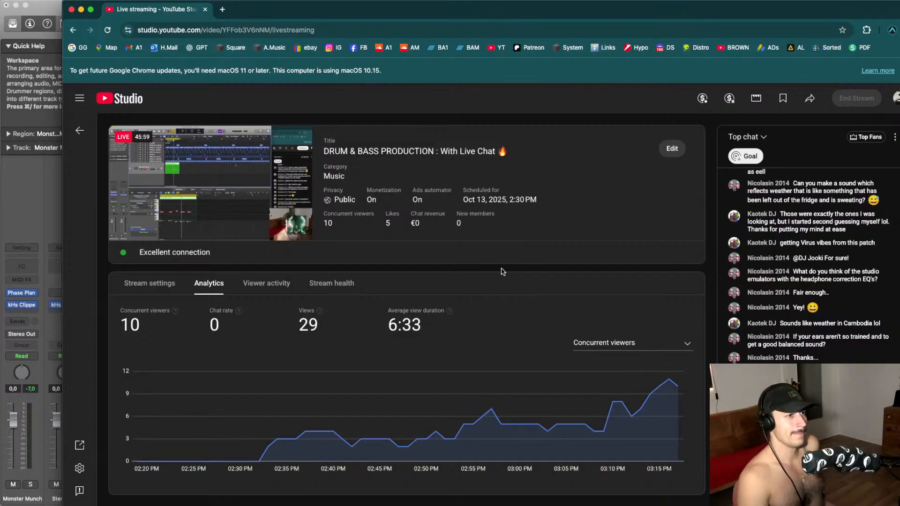